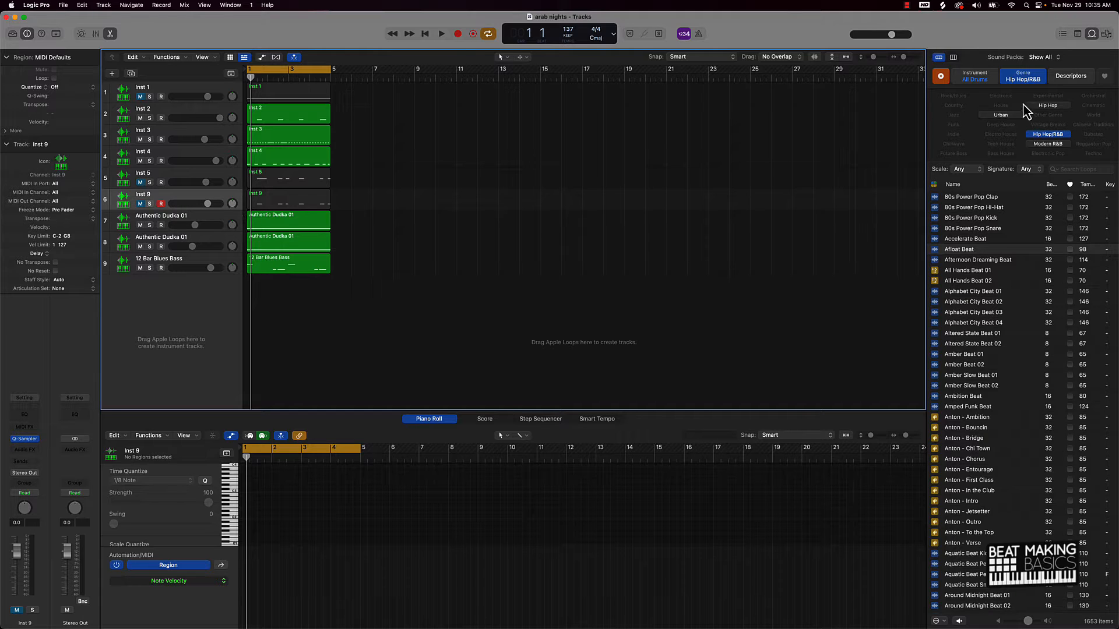
# - Hide the loop browser, the piano roll editor and the inspector so only the tracks area remains
pyautogui.click(1092, 34)
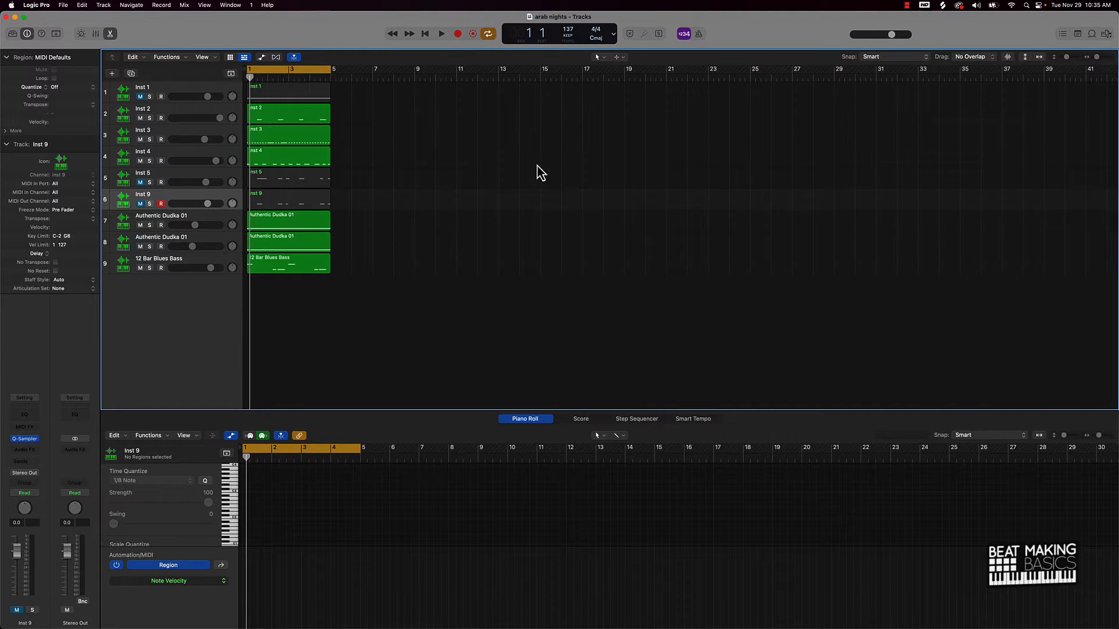
pyautogui.click(110, 33)
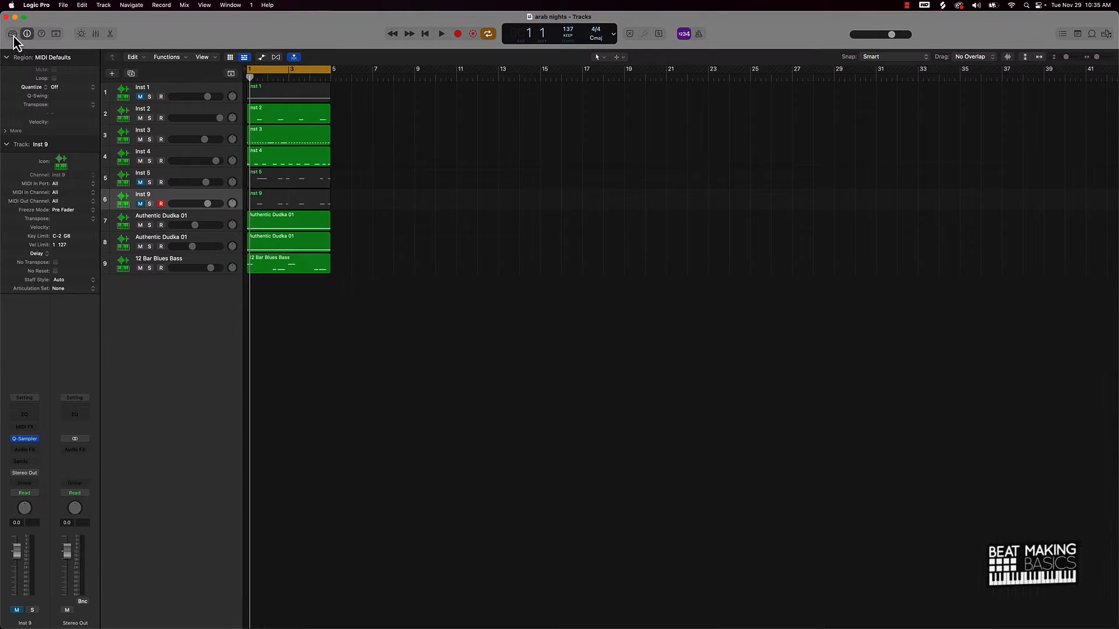
pyautogui.click(26, 33)
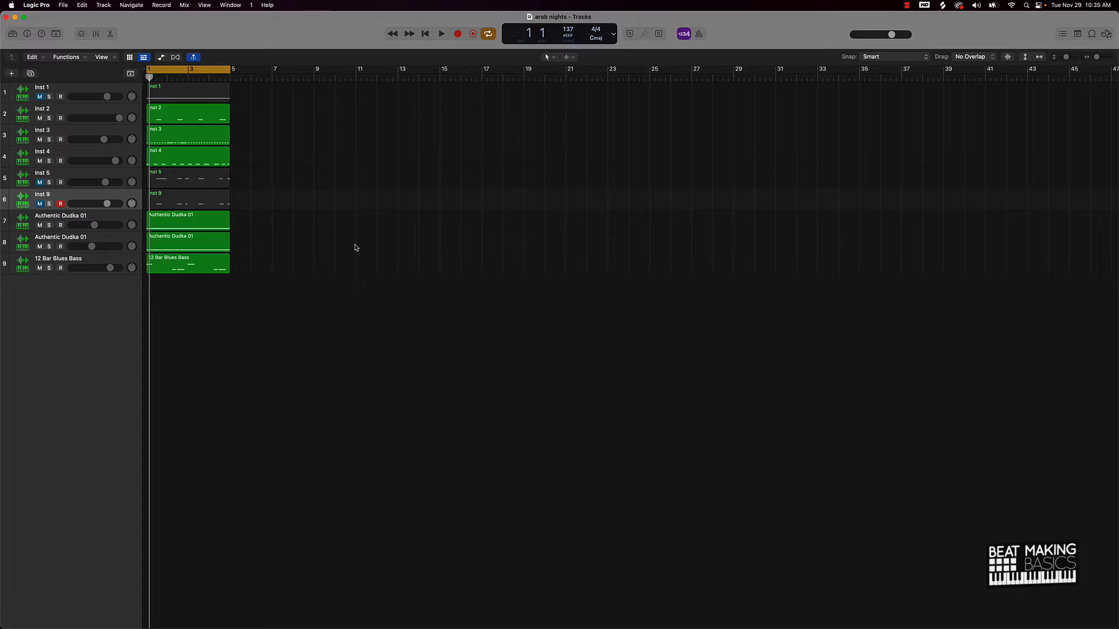
# - Play the loop, unmute the Inst 9 track and raise its volume to +2.5 dB
pyautogui.press('space')
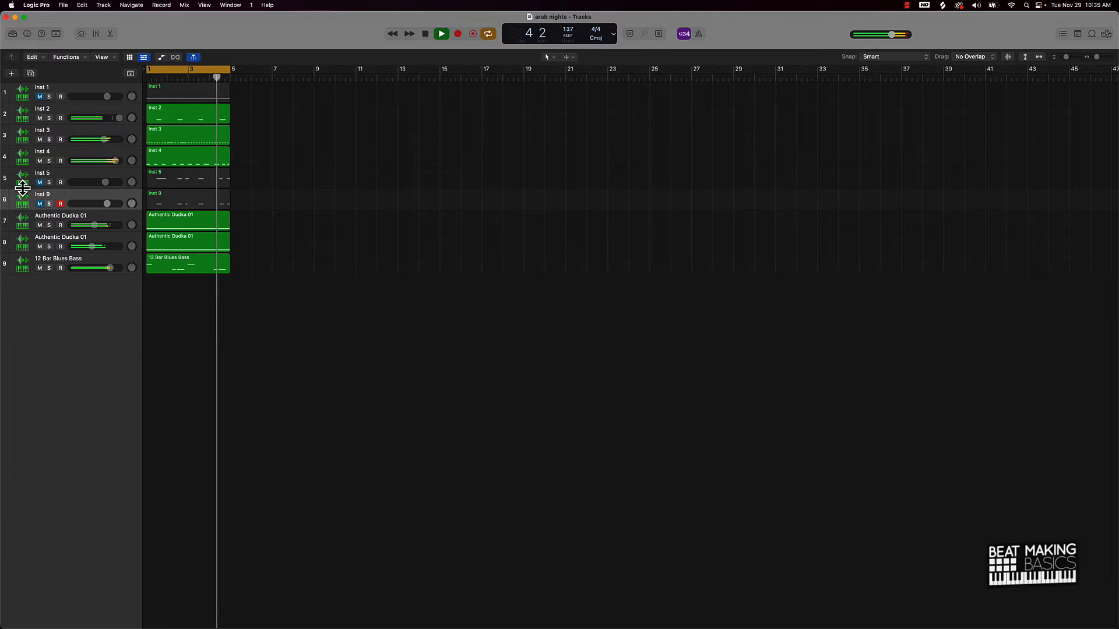
pyautogui.click(39, 203)
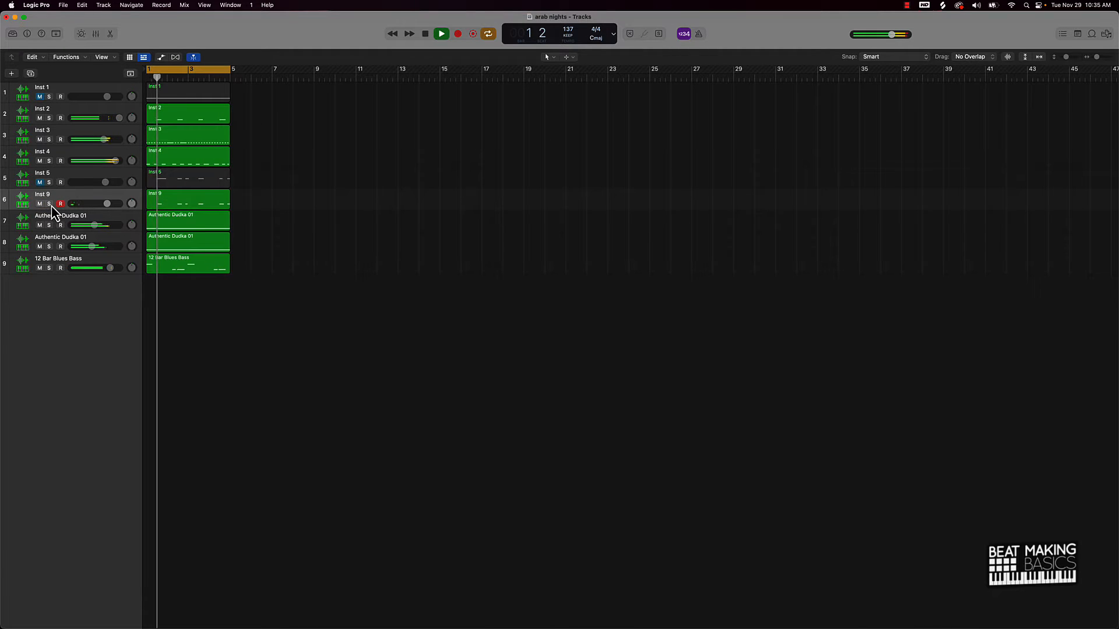
pyautogui.moveTo(106, 204); pyautogui.dragTo(111, 204)
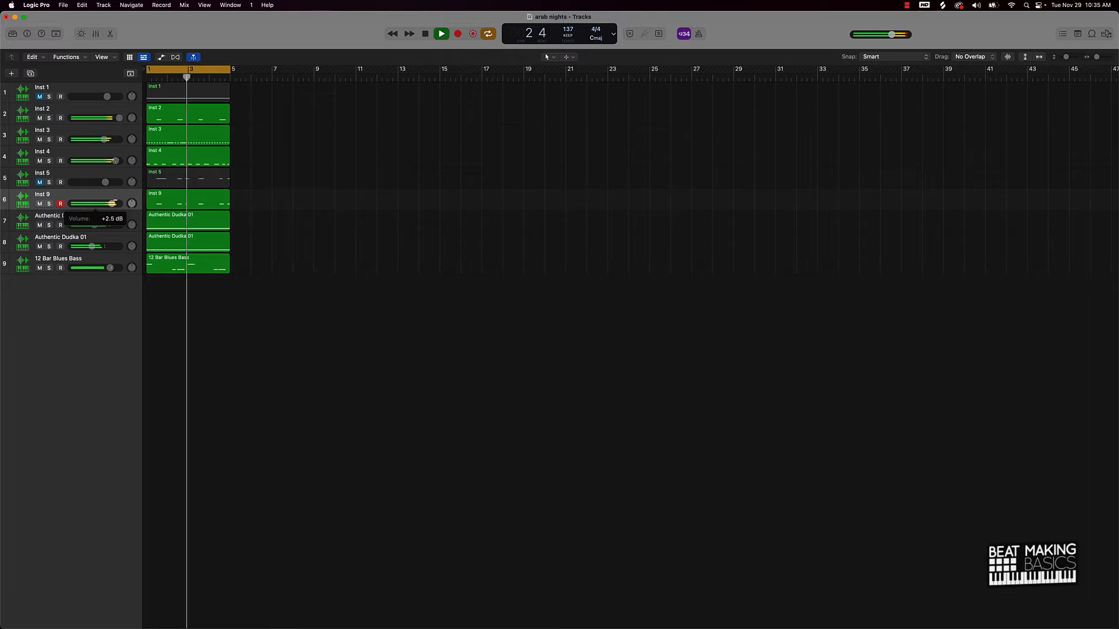
# - Audition Inst 5 briefly unmuted, mute both Authentic Dudka 01 tracks while listening to the loop, and stop playback
pyautogui.click(40, 182)
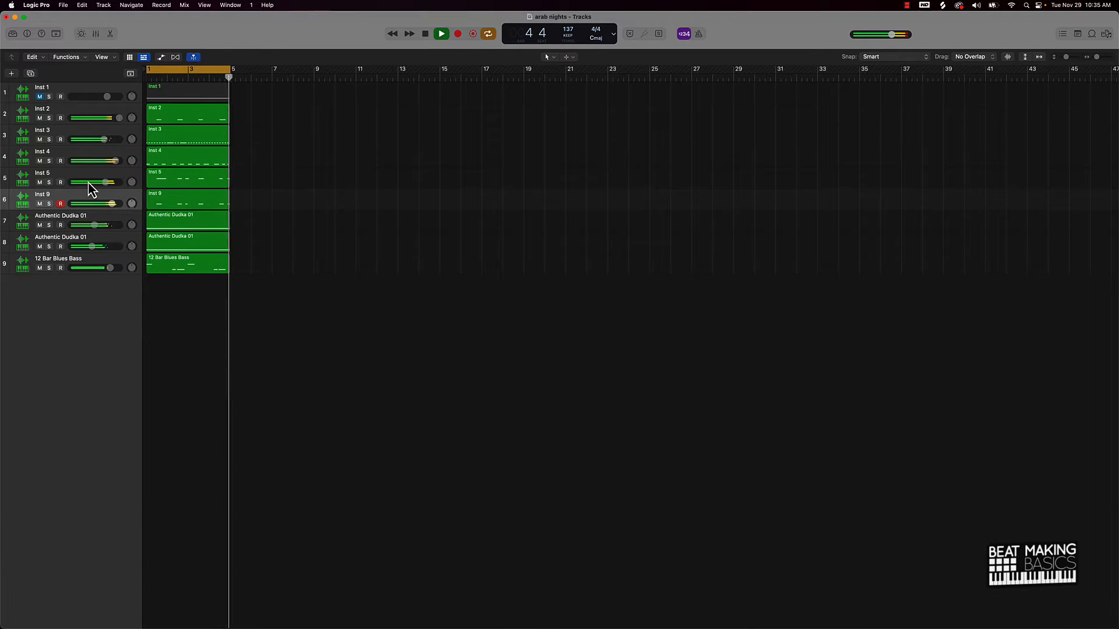
pyautogui.click(40, 182)
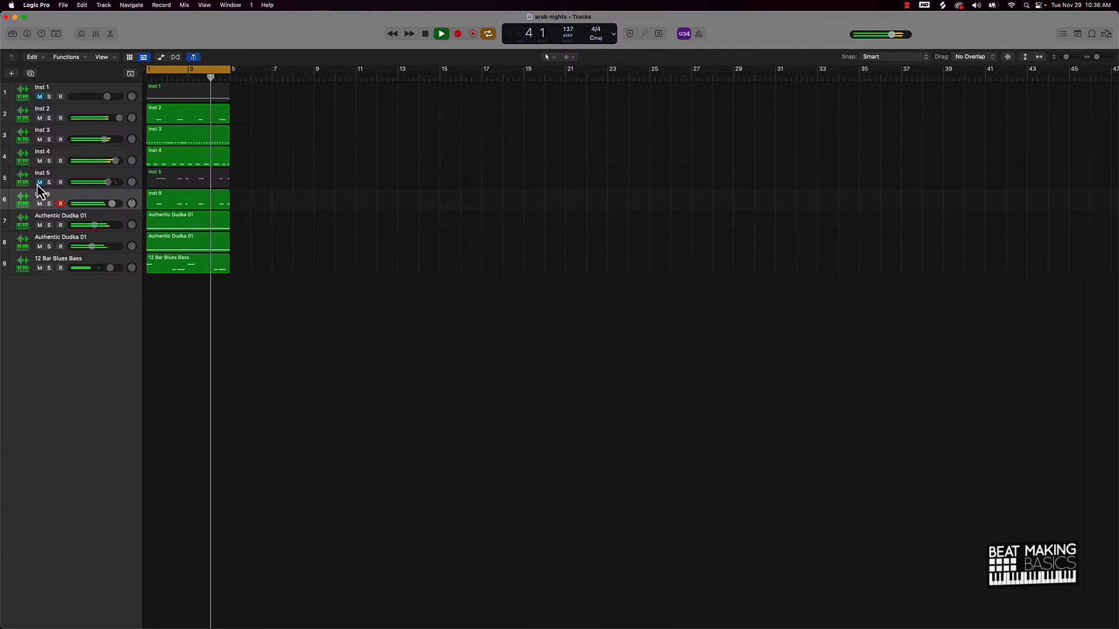
pyautogui.click(40, 225)
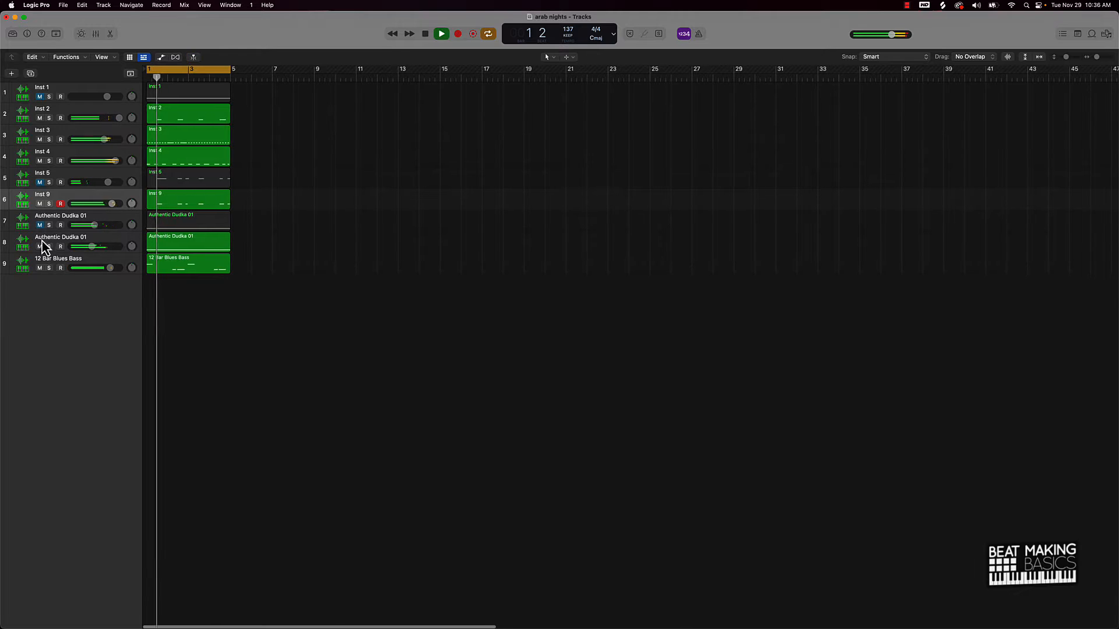
pyautogui.click(40, 246)
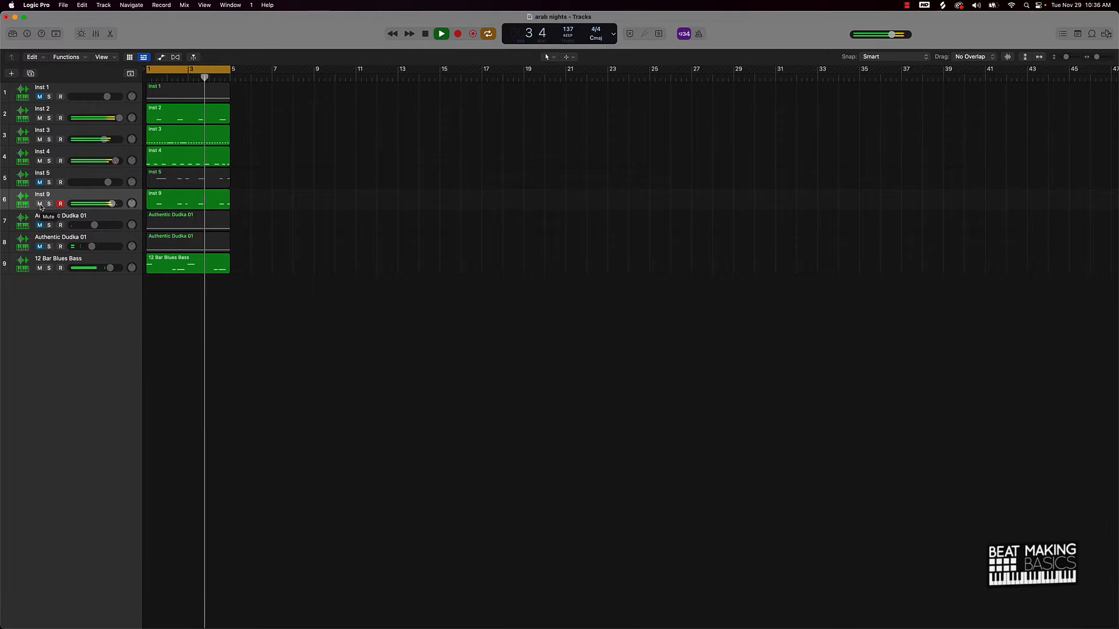
pyautogui.press('space')
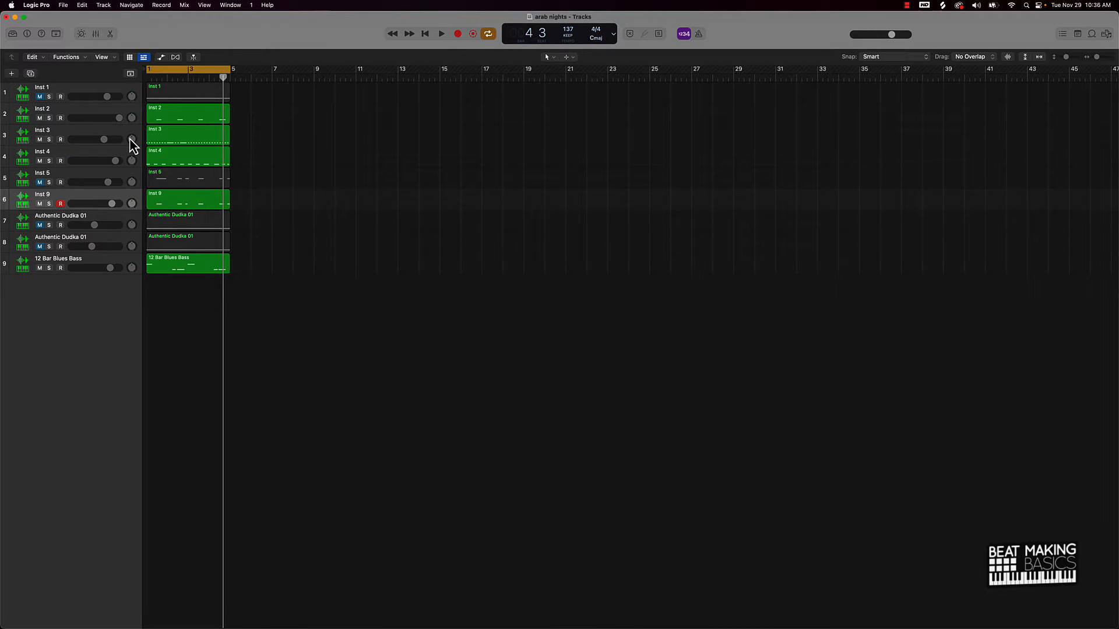
# - Rename the Inst 2 track as Clink
pyautogui.click(93, 119)
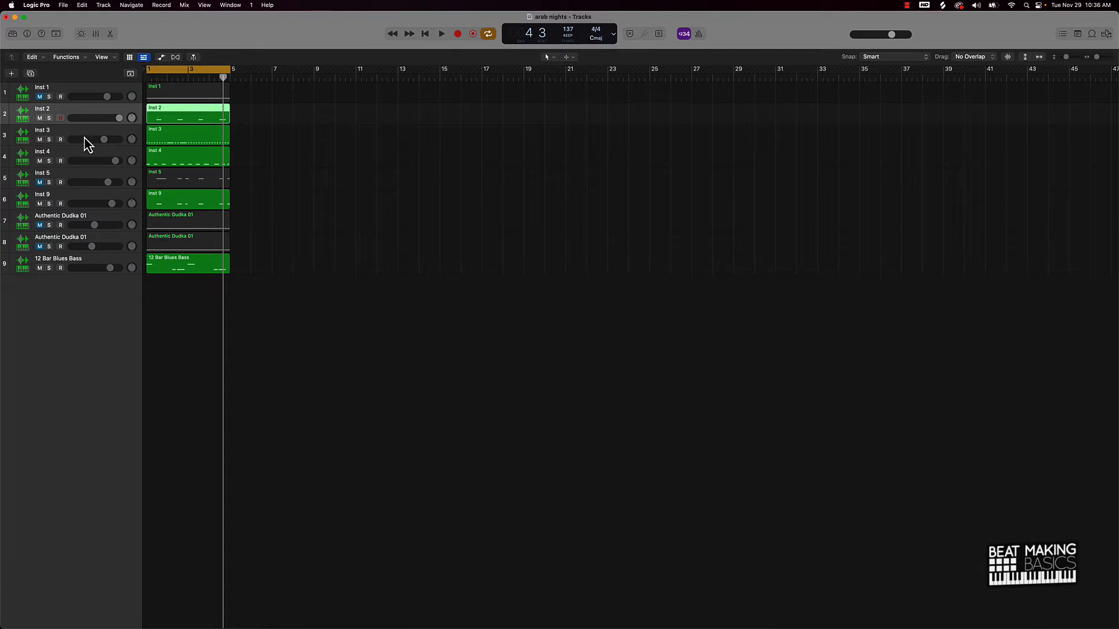
pyautogui.doubleClick(44, 110)
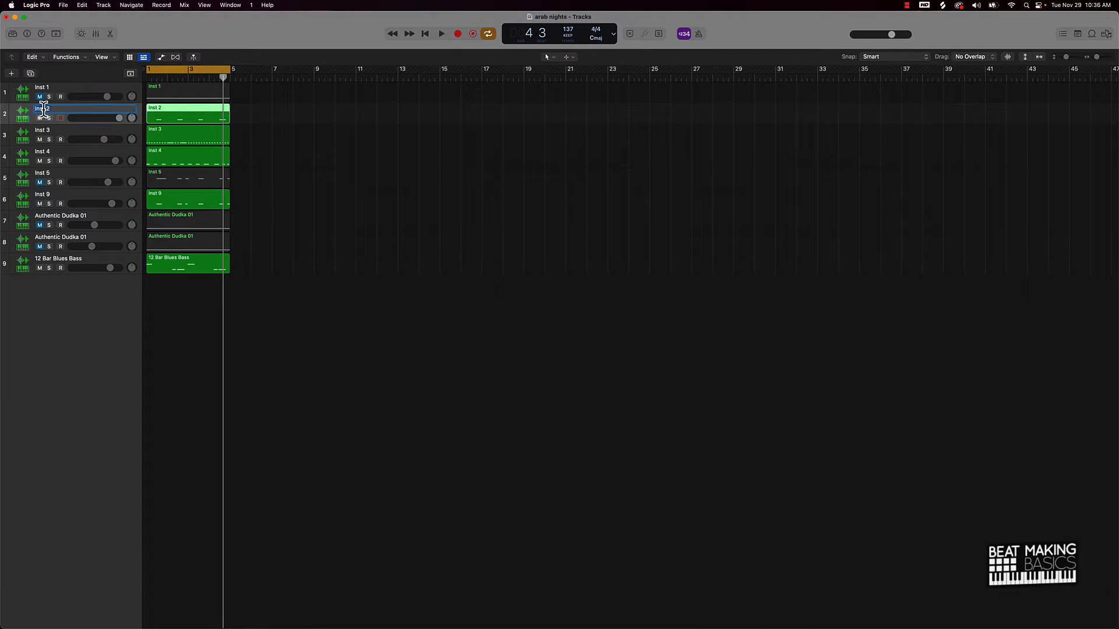
pyautogui.write('Clink')
pyautogui.press('Return')
# - Listen to the Clink track in solo, and turn its solo off again
pyautogui.click(49, 119)
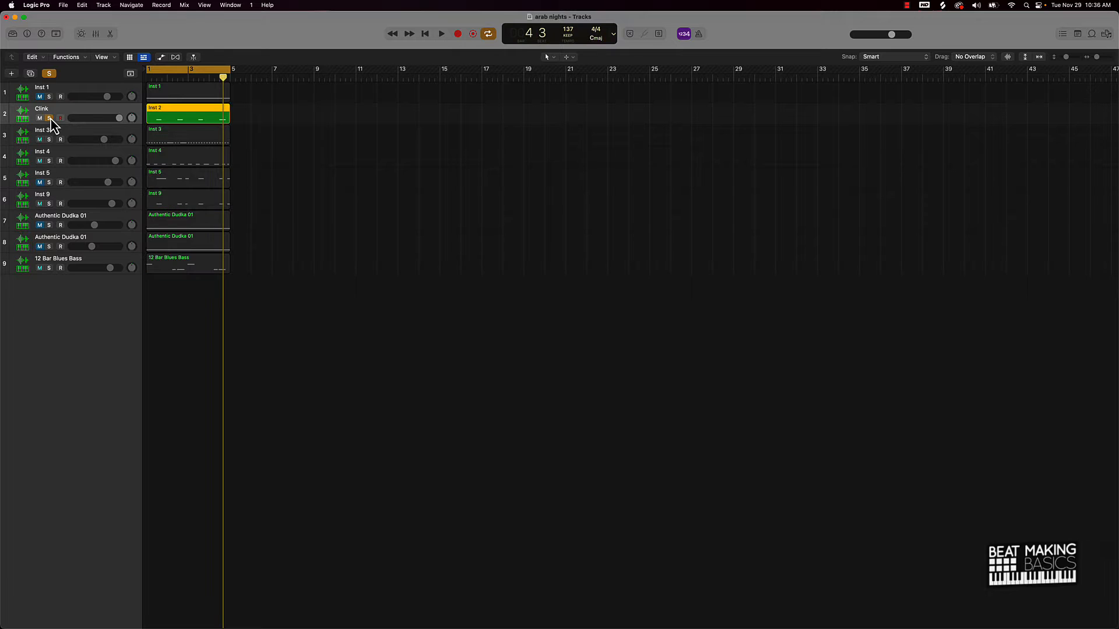
pyautogui.press('space')
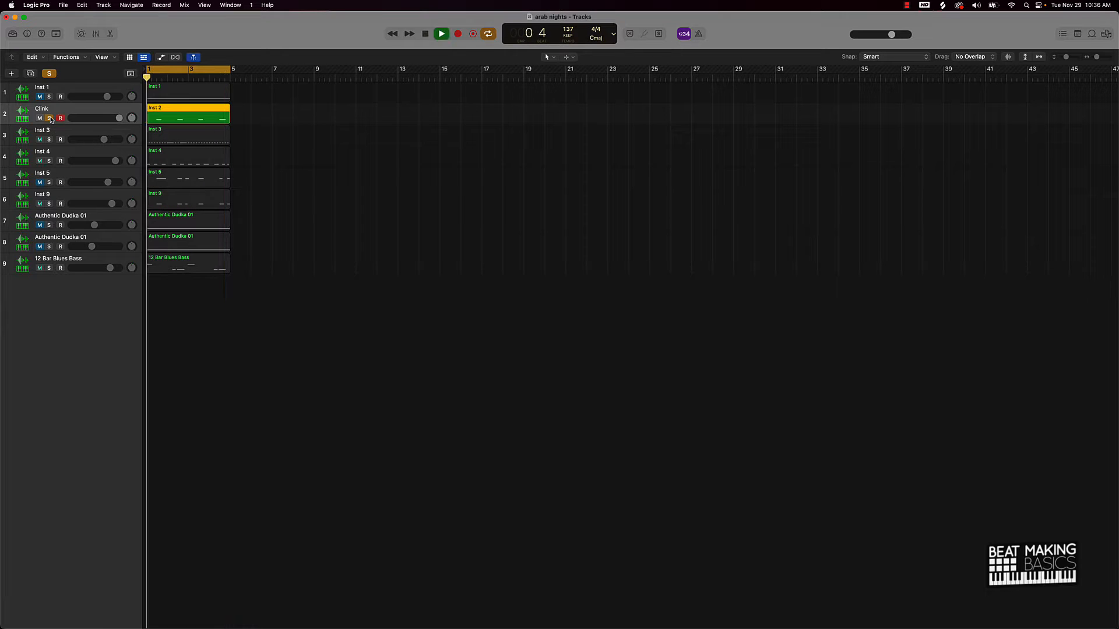
pyautogui.press('space')
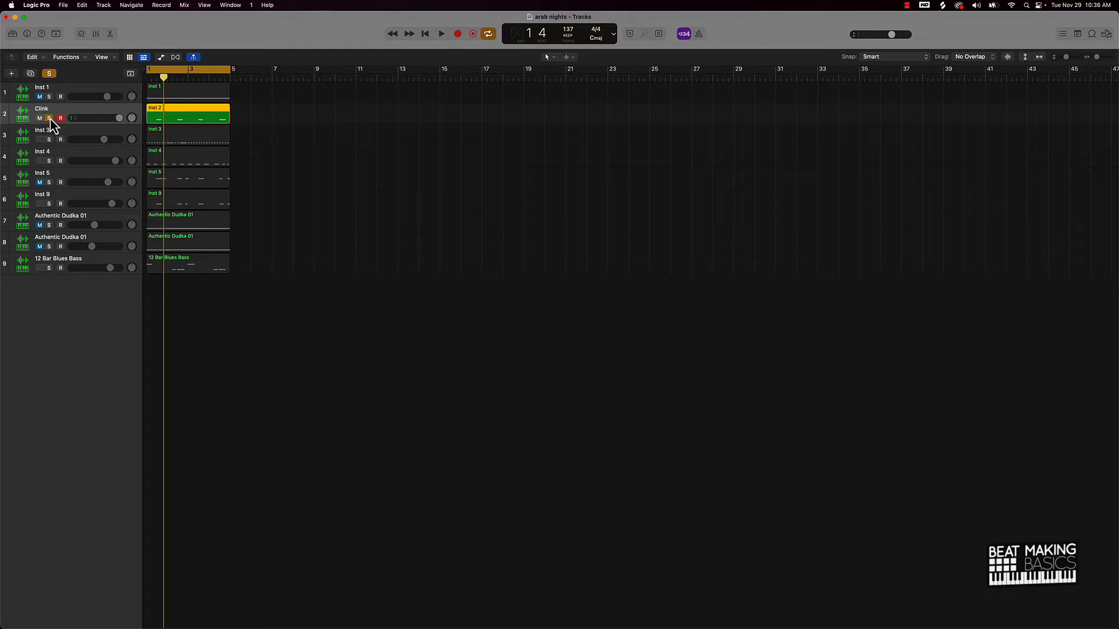
pyautogui.click(49, 118)
# - Audition the Inst 3 track in solo and rename it as Hat
pyautogui.click(49, 139)
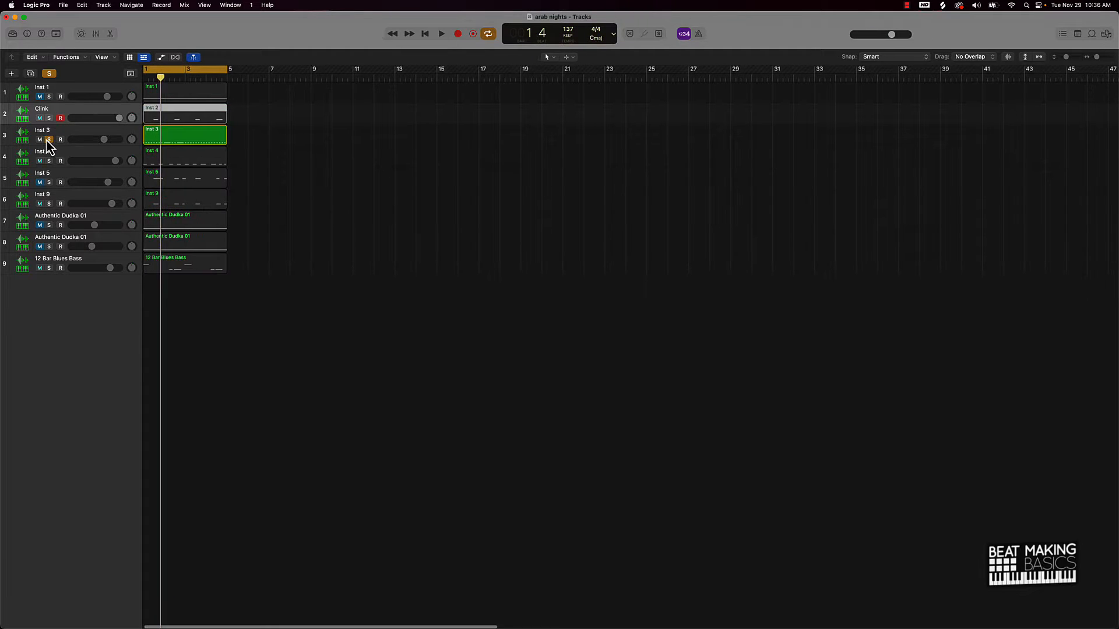
pyautogui.press('space')
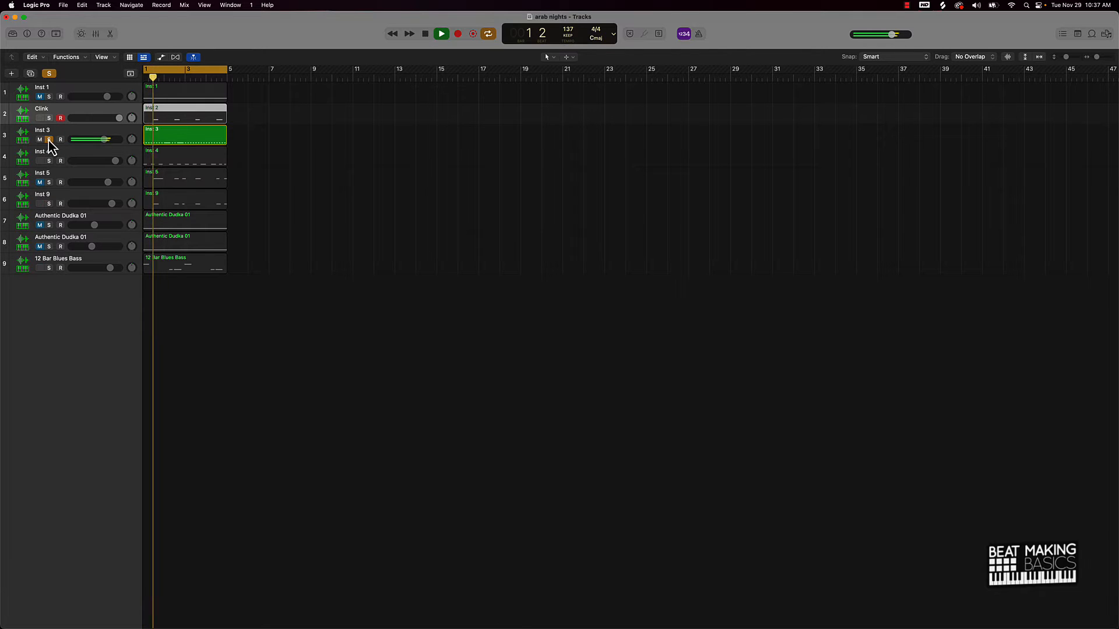
pyautogui.press('space')
pyautogui.click(49, 139)
pyautogui.doubleClick(43, 130)
pyautogui.write('H')
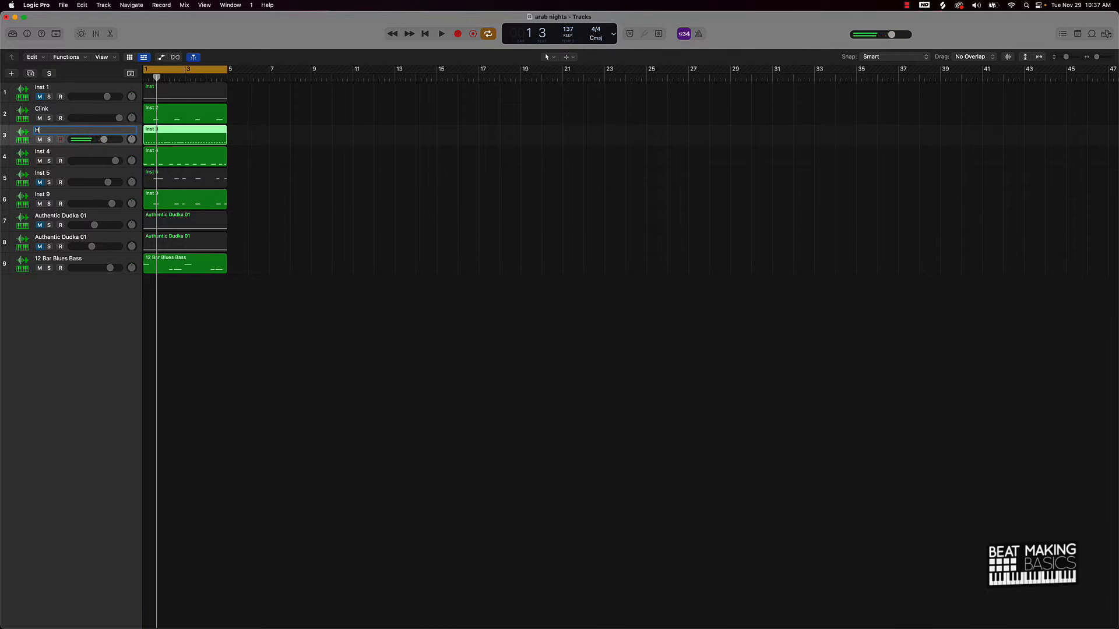
pyautogui.write('at')
pyautogui.press('Return')
# - Audition the Inst 4 track in solo and rename it as Kick
pyautogui.click(49, 160)
pyautogui.press('space')
pyautogui.press('space')
pyautogui.click(49, 161)
pyautogui.doubleClick(44, 151)
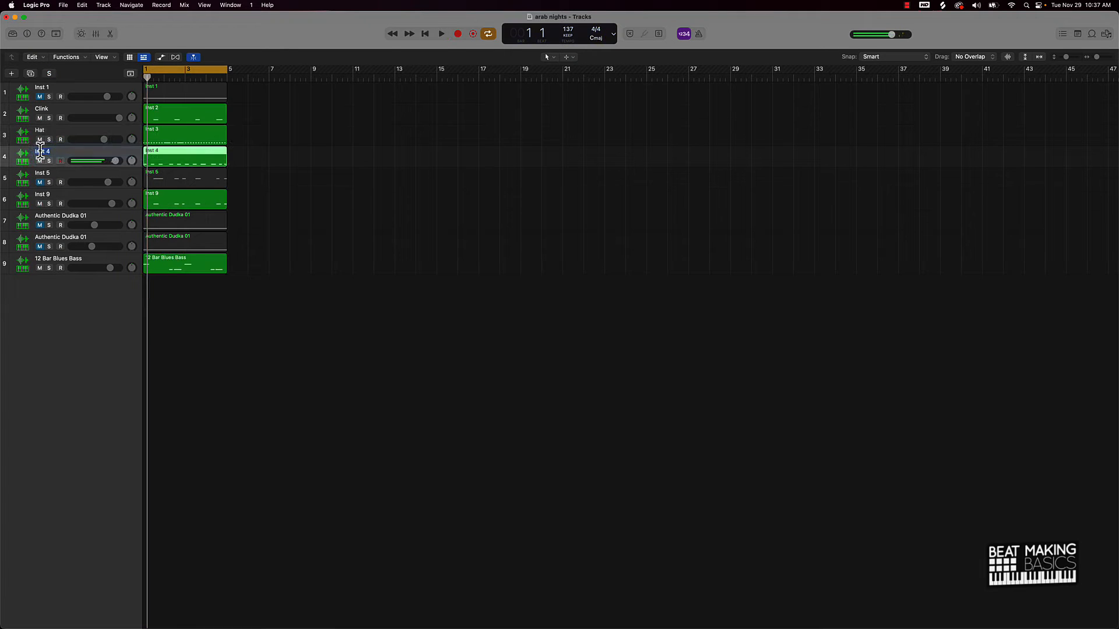
pyautogui.write('Kick')
pyautogui.press('Return')
# - Rename the Inst 9 track as Snap
pyautogui.doubleClick(44, 195)
pyautogui.write('Sn')
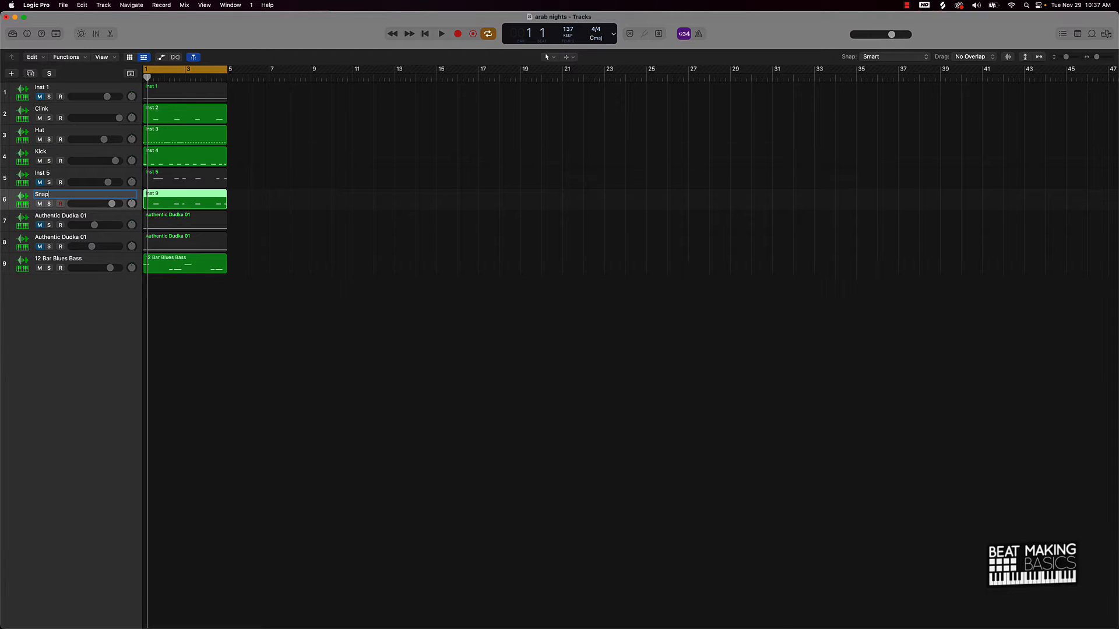
pyautogui.write('ap')
pyautogui.press('Return')
# - Listen to the Snap track in solo, and turn its solo off again
pyautogui.click(49, 204)
pyautogui.press('space')
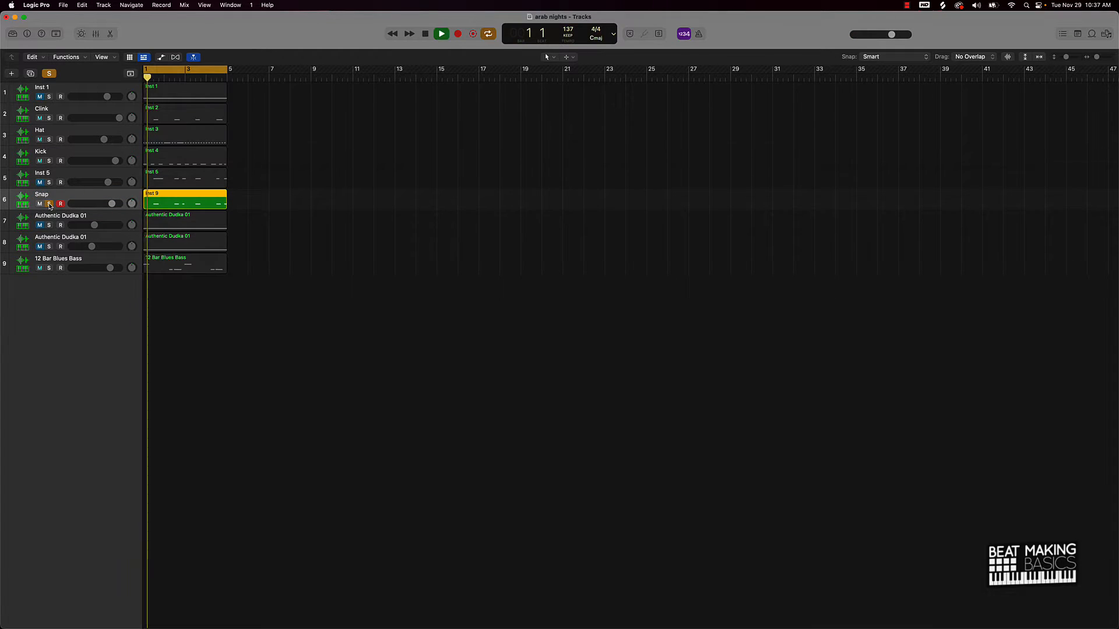
pyautogui.press('space')
pyautogui.click(49, 204)
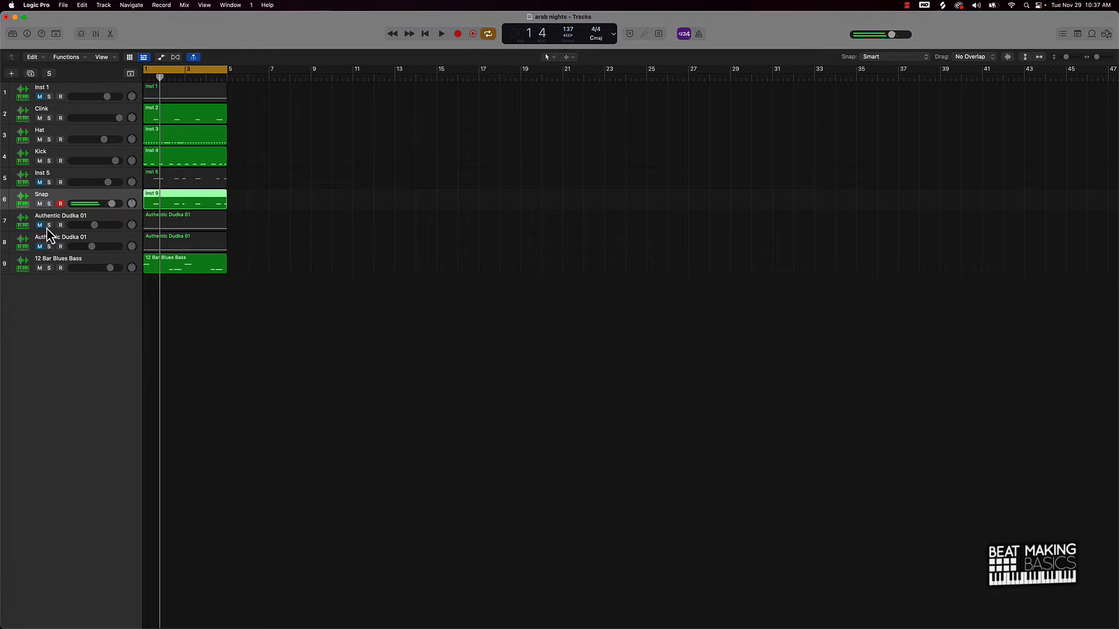
# - Rename the two Authentic Dudka 01 tracks as Sample 1 and Sample 2
pyautogui.doubleClick(51, 216)
pyautogui.write('Sa')
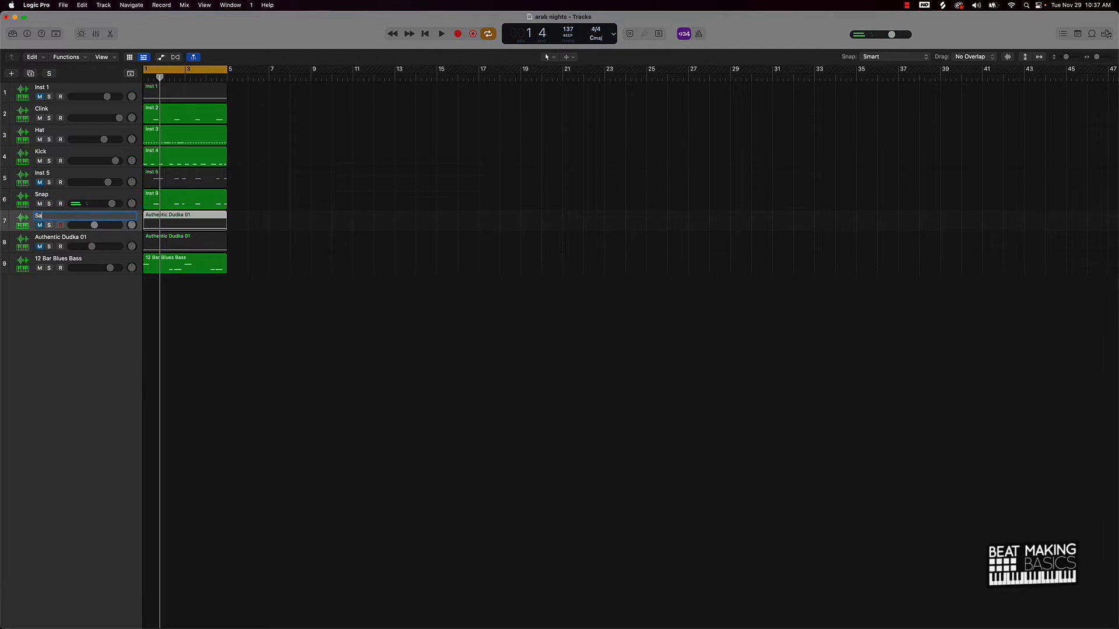
pyautogui.write('mple 1')
pyautogui.press('Return')
pyautogui.doubleClick(54, 238)
pyautogui.write('Samp')
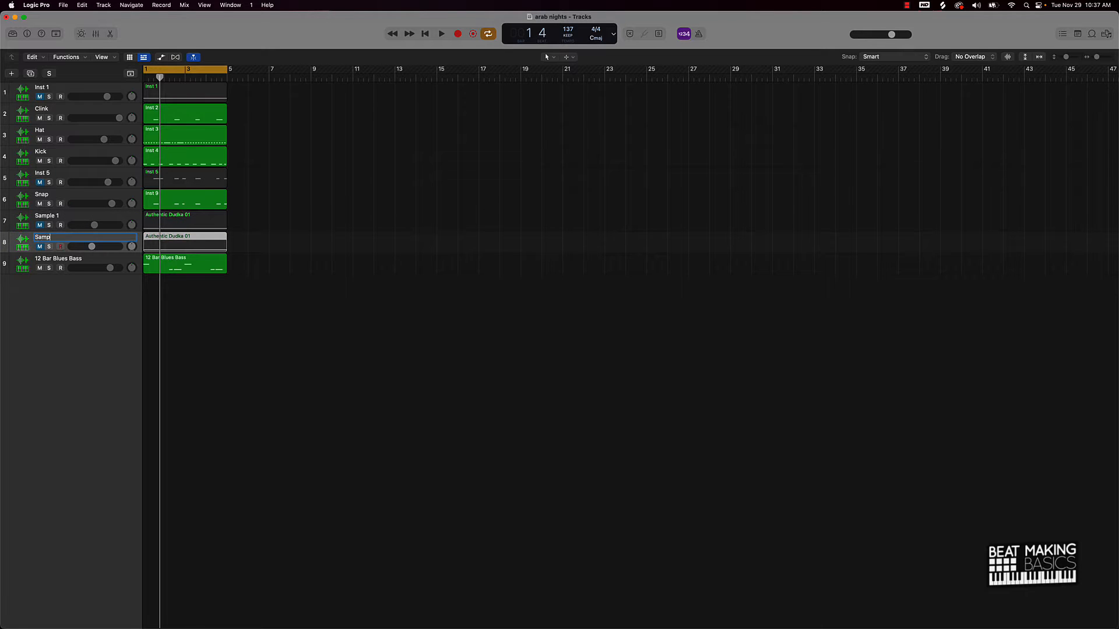
pyautogui.press('Return')
# - Solo and audition the 12 Bar Blues Bass track, and rename it as Bass
pyautogui.click(50, 269)
pyautogui.press('space')
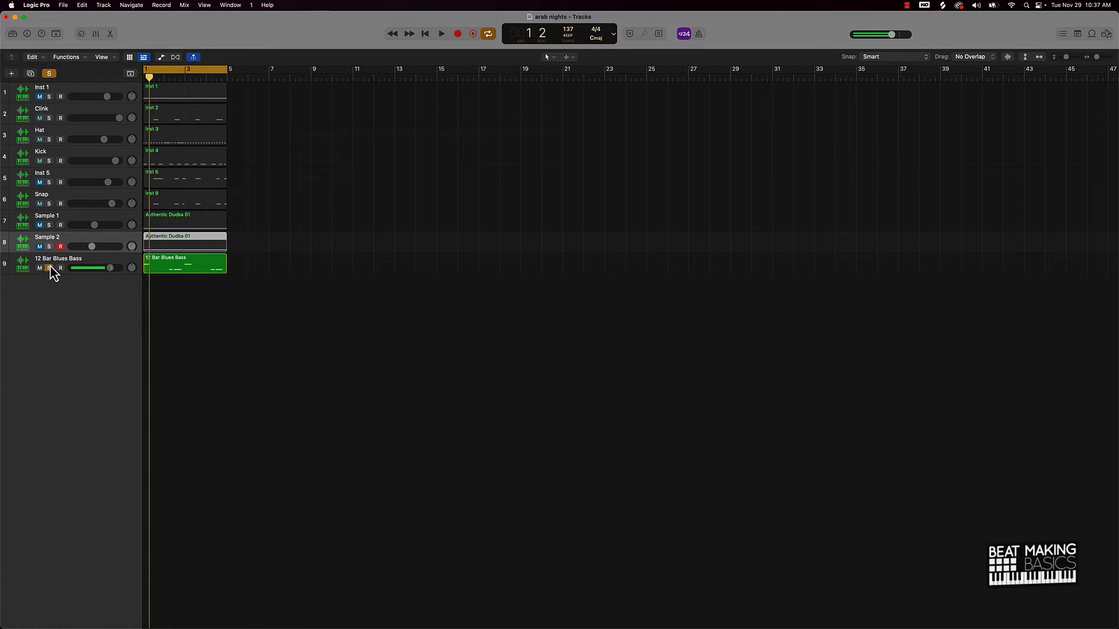
pyautogui.doubleClick(51, 259)
pyautogui.write('B')
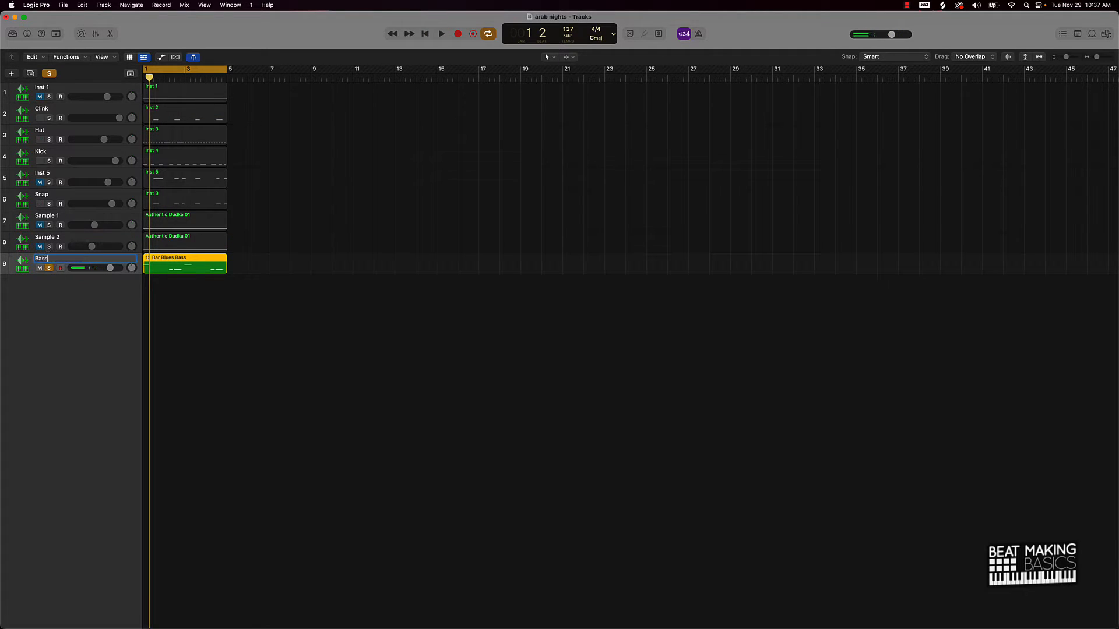
pyautogui.press('Return')
pyautogui.click(200, 331)
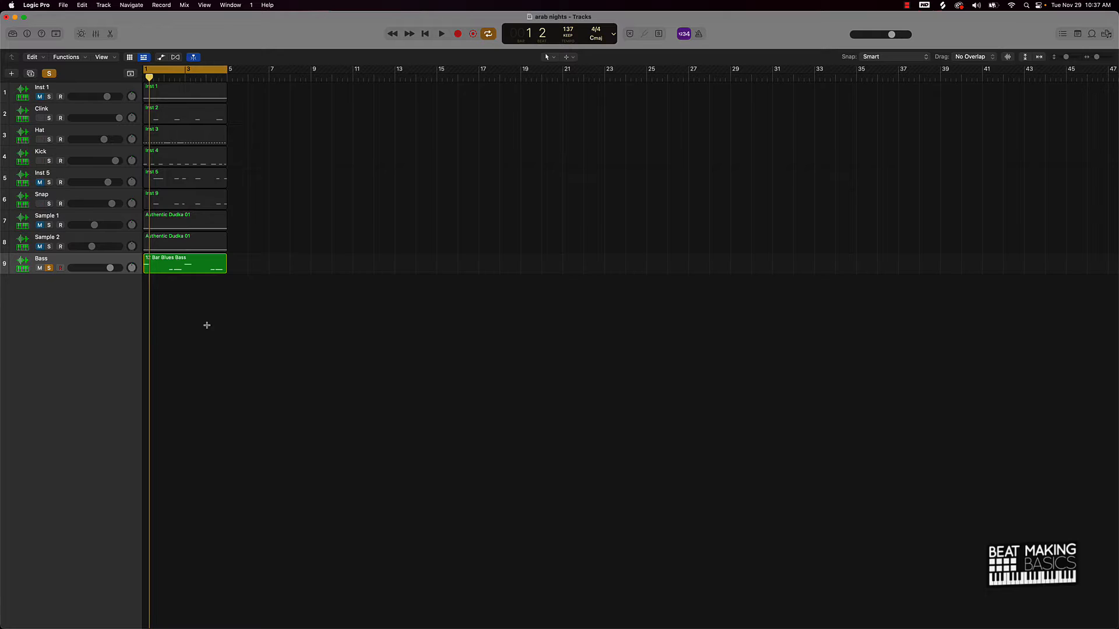
# - Name all regions in the arrangement after their tracks
pyautogui.press('super+a')
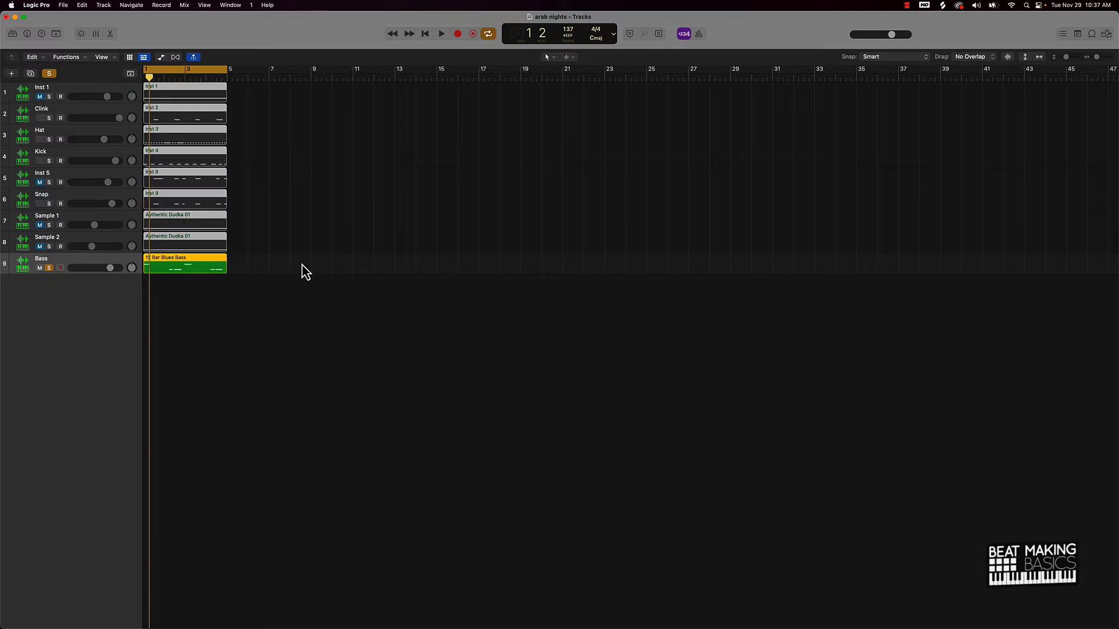
pyautogui.hotkey('alt', 'shift', 'n')
pyautogui.click(217, 322)
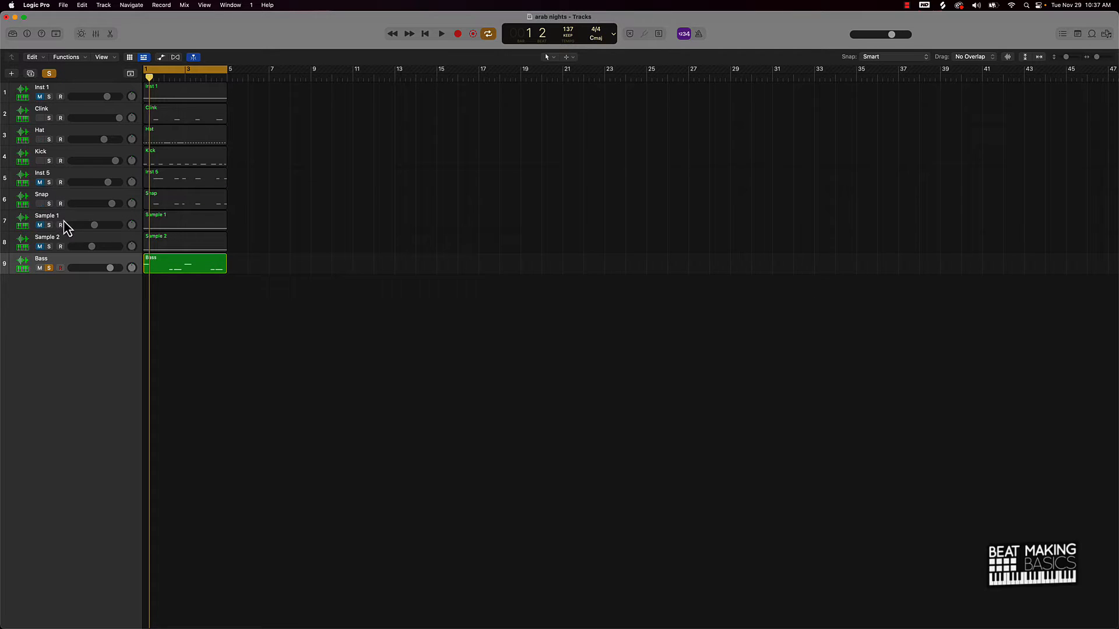
# - Move the playhead to bar 6 and reorder the Inst 5 track to the top of the track list
pyautogui.moveTo(150, 76); pyautogui.dragTo(248, 85)
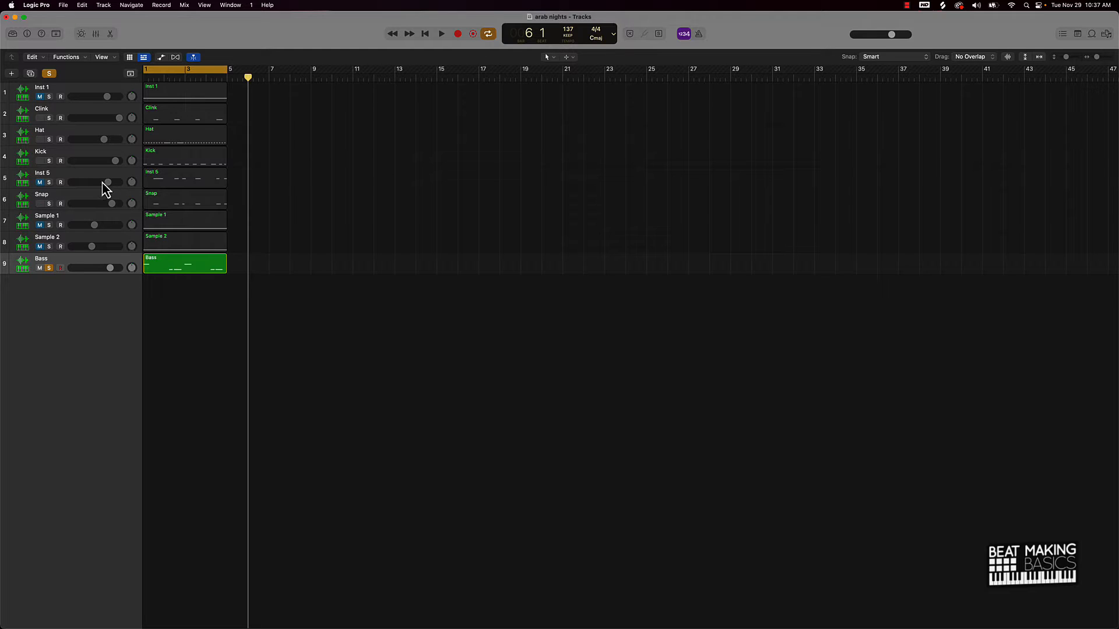
pyautogui.moveTo(81, 175); pyautogui.dragTo(78, 98)
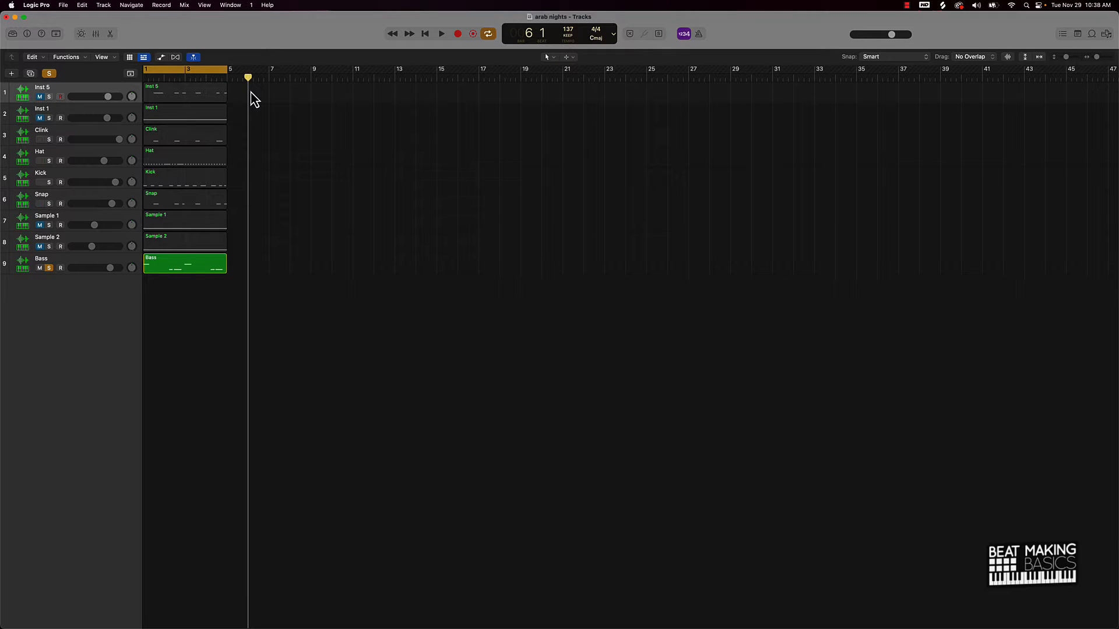
# - Save the project under the new name arab nights 2
pyautogui.press('super+shift+s')
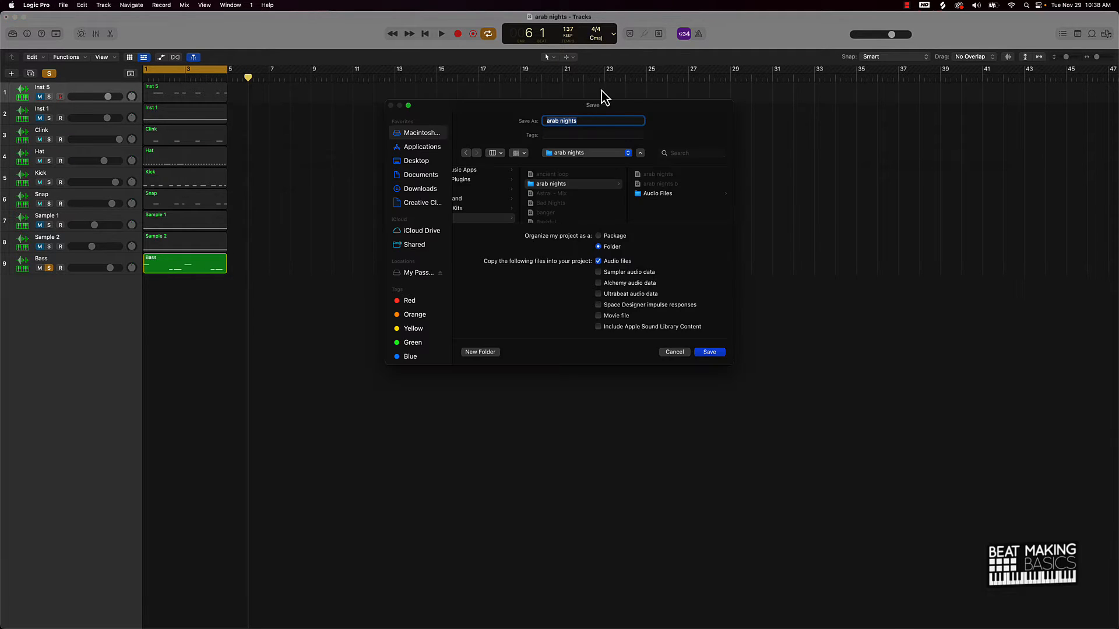
pyautogui.click(587, 121)
pyautogui.press('Return')
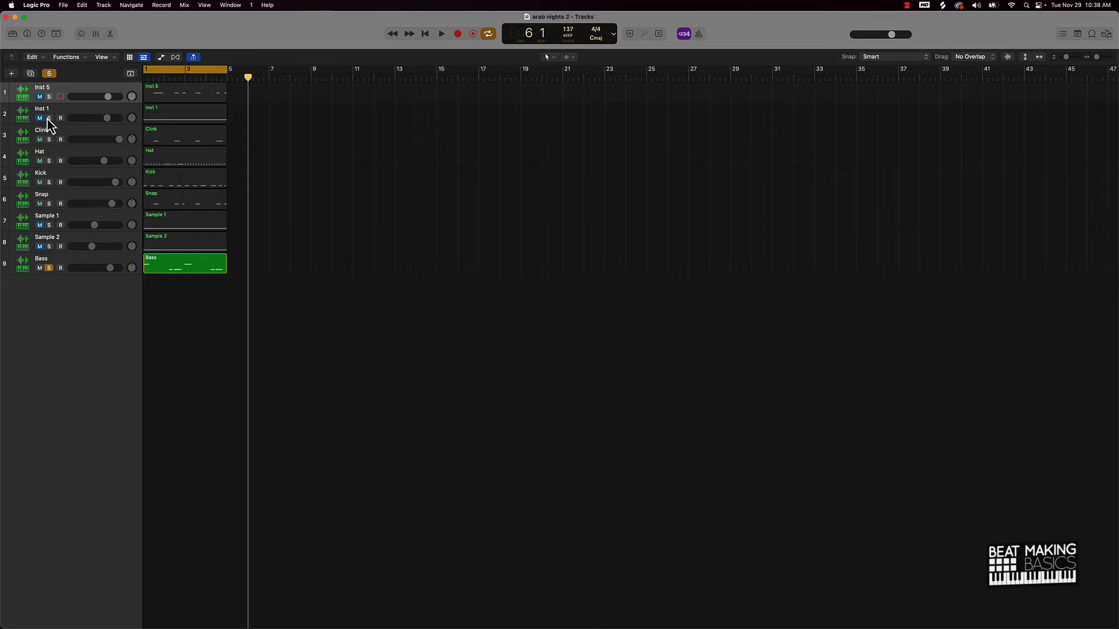
# - Delete the Inst 5 and Inst 1 tracks together with their regions
pyautogui.click(62, 118)
pyautogui.keyDown('shift'); pyautogui.click(67, 89); pyautogui.keyUp('shift')
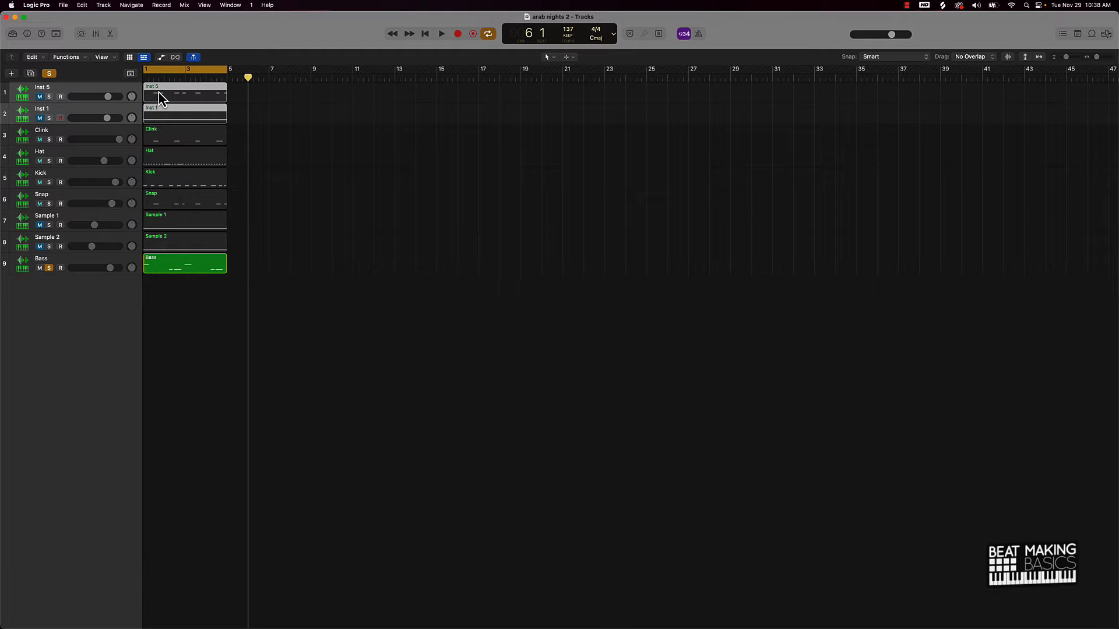
pyautogui.press('Delete')
pyautogui.press('super+BackSpace')
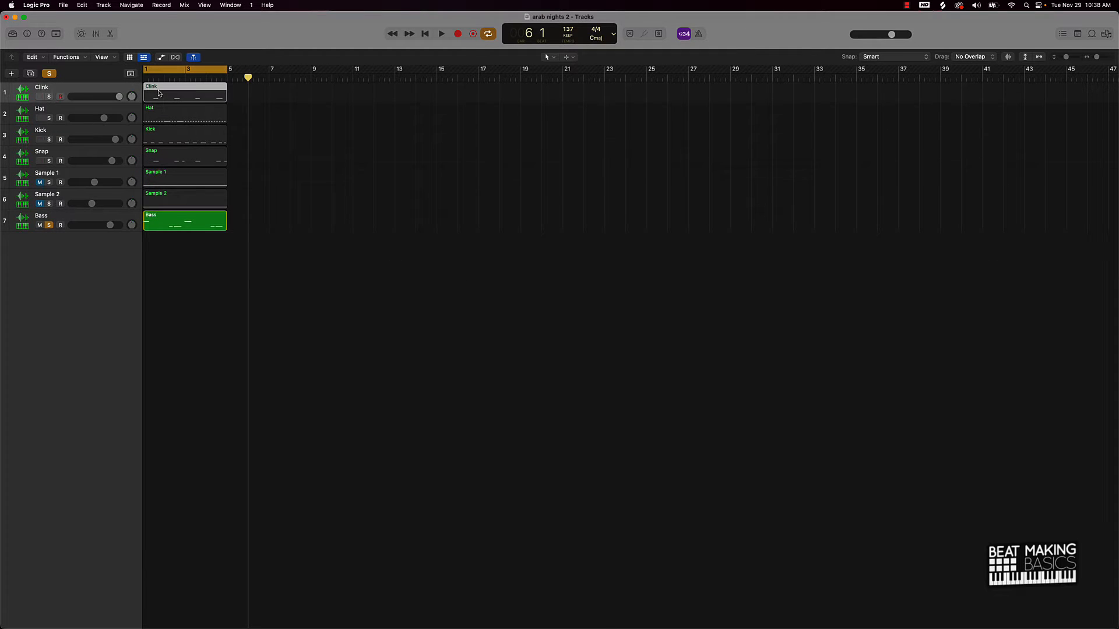
pyautogui.click(232, 176)
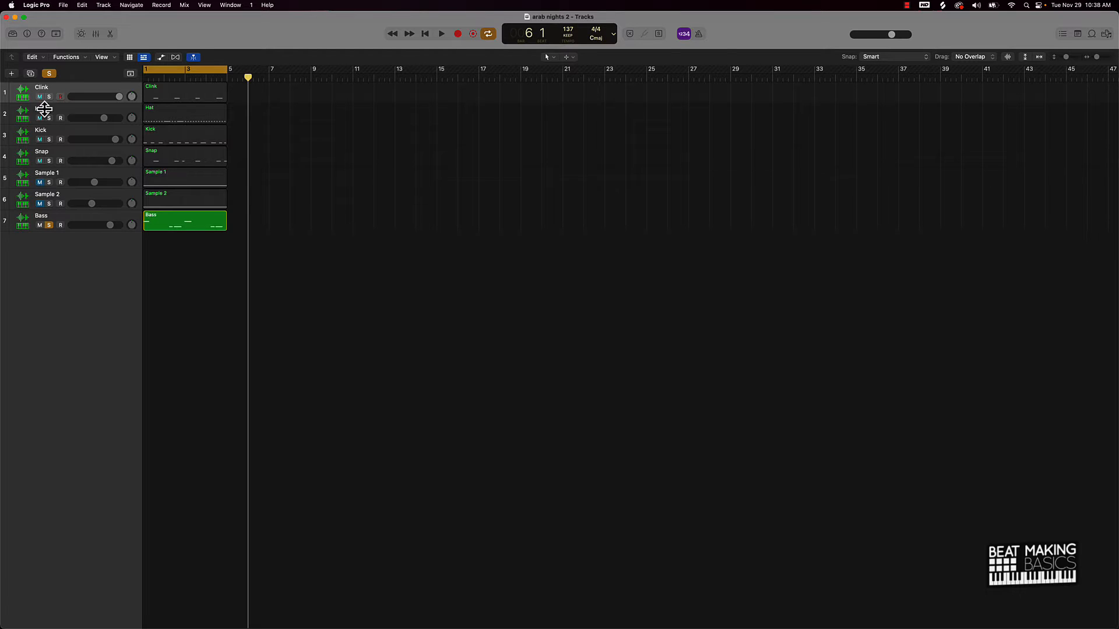
# - Turn off solo on Bass and reorder the tracks as Kick, Snap, Clink, Hat, Bass, Sample 1, Sample 2
pyautogui.click(49, 226)
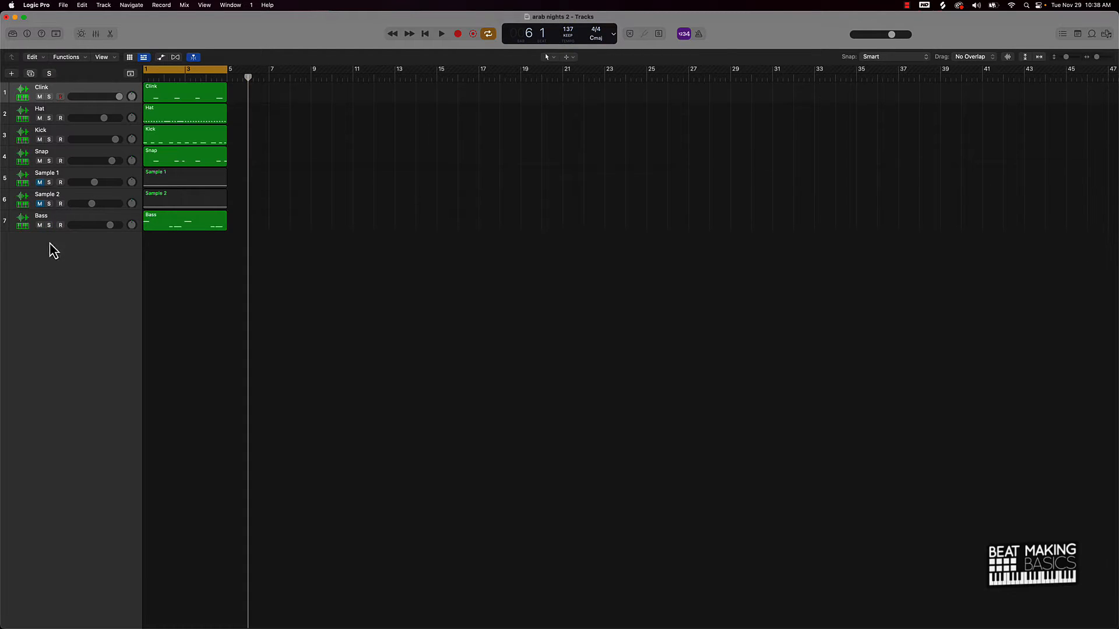
pyautogui.moveTo(21, 140); pyautogui.dragTo(21, 89)
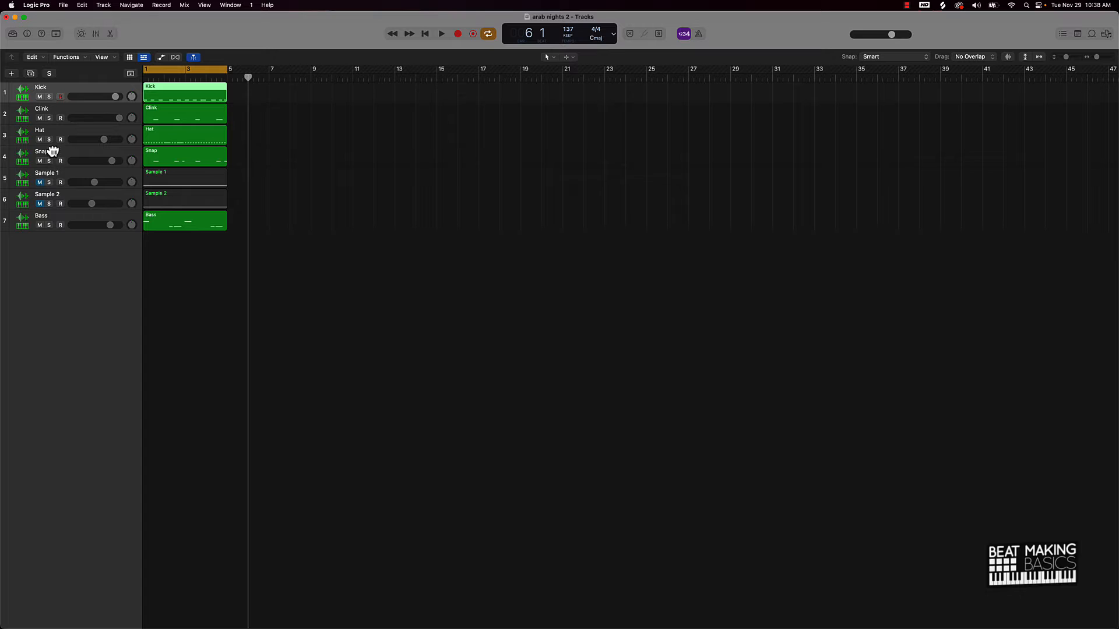
pyautogui.moveTo(52, 151); pyautogui.dragTo(47, 110)
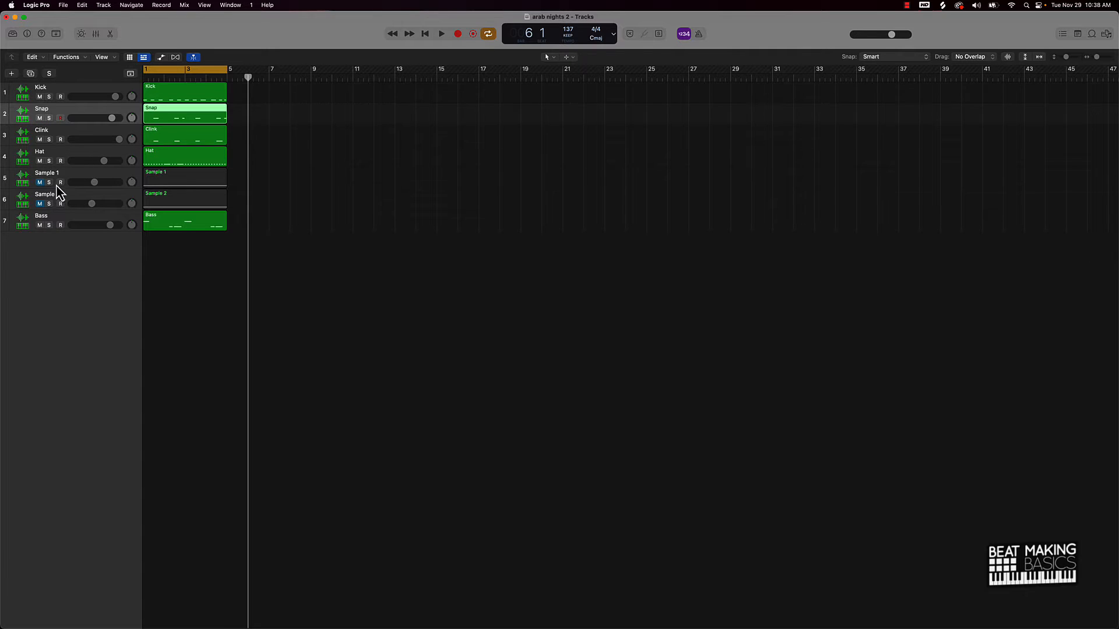
pyautogui.moveTo(67, 221); pyautogui.dragTo(68, 174)
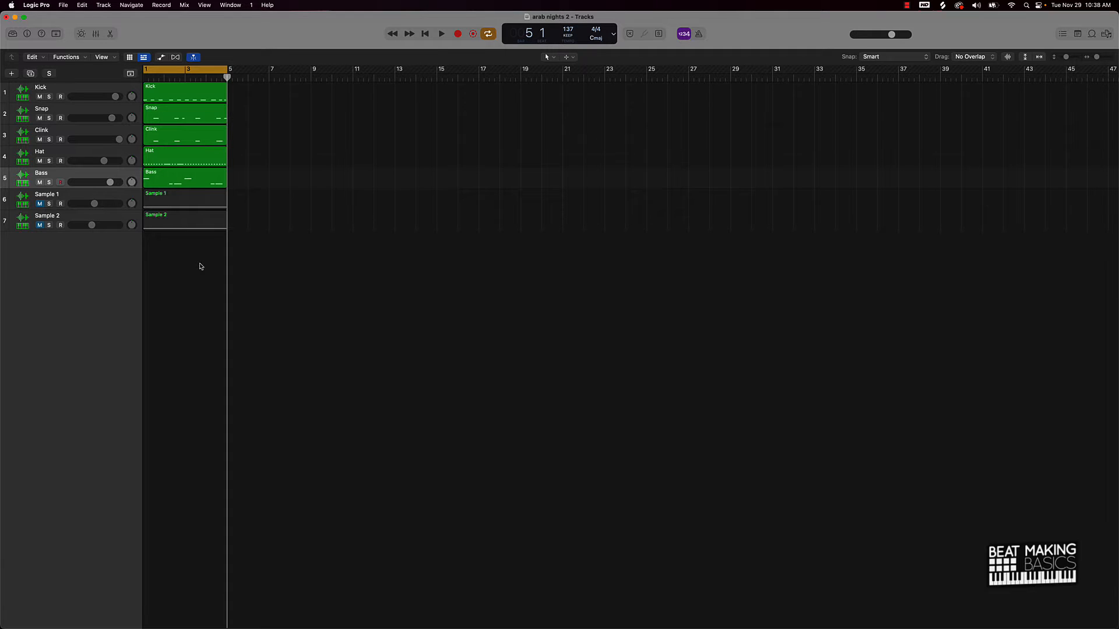
# - Select all regions and repeat them back to back until they fill the arrangement up to bar 41
pyautogui.press('super+a')
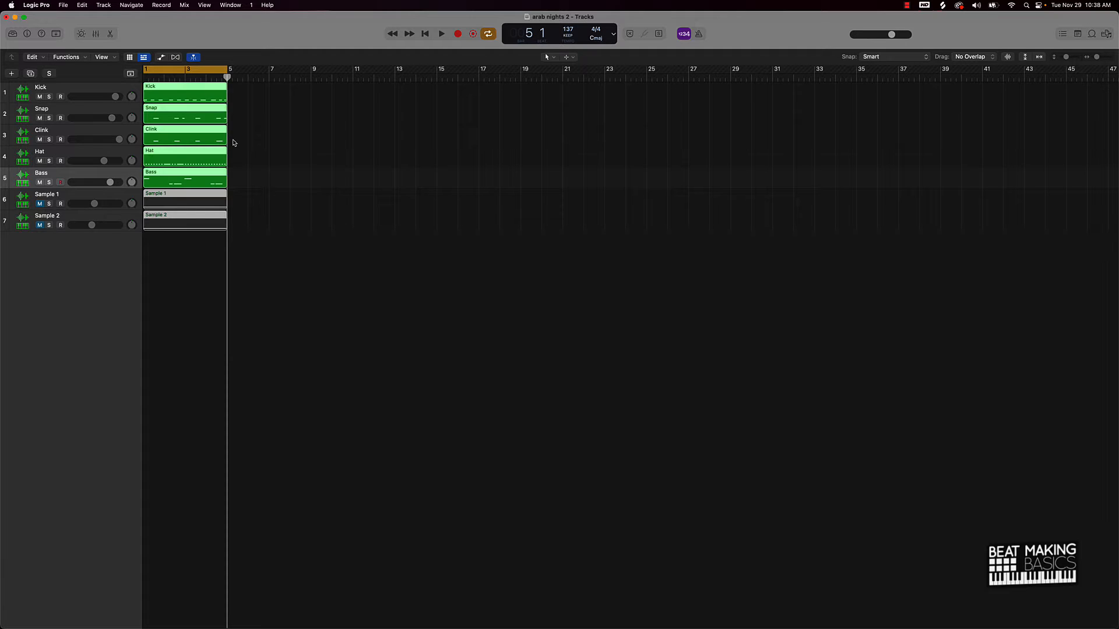
pyautogui.press('super+r')
pyautogui.press('super+r')
pyautogui.press('super+r')
pyautogui.press('super+r')
pyautogui.press('super+r')
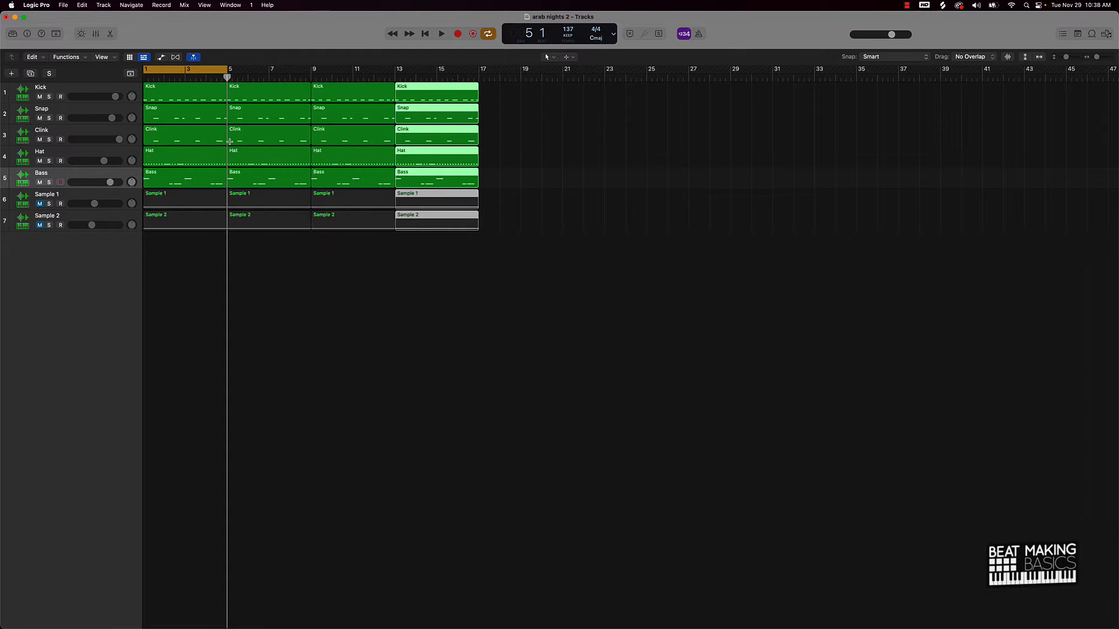
pyautogui.press('super+r')
pyautogui.press('super+r')
pyautogui.press('super+r')
pyautogui.press('super+r')
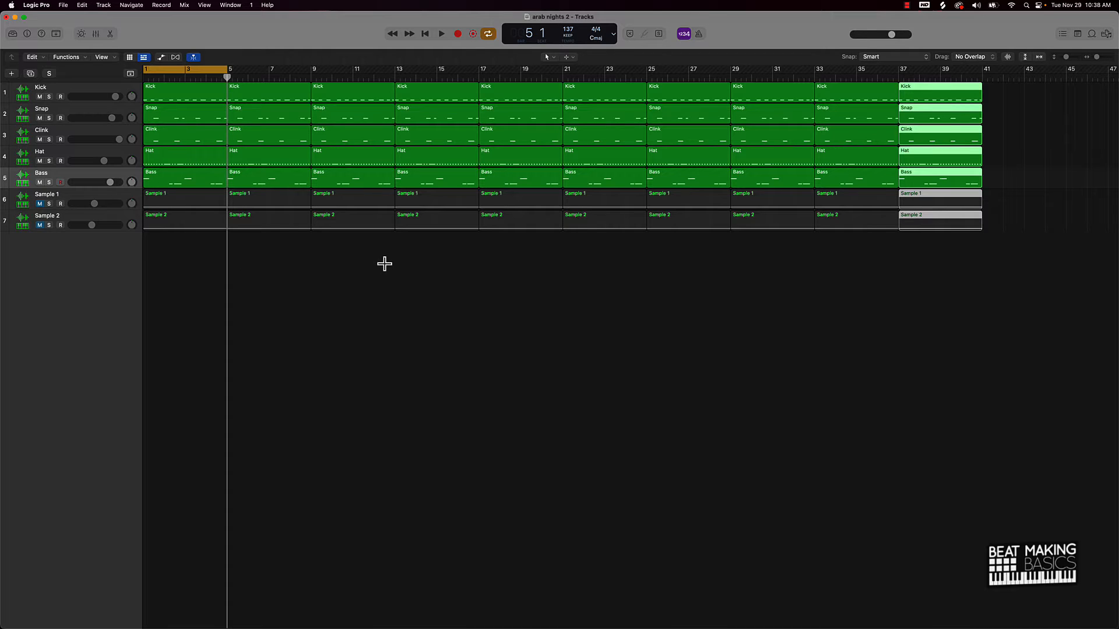
# - Undo the last four repeats, then repeat all regions once more so the arrangement ends at bar 29, and deselect them
pyautogui.press('super+z')
pyautogui.press('super+z')
pyautogui.press('super+z')
pyautogui.press('super+z')
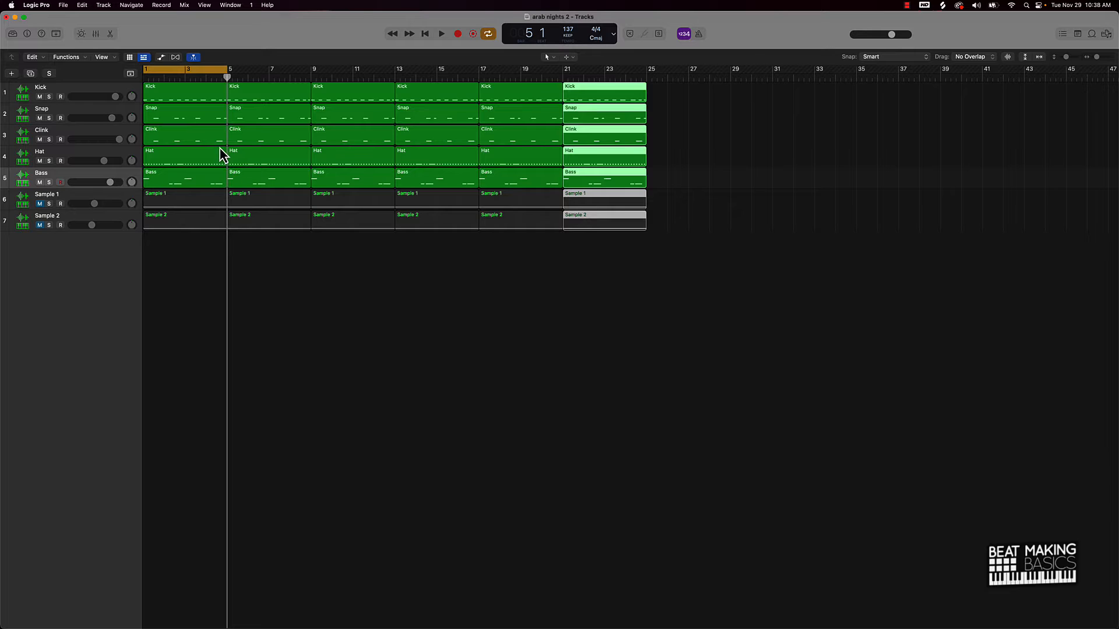
pyautogui.press('super+r')
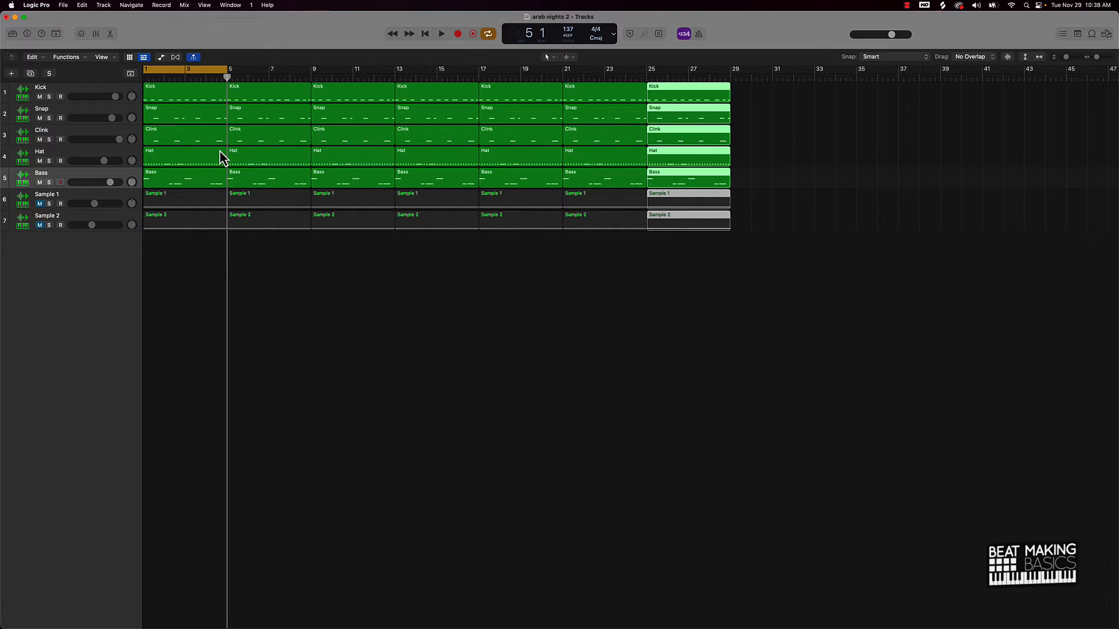
pyautogui.click(515, 380)
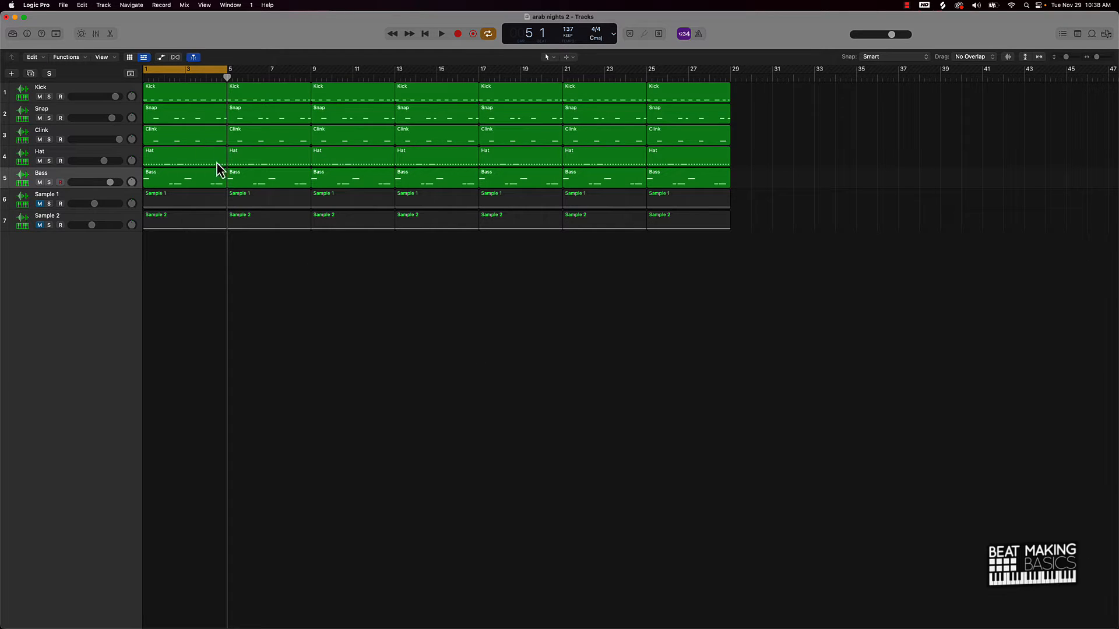
# - Show the global tracks, try adding Intro, Verse and Chorus arrangement markers, undo them and hide the global tracks
pyautogui.click(129, 74)
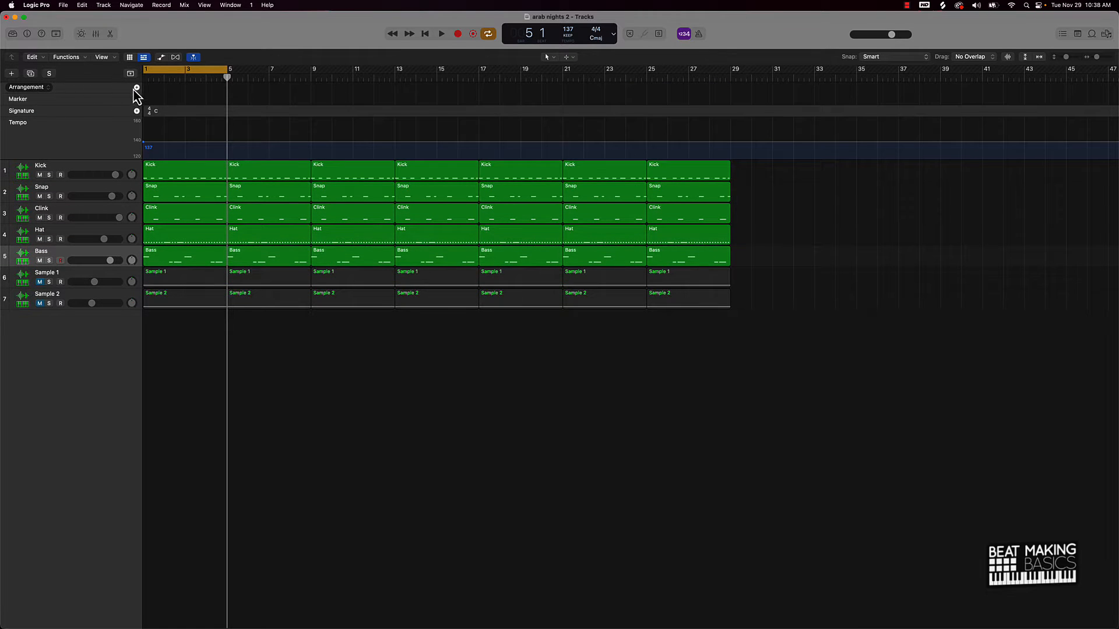
pyautogui.click(136, 88)
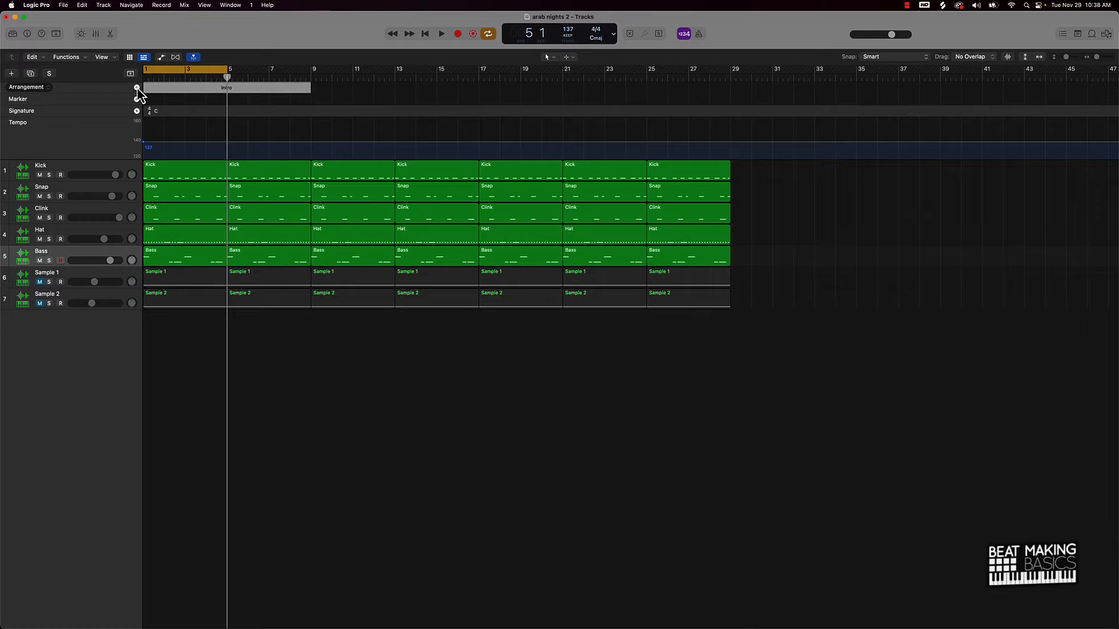
pyautogui.click(136, 87)
pyautogui.click(137, 87)
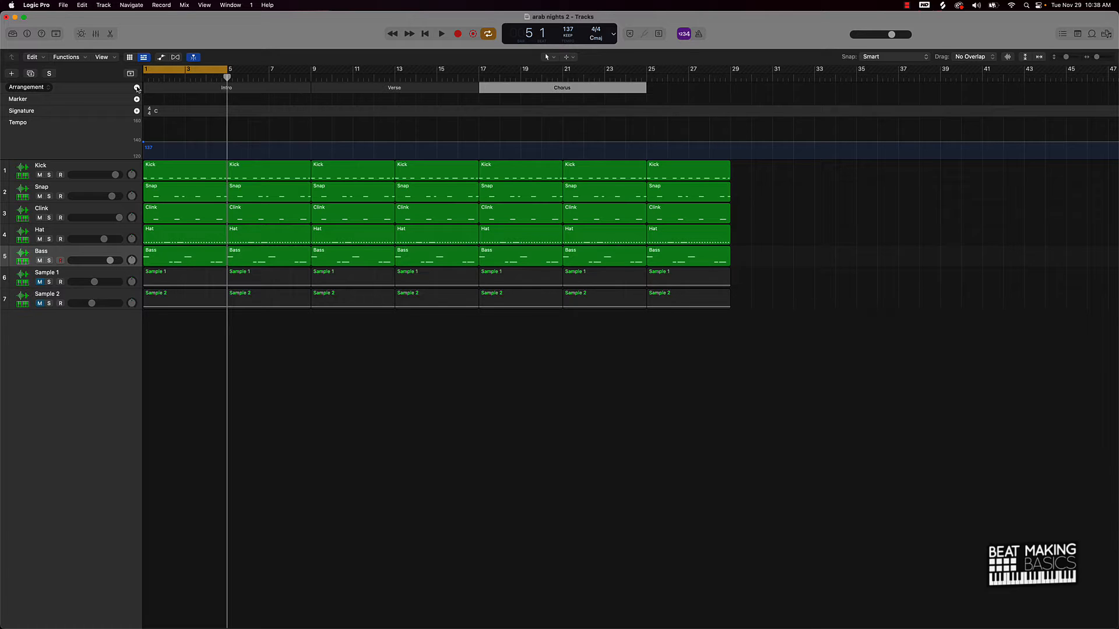
pyautogui.click(136, 87)
pyautogui.press('super+z')
pyautogui.press('super+z')
pyautogui.press('super+z')
pyautogui.press('super+z')
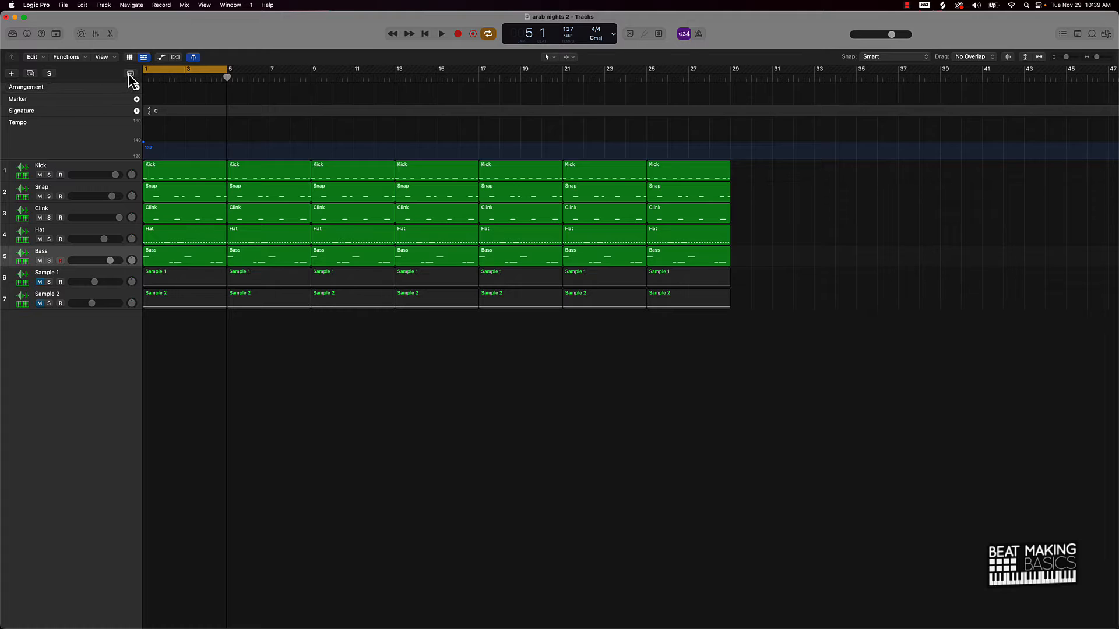
pyautogui.click(130, 73)
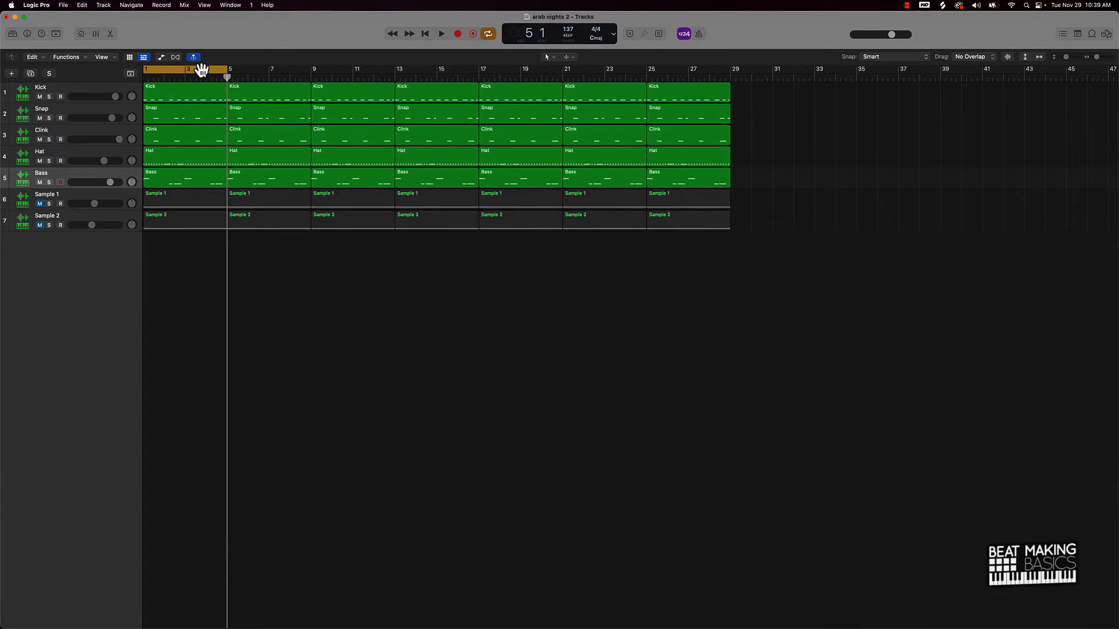
# - Turn off cycling, try a 4-bar Intro arrangement marker followed by a Verse marker, undo both and hide the global tracks
pyautogui.click(202, 69)
pyautogui.click(131, 74)
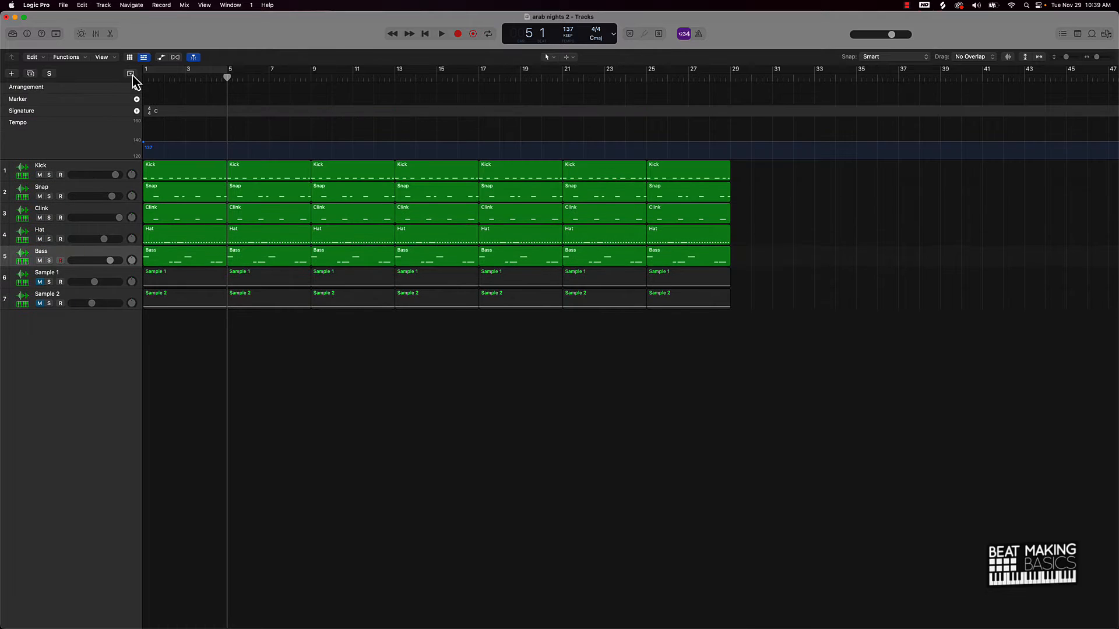
pyautogui.click(137, 87)
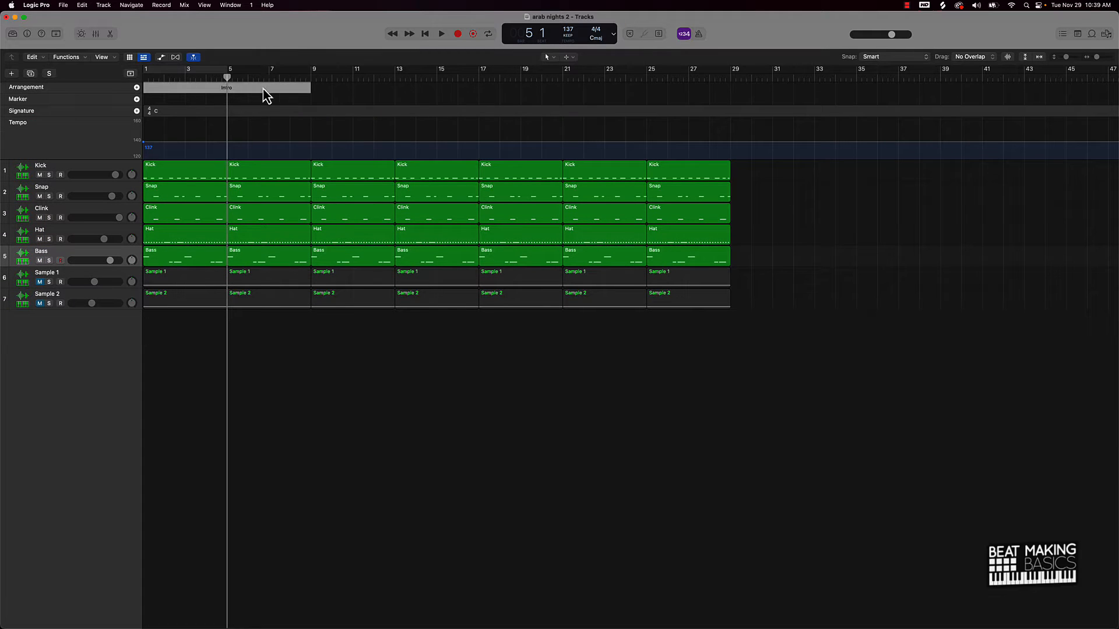
pyautogui.moveTo(309, 90)
pyautogui.mouseDown()
pyautogui.moveTo(228, 93)
pyautogui.moveTo(320, 89)
pyautogui.moveTo(227, 92)
pyautogui.mouseUp()
pyautogui.click(136, 88)
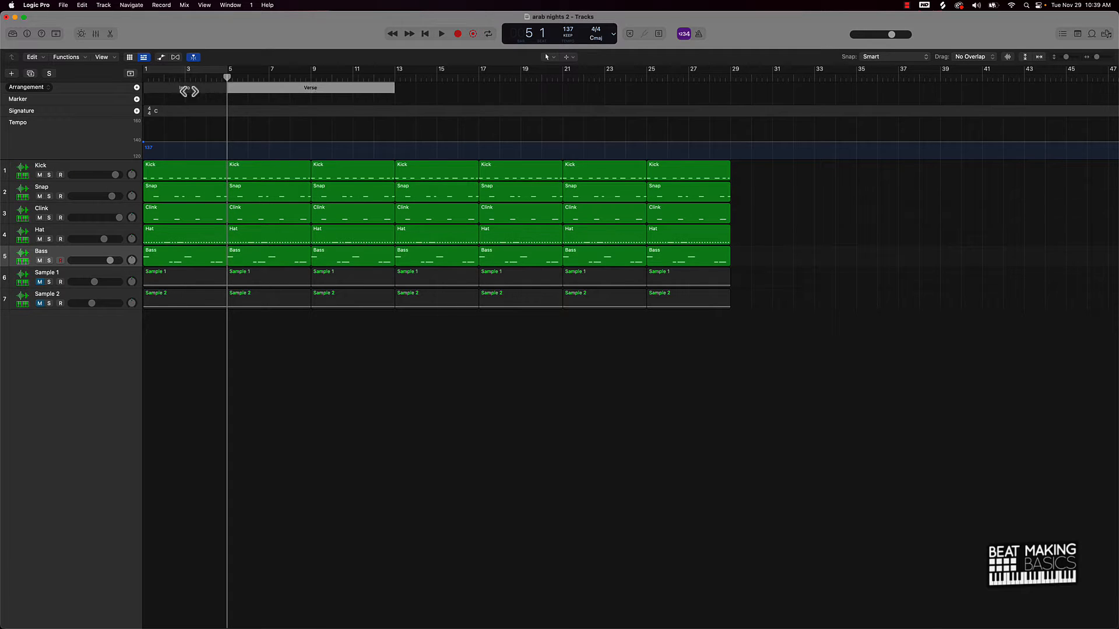
pyautogui.press('super+z')
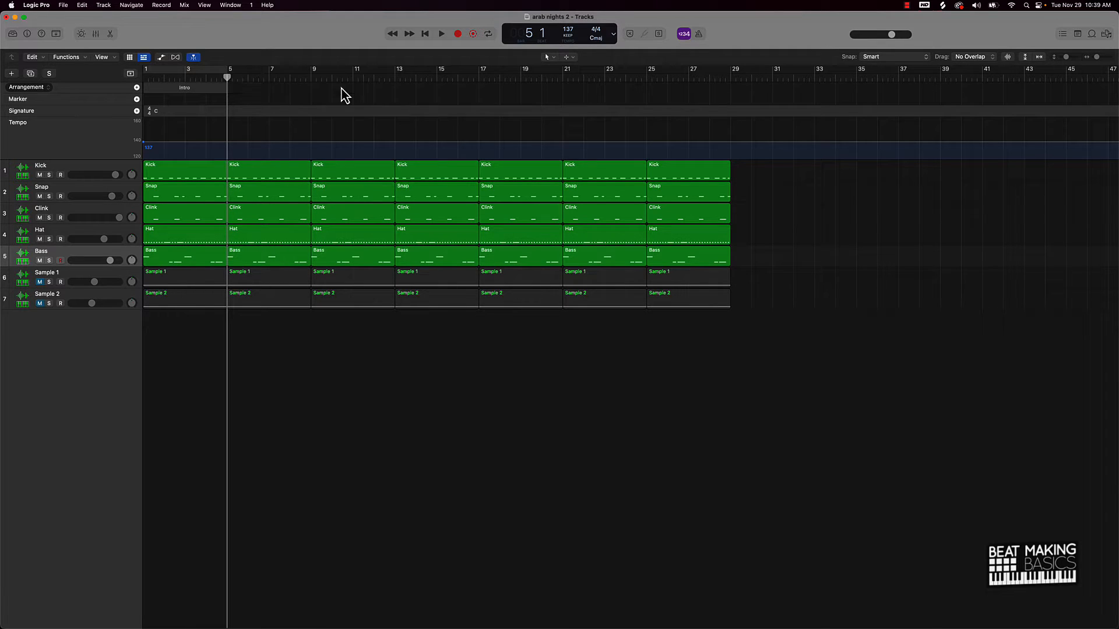
pyautogui.press('super+z')
pyautogui.press('super+z')
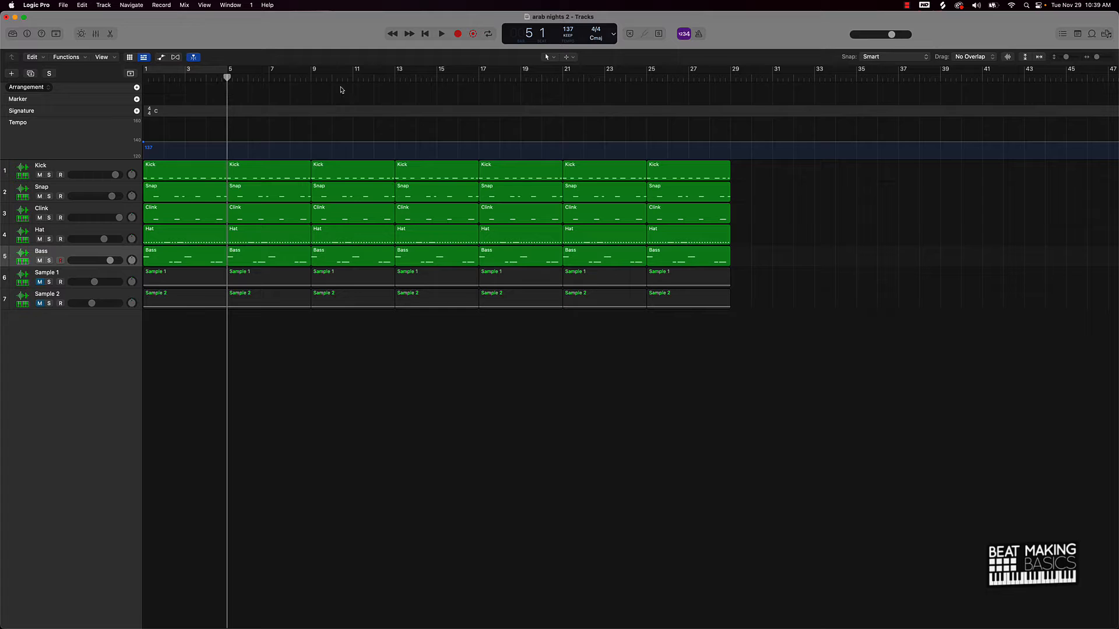
pyautogui.click(131, 74)
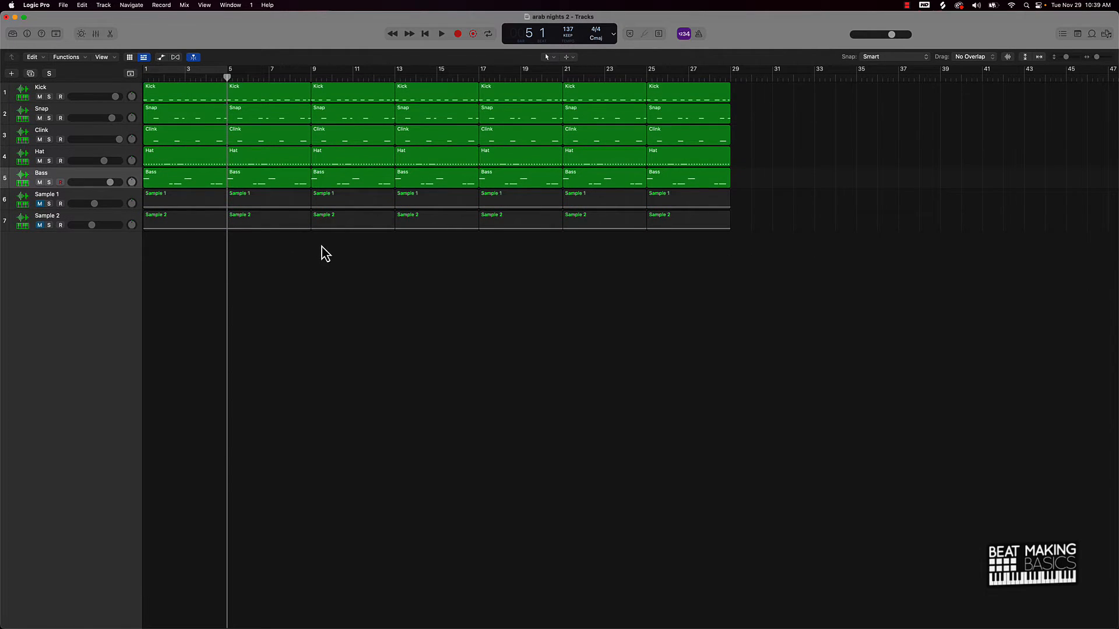
# - Return the playhead to bar 1, set the cycle range to bars 1 to 9, and mute every track except Sample 1
pyautogui.press('Return')
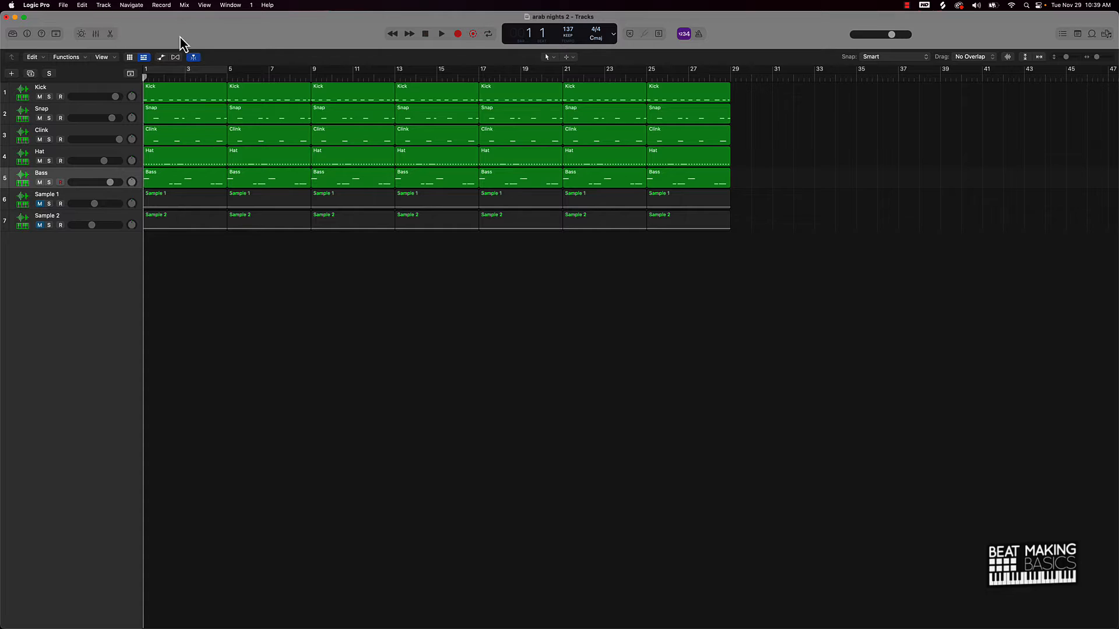
pyautogui.moveTo(146, 70); pyautogui.dragTo(311, 70)
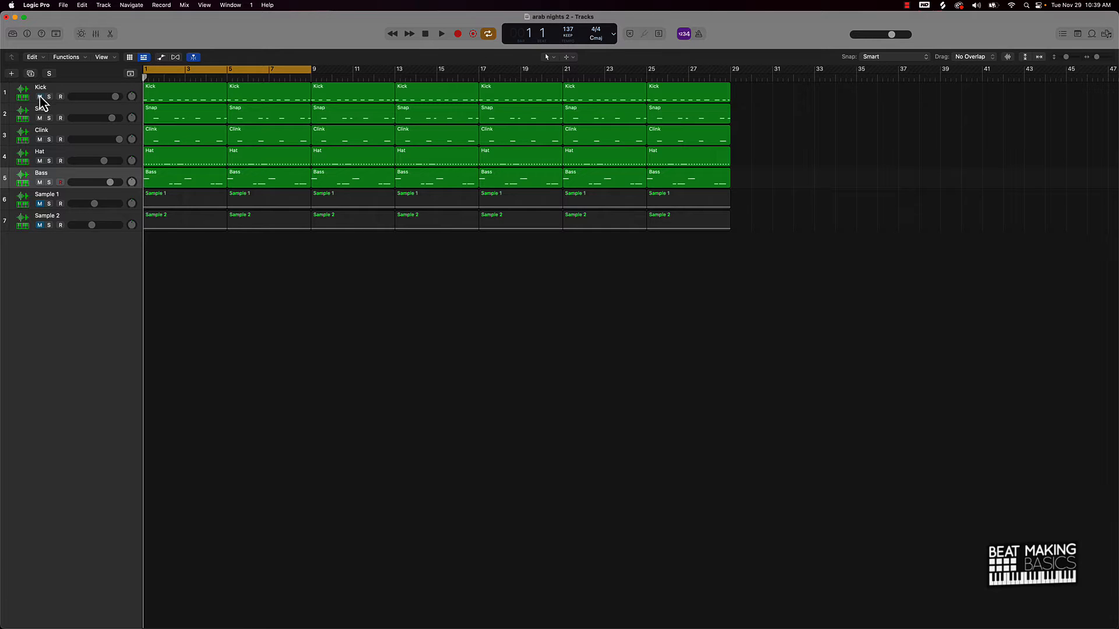
pyautogui.moveTo(40, 96); pyautogui.dragTo(42, 163)
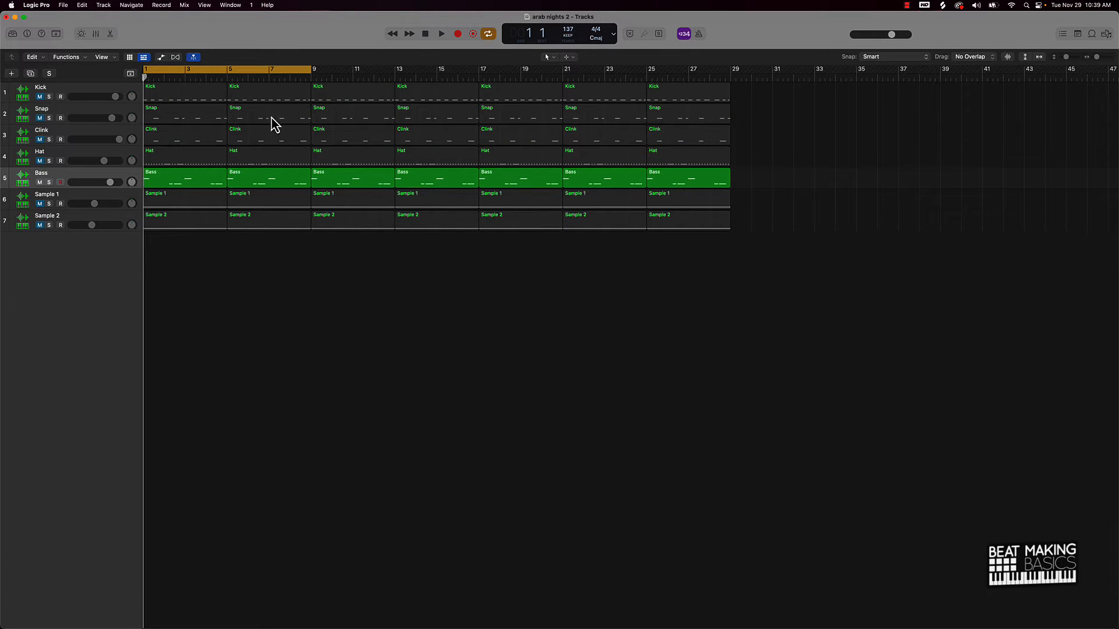
pyautogui.click(41, 182)
pyautogui.click(39, 203)
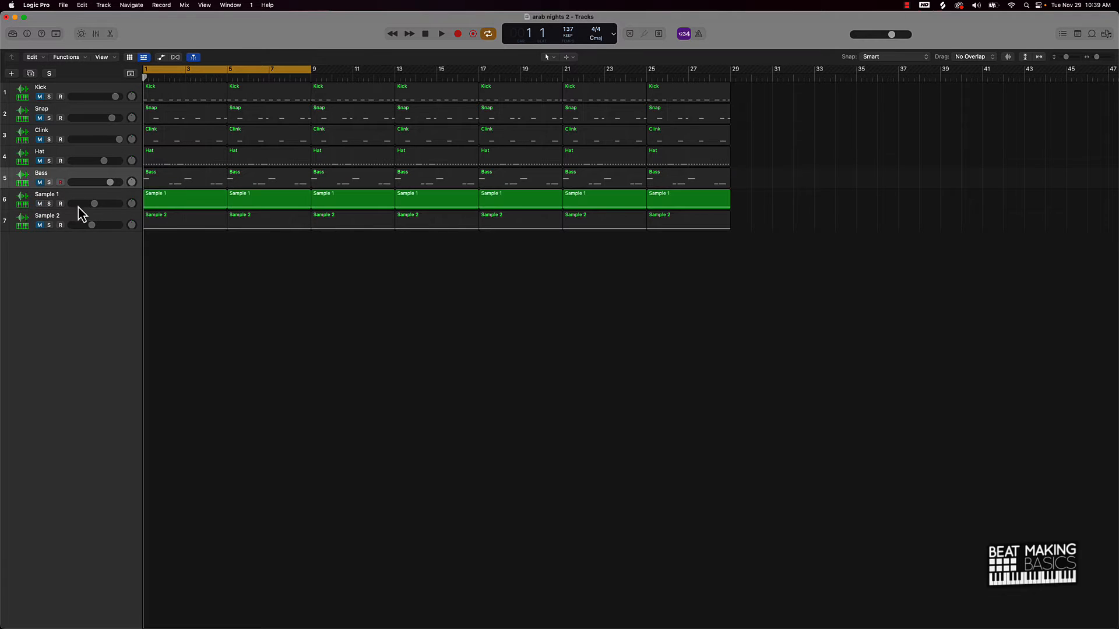
# - Audition Sample 1 over the cycle range, unmuting the Bass track during playback
pyautogui.press('space')
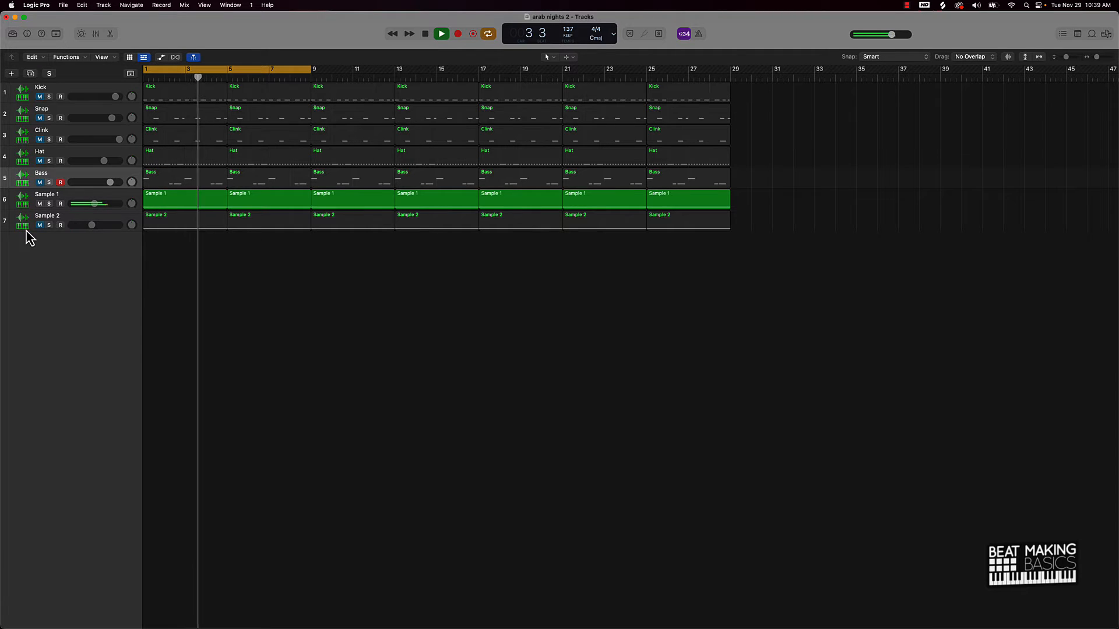
pyautogui.click(40, 183)
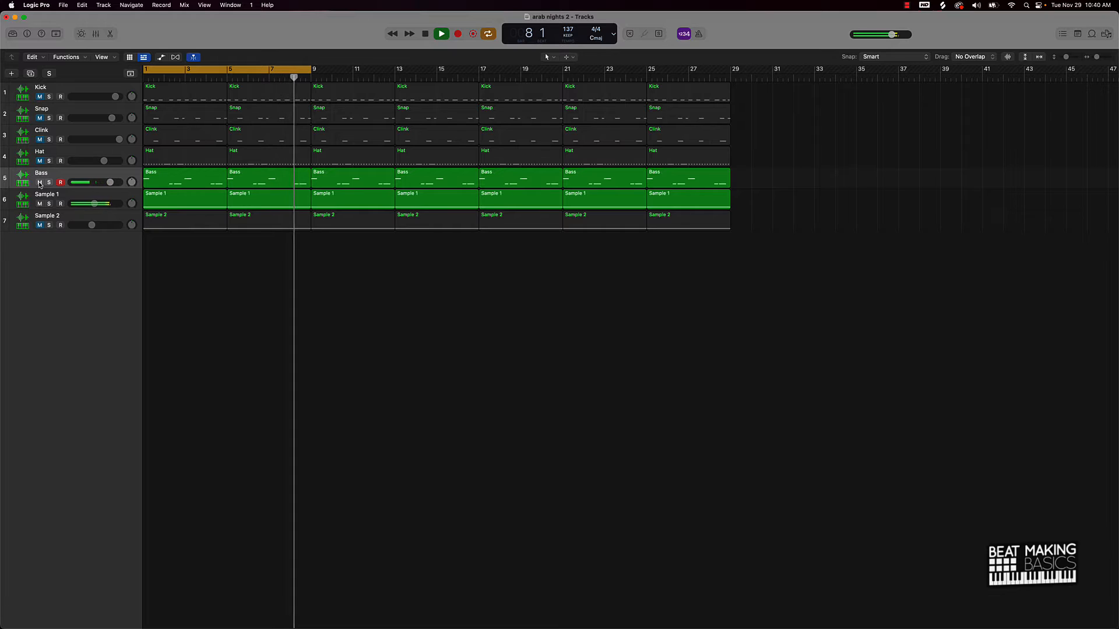
pyautogui.press('space')
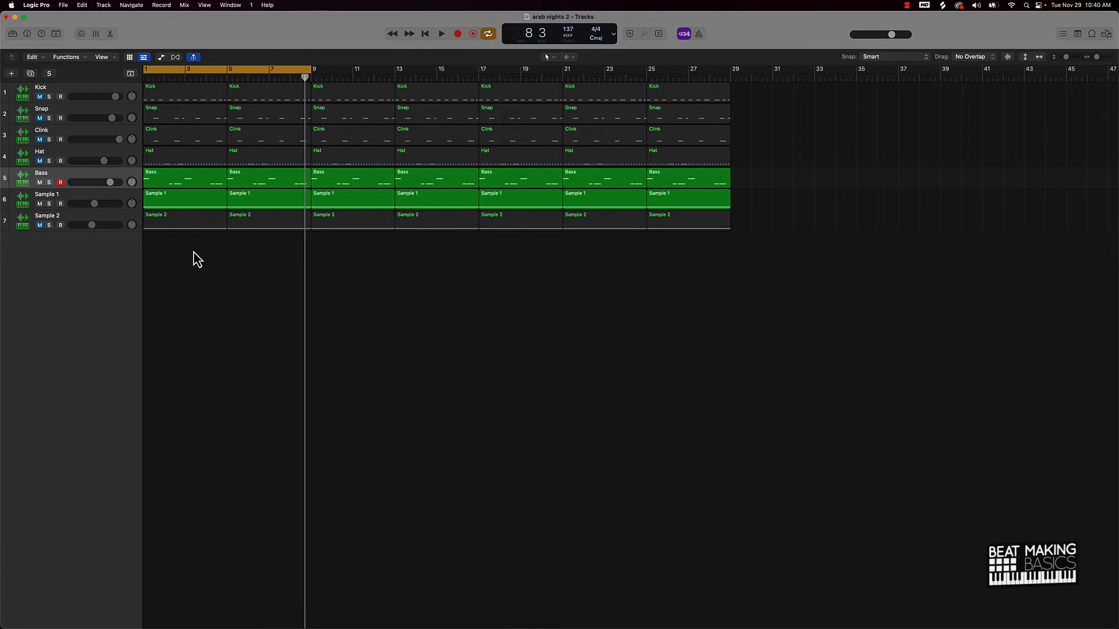
# - Try deleting the two Sample 2 regions in bars 1 to 9, restore and mute them instead, and select the first Bass region
pyautogui.moveTo(198, 249); pyautogui.dragTo(234, 226)
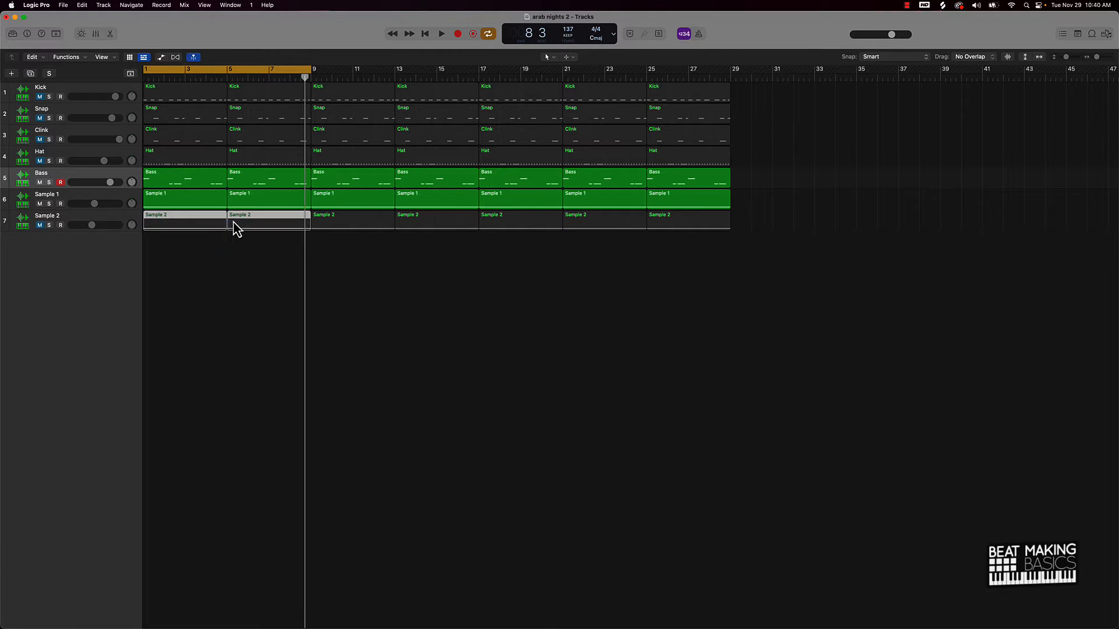
pyautogui.press('Delete')
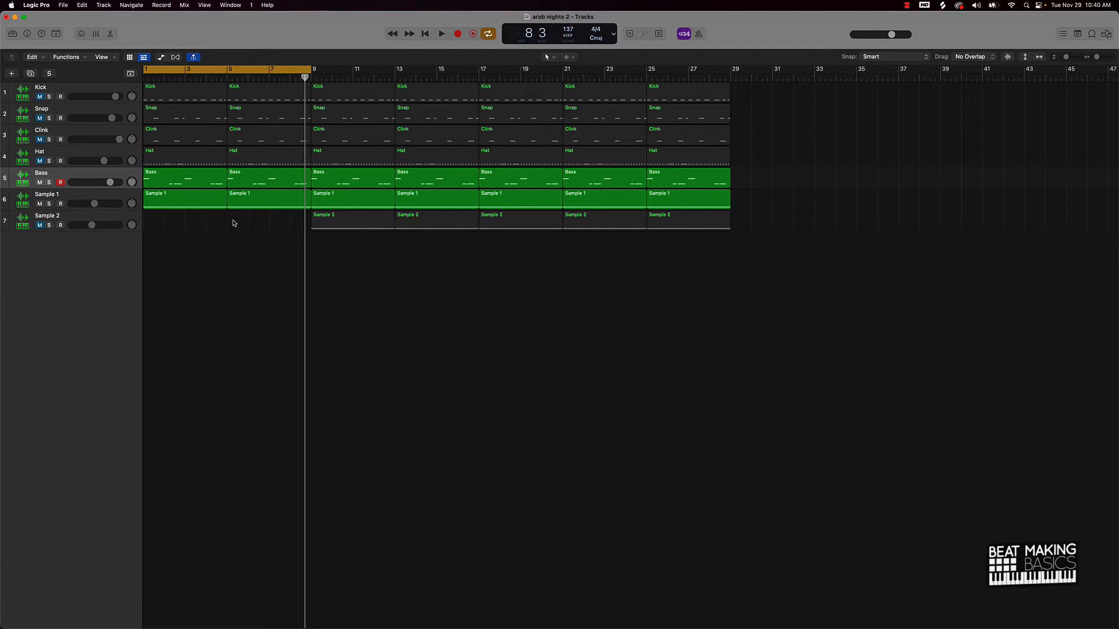
pyautogui.press('super+z')
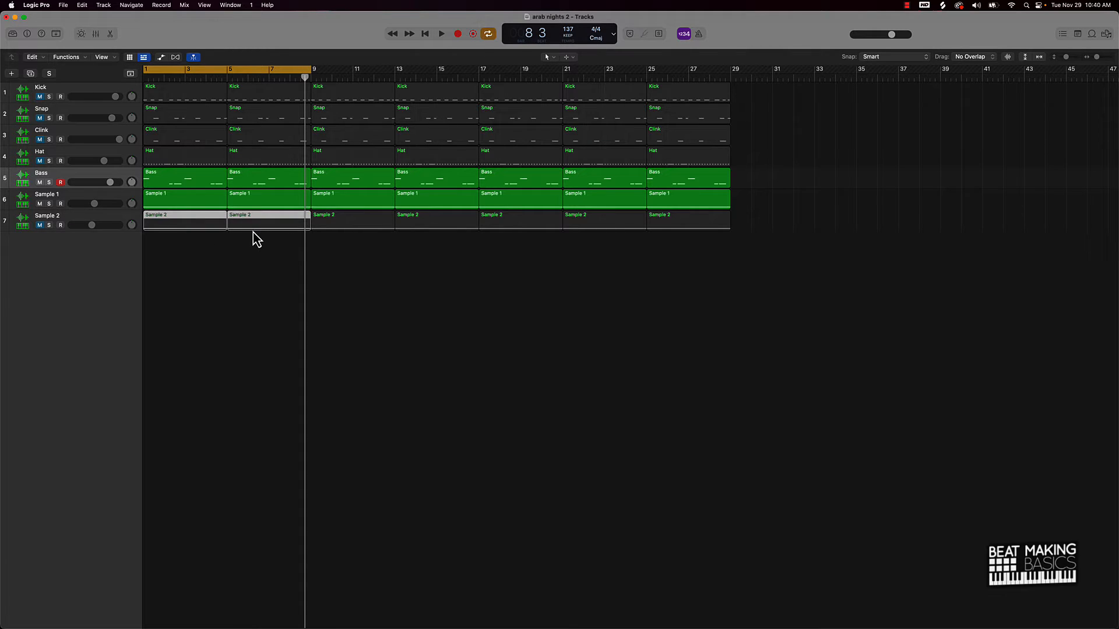
pyautogui.press('m')
pyautogui.click(190, 179)
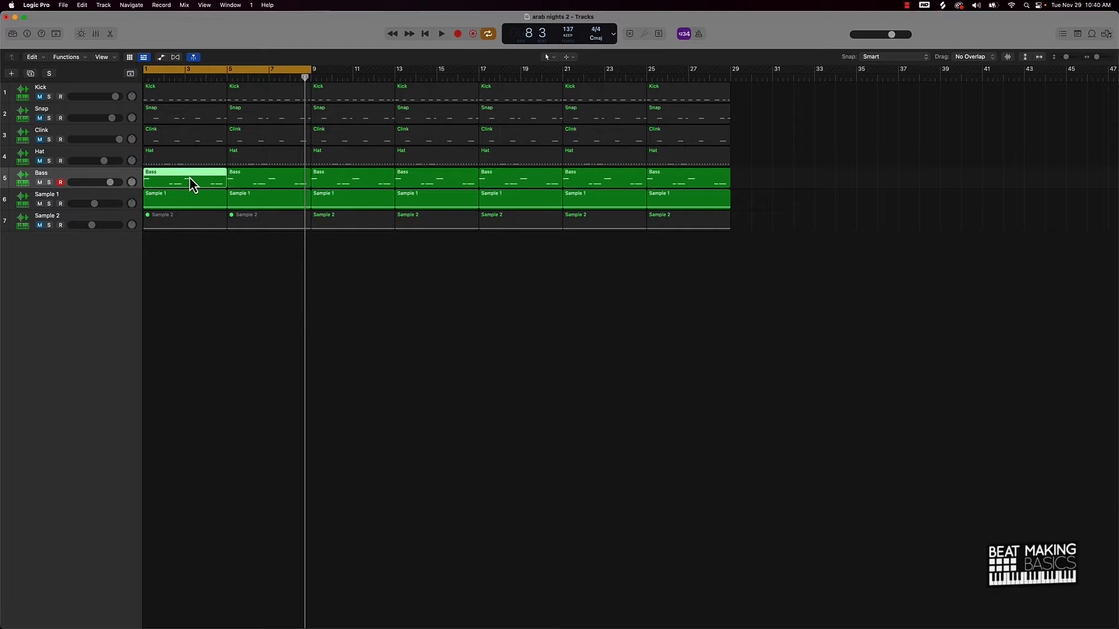
# - Mute the first Bass region together with all Hat, Clink, Snap and Kick regions in bars 1 to 9
pyautogui.keyDown('shift'); pyautogui.click(192, 158); pyautogui.keyUp('shift')
pyautogui.keyDown('shift'); pyautogui.click(247, 162); pyautogui.keyUp('shift')
pyautogui.keyDown('shift'); pyautogui.click(265, 142); pyautogui.keyUp('shift')
pyautogui.keyDown('shift'); pyautogui.click(216, 134); pyautogui.keyUp('shift')
pyautogui.keyDown('shift'); pyautogui.click(224, 113); pyautogui.keyUp('shift')
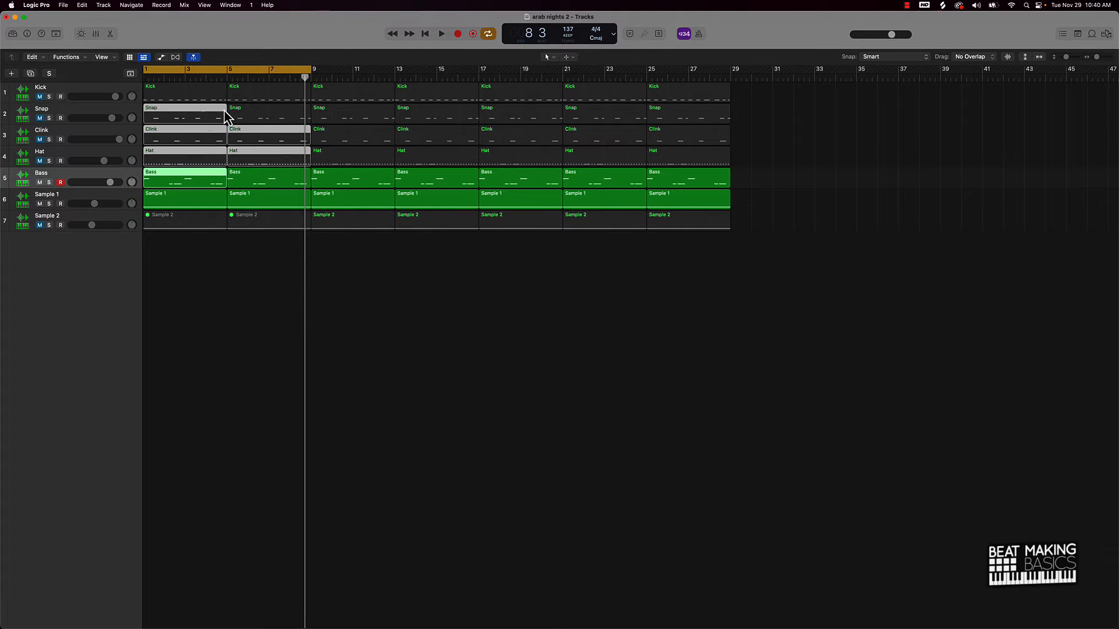
pyautogui.keyDown('shift'); pyautogui.click(239, 112); pyautogui.keyUp('shift')
pyautogui.keyDown('shift'); pyautogui.click(257, 95); pyautogui.keyUp('shift')
pyautogui.keyDown('shift'); pyautogui.click(217, 99); pyautogui.keyUp('shift')
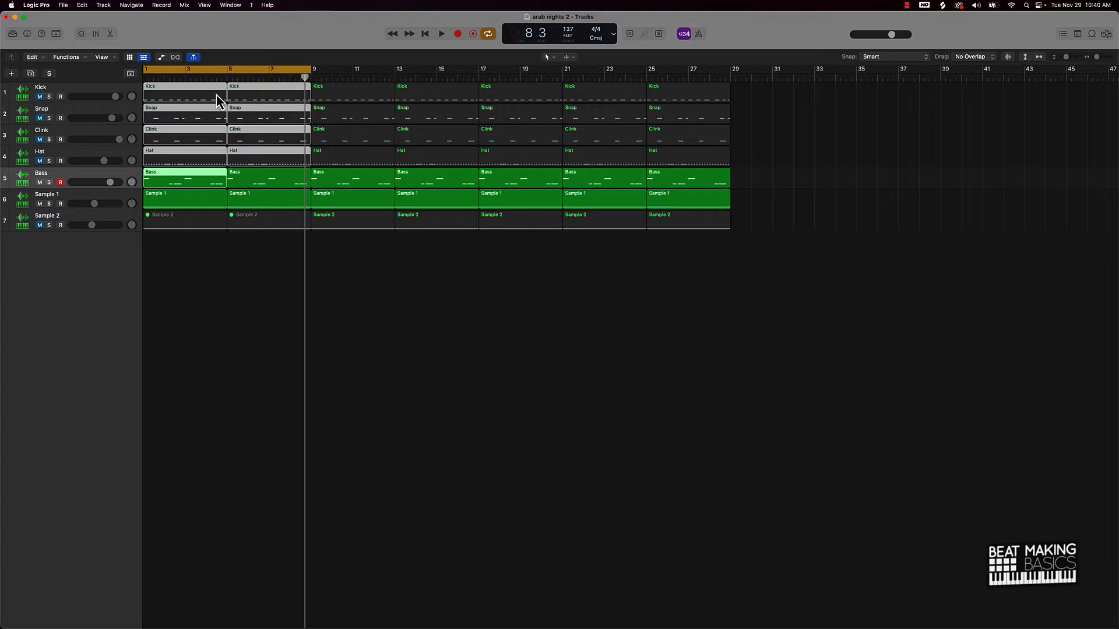
pyautogui.hotkey('ctrl', 'm')
pyautogui.click(211, 329)
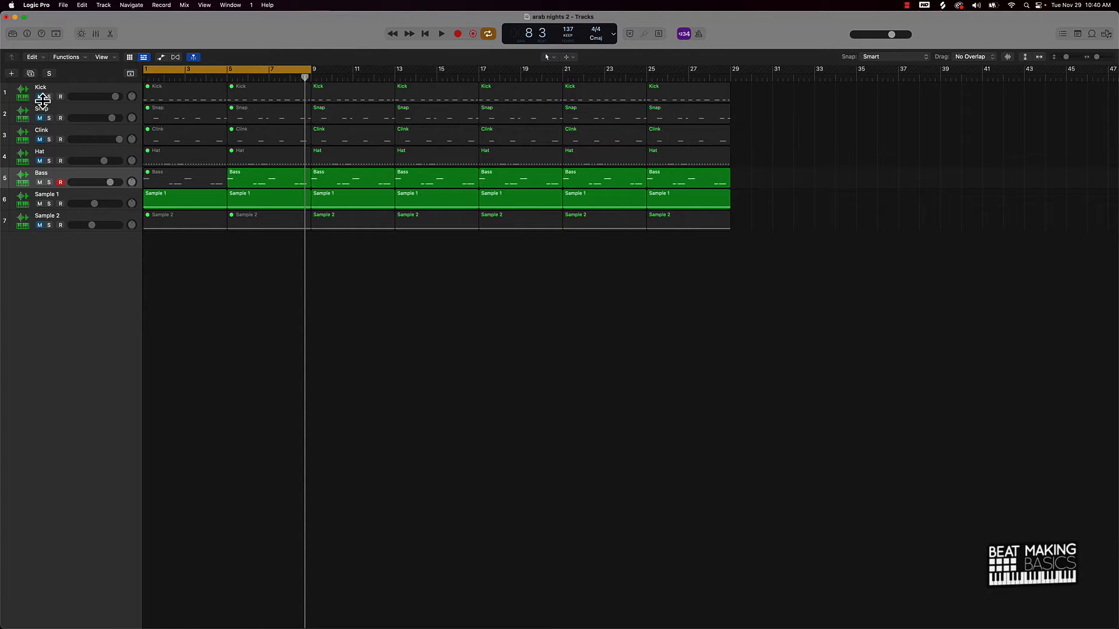
# - Unmute all the muted tracks, turn off cycling and return the playhead to bar 1
pyautogui.moveTo(40, 97); pyautogui.dragTo(38, 250)
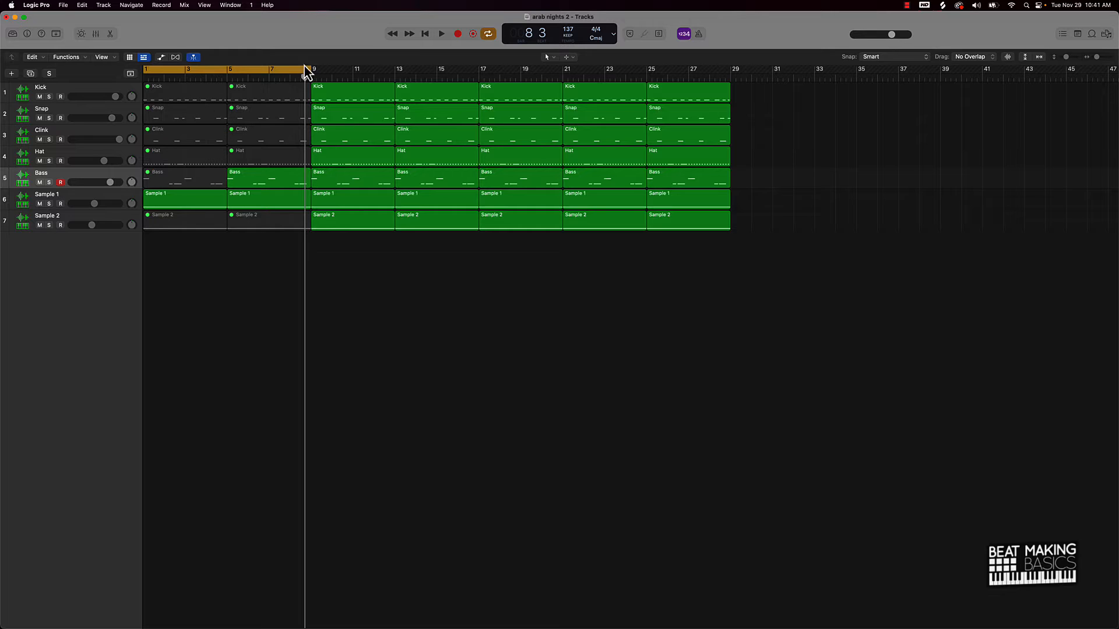
pyautogui.click(267, 72)
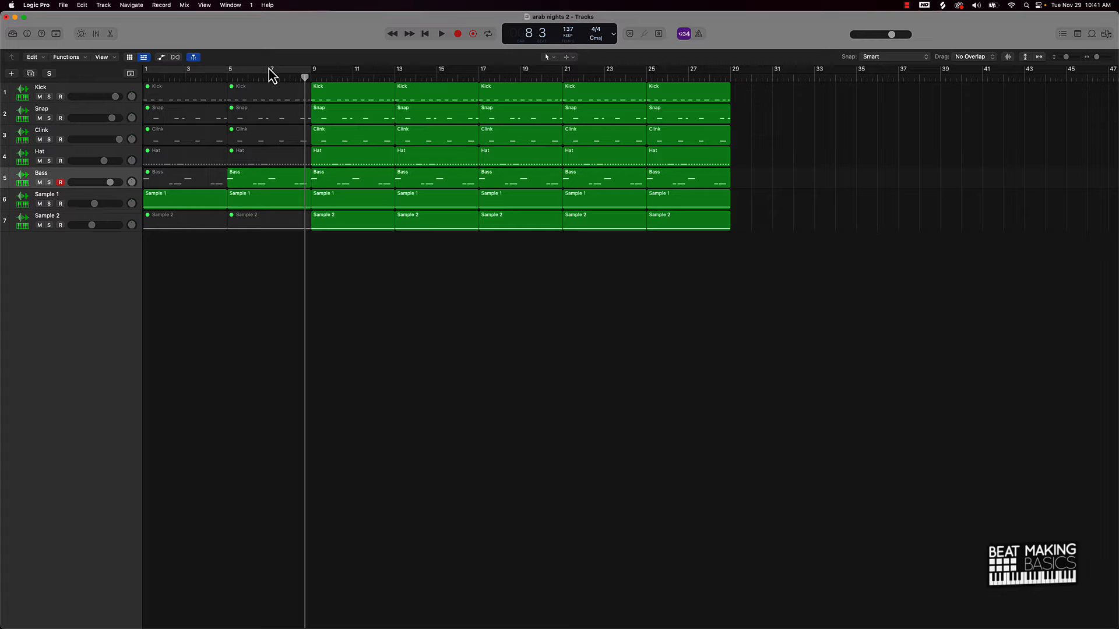
pyautogui.press('Return')
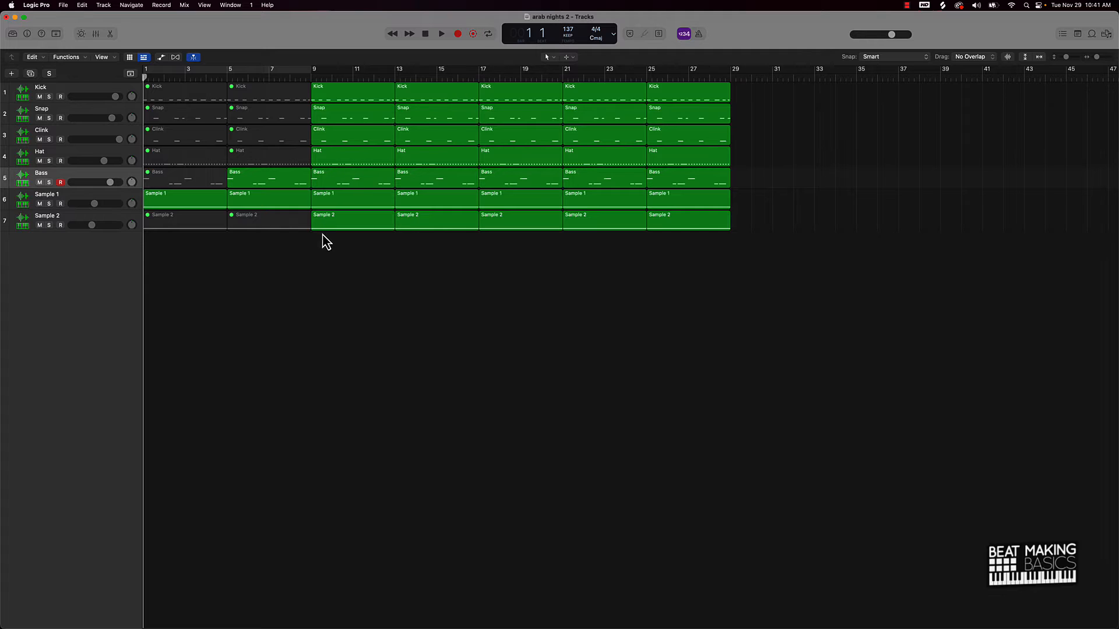
# - Lower the Sample 2 volume slightly, play the arrangement from bar 1, and repeat all regions of bars 25 to 29 once during playback
pyautogui.moveTo(92, 225); pyautogui.dragTo(87, 225)
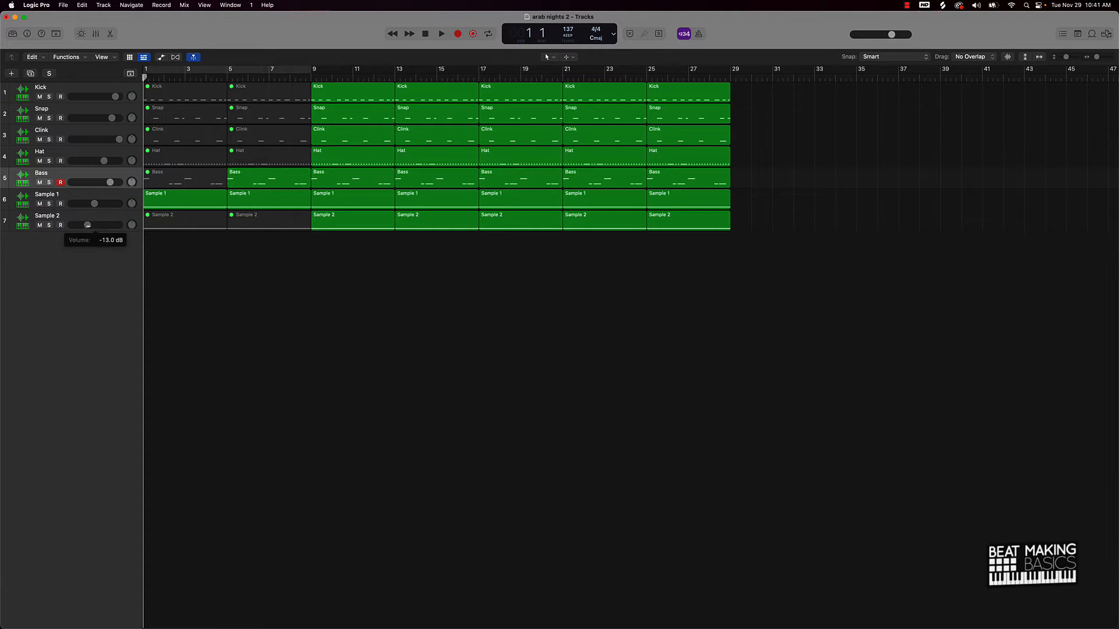
pyautogui.press('space')
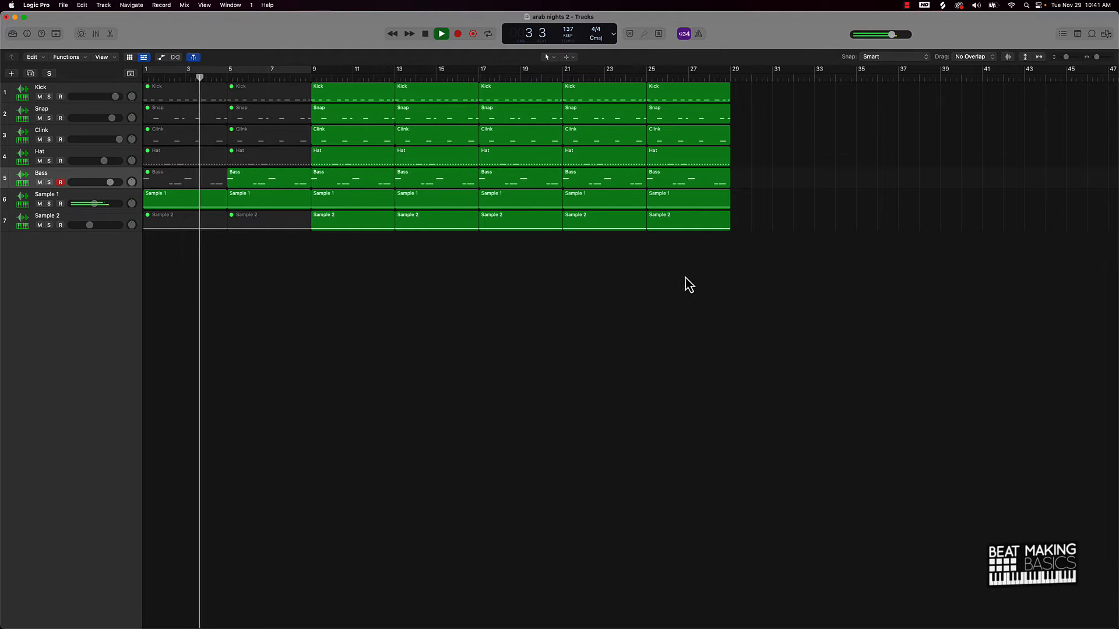
pyautogui.moveTo(682, 272); pyautogui.dragTo(679, 78)
pyautogui.press('super+r')
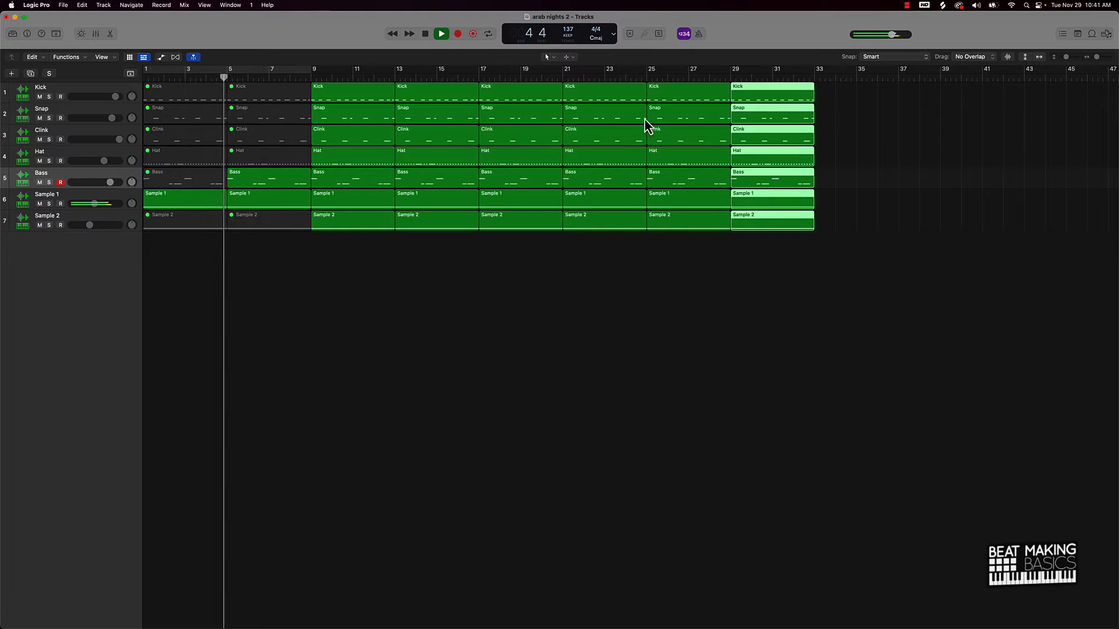
pyautogui.click(527, 260)
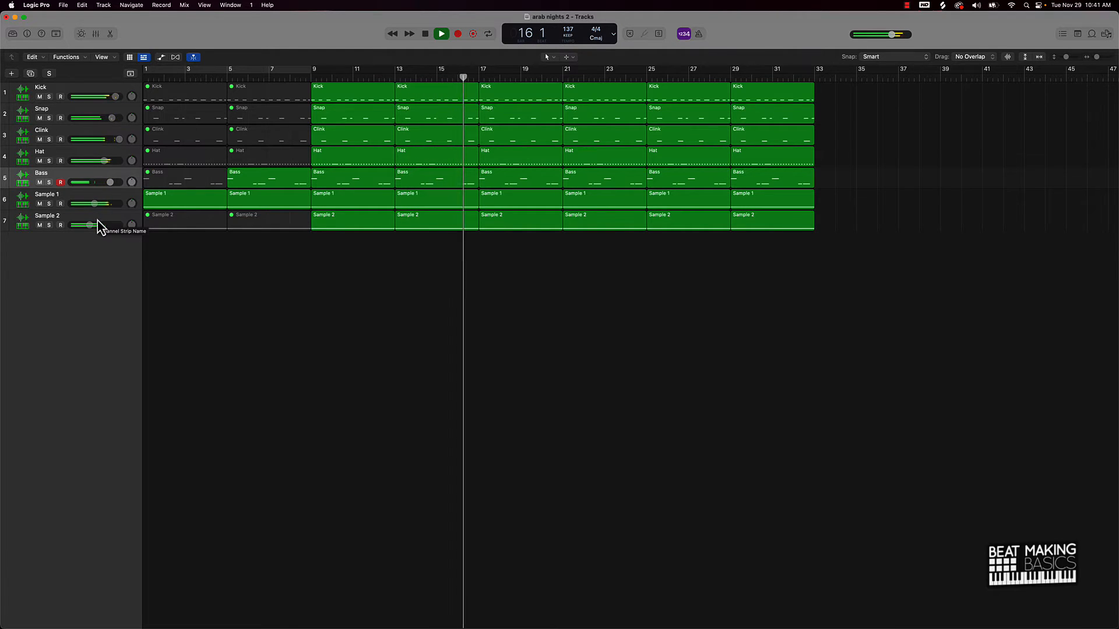
pyautogui.press('space')
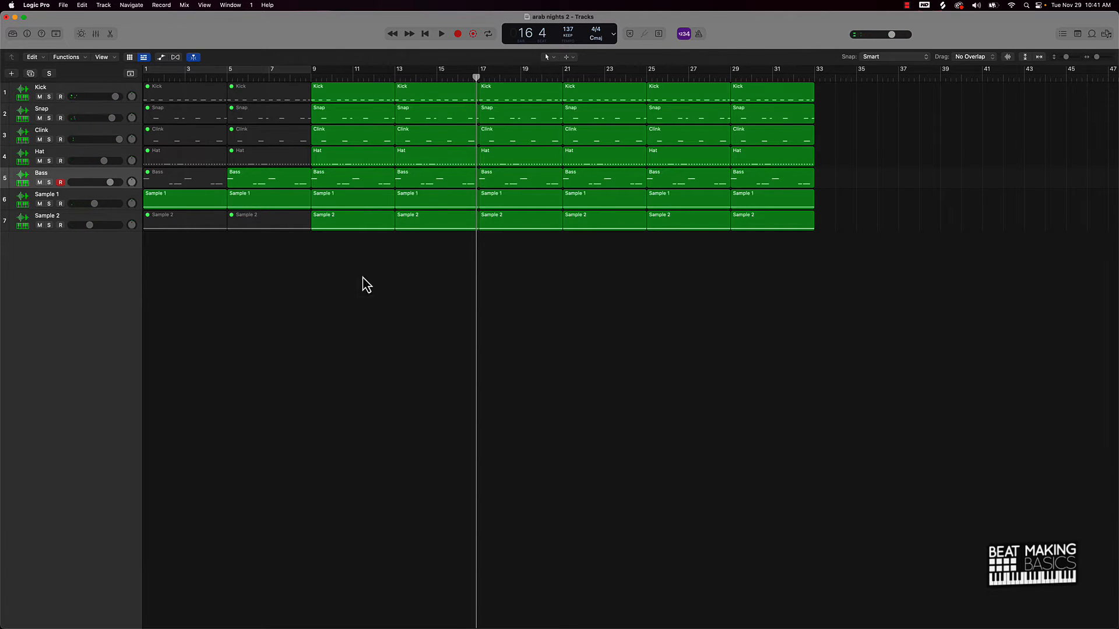
pyautogui.moveTo(510, 268); pyautogui.dragTo(788, 32)
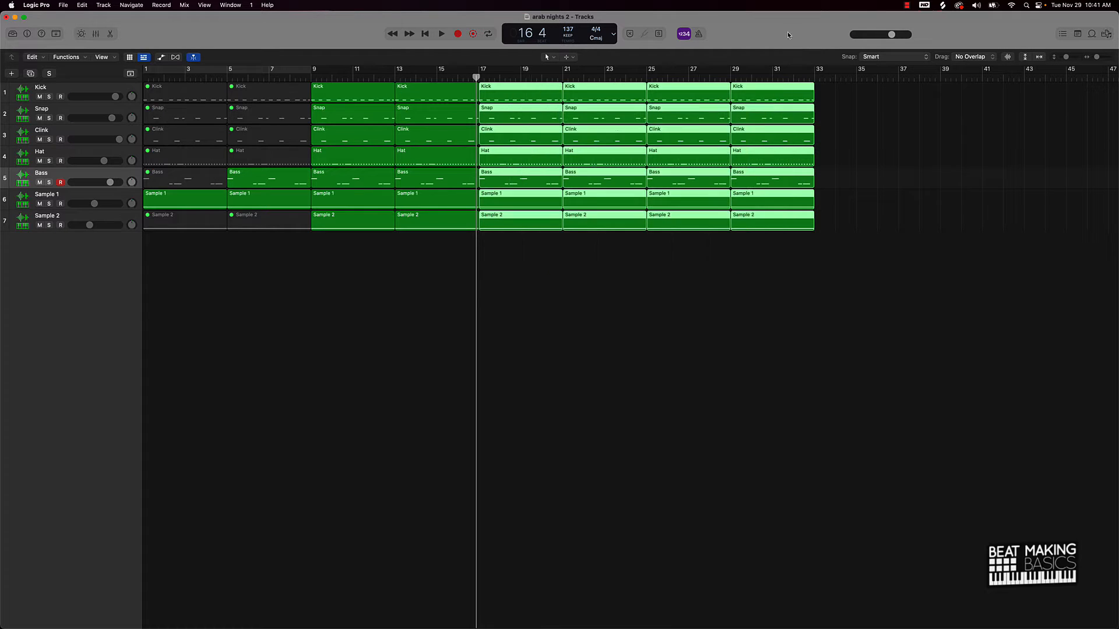
pyautogui.click(530, 274)
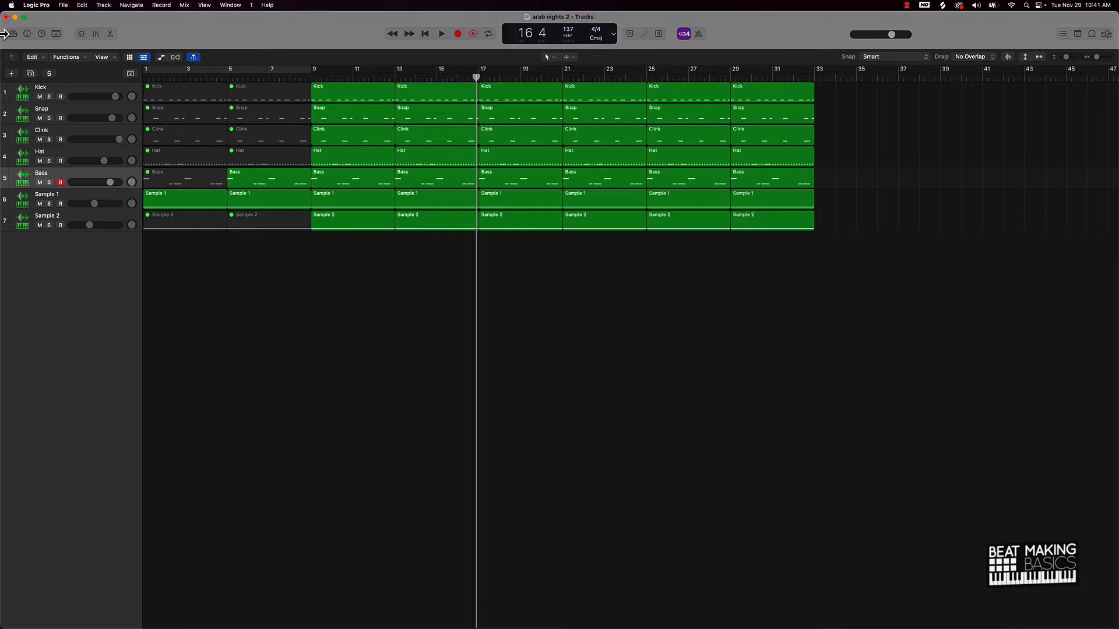
# - Show the toolbar, open the color palette and color all regions in bars 1 to 9 turquoise
pyautogui.click(56, 34)
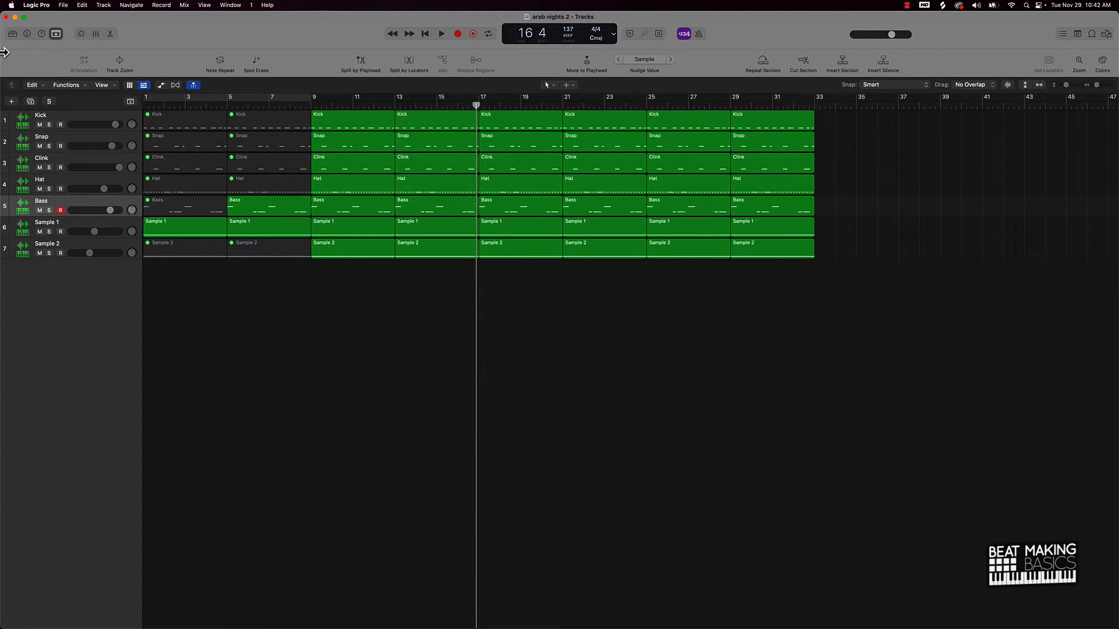
pyautogui.click(1103, 62)
pyautogui.moveTo(297, 293); pyautogui.dragTo(158, 90)
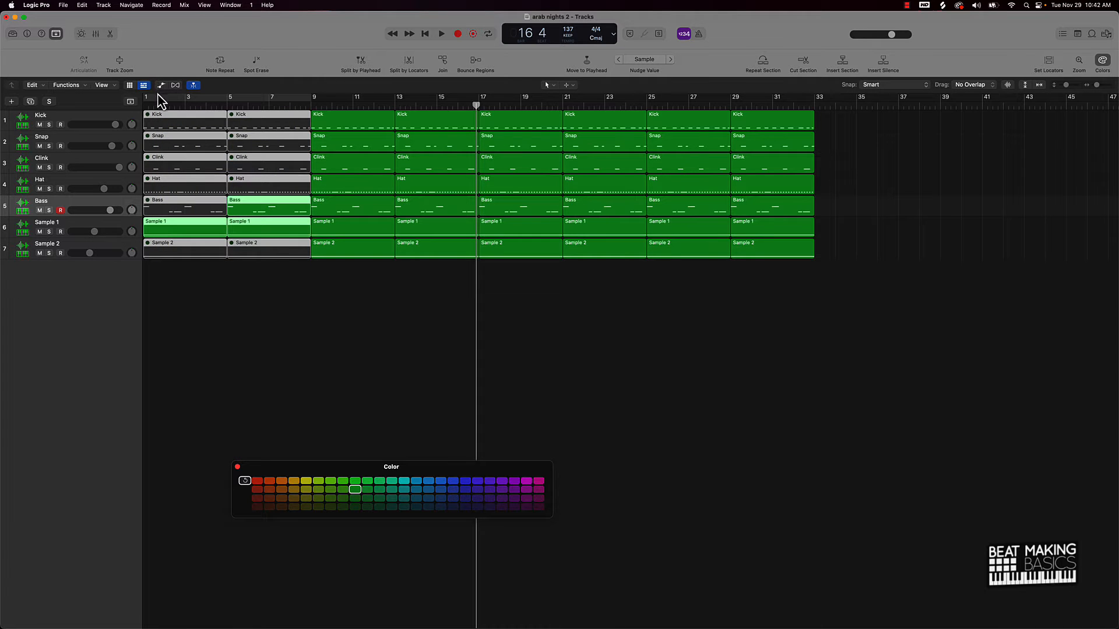
pyautogui.click(403, 482)
# - Try red, yellow-green and purple on all regions in bars 9 to 17, and settle on blue-violet
pyautogui.moveTo(316, 296); pyautogui.dragTo(445, 112)
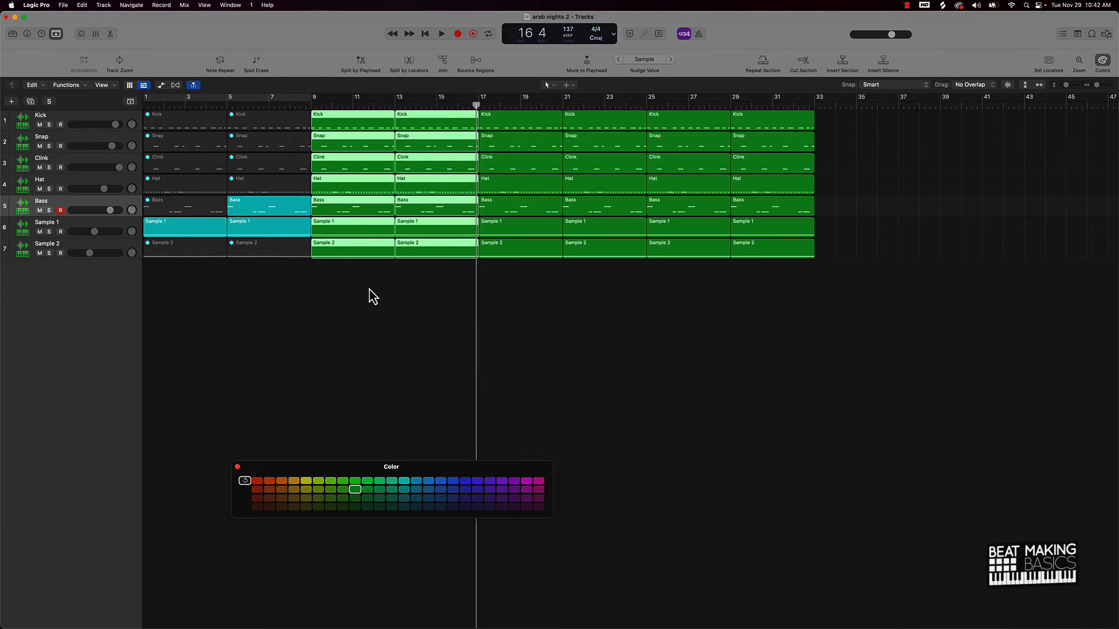
pyautogui.click(269, 482)
pyautogui.click(257, 481)
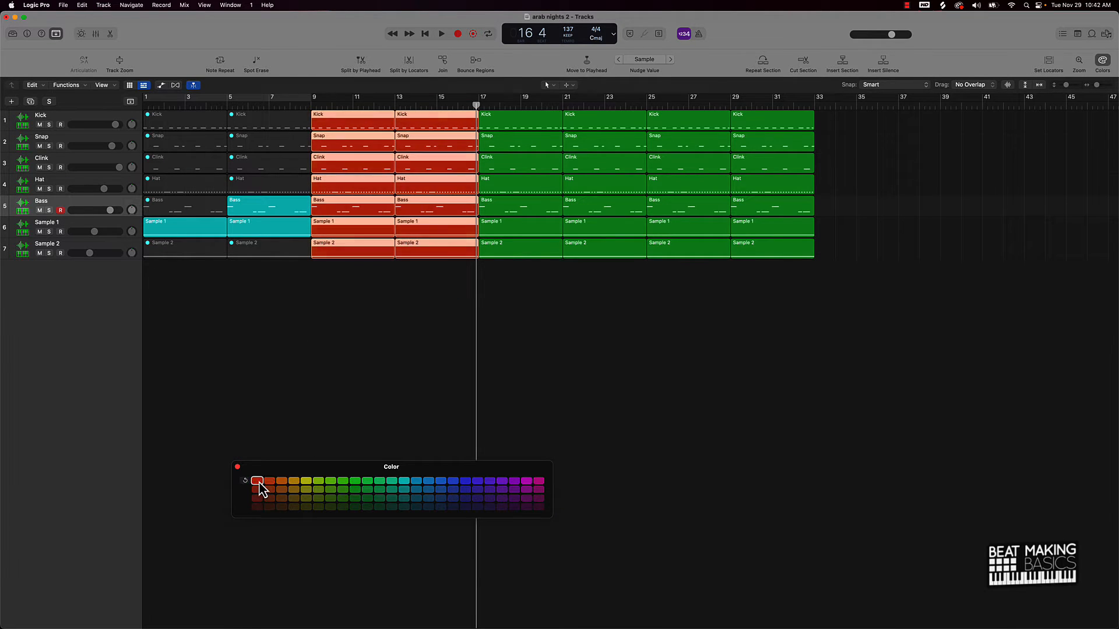
pyautogui.click(257, 490)
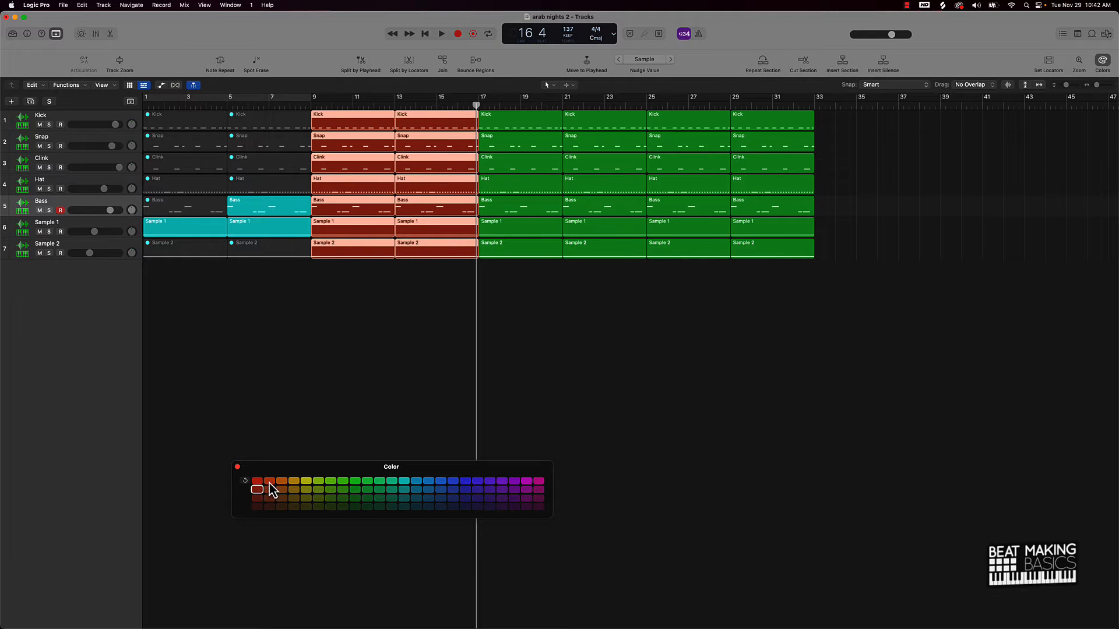
pyautogui.click(330, 482)
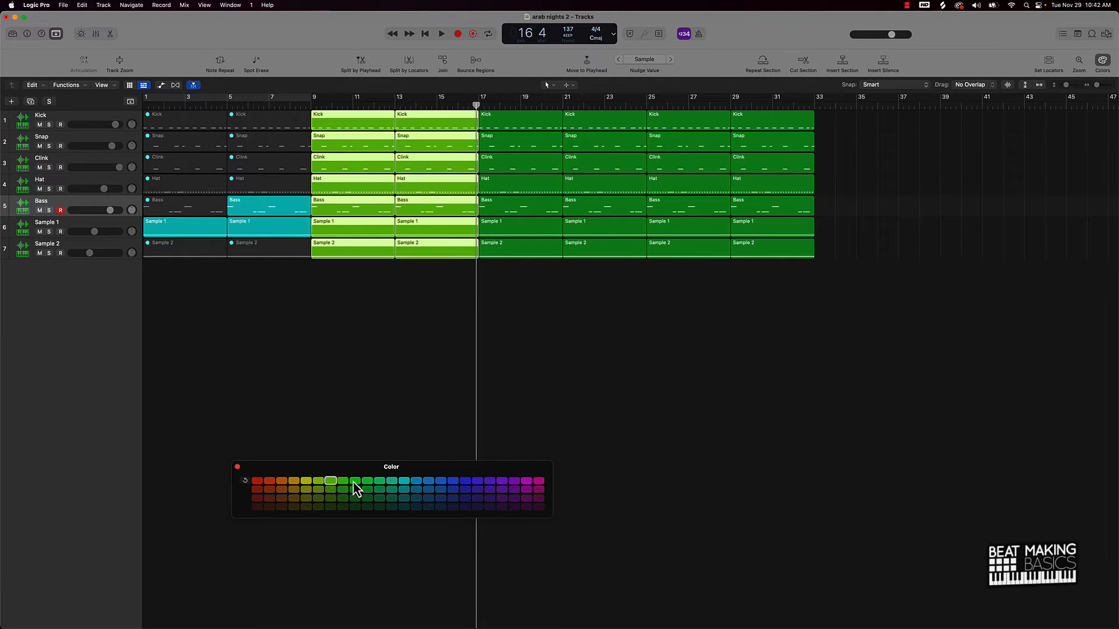
pyautogui.click(477, 482)
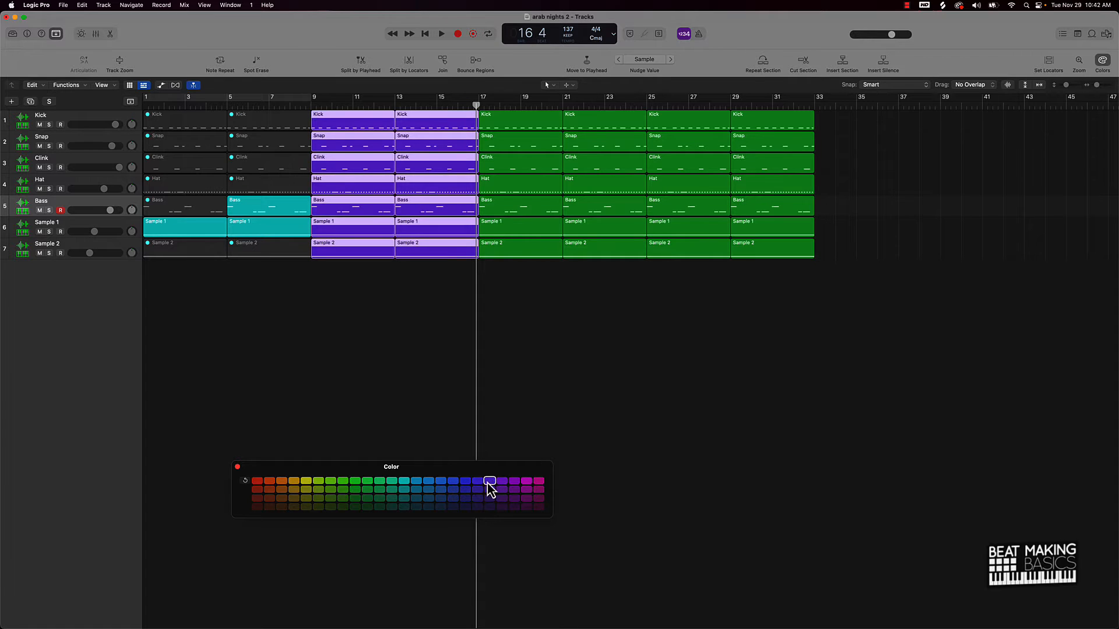
pyautogui.click(478, 483)
pyautogui.click(579, 358)
# - Color all regions in bars 17 to 33 magenta and deselect them
pyautogui.moveTo(519, 278); pyautogui.dragTo(922, 50)
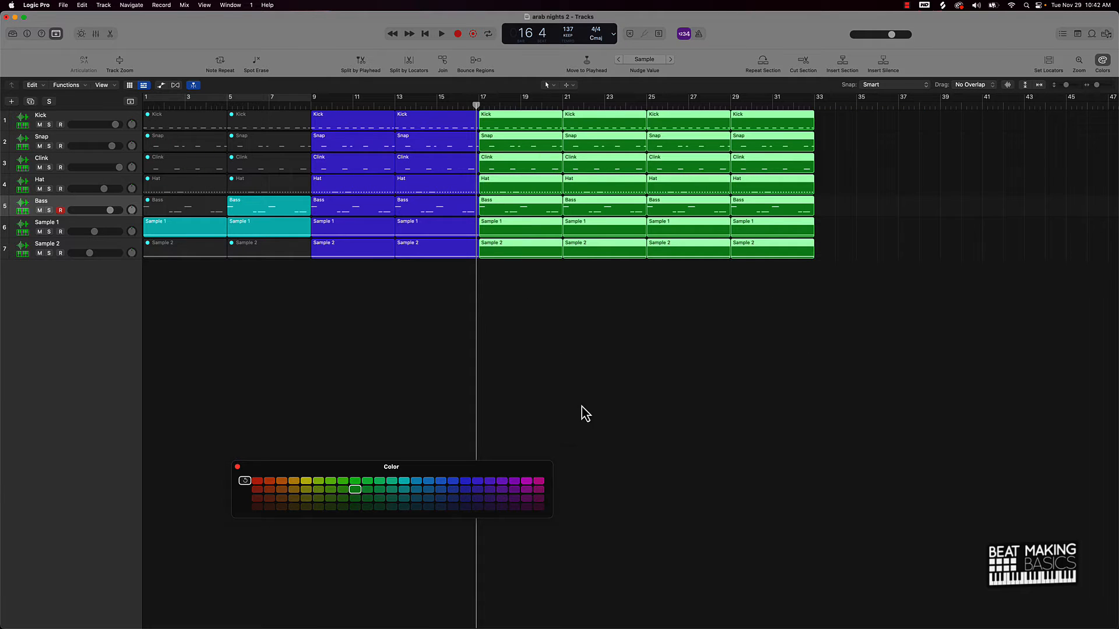
pyautogui.click(539, 481)
pyautogui.click(613, 406)
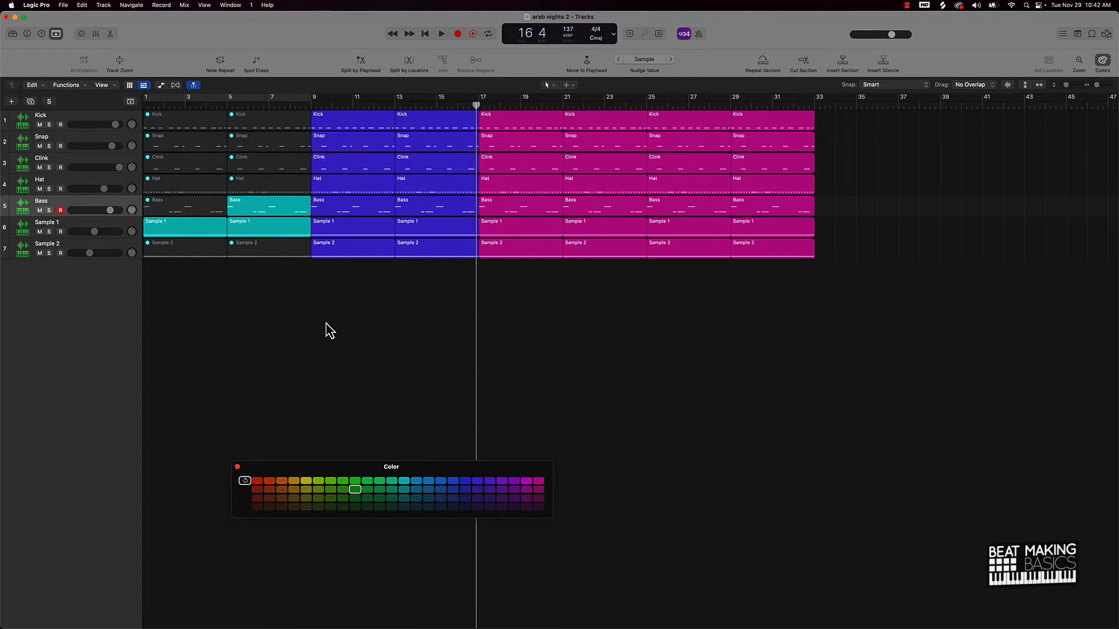
# - Briefly show and hide the global tracks, and close the color palette and the toolbar
pyautogui.click(133, 103)
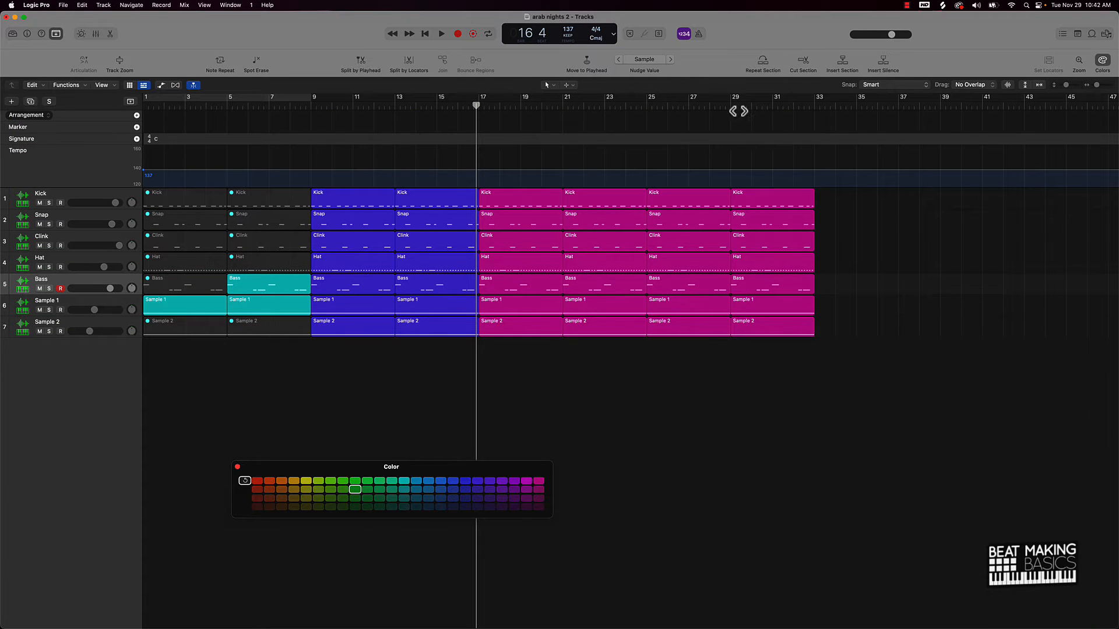
pyautogui.click(132, 104)
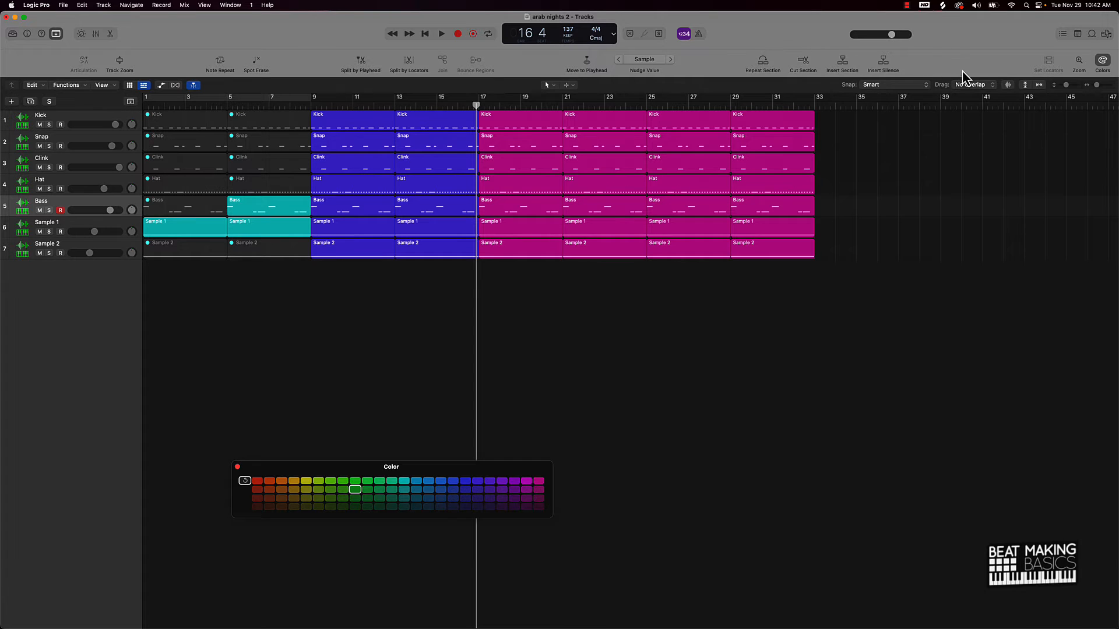
pyautogui.click(1103, 63)
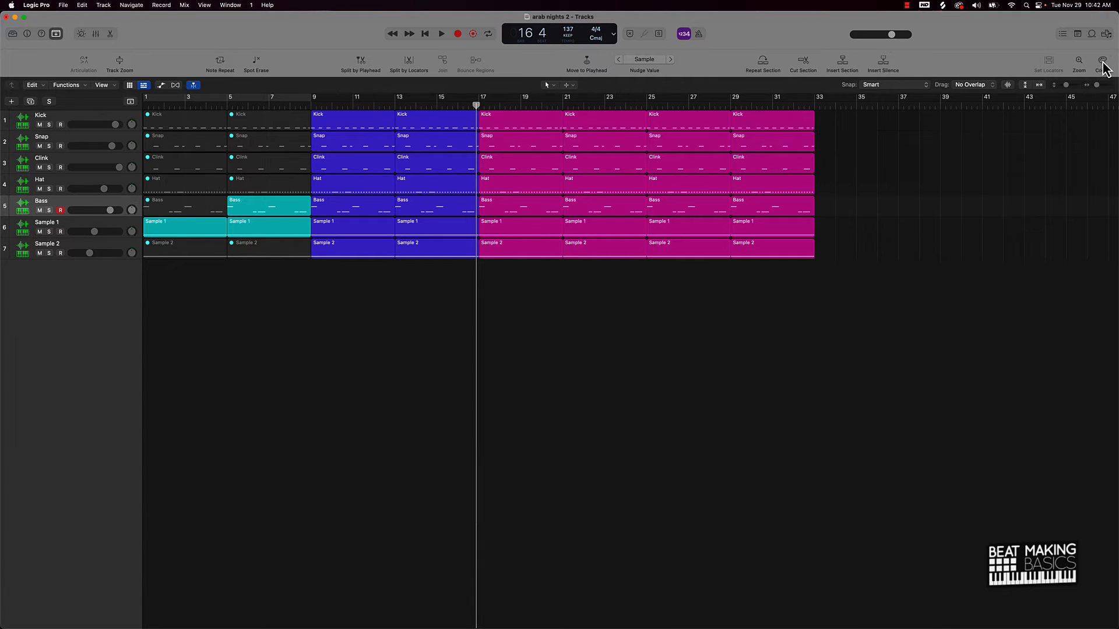
pyautogui.click(56, 34)
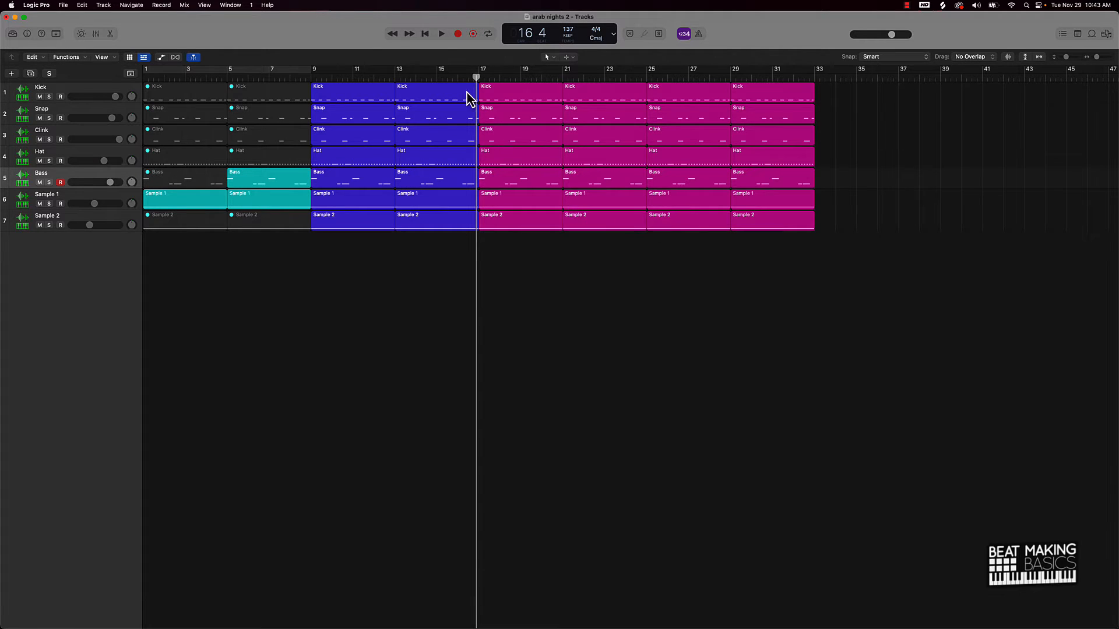
# - Set the cycle range to bars 17 to 33, and mute Sample 1 in bars 17 to 25 and Sample 2 in bars 25 to 33
pyautogui.moveTo(487, 74); pyautogui.dragTo(823, 89)
pyautogui.hscroll(10, 616, 256)
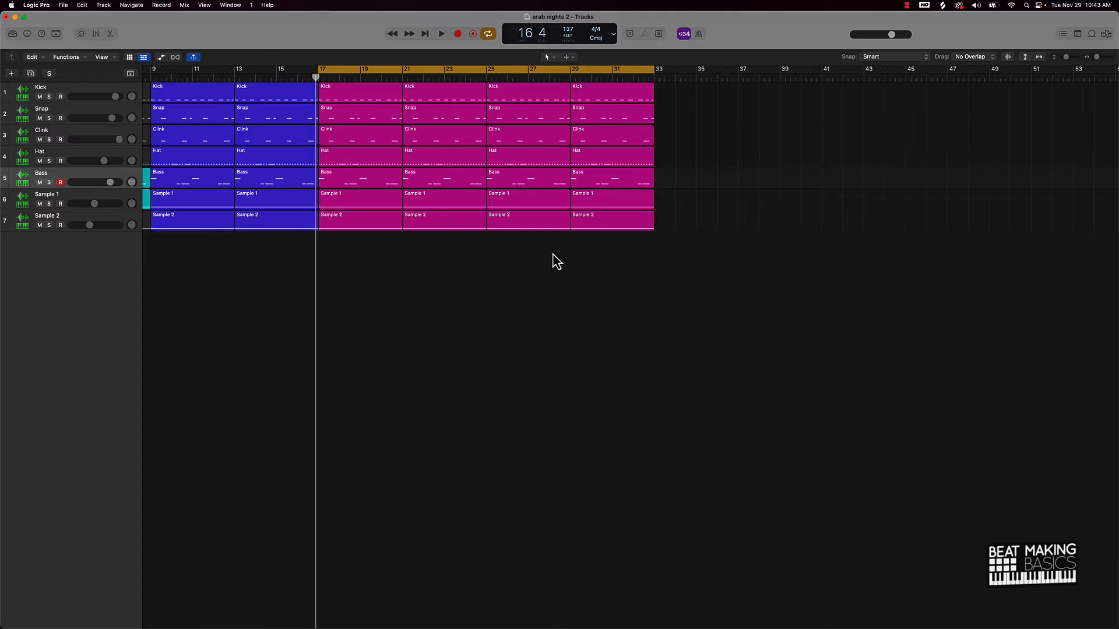
pyautogui.hscroll(-3, 418, 233)
pyautogui.click(441, 205)
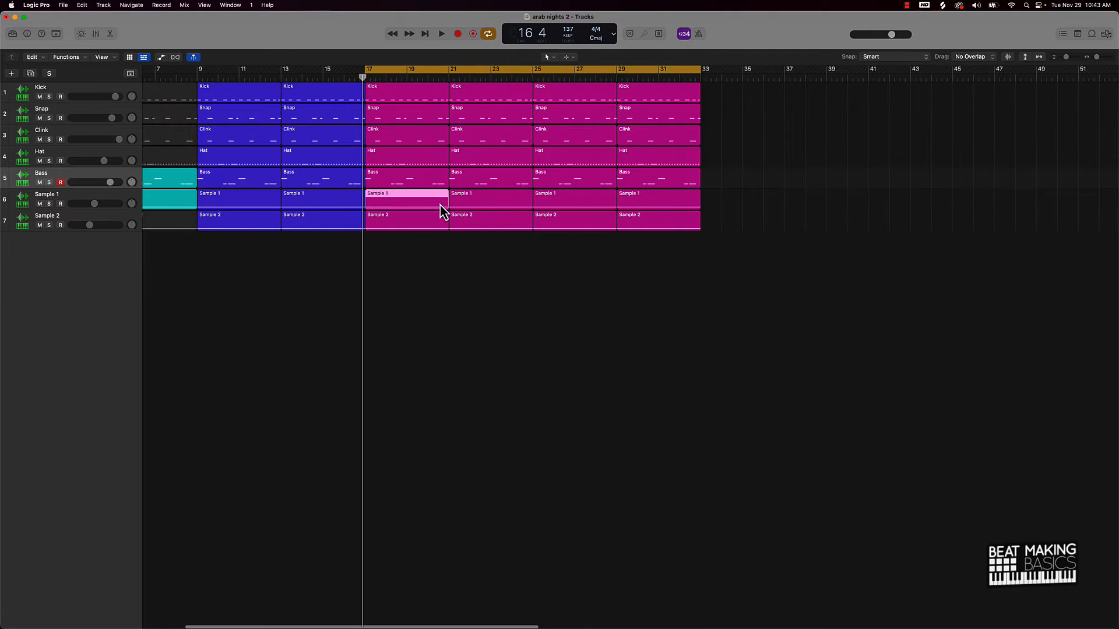
pyautogui.keyDown('shift'); pyautogui.click(454, 204); pyautogui.keyUp('shift')
pyautogui.keyDown('shift'); pyautogui.click(583, 224); pyautogui.keyUp('shift')
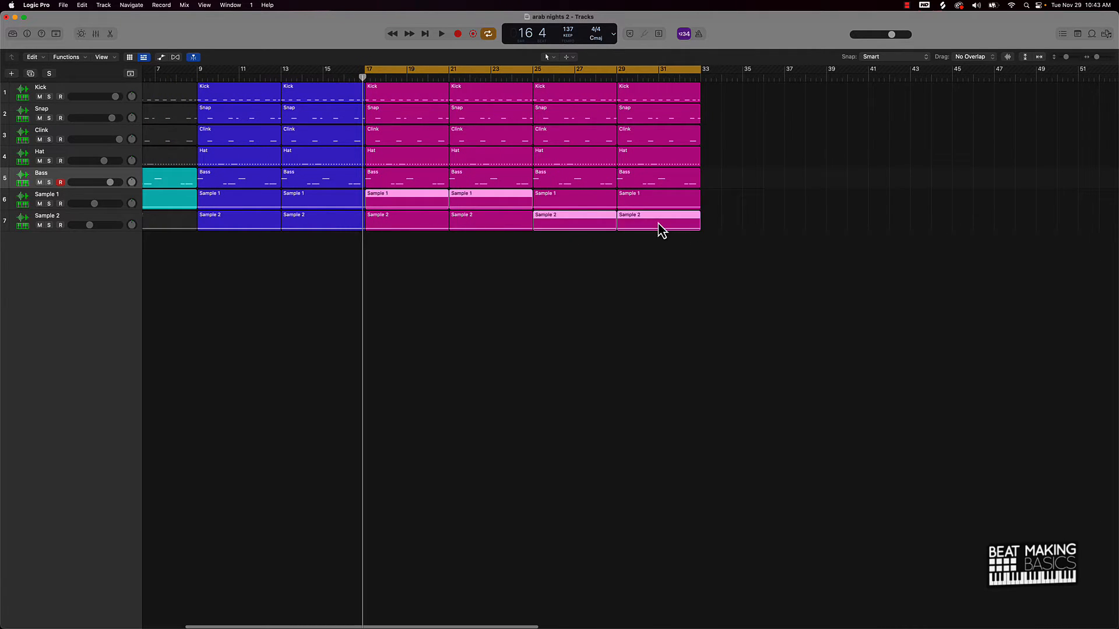
pyautogui.hotkey('ctrl', 'm')
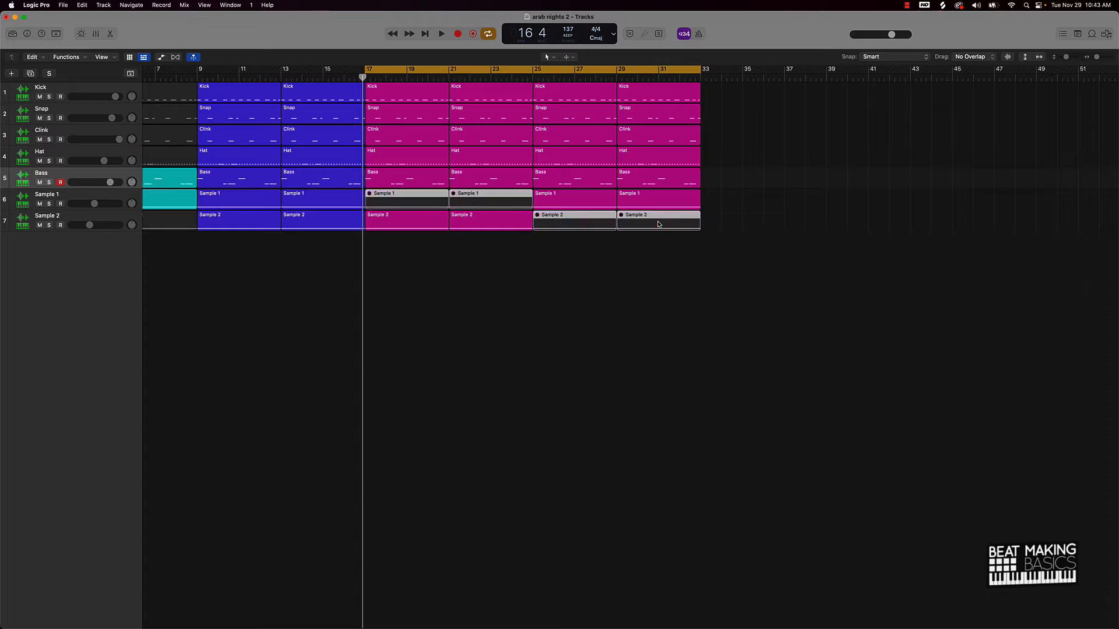
pyautogui.click(487, 257)
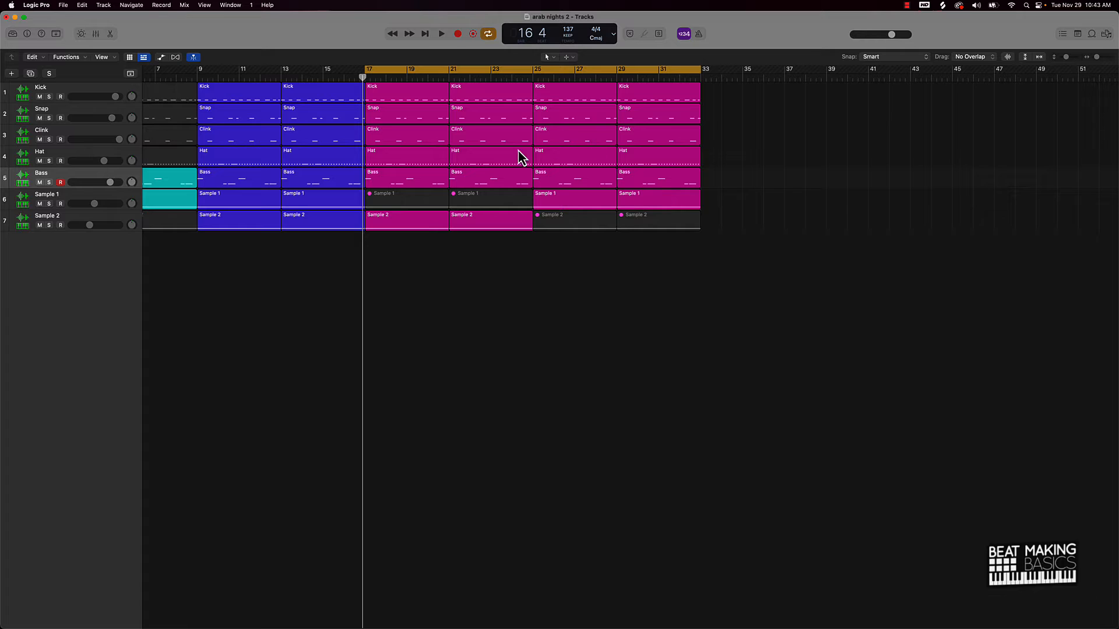
# - Try muting the Kick, Hat, Clink and Snap regions in bars 17 to 21 and the Kick region in bars 21 to 25
pyautogui.click(386, 93)
pyautogui.hotkey('ctrl', 'm')
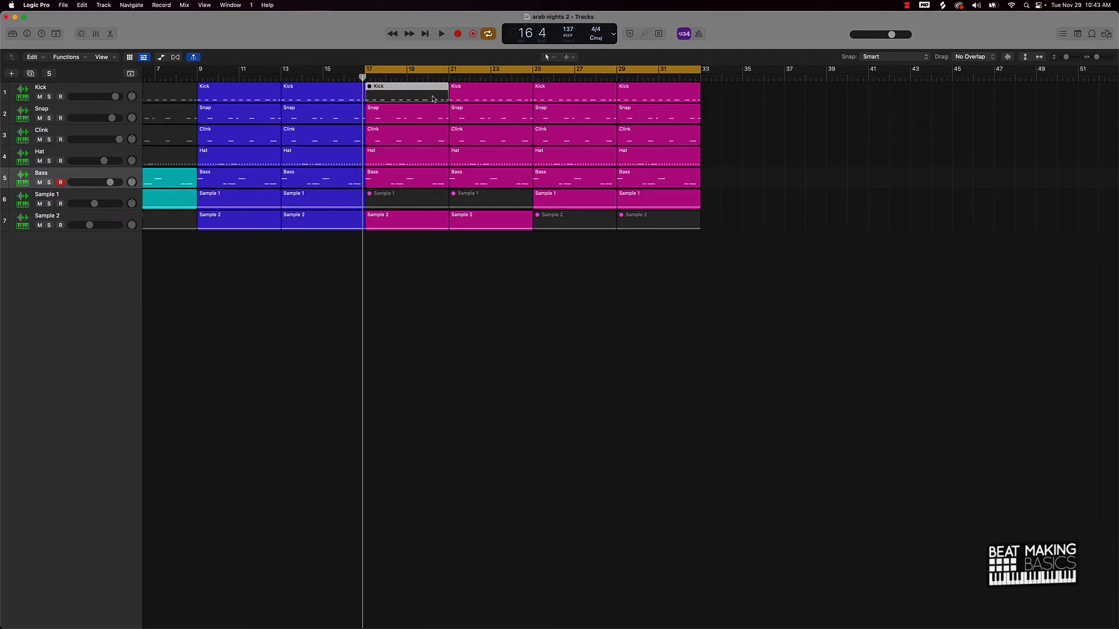
pyautogui.click(390, 164)
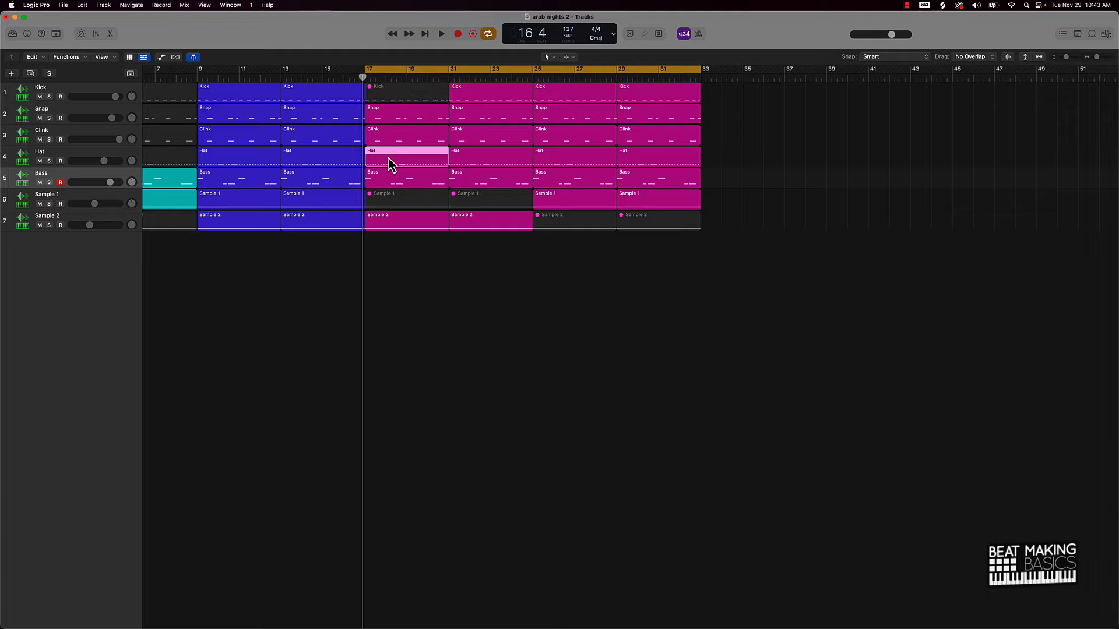
pyautogui.hotkey('ctrl', 'm')
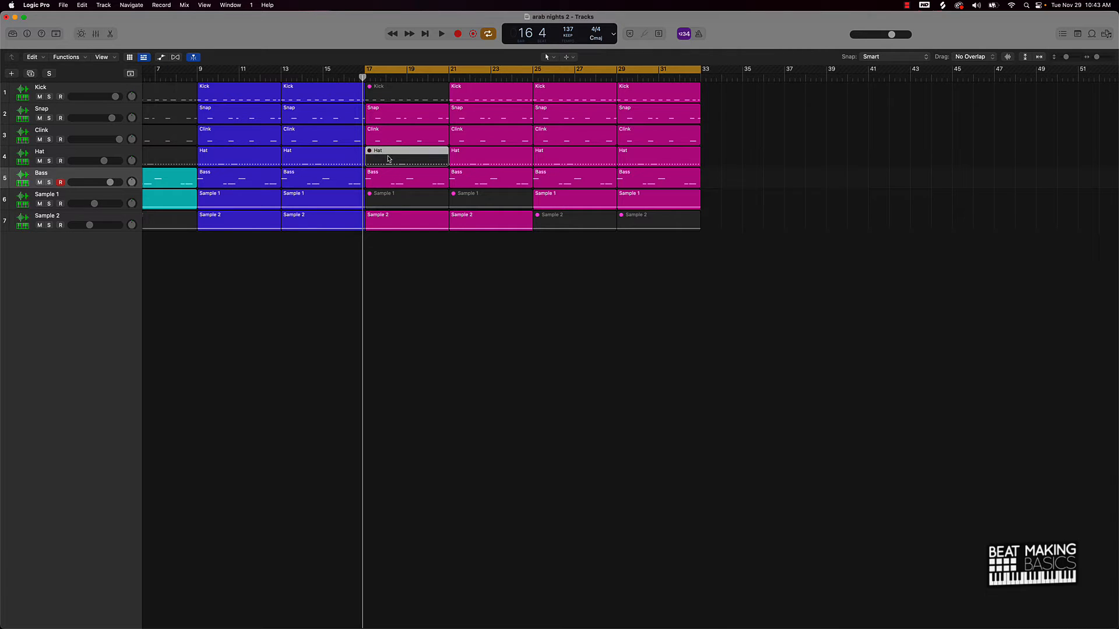
pyautogui.click(396, 137)
pyautogui.keyDown('shift'); pyautogui.click(399, 116); pyautogui.keyUp('shift')
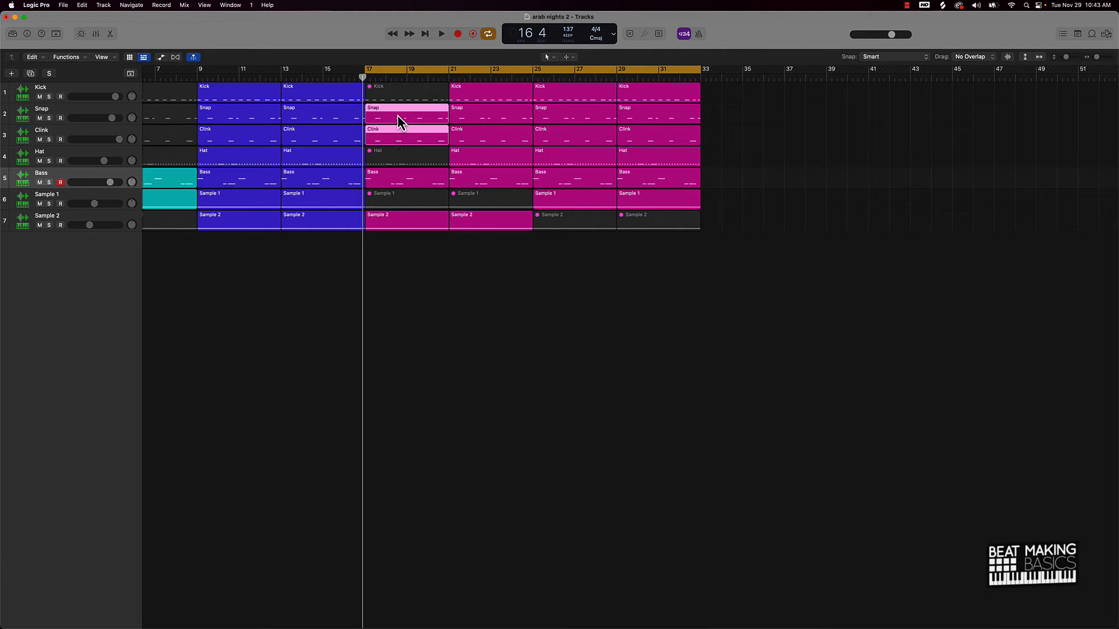
pyautogui.hotkey('ctrl', 'm')
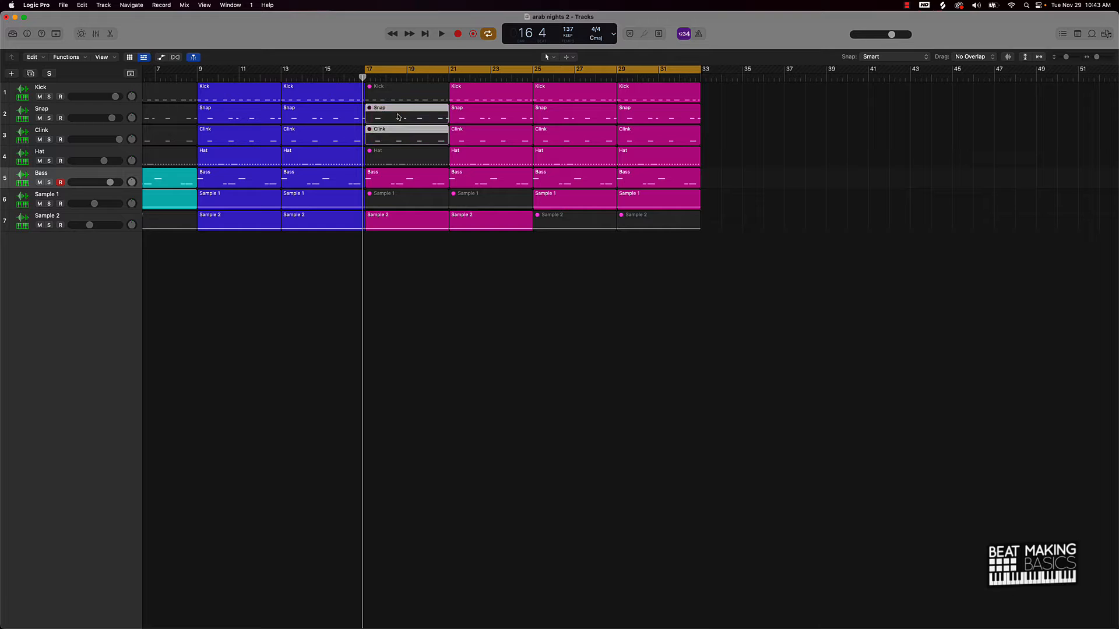
pyautogui.click(499, 95)
pyautogui.hotkey('ctrl', 'm')
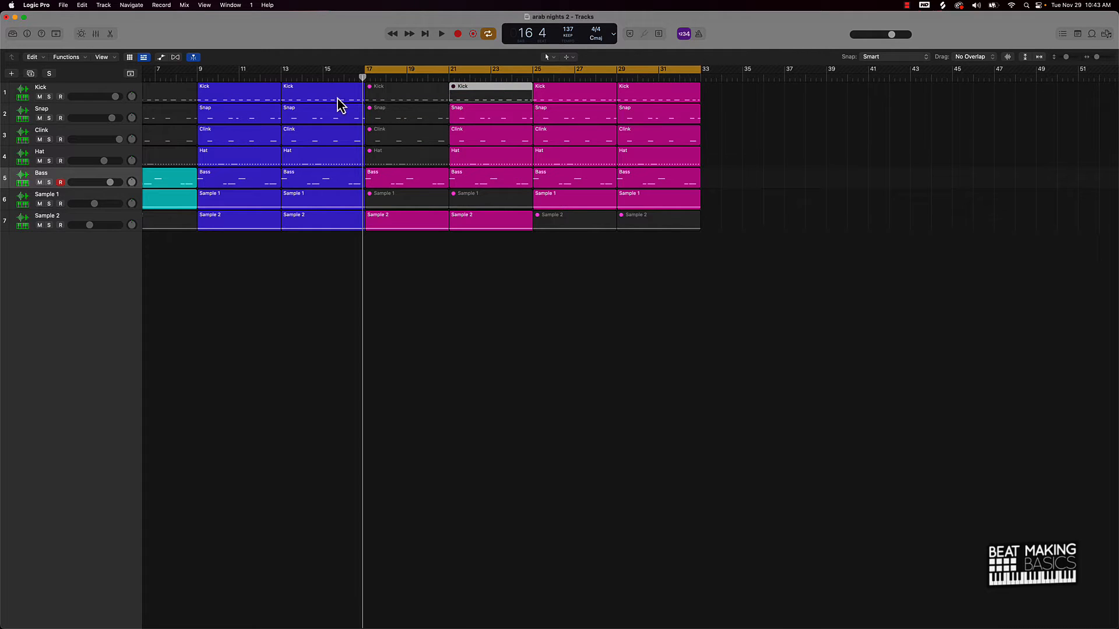
pyautogui.click(590, 288)
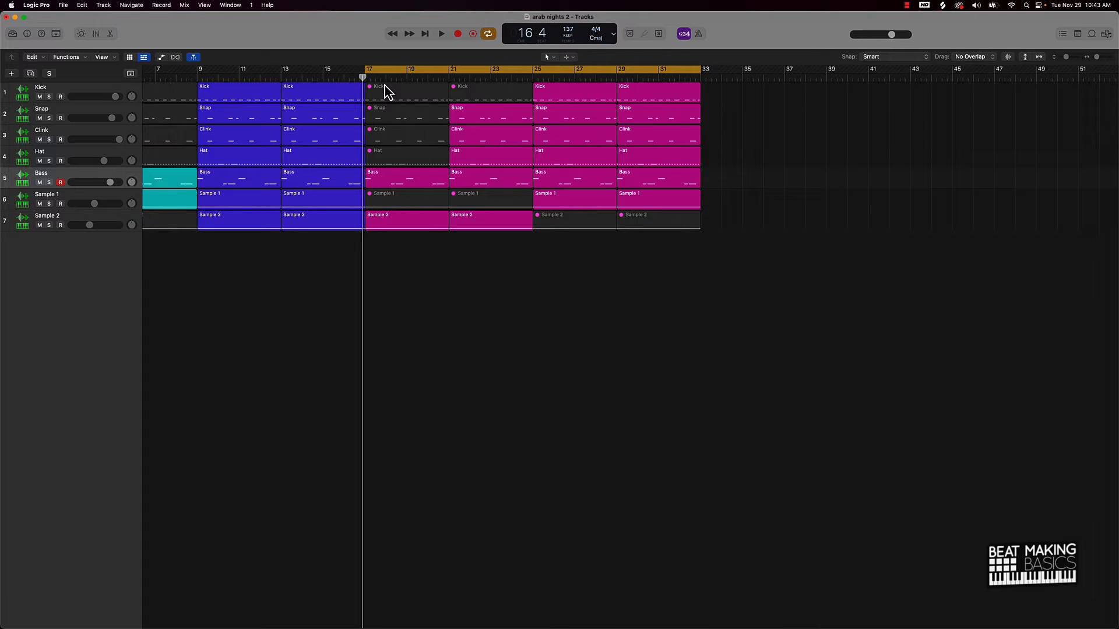
# - Turn off the cycle, and unmute the Kick, Snap, Clink and Hat regions in bars 17 to 21 and Kick in bars 21 to 25
pyautogui.click(421, 70)
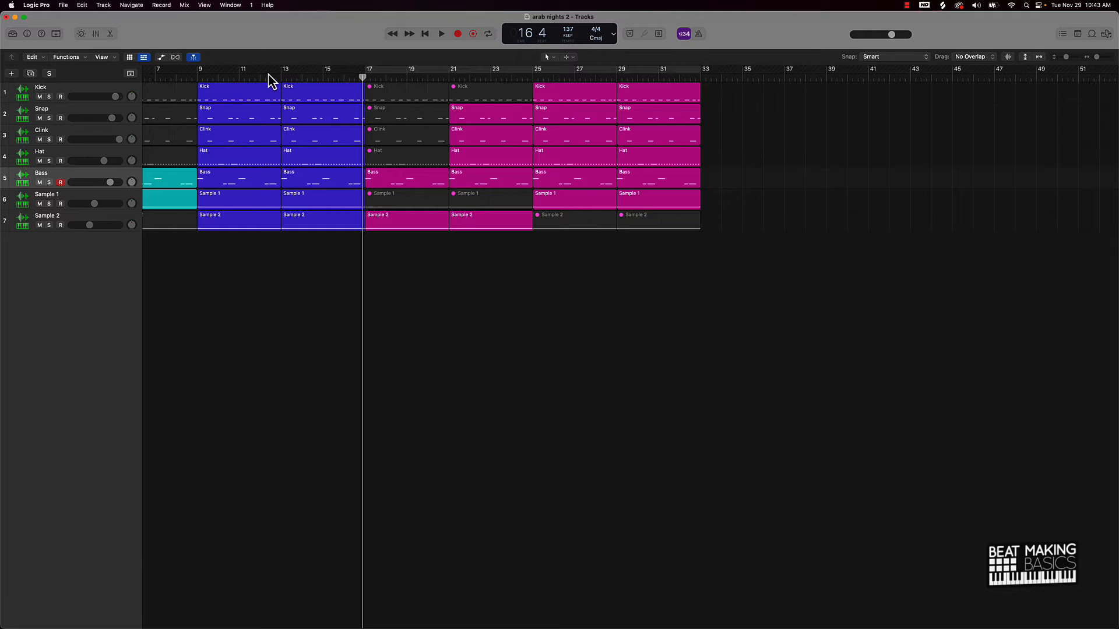
pyautogui.keyDown('shift'); pyautogui.click(410, 117); pyautogui.keyUp('shift')
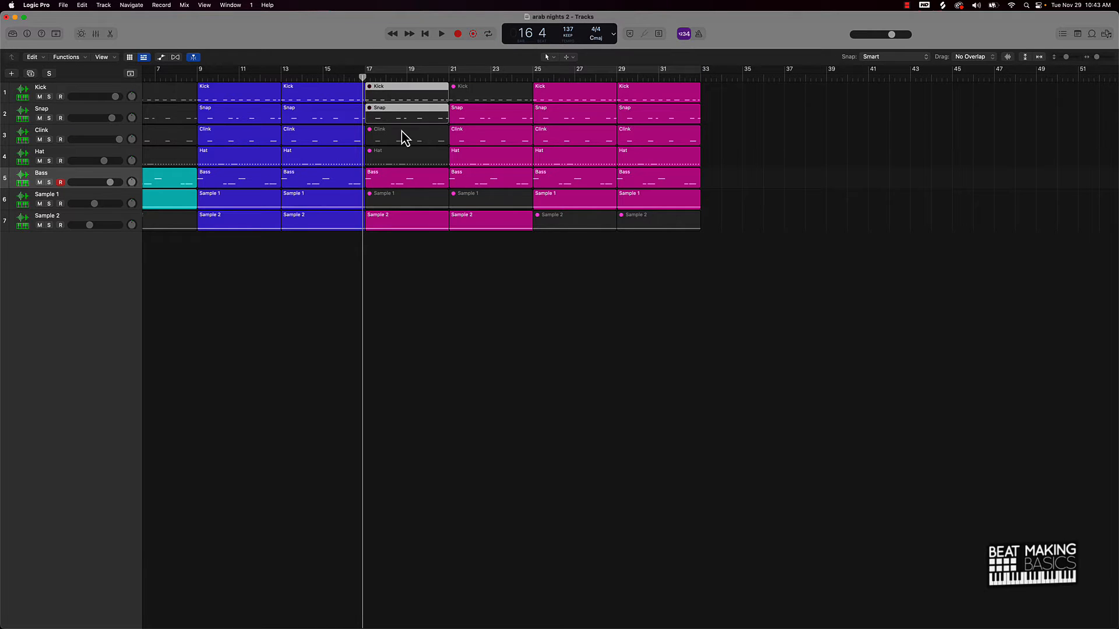
pyautogui.keyDown('shift'); pyautogui.click(500, 88); pyautogui.keyUp('shift')
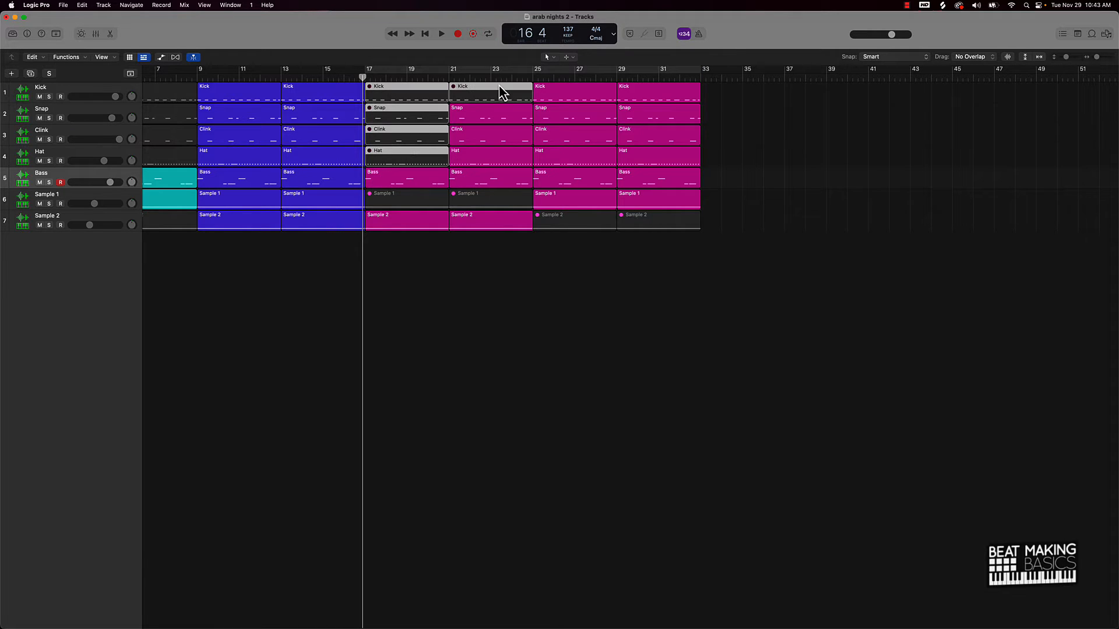
pyautogui.hotkey('ctrl', 'm')
# - Play the arrangement from bar 1 to the end of bar 32, briefly muting the Hat track to hear the section without it
pyautogui.press('Return')
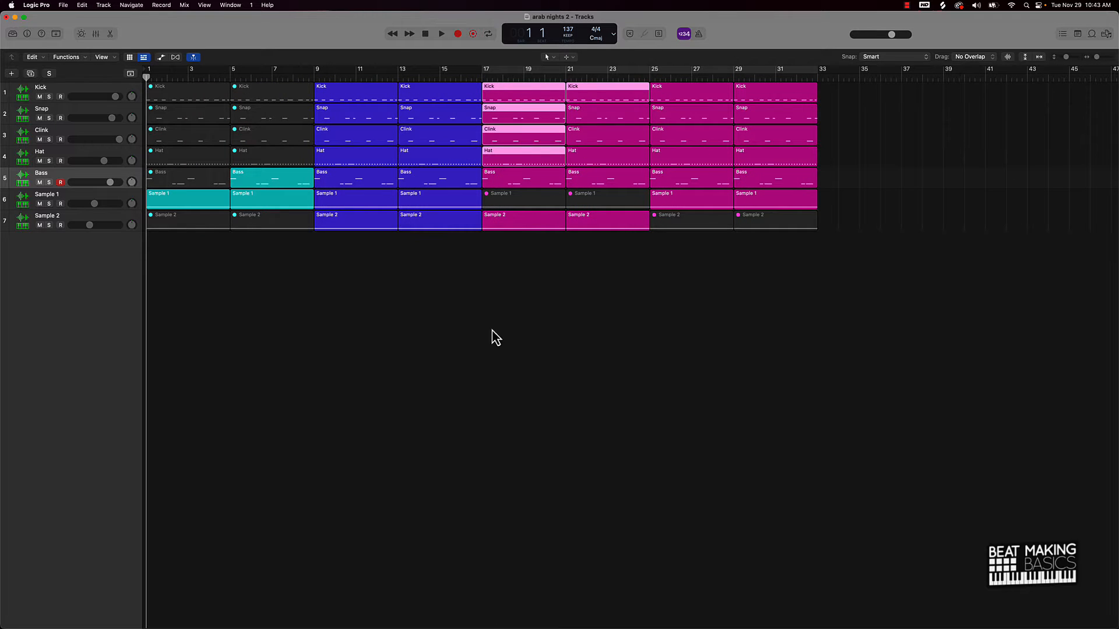
pyautogui.click(500, 309)
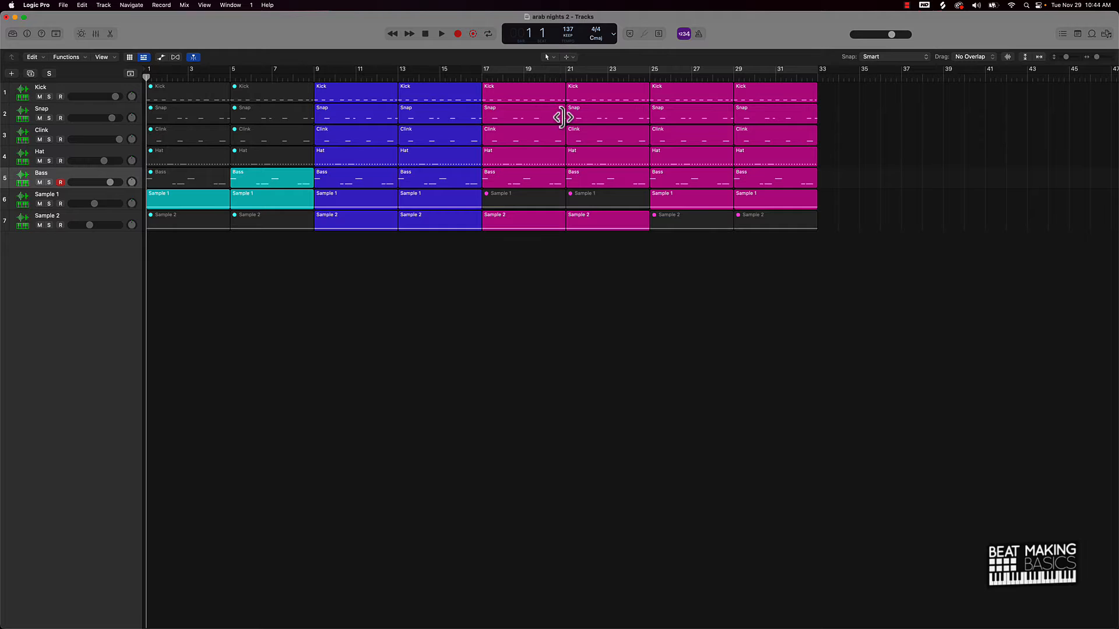
pyautogui.press('space')
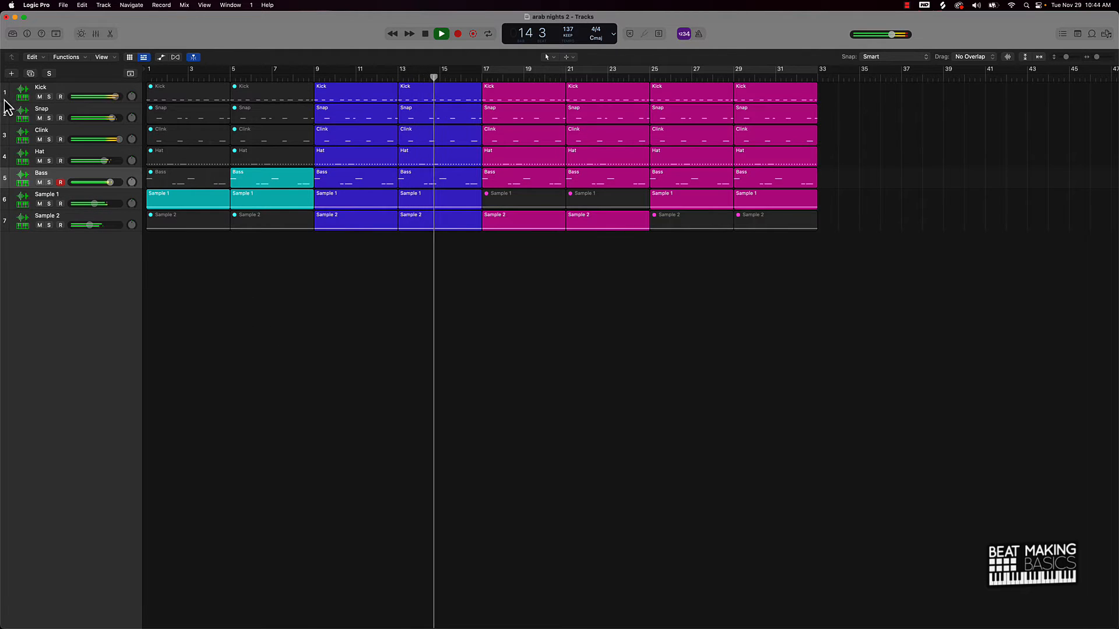
pyautogui.click(40, 162)
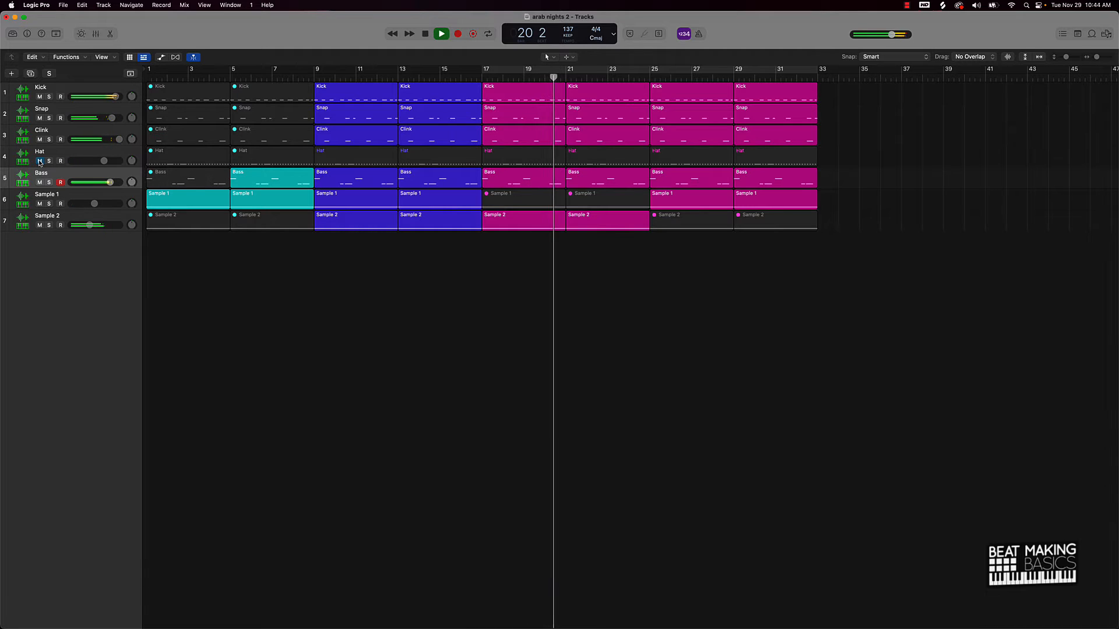
pyautogui.click(39, 161)
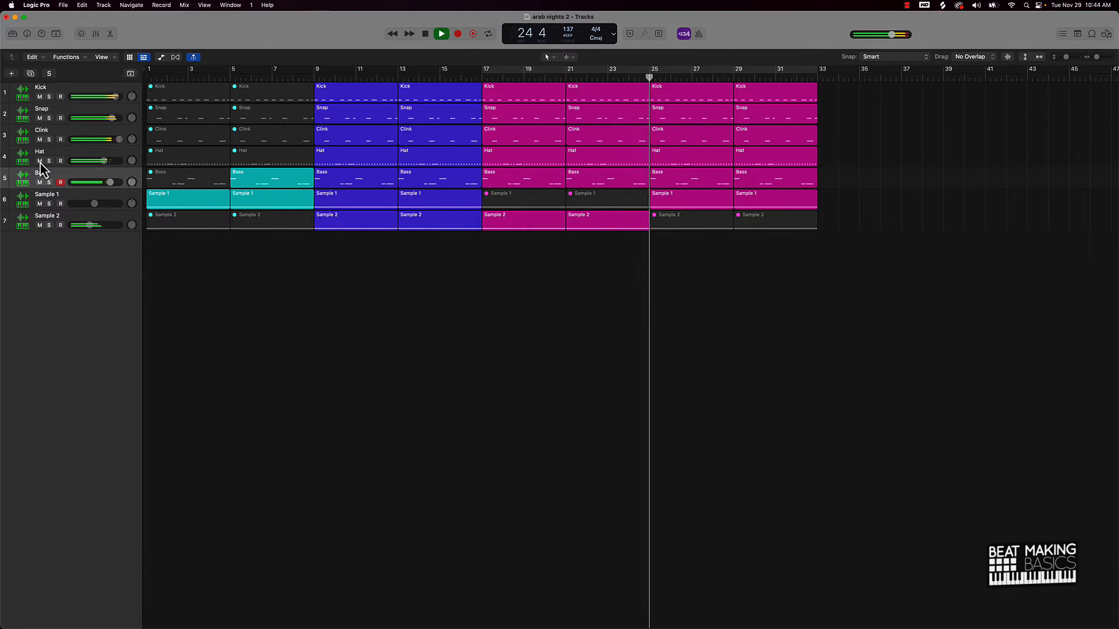
pyautogui.hscroll(1, 228, 228)
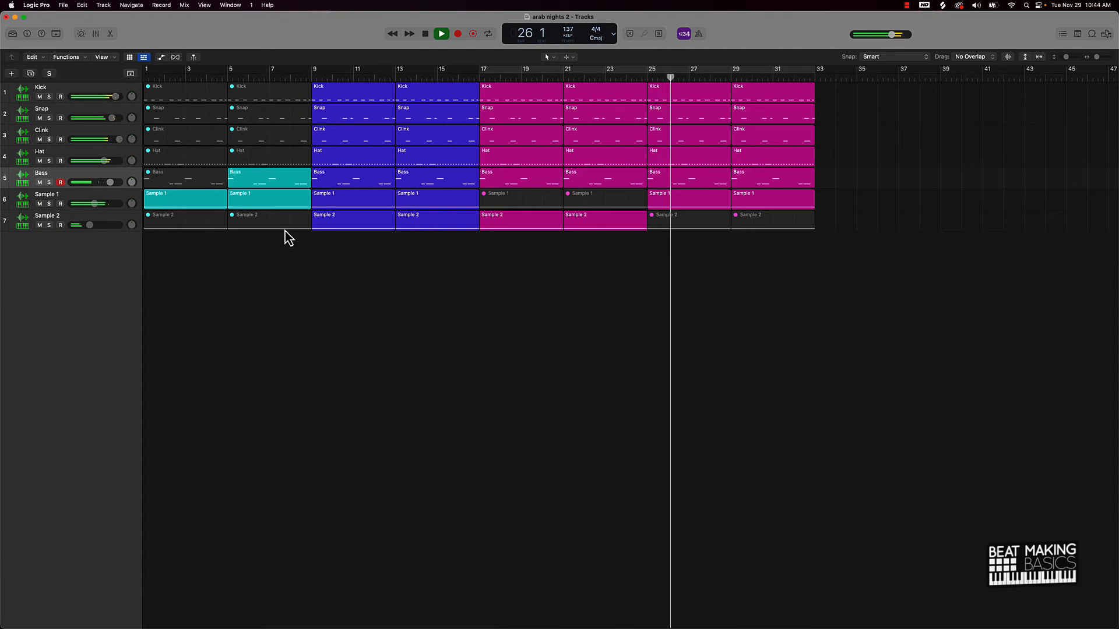
pyautogui.hscroll(1, 501, 252)
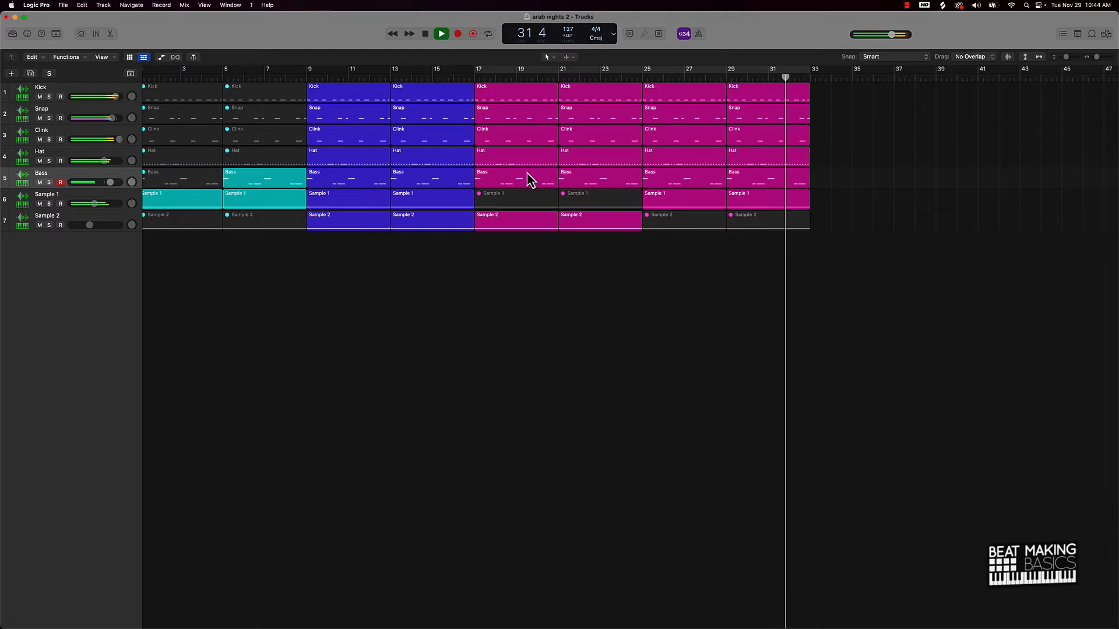
pyautogui.press('space')
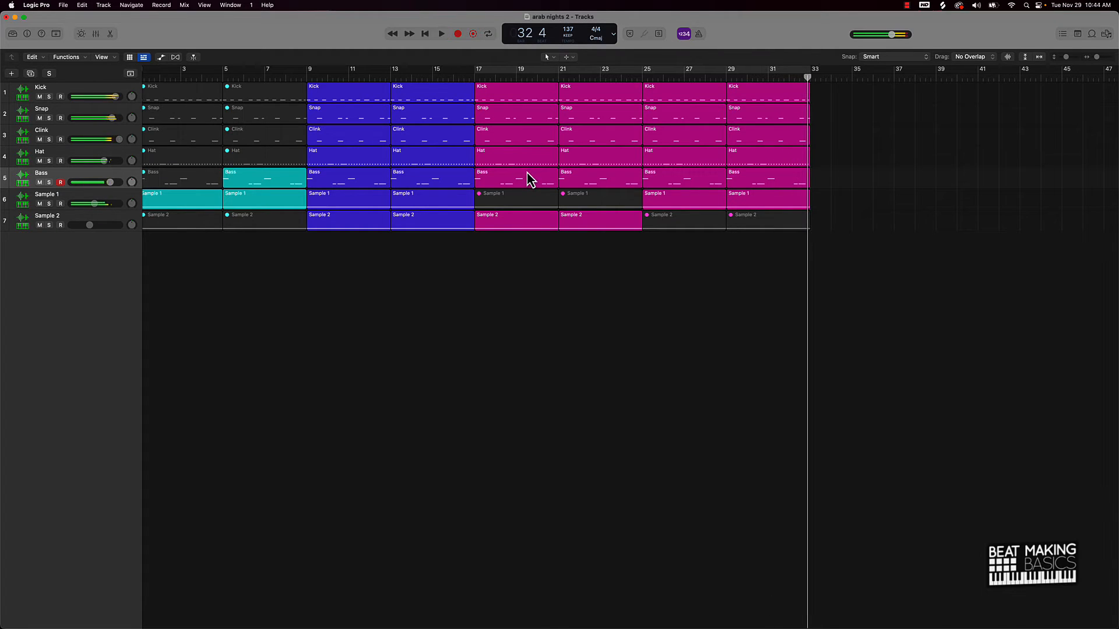
# - Turn on the cycle, extend its range to bars 13 to 33, and start playback
pyautogui.click(552, 71)
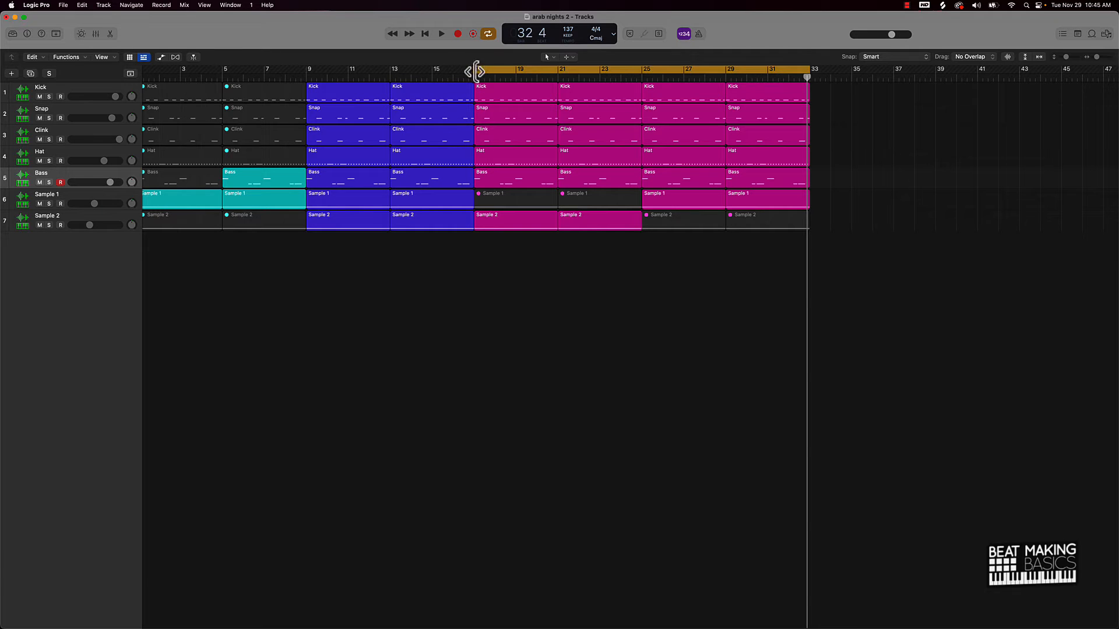
pyautogui.moveTo(474, 72); pyautogui.dragTo(391, 77)
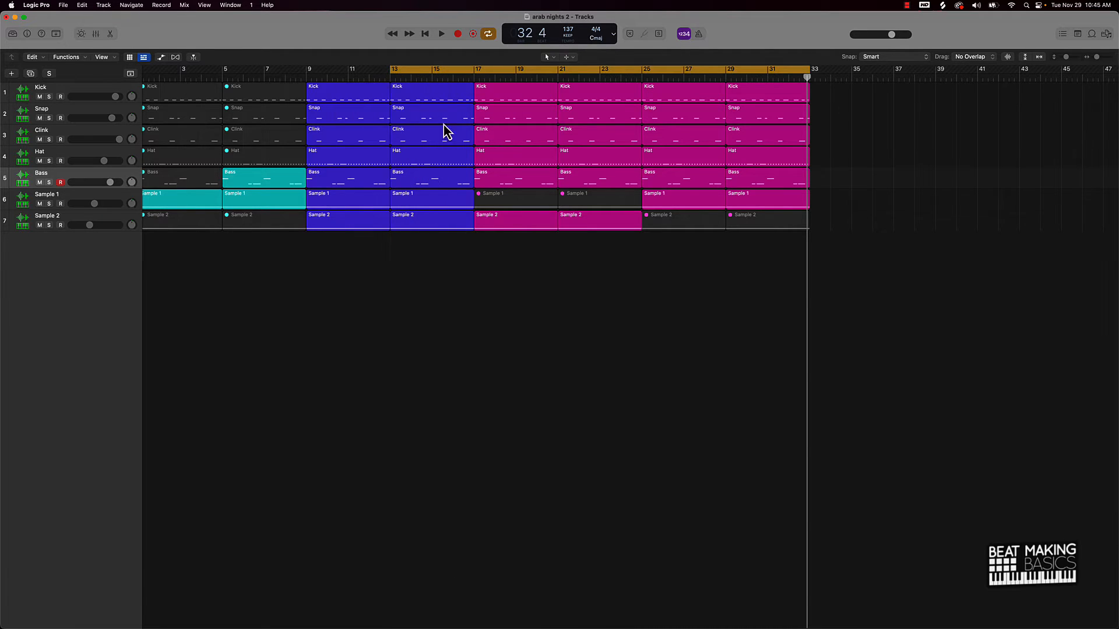
pyautogui.press('space')
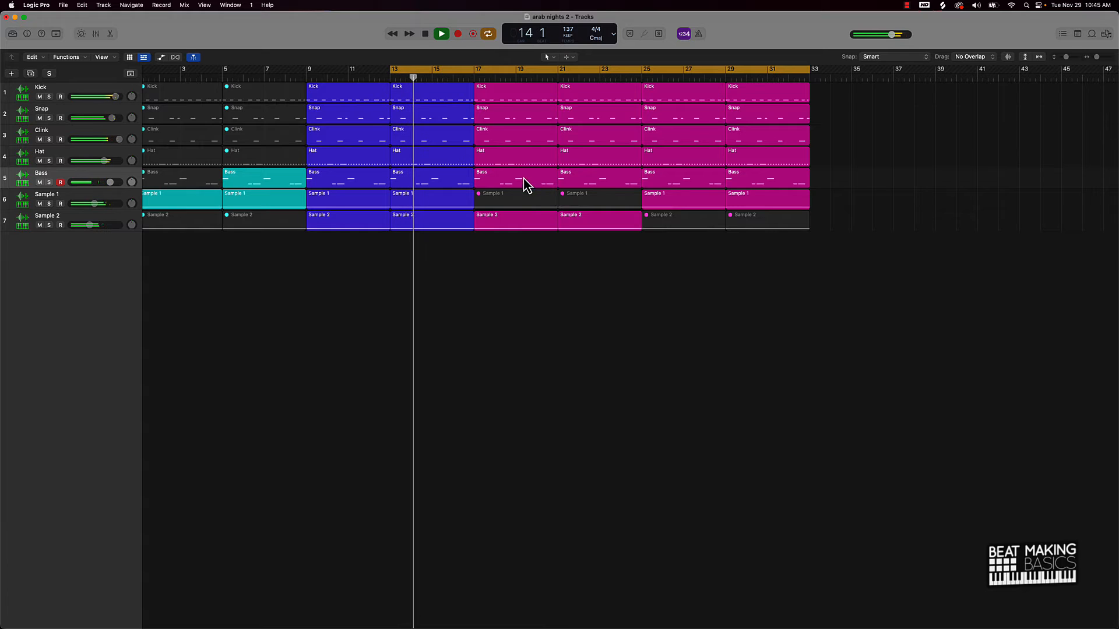
# - Mute Kick in bars 17 to 25 and Snap in bars 17 to 21 during playback, and stop with the cycle turned off
pyautogui.click(498, 102)
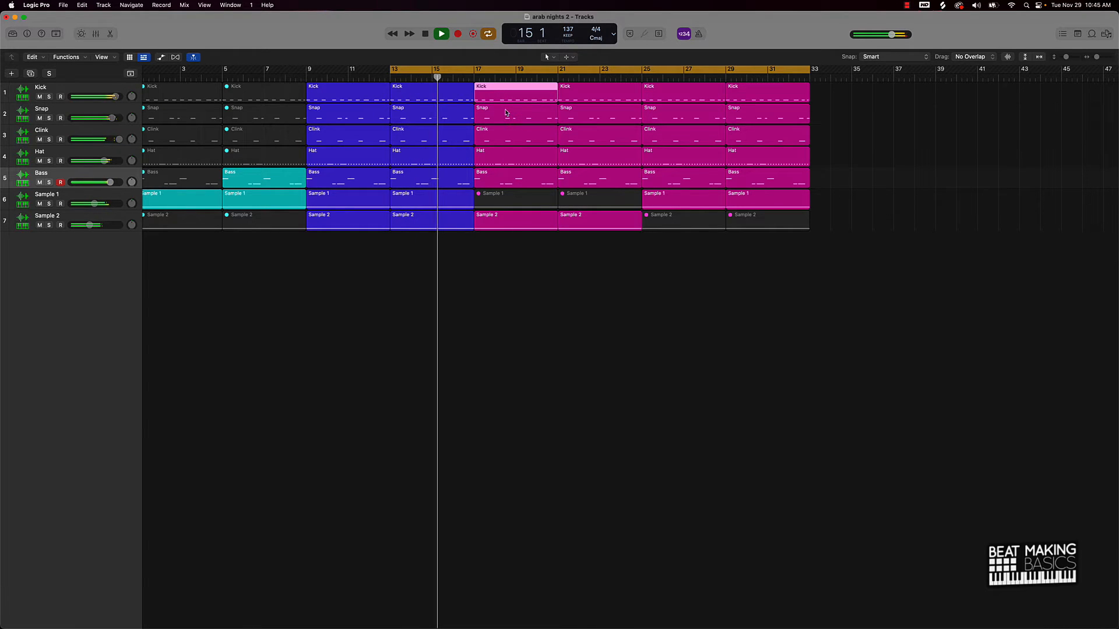
pyautogui.hotkey('ctrl', 'm')
pyautogui.click(505, 116)
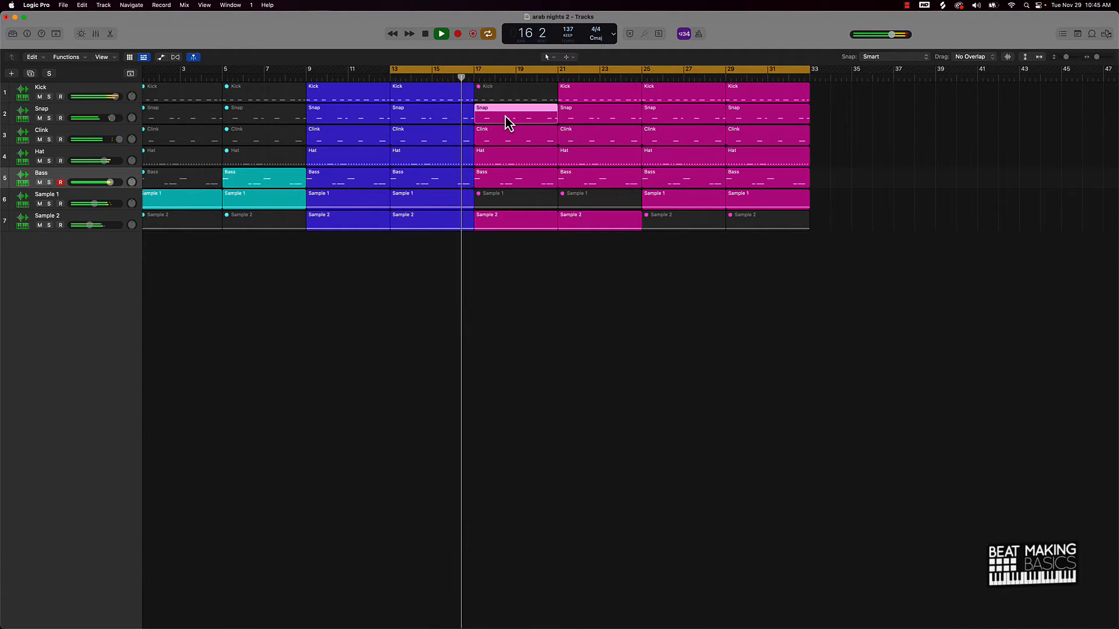
pyautogui.hotkey('ctrl', 'm')
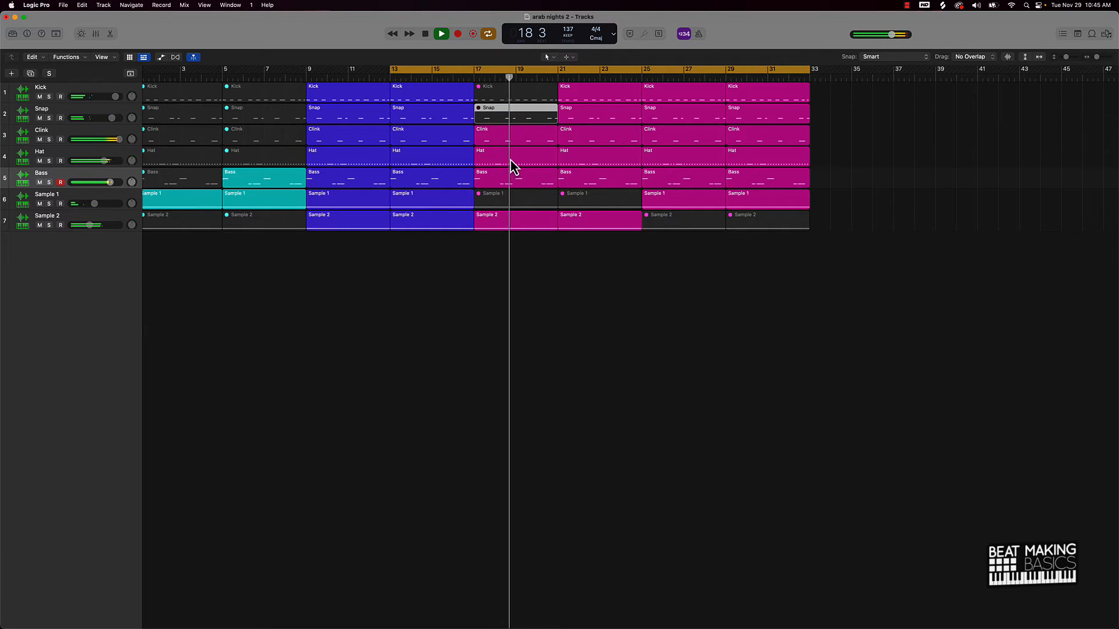
pyautogui.click(581, 99)
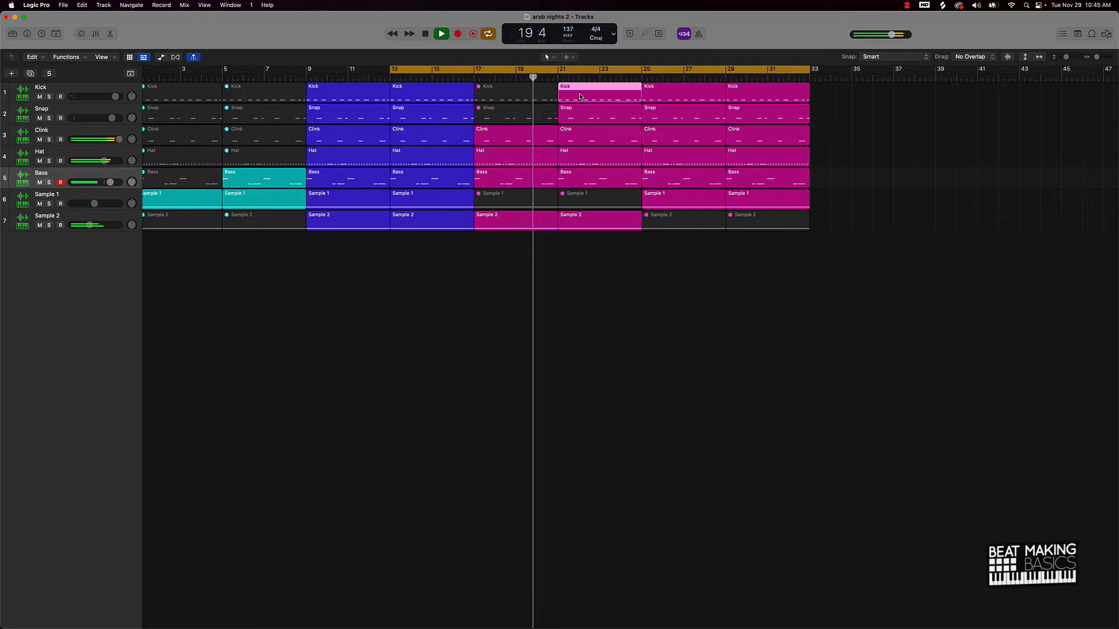
pyautogui.hotkey('ctrl', 'm')
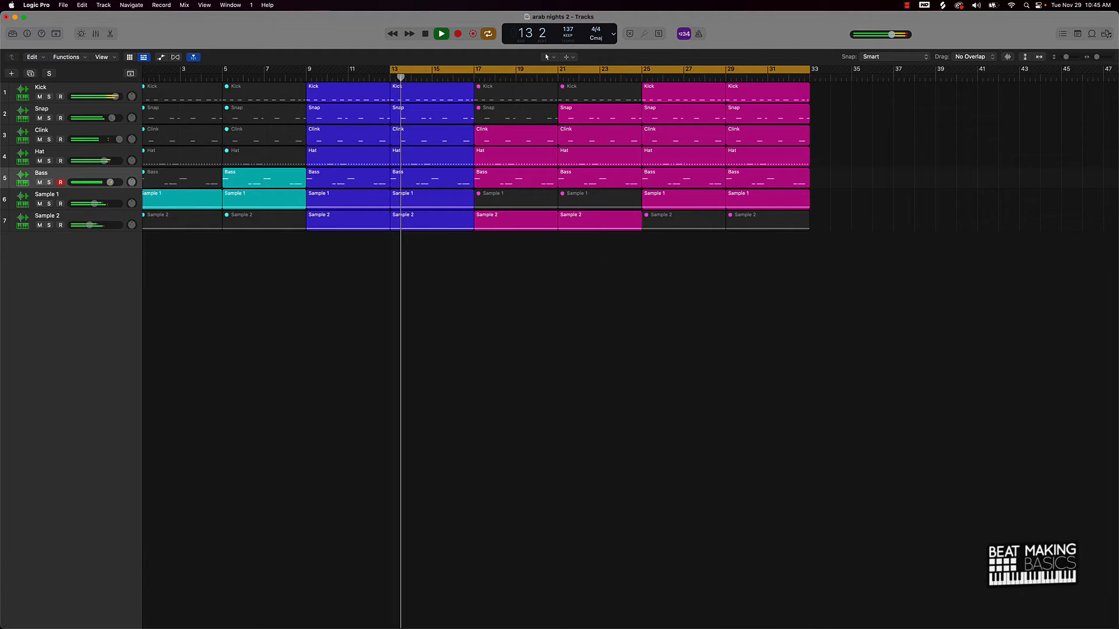
pyautogui.press('space')
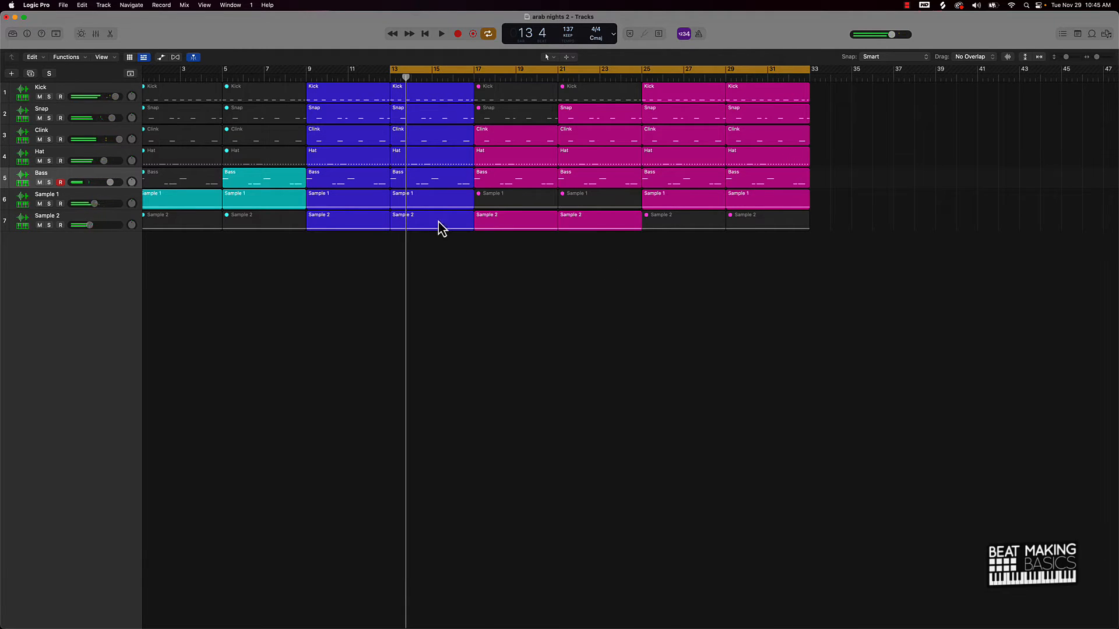
pyautogui.click(441, 71)
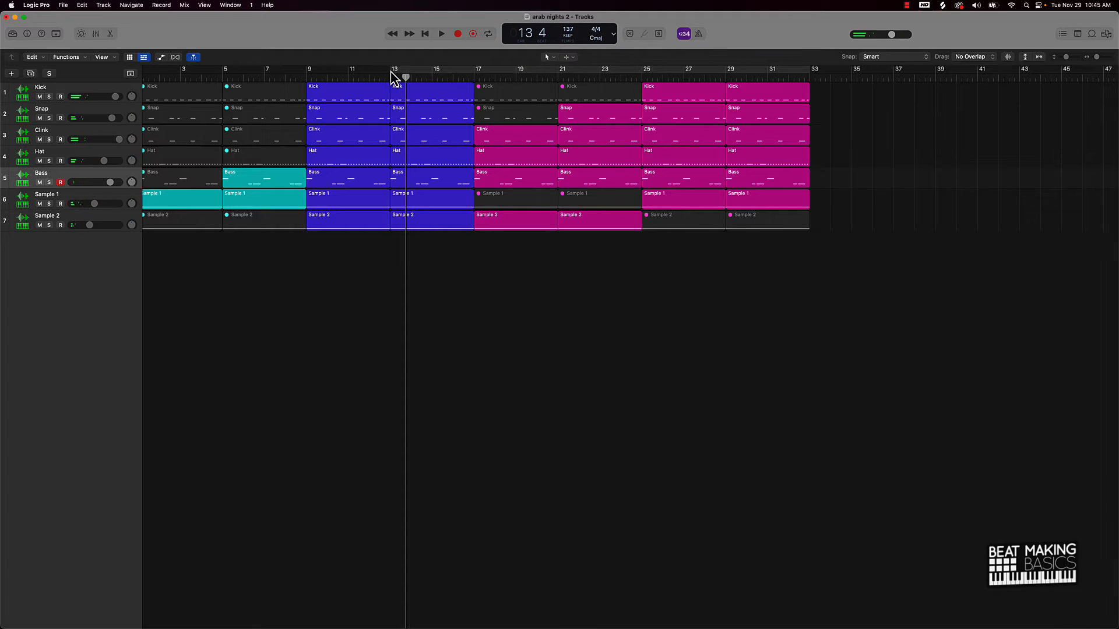
# - Select all regions in bars 9 to 33 and repeat them once into bars 33 to 57
pyautogui.hscroll(-1, 256, 96)
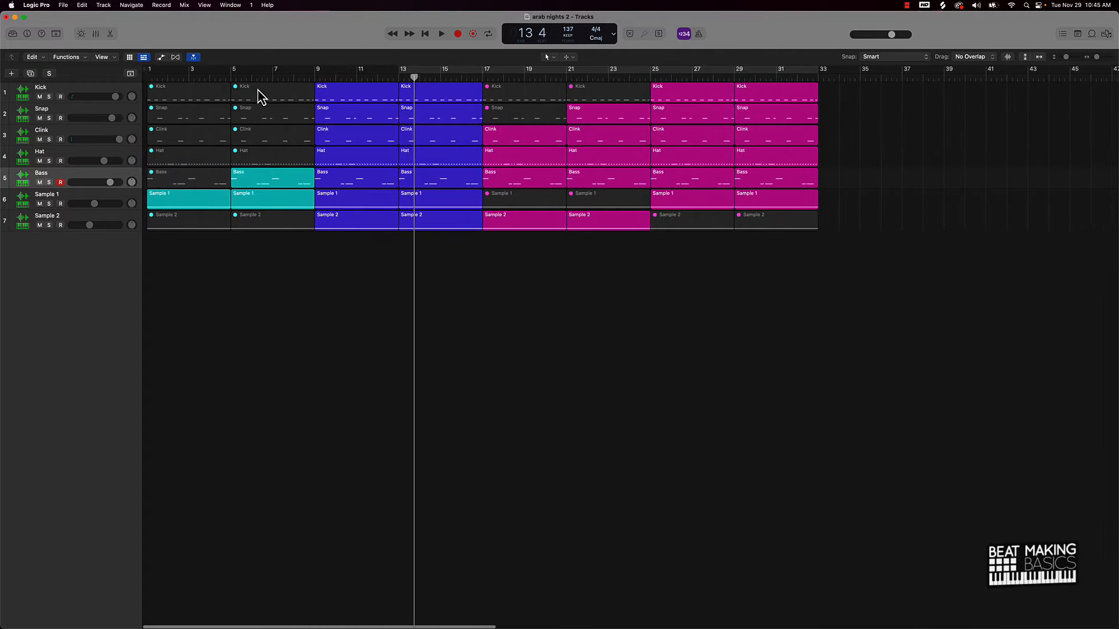
pyautogui.moveTo(358, 271); pyautogui.dragTo(890, 85)
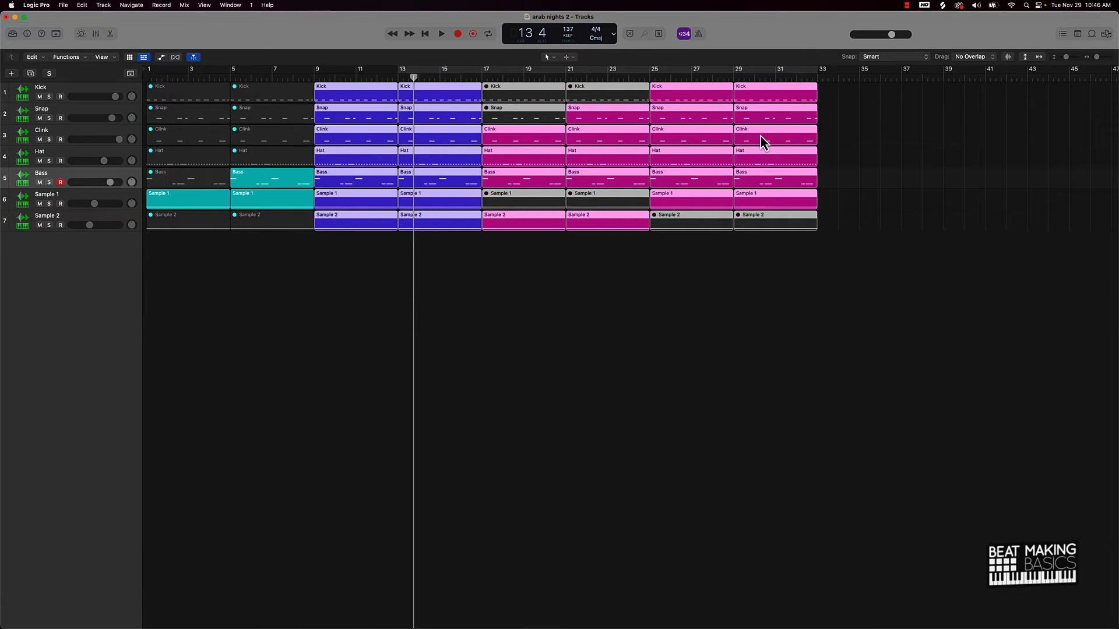
pyautogui.press('super+r')
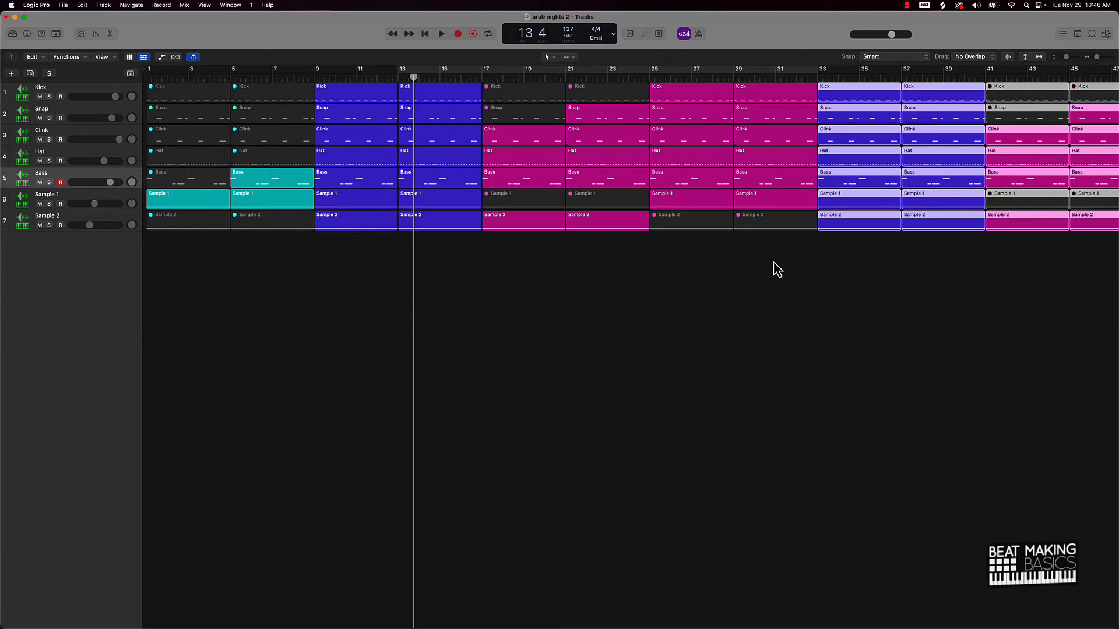
pyautogui.hscroll(15, 778, 270)
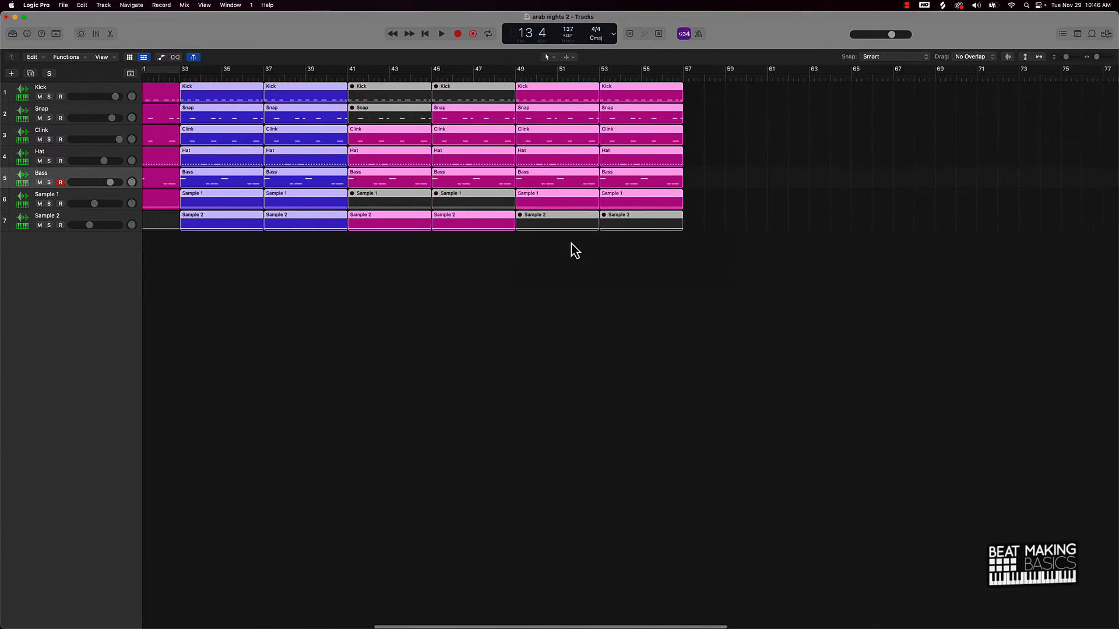
# - Copy all blue-violet regions in bars 33 to 41 to bars 57 to 65 and deselect them
pyautogui.hscroll(-2, 571, 244)
pyautogui.moveTo(332, 267); pyautogui.dragTo(269, 89)
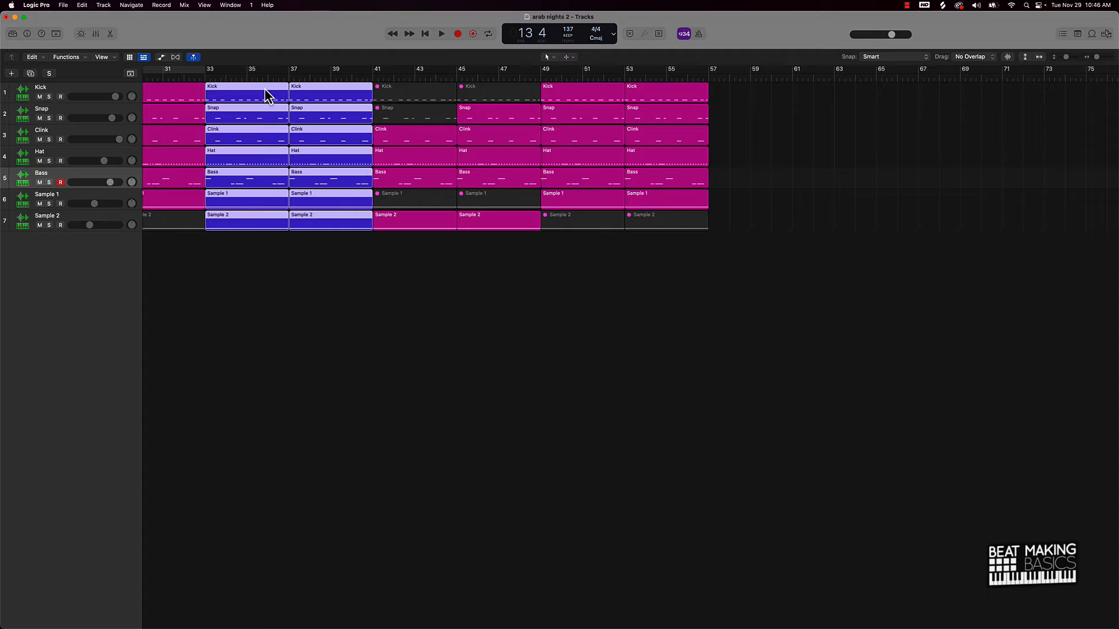
pyautogui.moveTo(249, 94); pyautogui.dragTo(742, 99)
pyautogui.keyDown('ctrl'); pyautogui.keyDown('alt'); pyautogui.click(726, 94); pyautogui.keyUp('alt'); pyautogui.keyUp('ctrl')
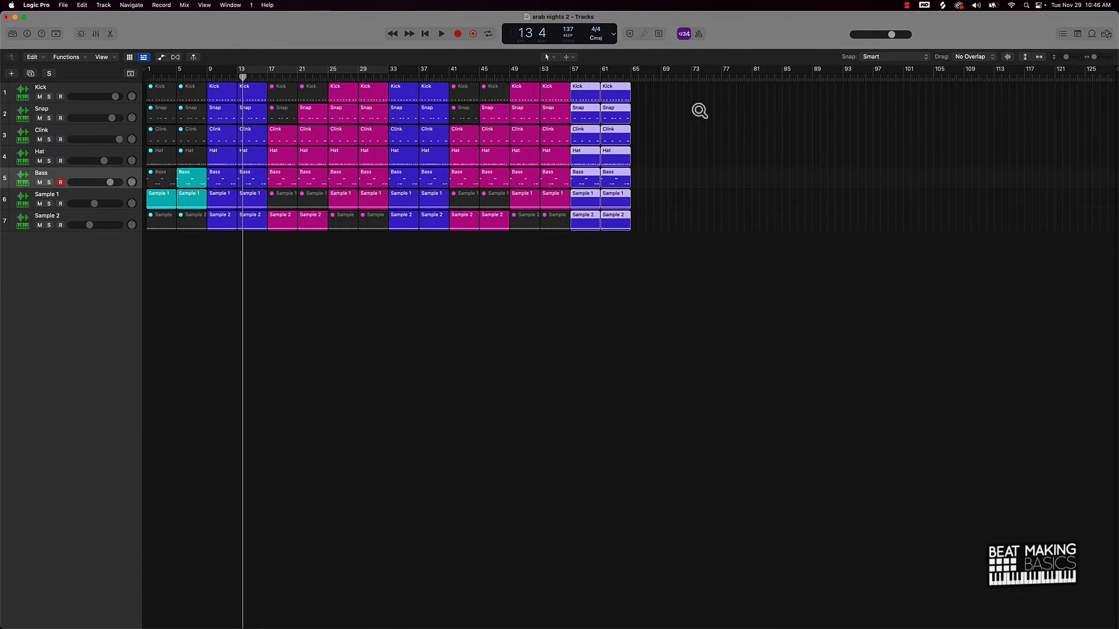
pyautogui.click(643, 140)
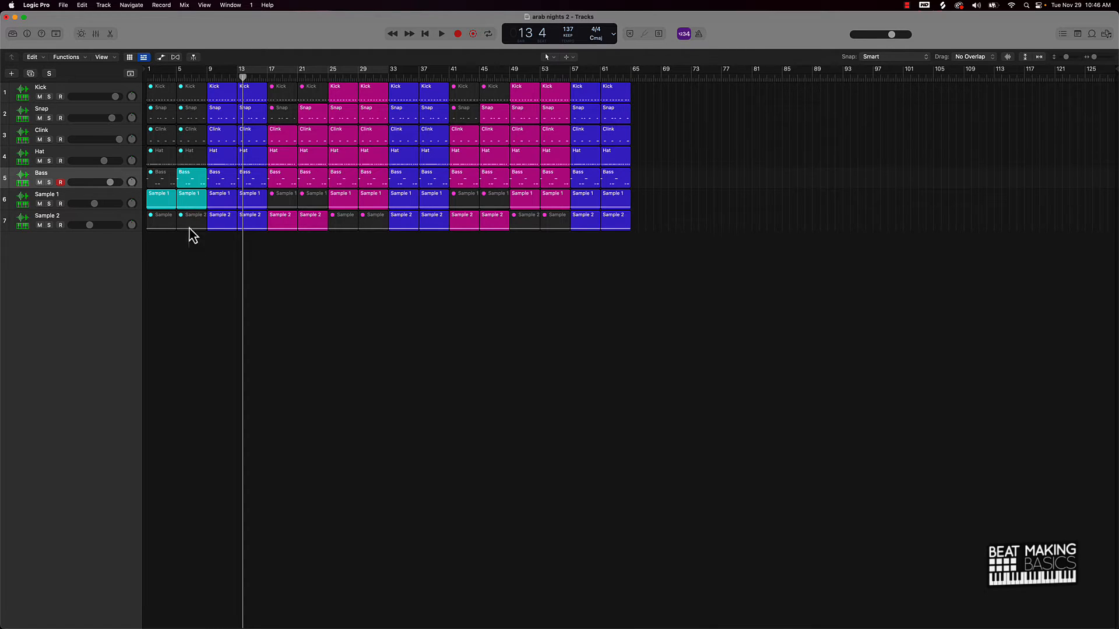
# - Copy all regions in bars 5 to 9 to bars 65 to 69 and bars 1 to 5 to bars 69 to 73, and return the playhead to the start
pyautogui.moveTo(192, 235); pyautogui.dragTo(182, 55)
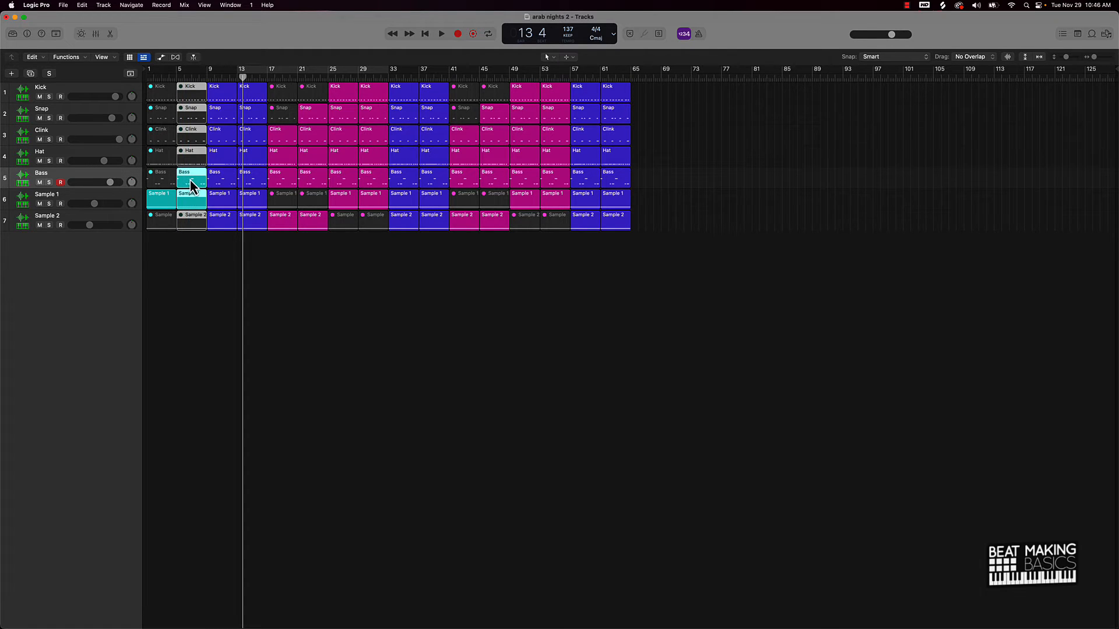
pyautogui.moveTo(192, 186); pyautogui.dragTo(647, 181)
pyautogui.moveTo(159, 249); pyautogui.dragTo(667, 152)
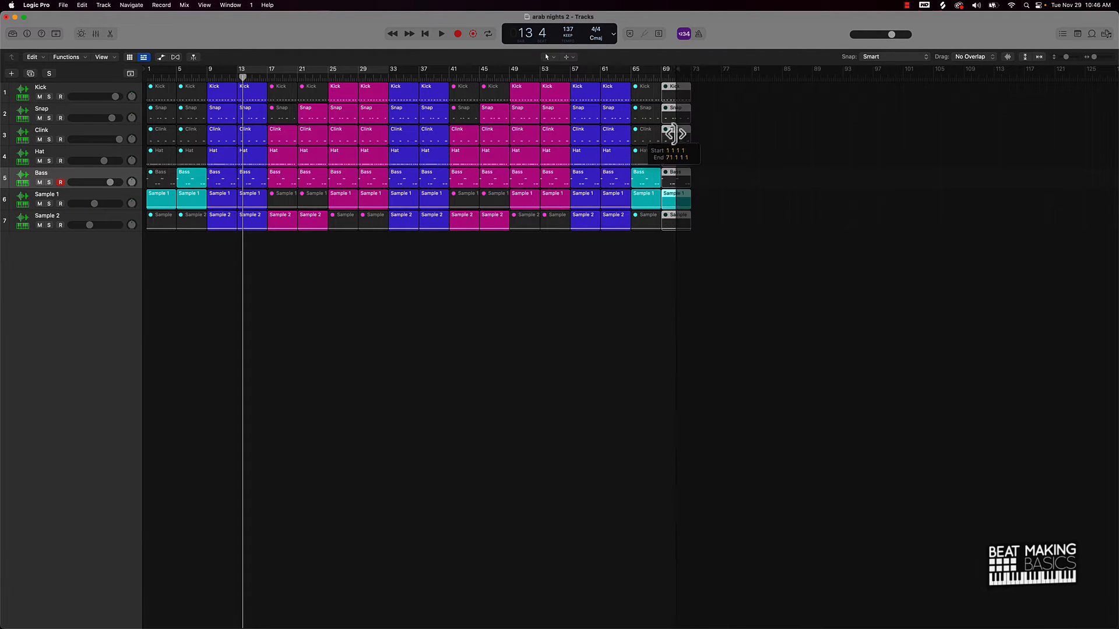
pyautogui.moveTo(693, 128); pyautogui.dragTo(707, 125)
pyautogui.click(670, 239)
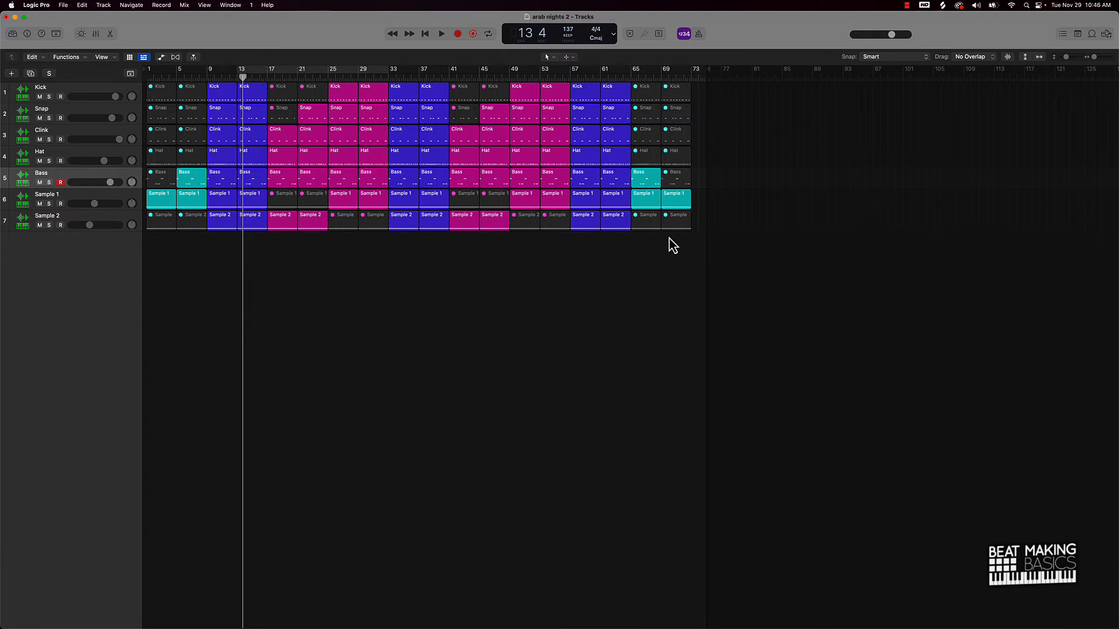
pyautogui.press('Return')
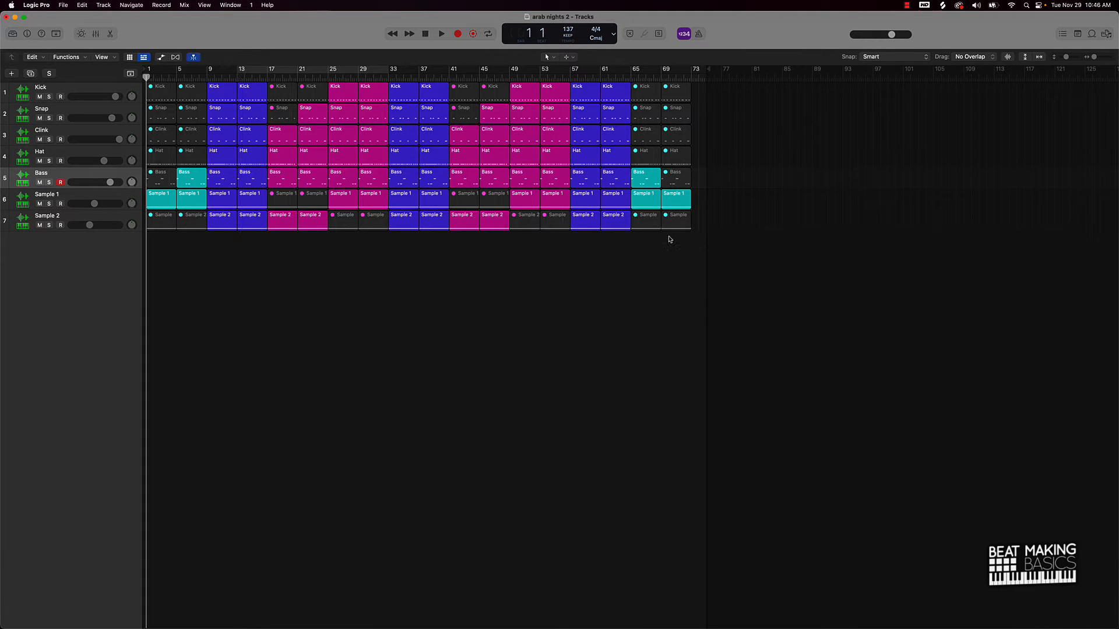
pyautogui.keyDown('ctrl'); pyautogui.keyDown('alt'); pyautogui.click(531, 247); pyautogui.keyUp('alt'); pyautogui.keyUp('ctrl')
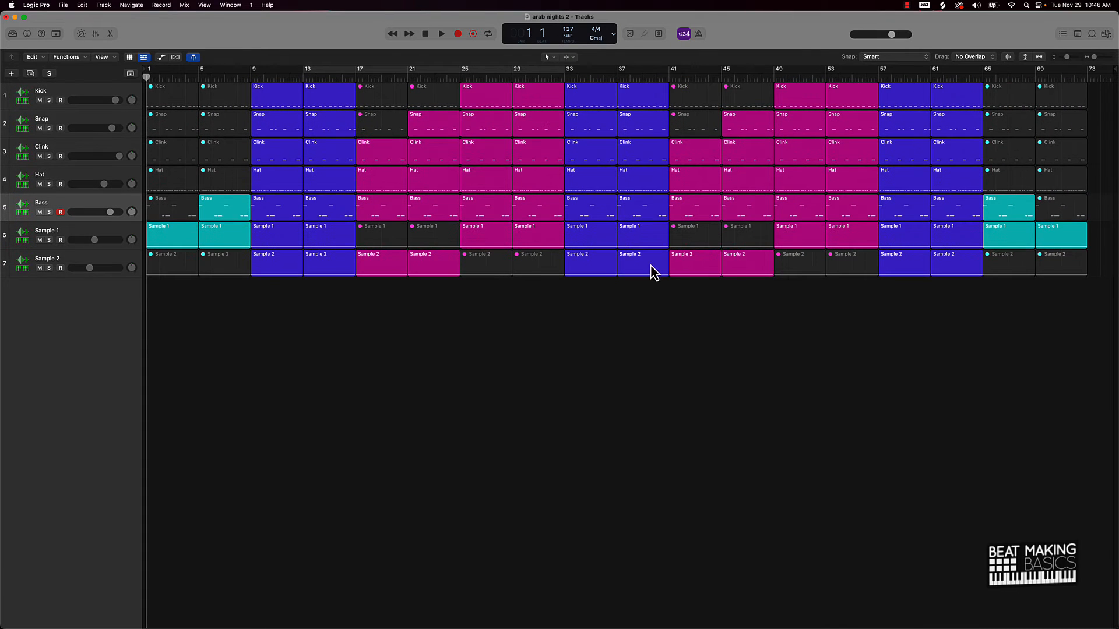
# - Mute the Sample 2 regions in bars 41 to 49 and unmute the Sample 1 regions in the same bars
pyautogui.moveTo(715, 311); pyautogui.dragTo(746, 274)
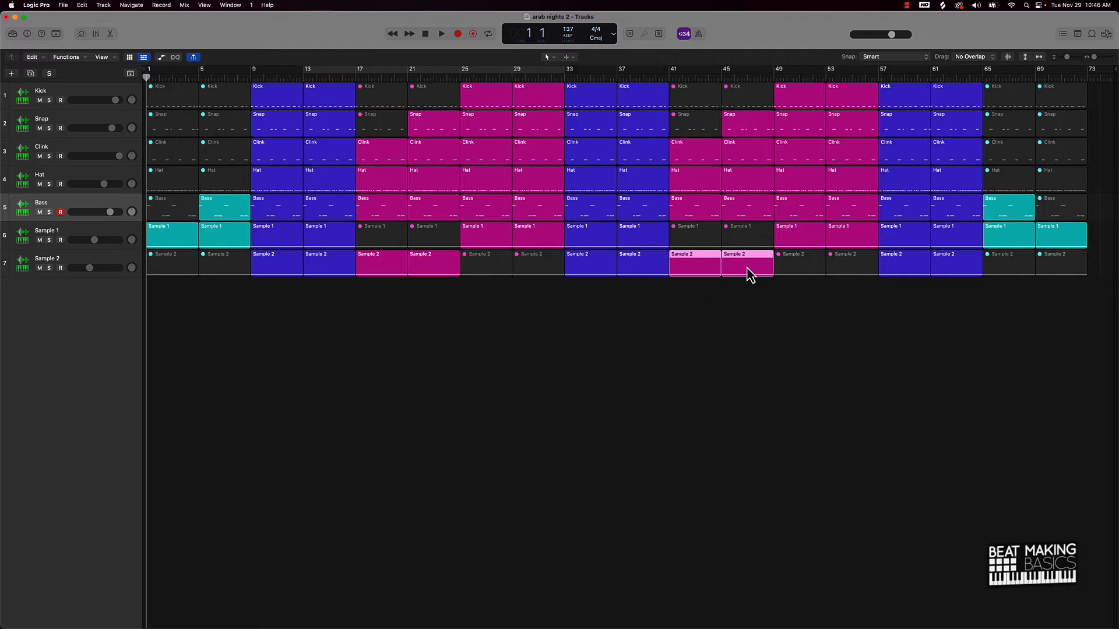
pyautogui.hotkey('ctrl', 'm')
pyautogui.click(737, 246)
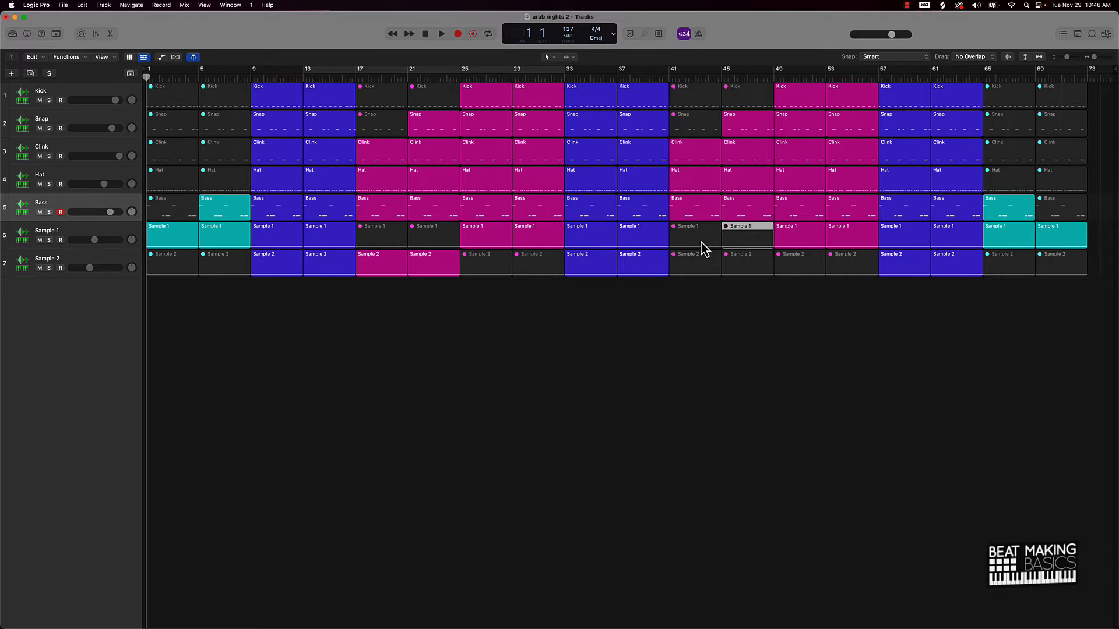
pyautogui.click(701, 243)
pyautogui.keyDown('shift'); pyautogui.click(759, 238); pyautogui.keyUp('shift')
pyautogui.hotkey('ctrl', 'm')
# - Mute the Sample 1 regions in bars 49 to 57, unmute the Sample 2 regions there, and deselect them
pyautogui.click(810, 239)
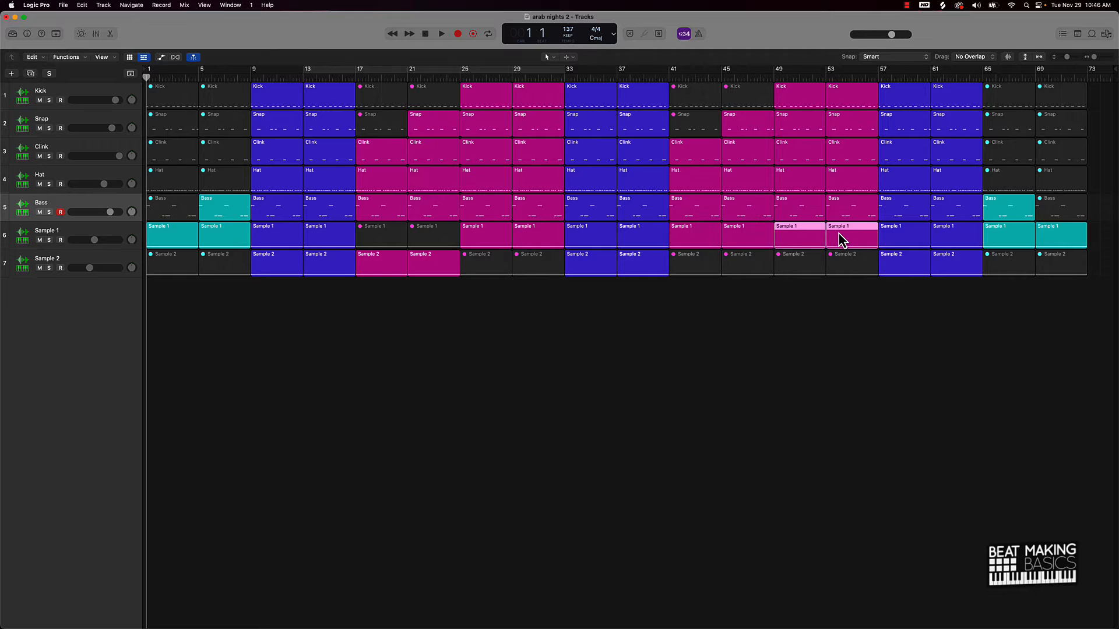
pyautogui.hotkey('ctrl', 'm')
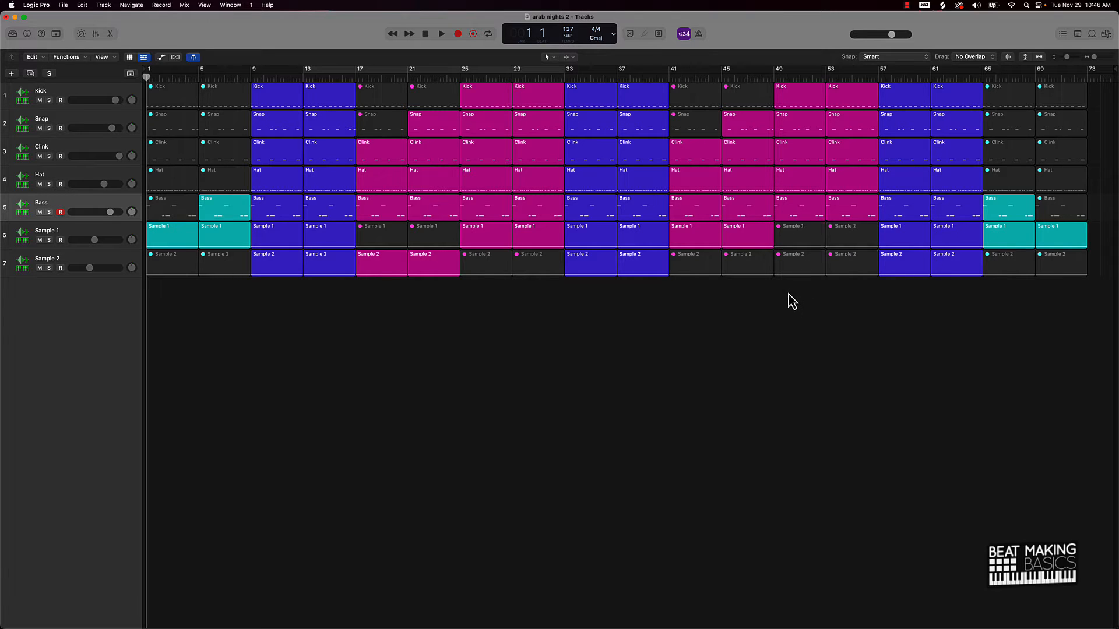
pyautogui.moveTo(787, 299); pyautogui.dragTo(841, 257)
pyautogui.hotkey('ctrl', 'm')
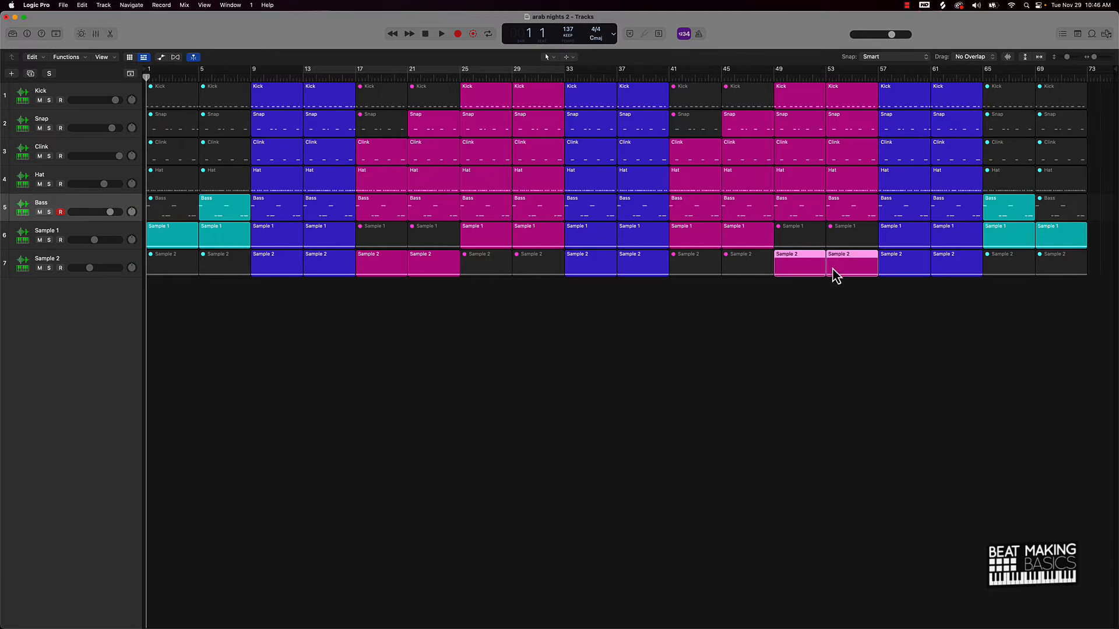
pyautogui.click(833, 309)
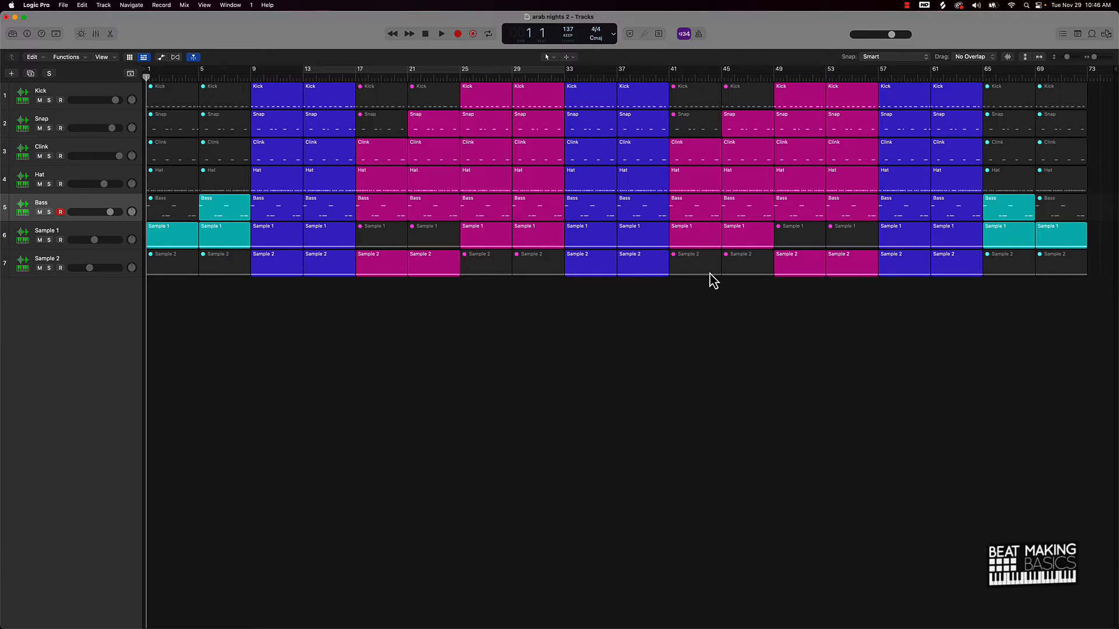
# - Shorten the ends of the Kick, Snap, Clink and Hat regions before bars 33 and 57 by about half a bar
pyautogui.scroll(1, 714, 281)
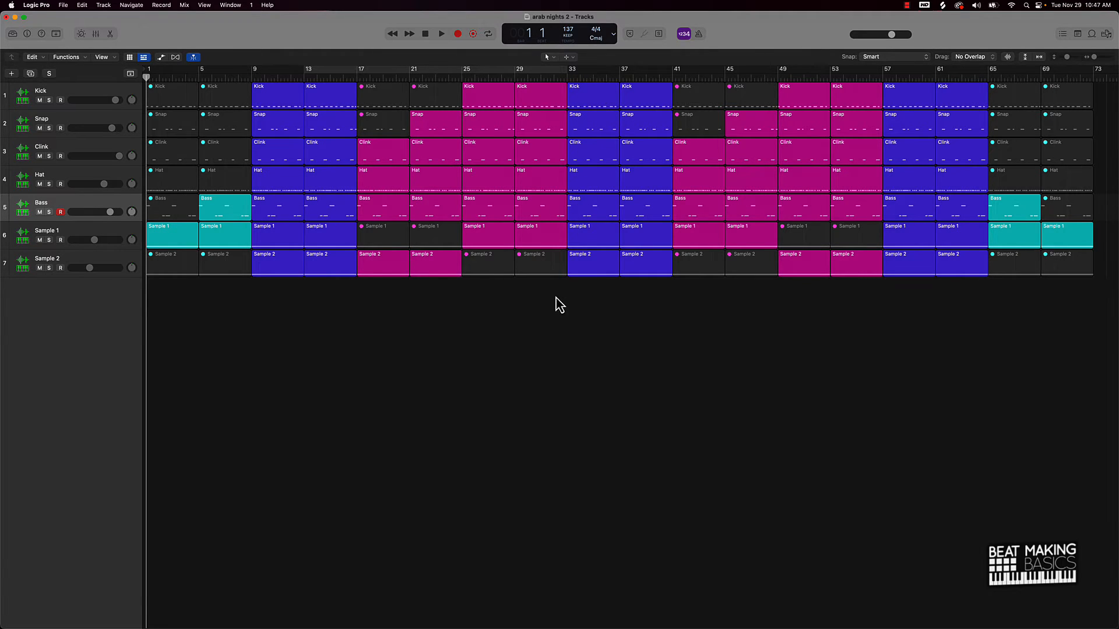
pyautogui.click(555, 188)
pyautogui.keyDown('shift'); pyautogui.click(555, 159); pyautogui.keyUp('shift')
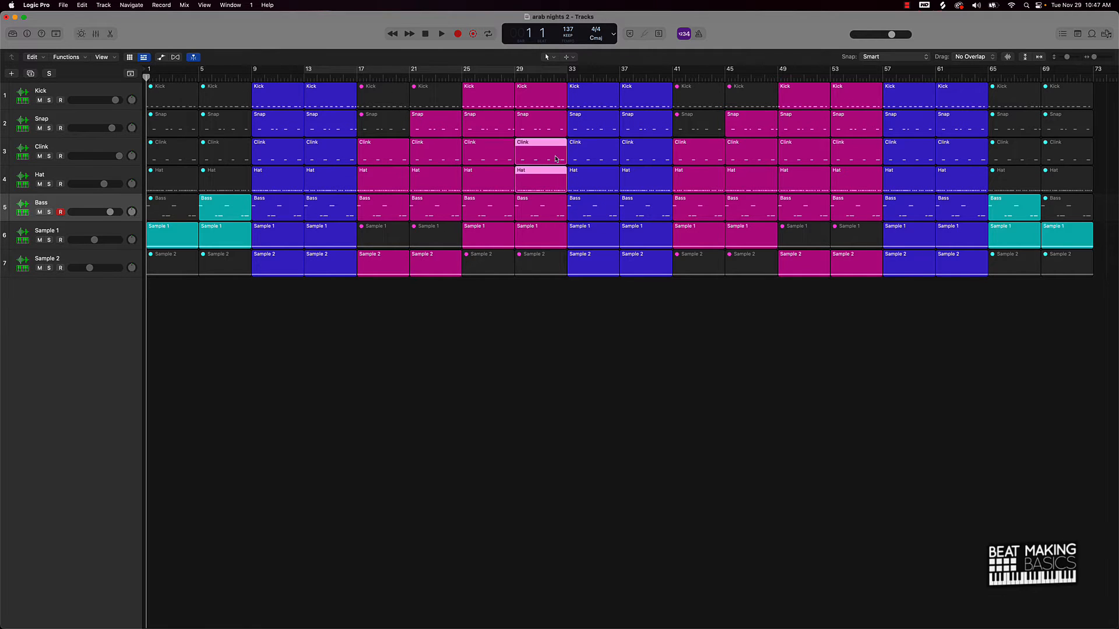
pyautogui.keyDown('shift'); pyautogui.click(557, 104); pyautogui.keyUp('shift')
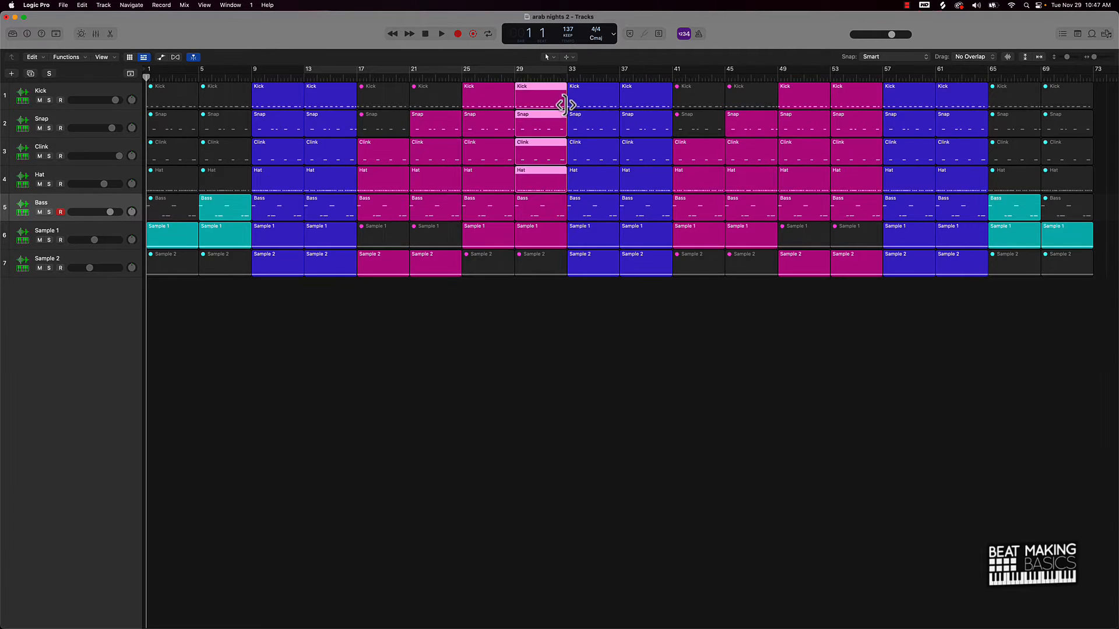
pyautogui.moveTo(564, 104); pyautogui.dragTo(558, 107)
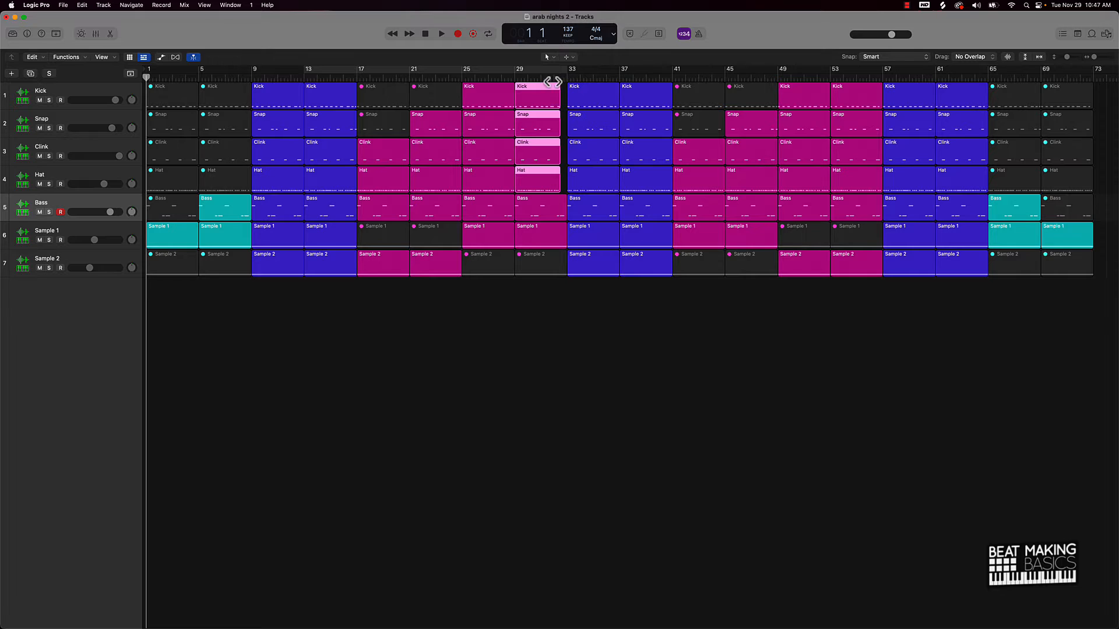
pyautogui.moveTo(863, 104); pyautogui.dragTo(875, 188)
pyautogui.click(802, 309)
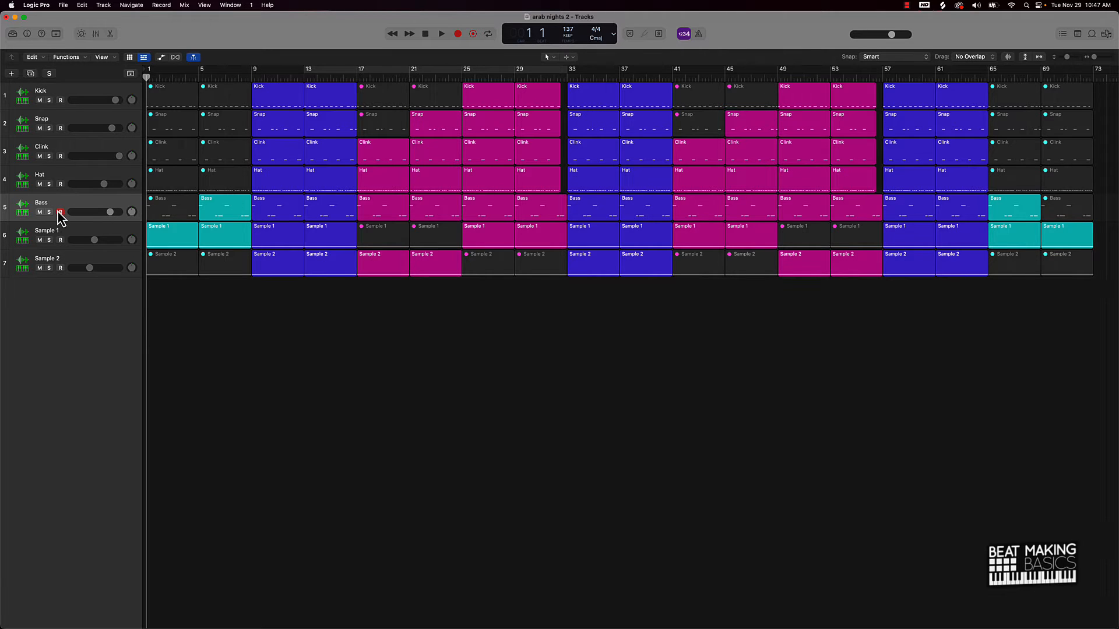
# - Create one software instrument track with the Default Patch below Sample 2
pyautogui.hscroll(1, 178, 230)
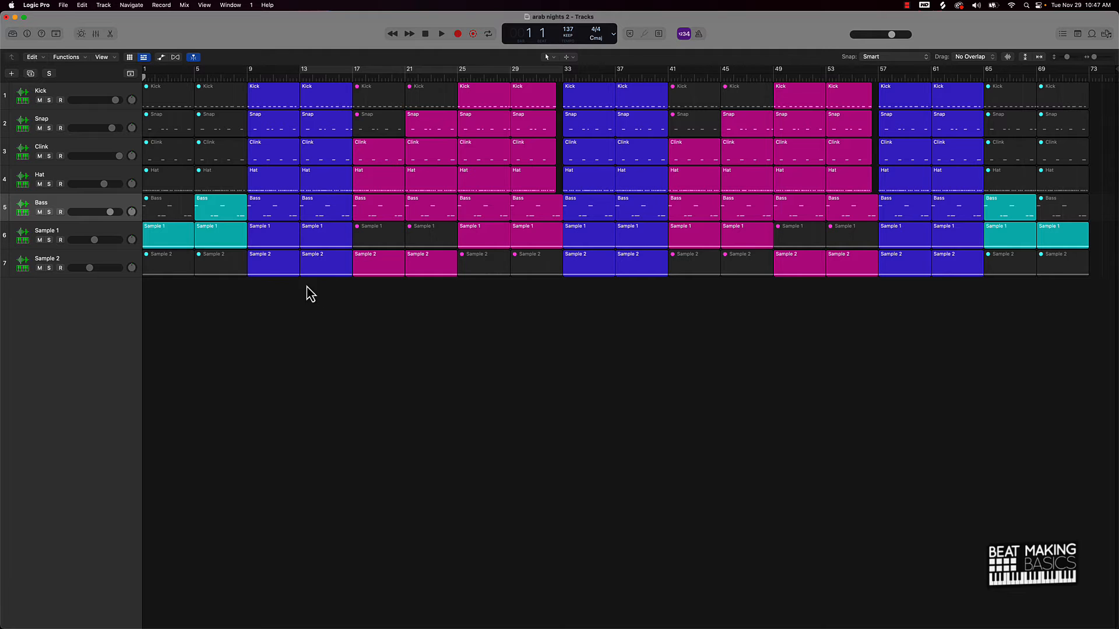
pyautogui.click(58, 259)
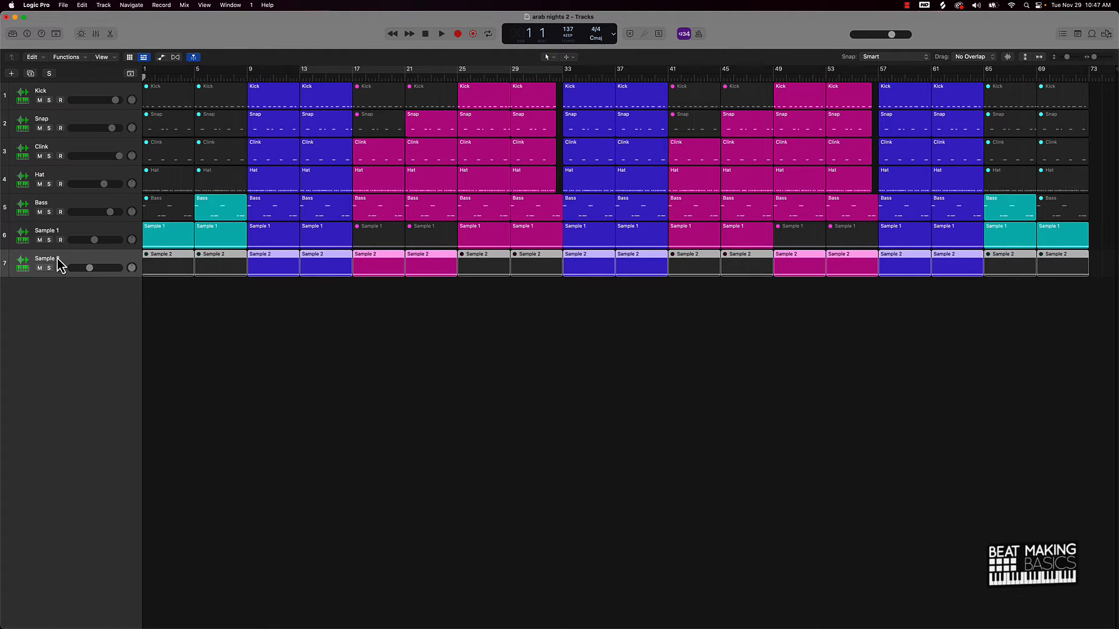
pyautogui.click(11, 74)
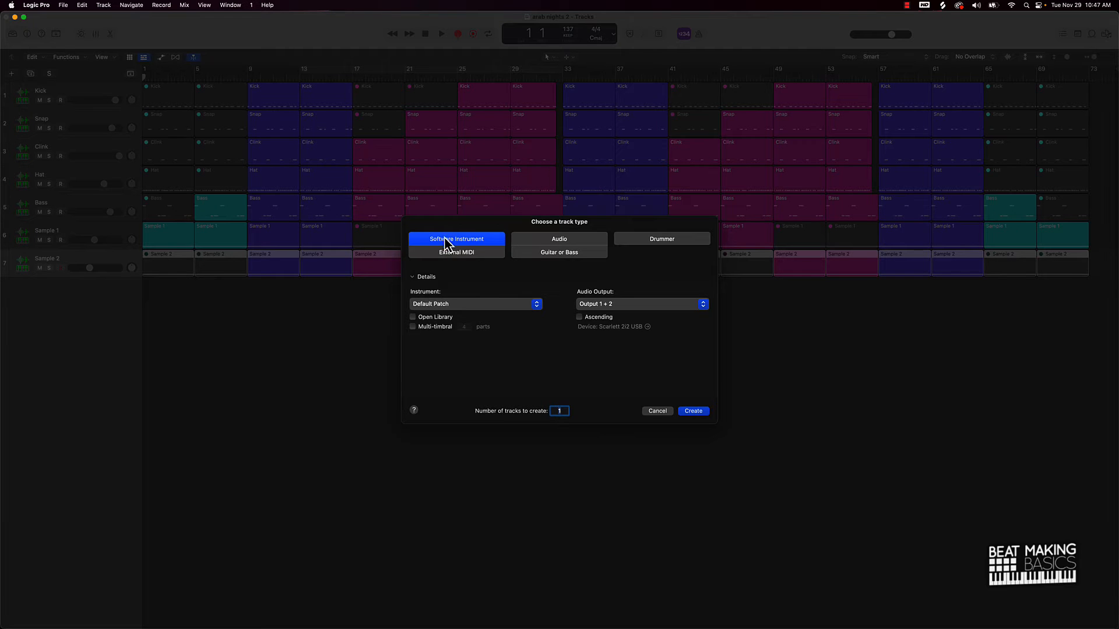
pyautogui.click(702, 413)
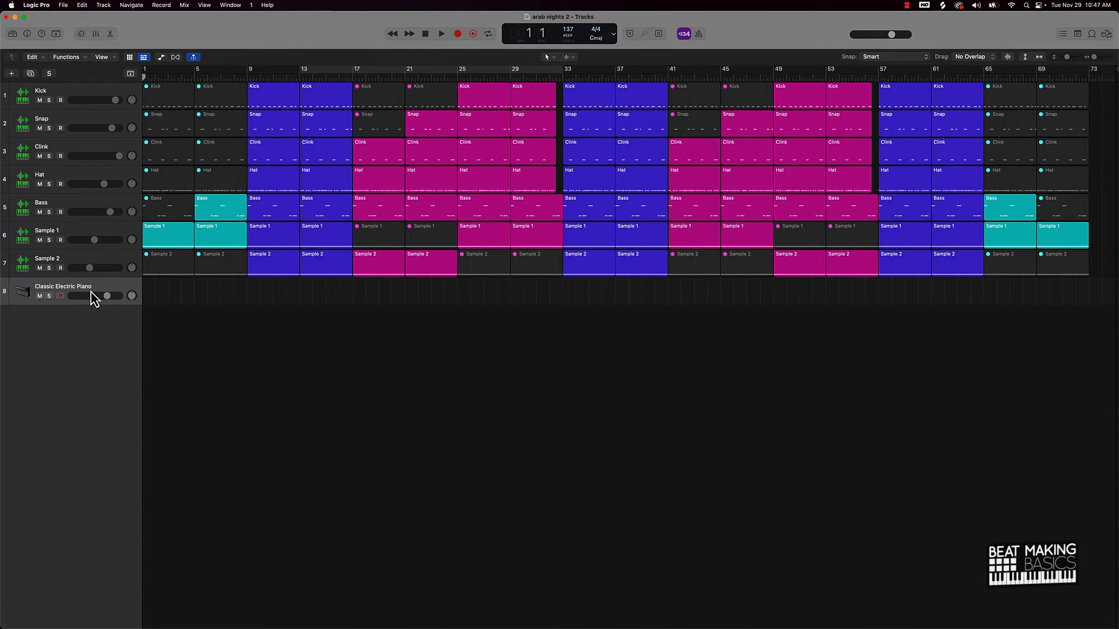
# - Show the on-screen keyboard for the electric piano in its plain piano layout and place it below the tracks
pyautogui.press('super+k')
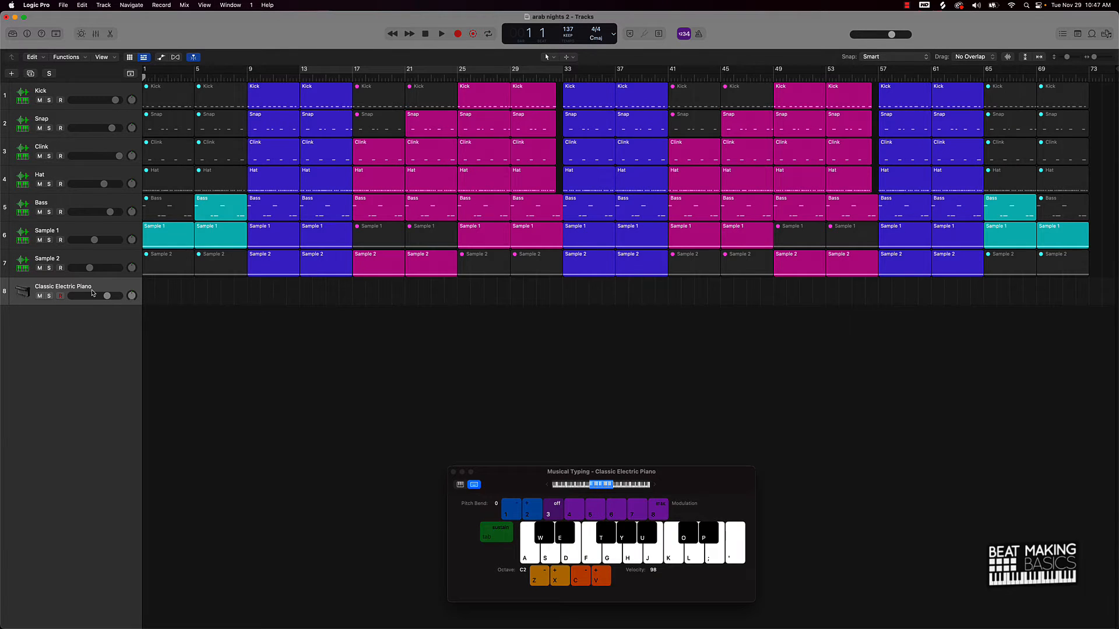
pyautogui.click(460, 484)
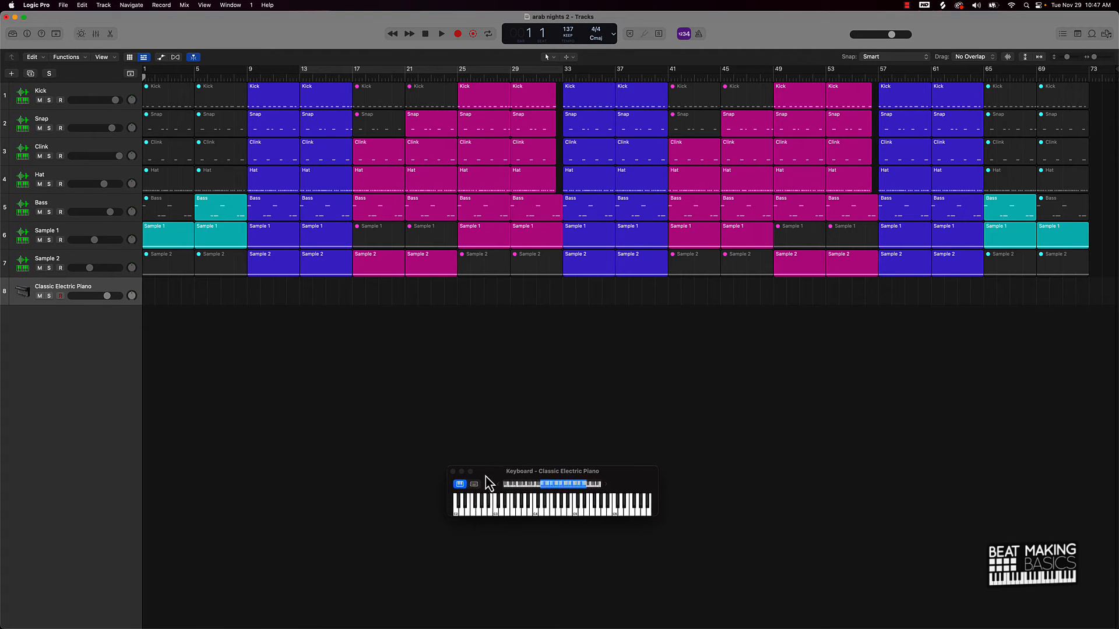
pyautogui.moveTo(490, 479); pyautogui.dragTo(294, 435)
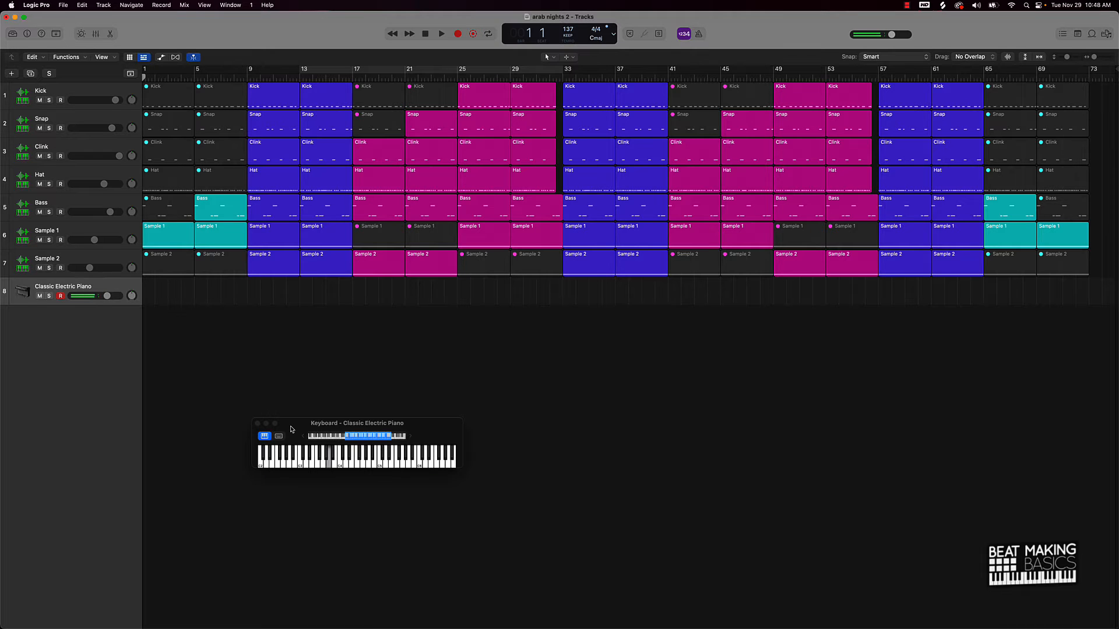
# - Play the song from the start to rehearse an electric piano melody, and stop playback just past bar 17
pyautogui.press('space')
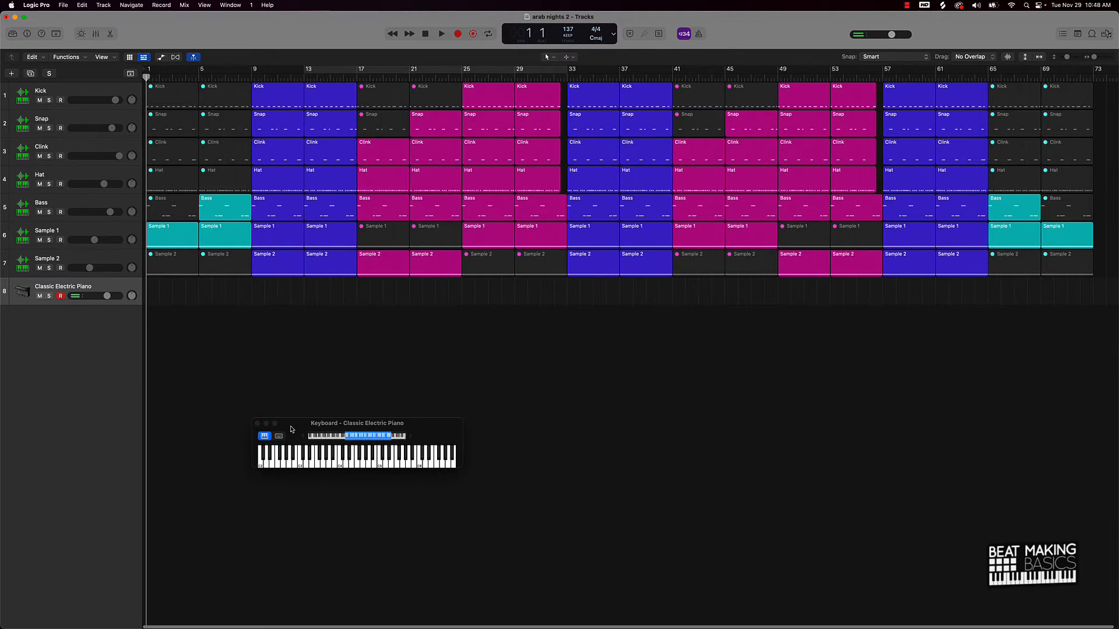
pyautogui.press('space')
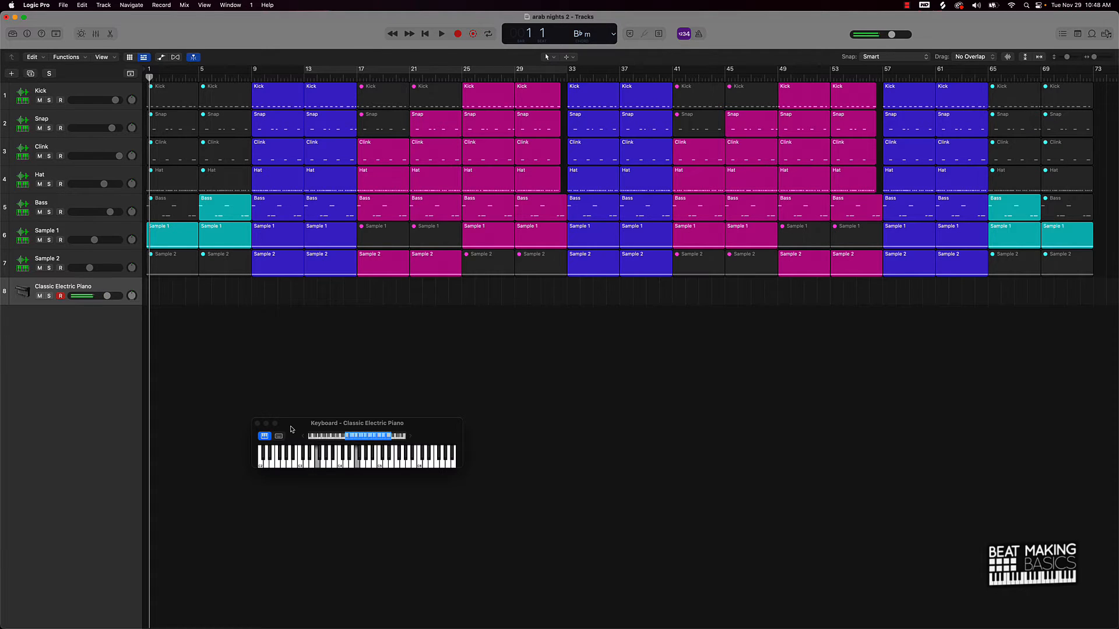
pyautogui.press('space')
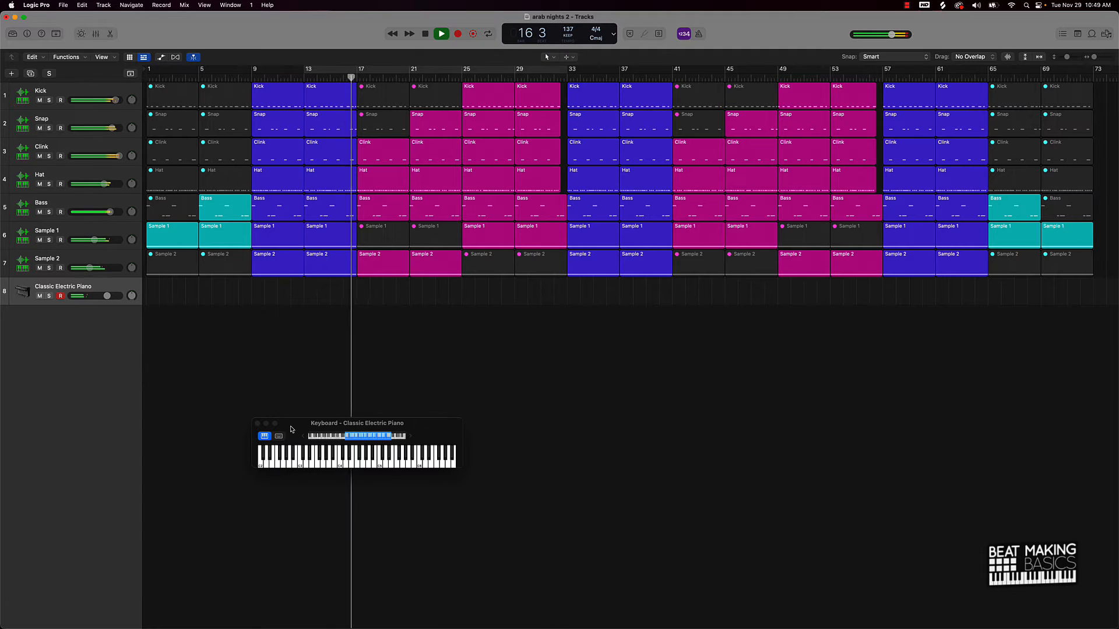
pyautogui.press('space')
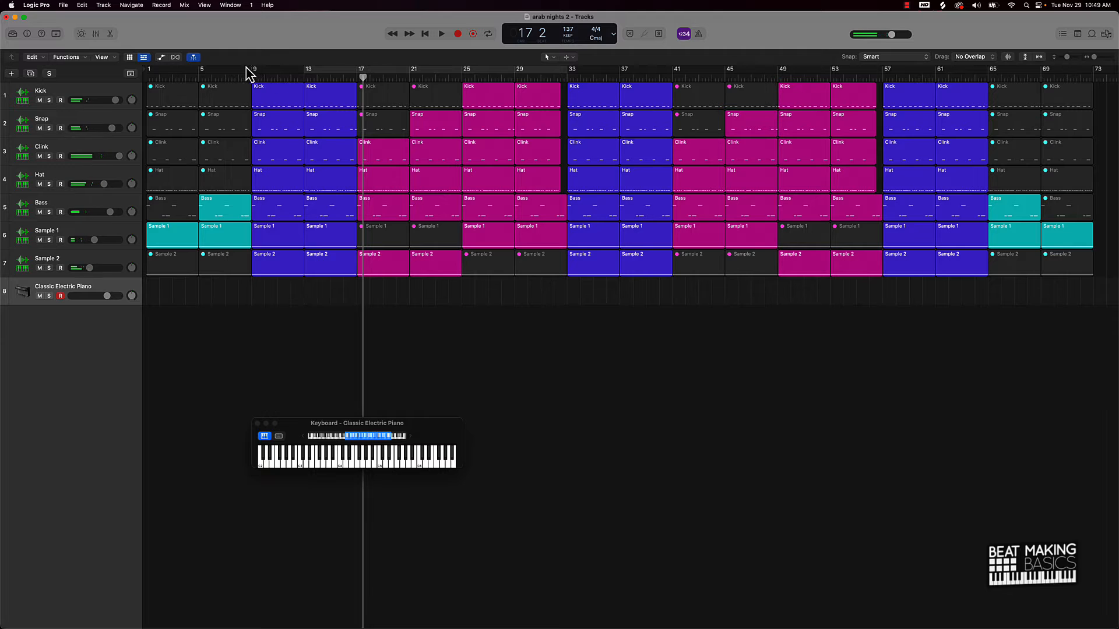
# - Set the cycle range to bars 9 to 17 and record a melody on the Classic Electric Piano track
pyautogui.moveTo(252, 71); pyautogui.dragTo(353, 68)
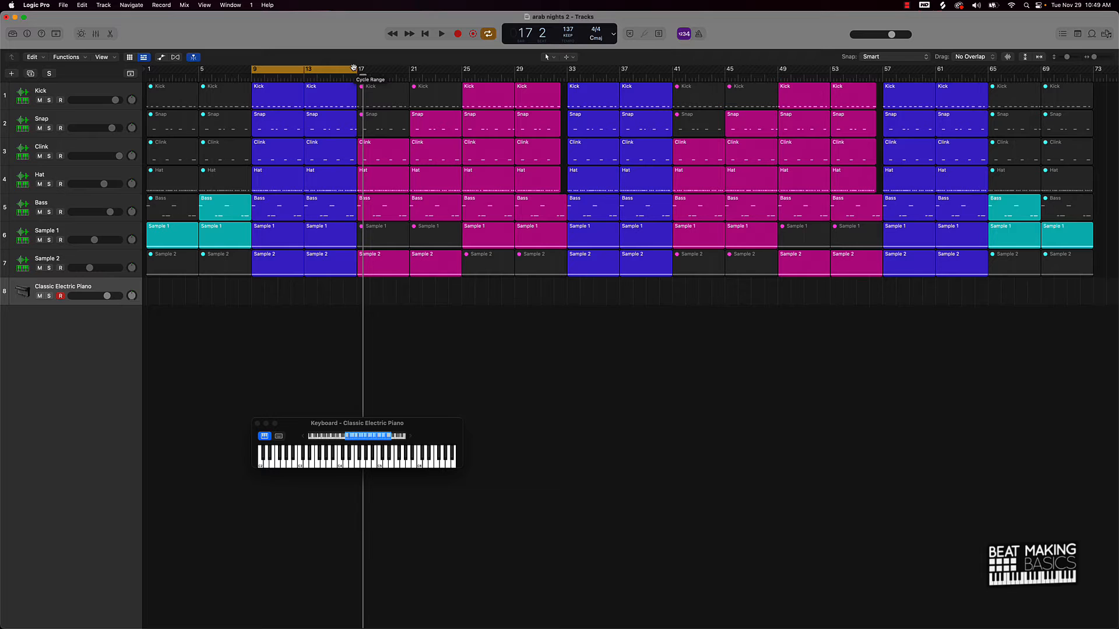
pyautogui.press('space')
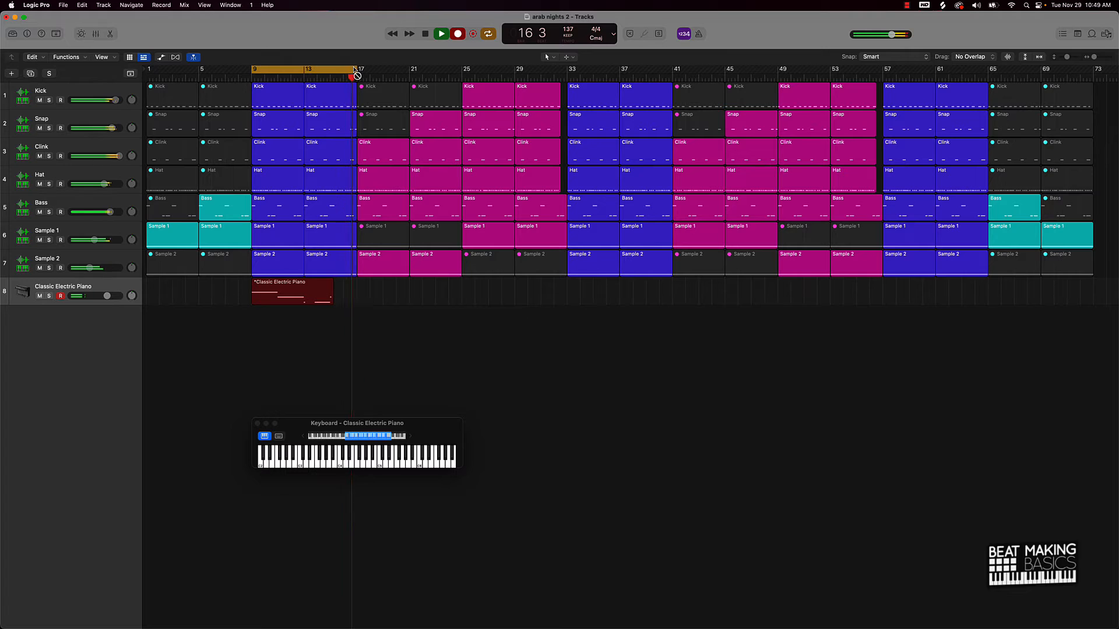
pyautogui.press('space')
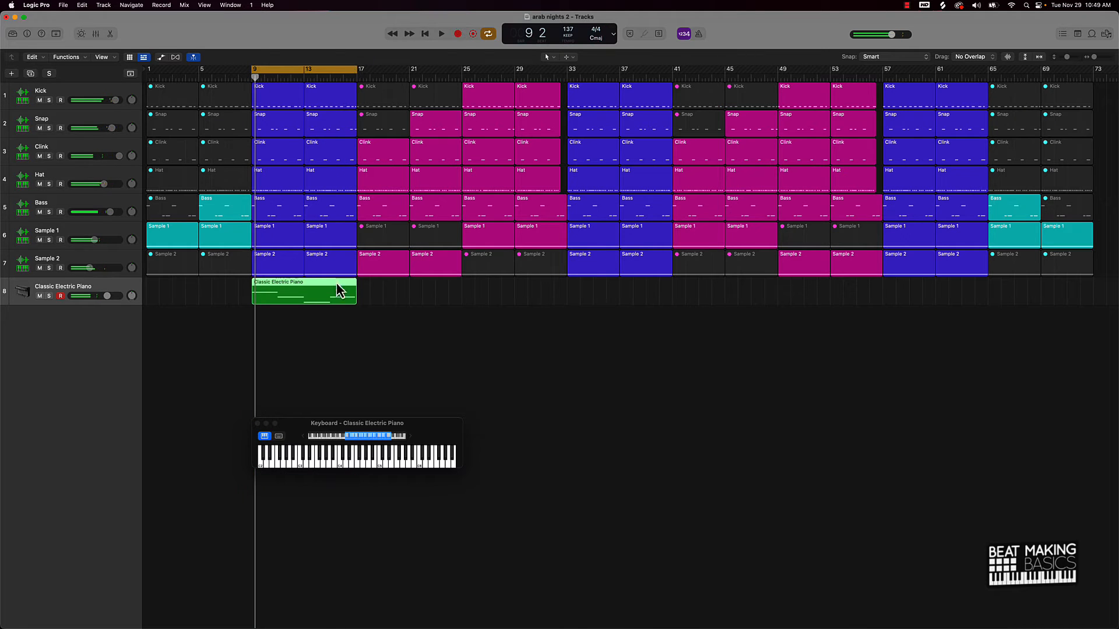
# - Open the recorded electric piano region in the Piano Roll and display its note velocity values in the automation area
pyautogui.doubleClick(270, 300)
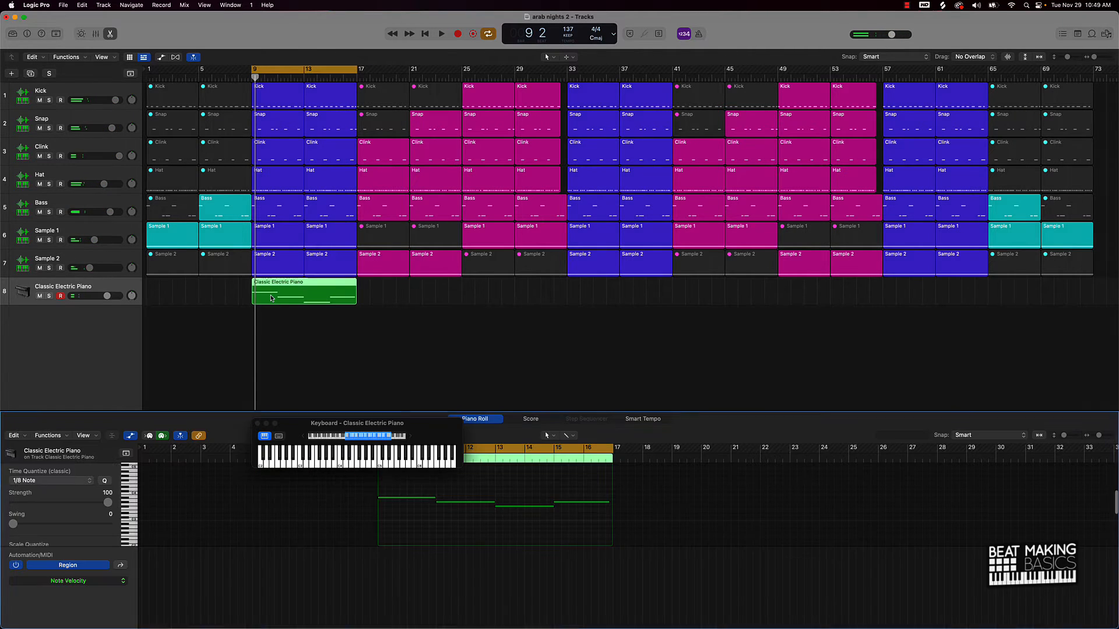
pyautogui.moveTo(331, 413); pyautogui.dragTo(396, 332)
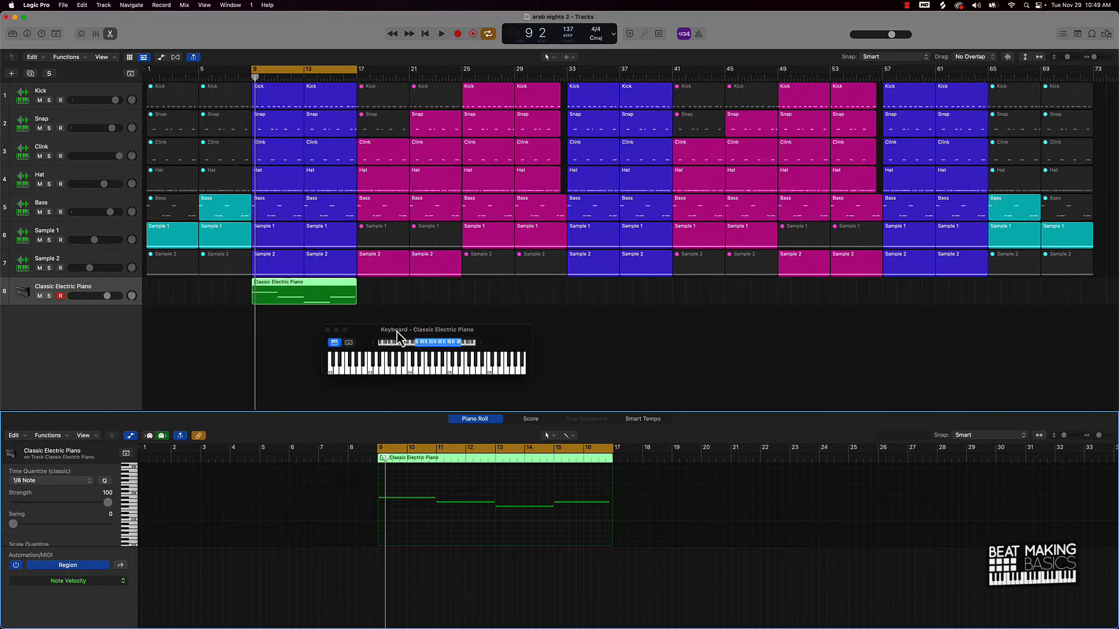
pyautogui.click(130, 436)
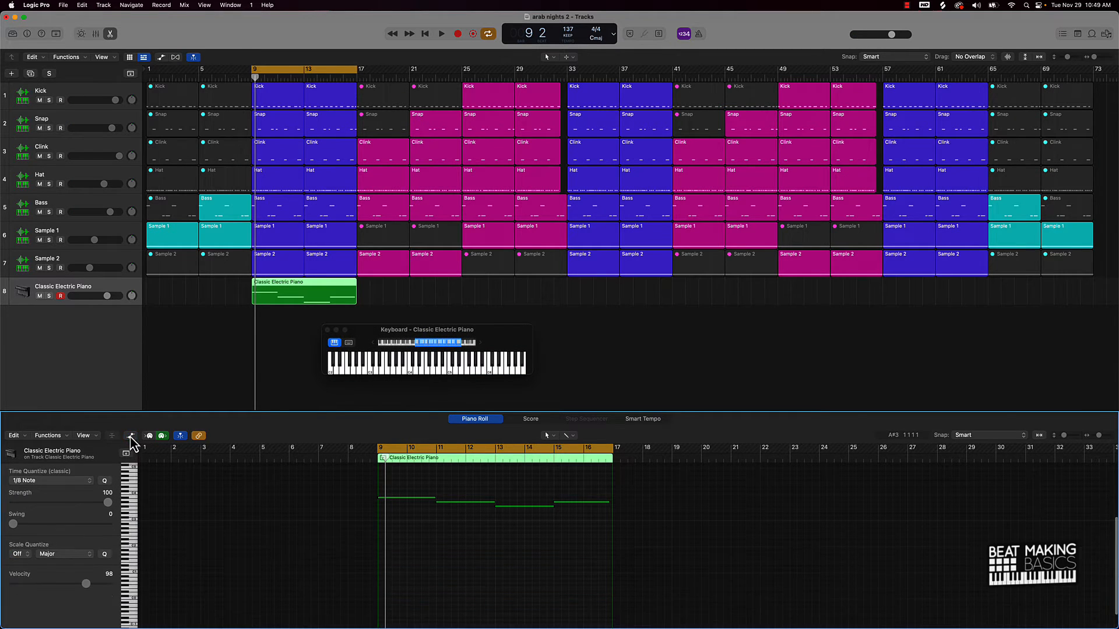
pyautogui.click(131, 435)
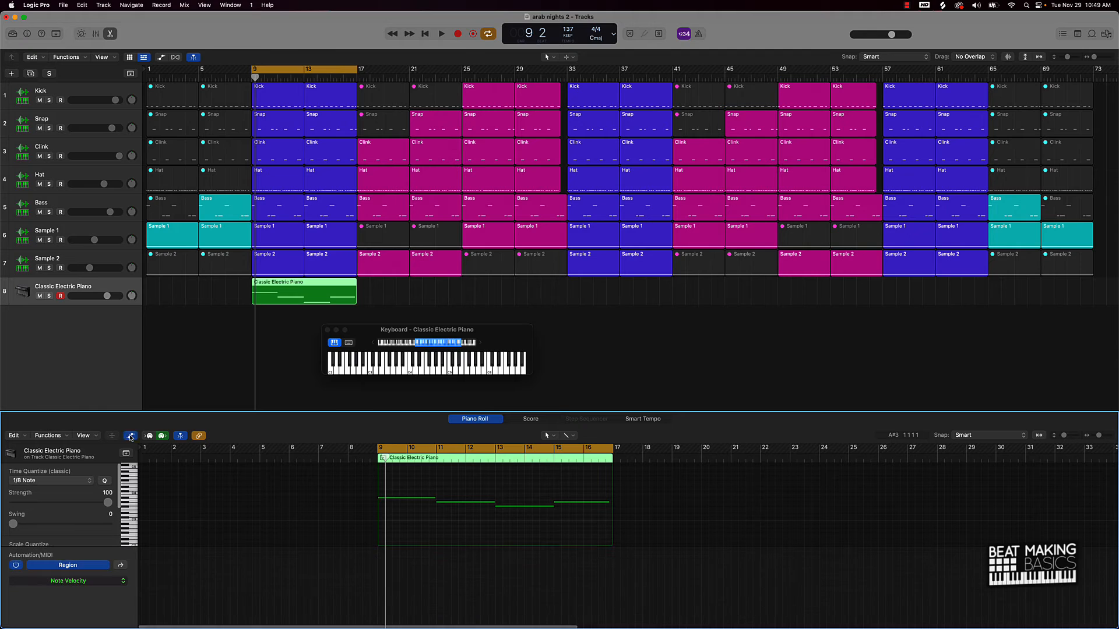
pyautogui.click(121, 566)
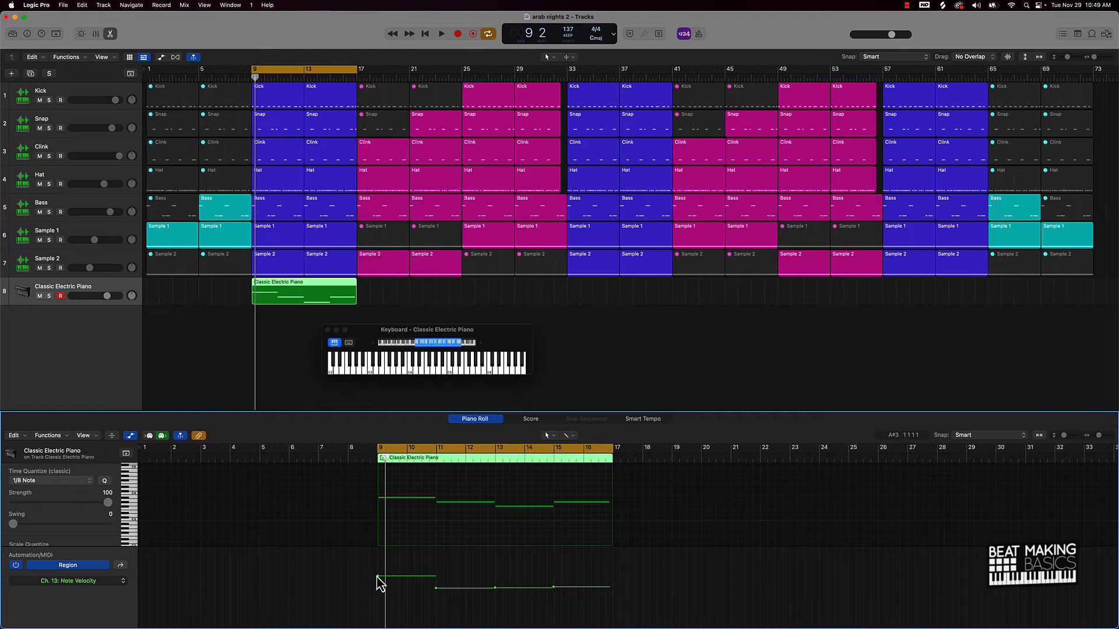
# - Lower the first note's velocity to match the others, set the electric piano track's volume to about -2 dB, and close the on-screen keyboard
pyautogui.moveTo(379, 577); pyautogui.dragTo(378, 589)
pyautogui.press('space')
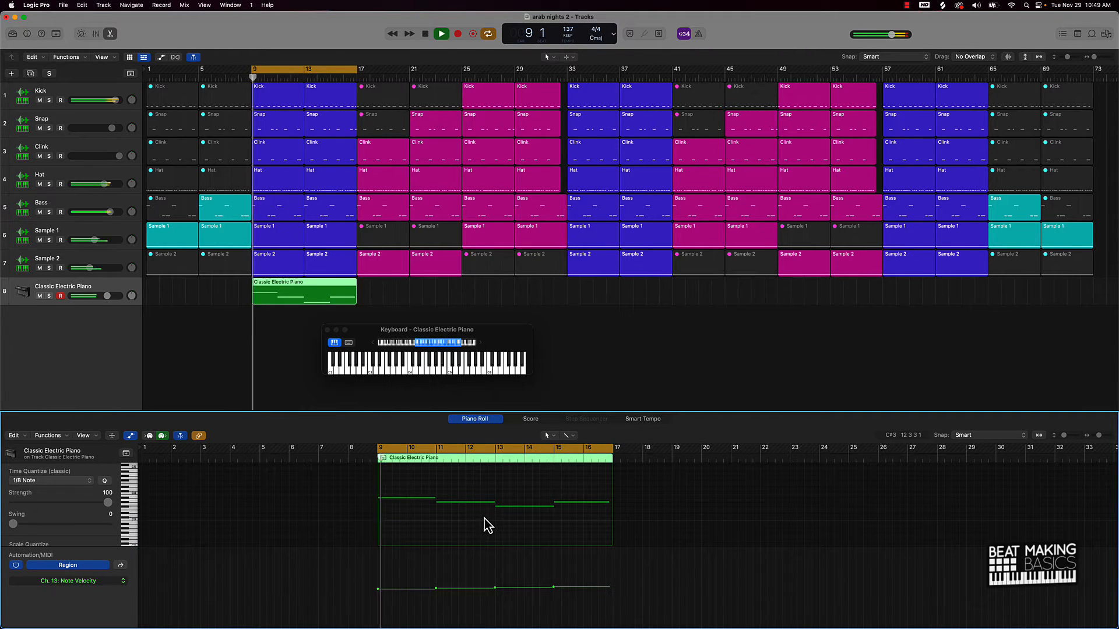
pyautogui.moveTo(113, 299); pyautogui.dragTo(120, 307)
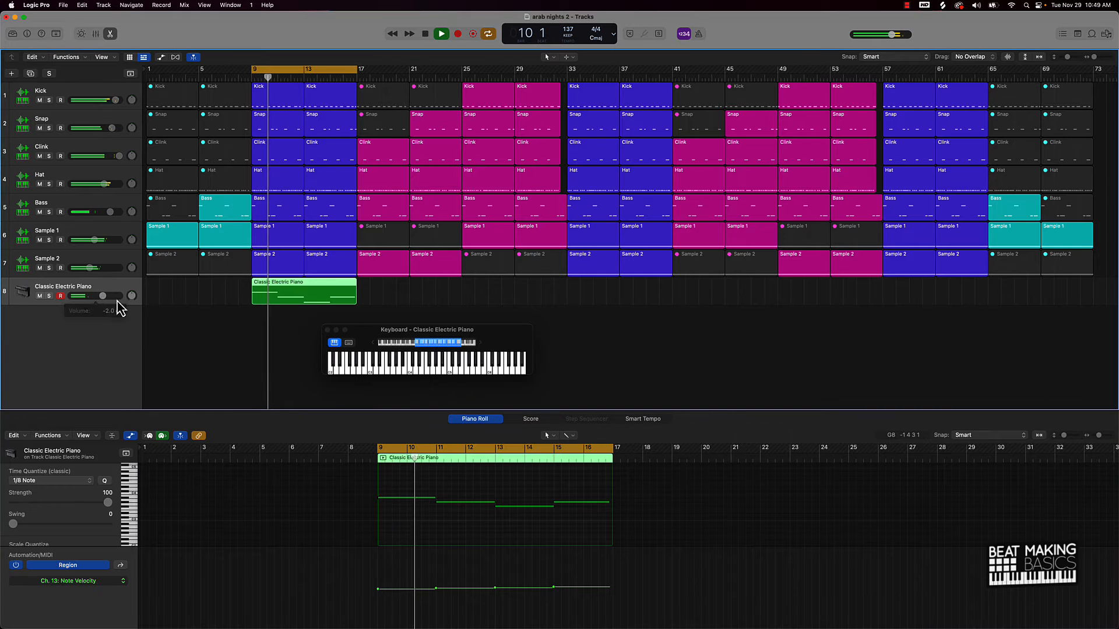
pyautogui.click(327, 330)
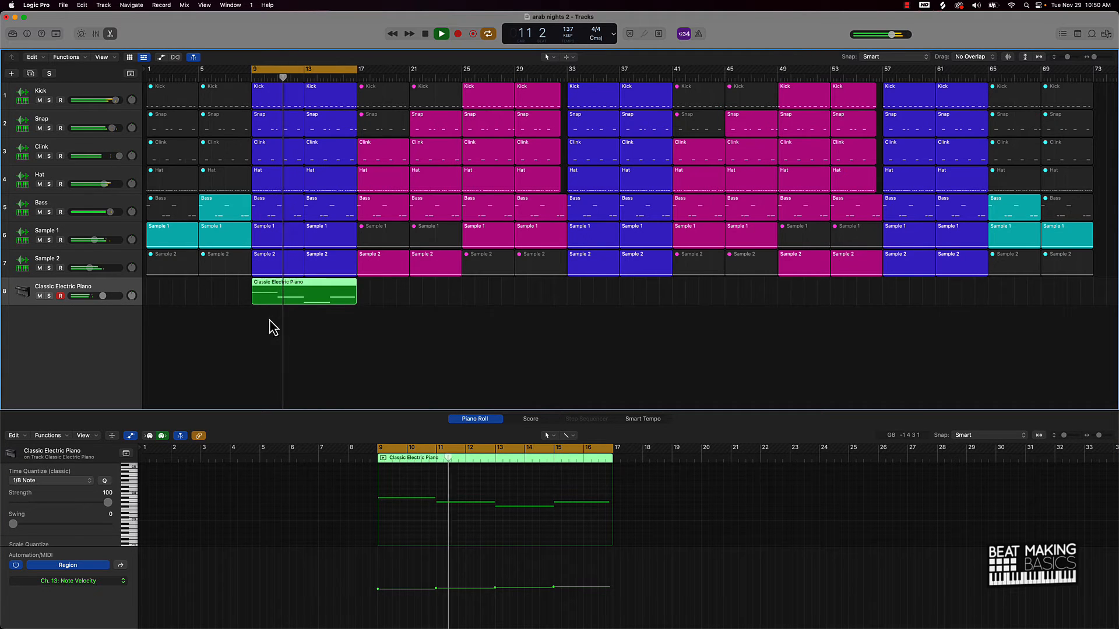
# - Copy the electric piano region to bars 33 and 57, then turn off the cycle range and stop playback
pyautogui.click(291, 322)
pyautogui.moveTo(307, 294); pyautogui.dragTo(894, 280)
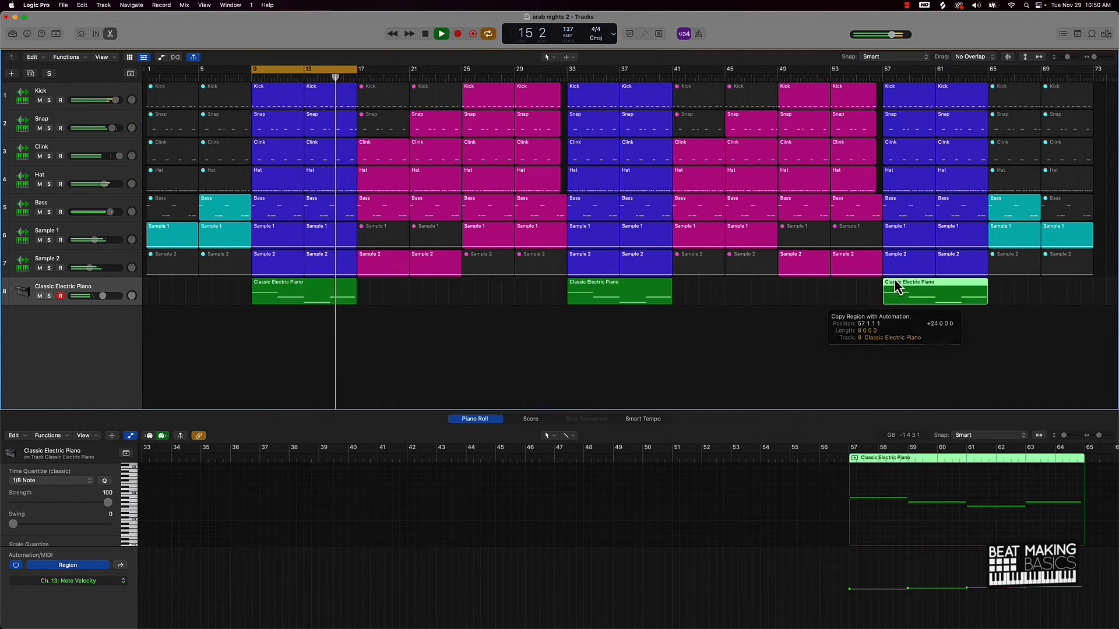
pyautogui.click(337, 70)
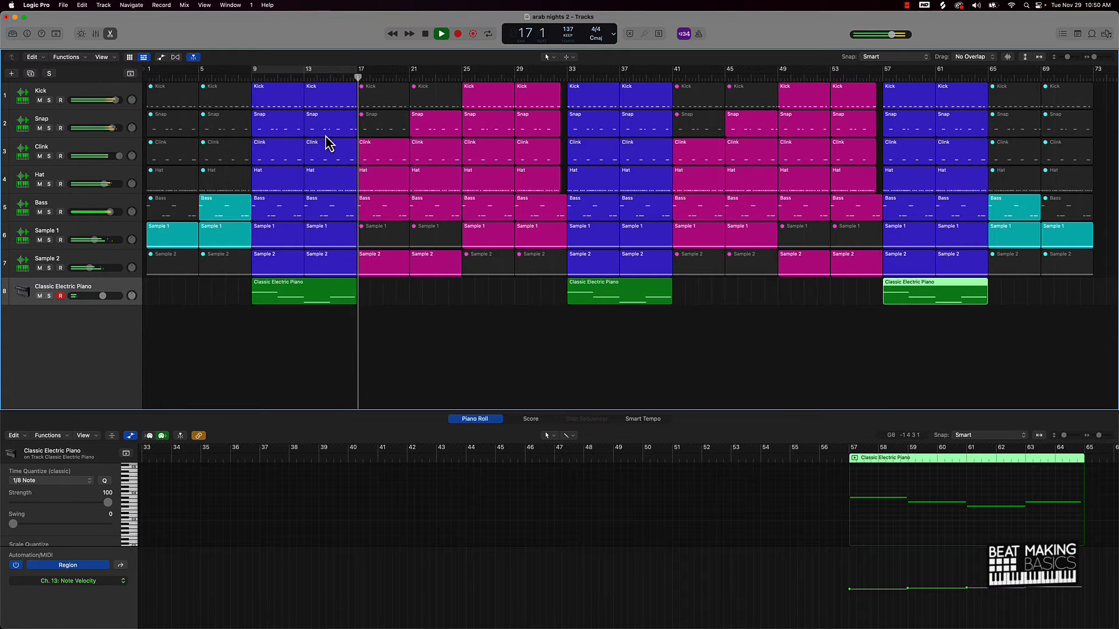
pyautogui.press('space')
pyautogui.click(415, 335)
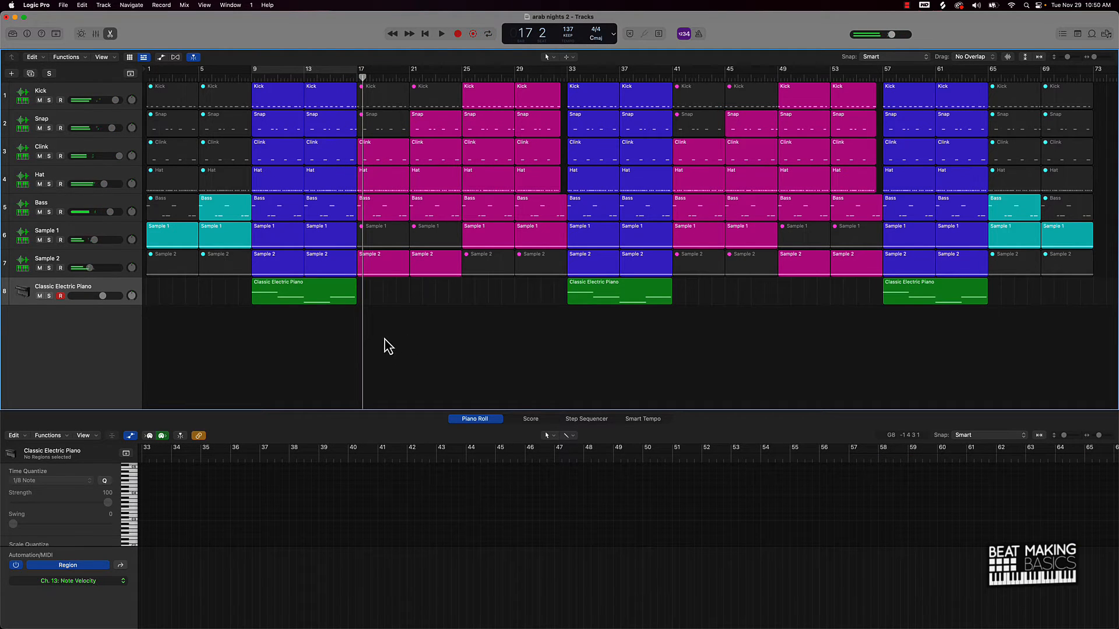
# - Rename the Classic Electric Piano track as El Piano and name the regions after their tracks
pyautogui.click(56, 290)
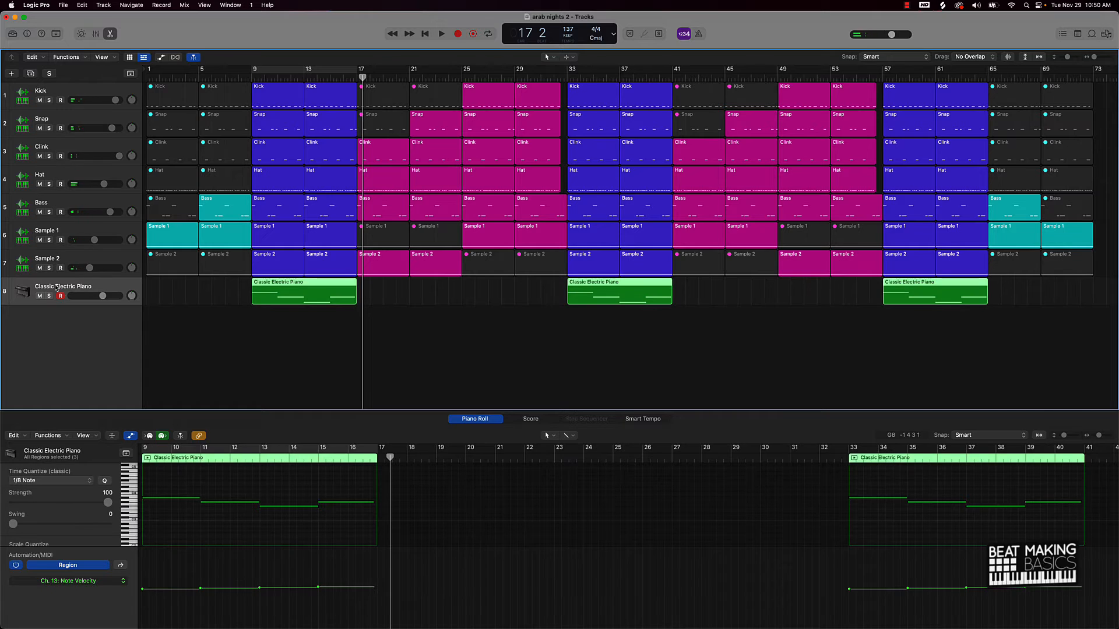
pyautogui.doubleClick(56, 286)
pyautogui.write('El')
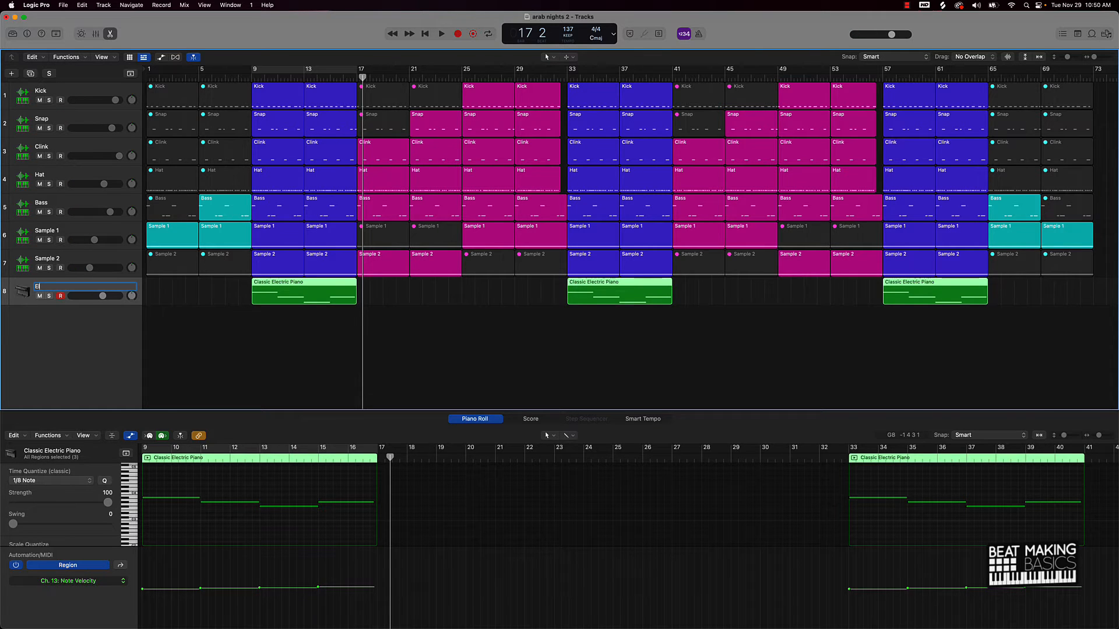
pyautogui.press('Return')
pyautogui.click(394, 365)
pyautogui.press('super+a')
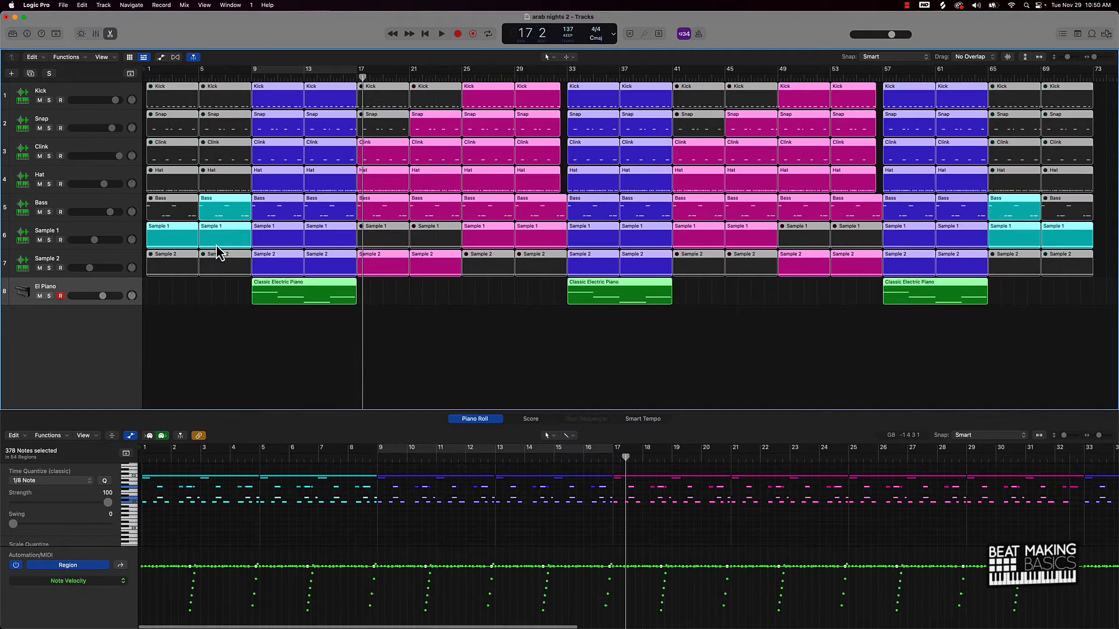
pyautogui.click(240, 357)
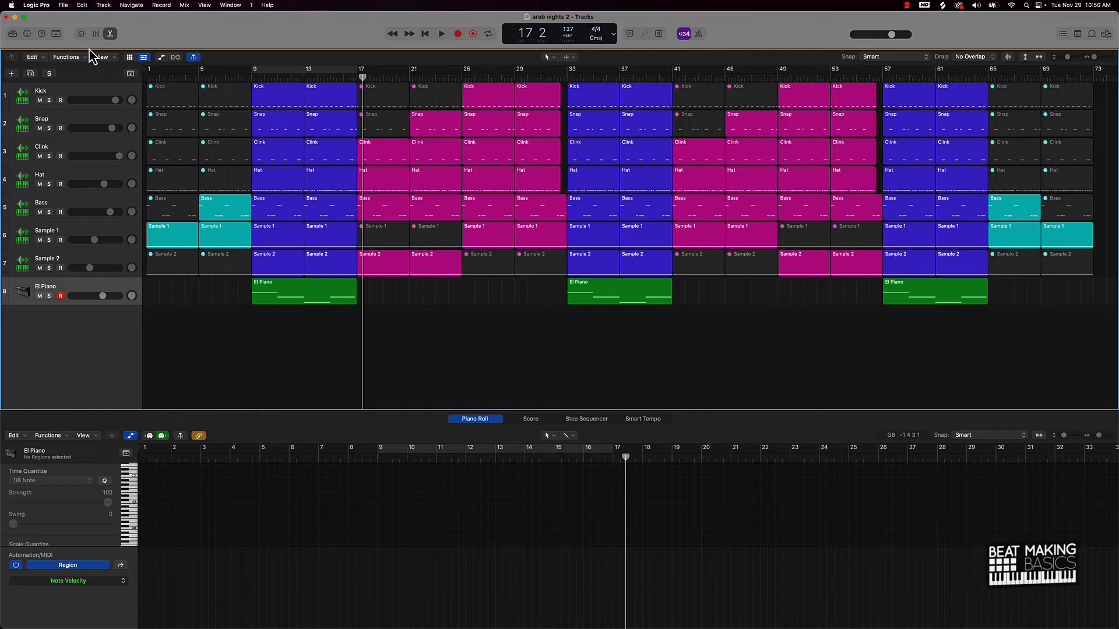
# - Create a software instrument track with the default patch and search the sound library for "hit"
pyautogui.click(13, 74)
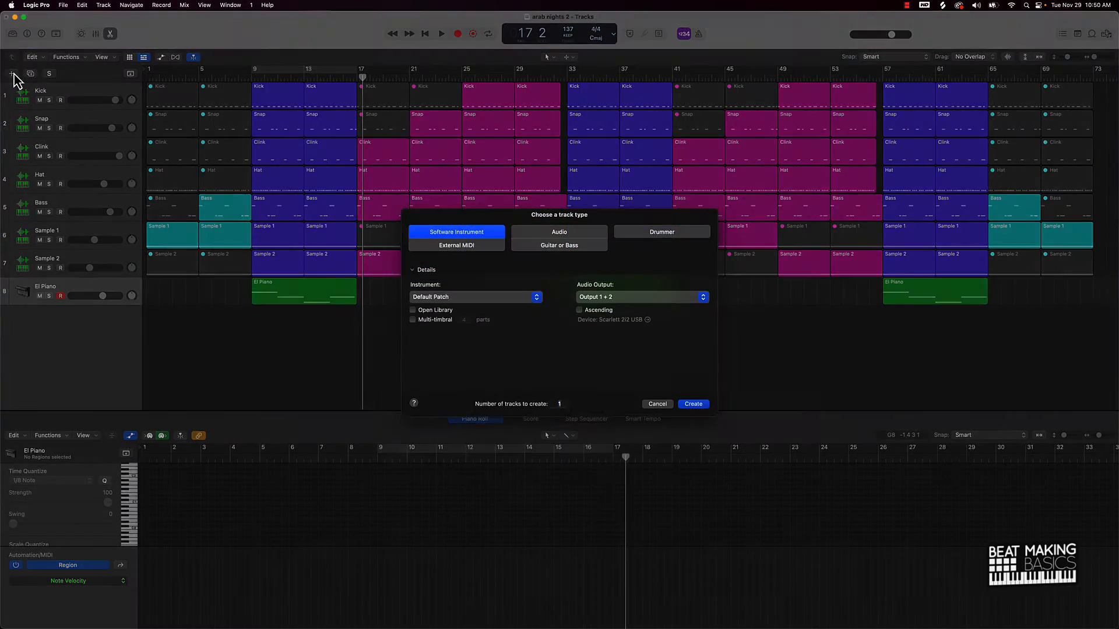
pyautogui.click(696, 411)
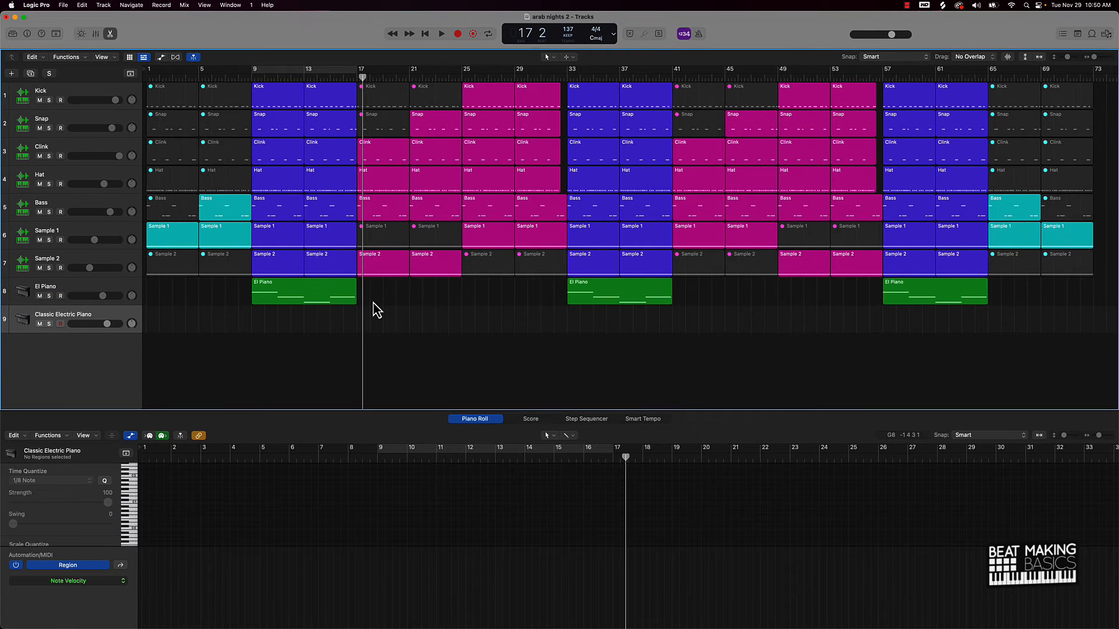
pyautogui.click(12, 34)
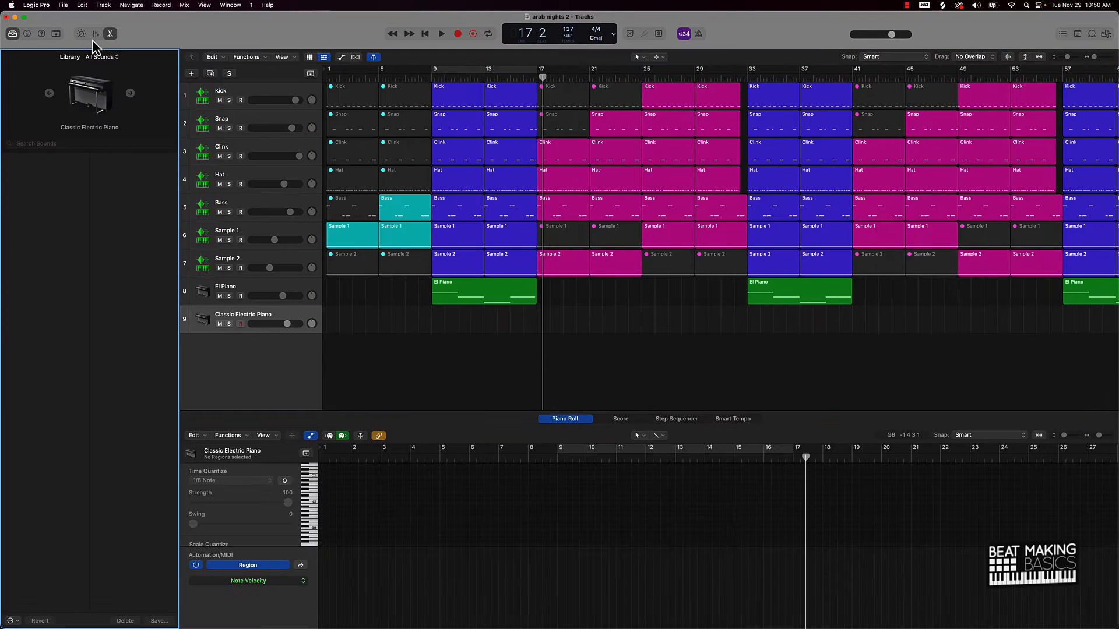
pyautogui.click(101, 142)
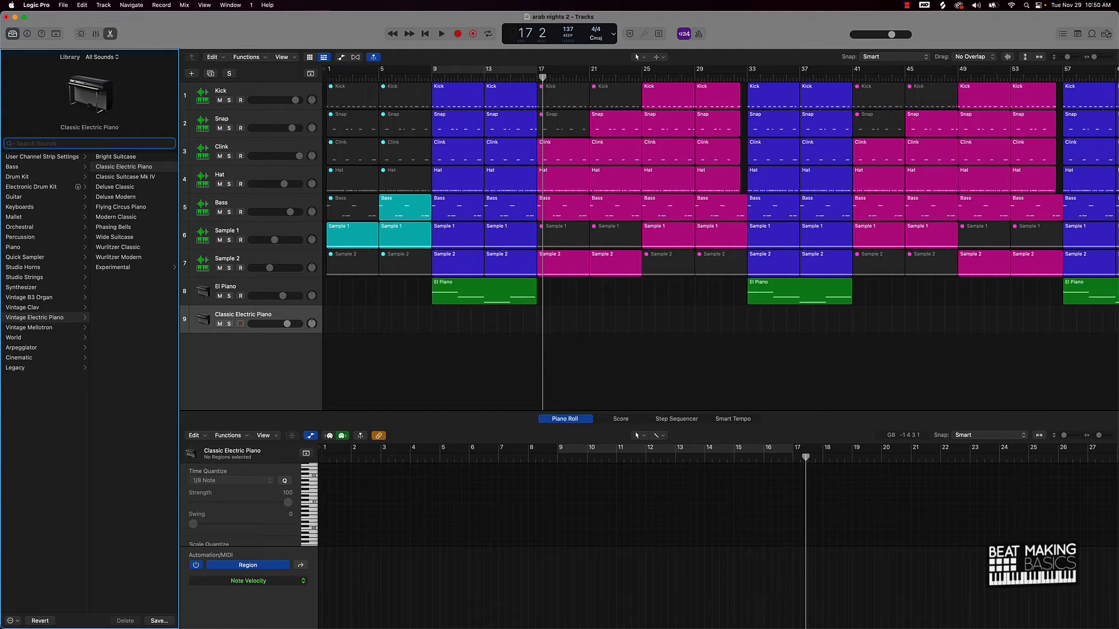
pyautogui.write('hit')
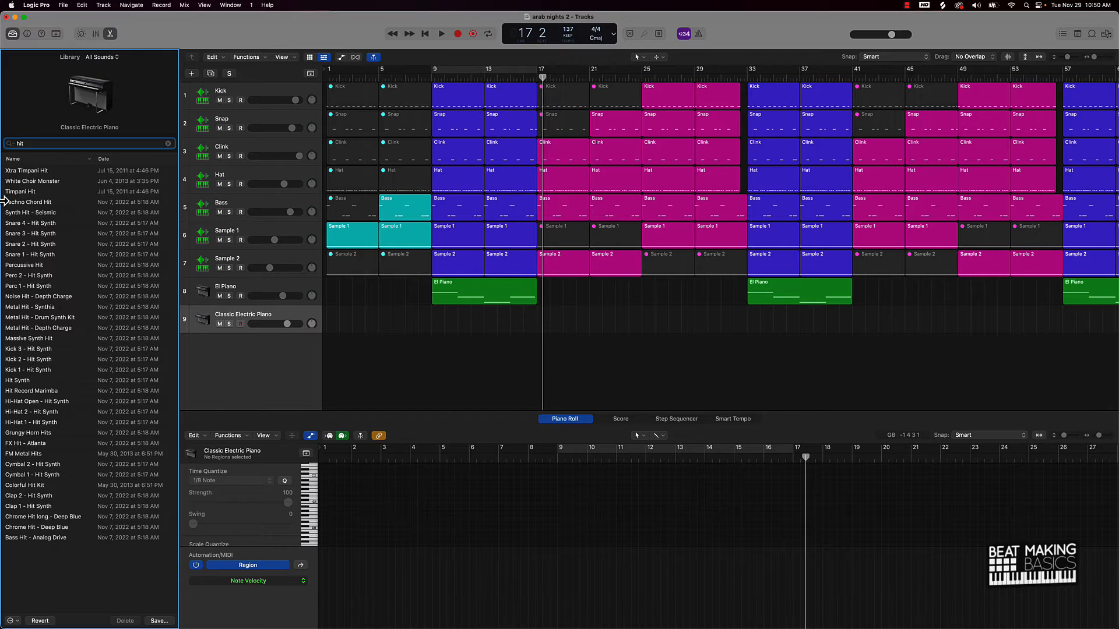
# - Audition the Perc 1 - Hit Synth, Percussive Hit, Synth Hit - Seismic and Techno Chord Hit patches on the new track
pyautogui.click(46, 287)
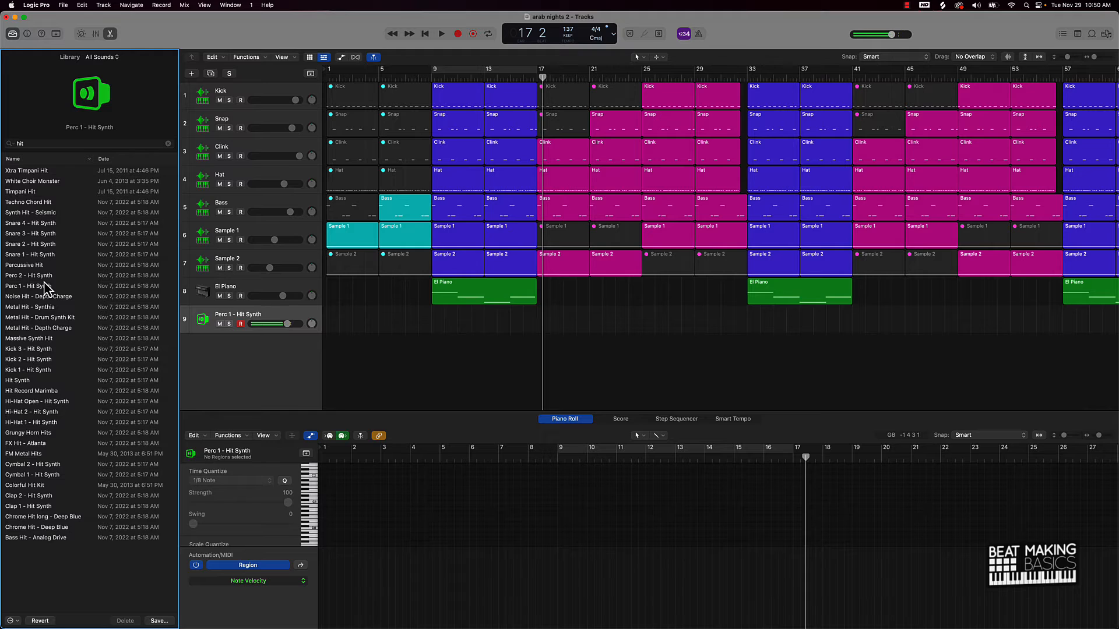
pyautogui.click(40, 267)
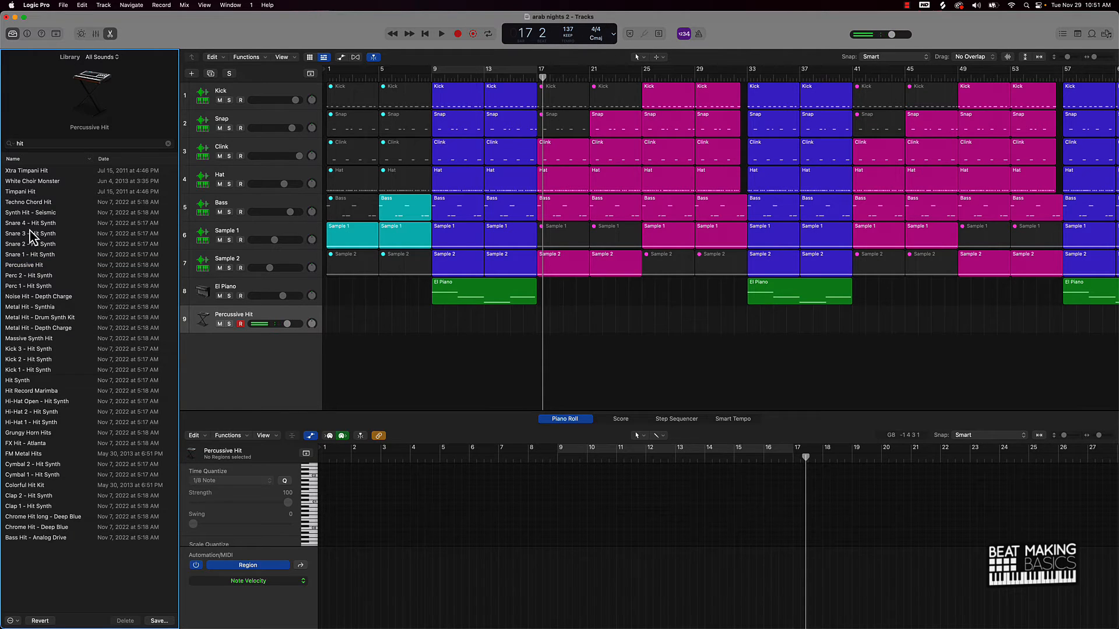
pyautogui.click(26, 215)
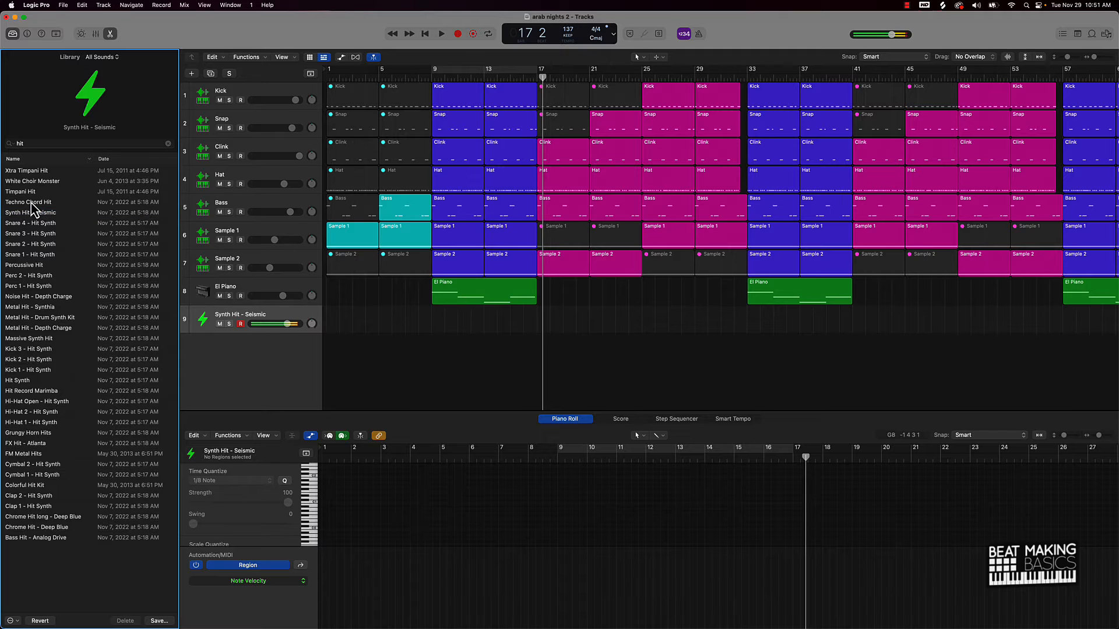
pyautogui.click(31, 203)
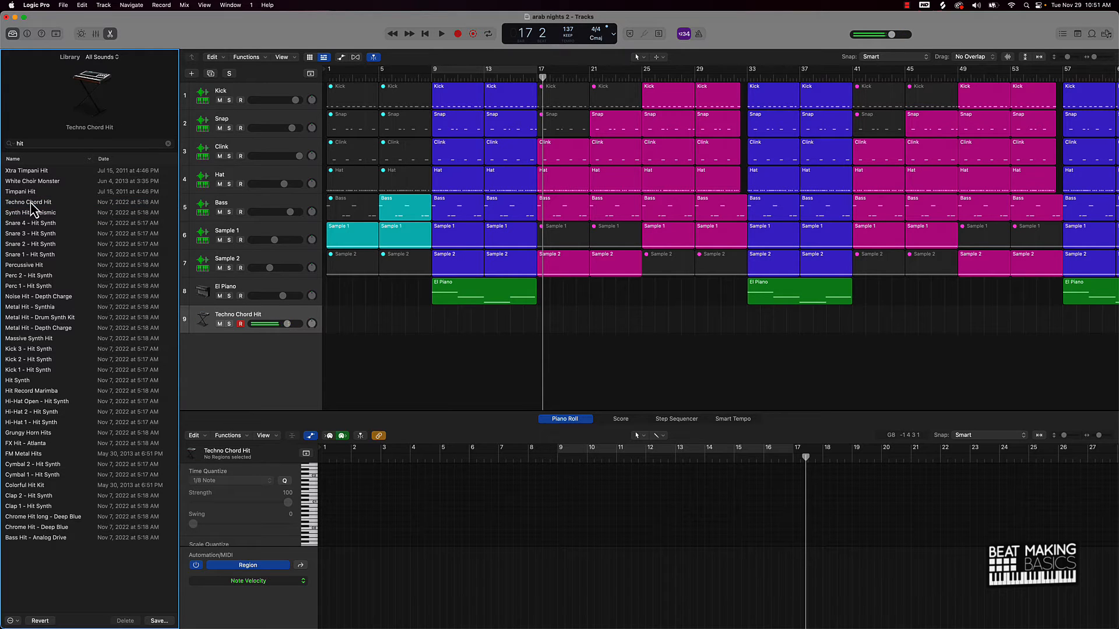
# - Play the song from the start while auditioning other hit patches, including FX Hit - Atlanta, Grungy Horn Hits and Chrome Hit long - Deep Blue
pyautogui.press('Return')
pyautogui.press('space')
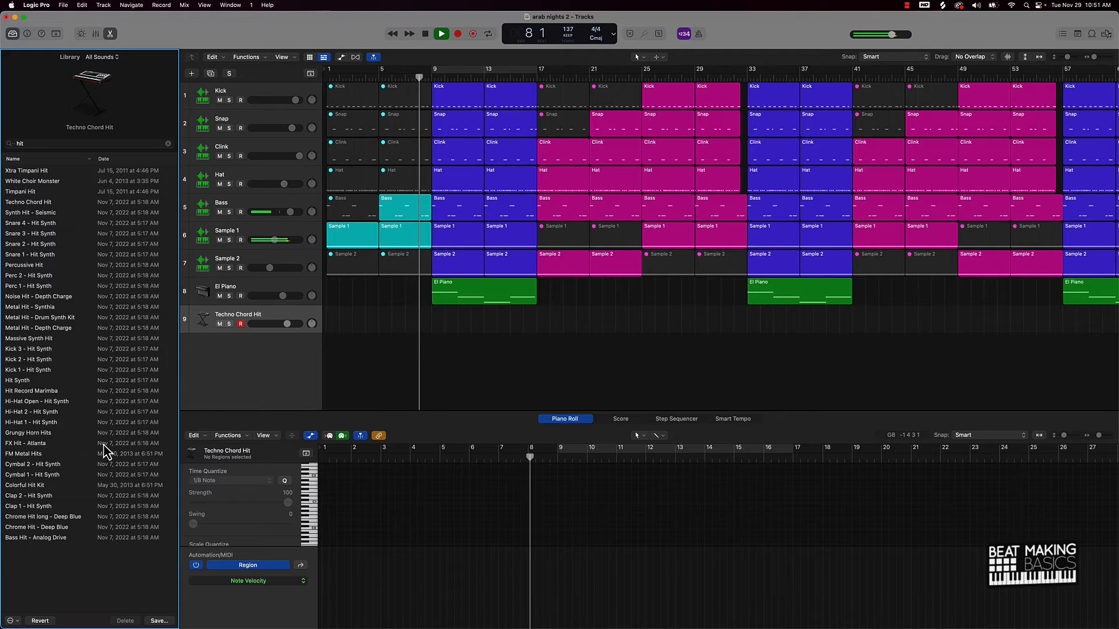
pyautogui.click(33, 444)
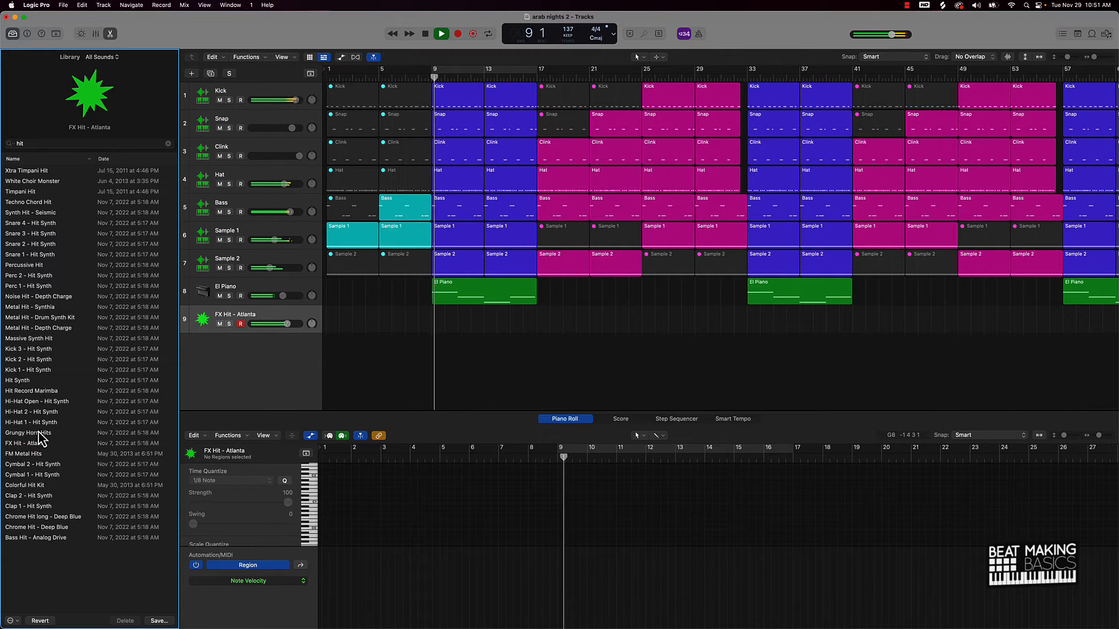
pyautogui.click(39, 433)
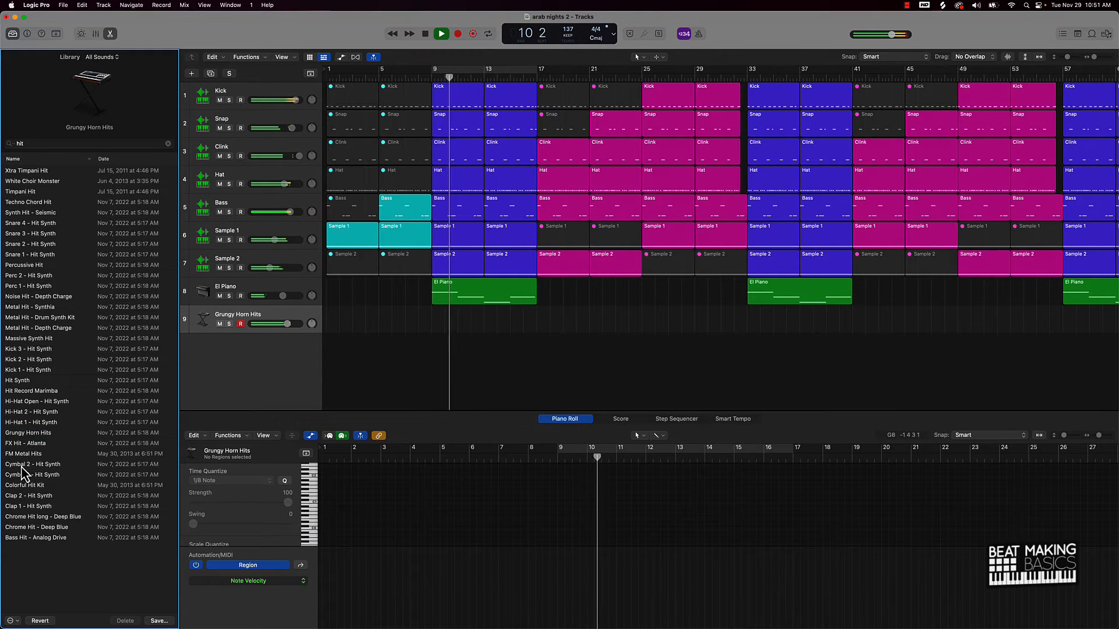
pyautogui.click(30, 454)
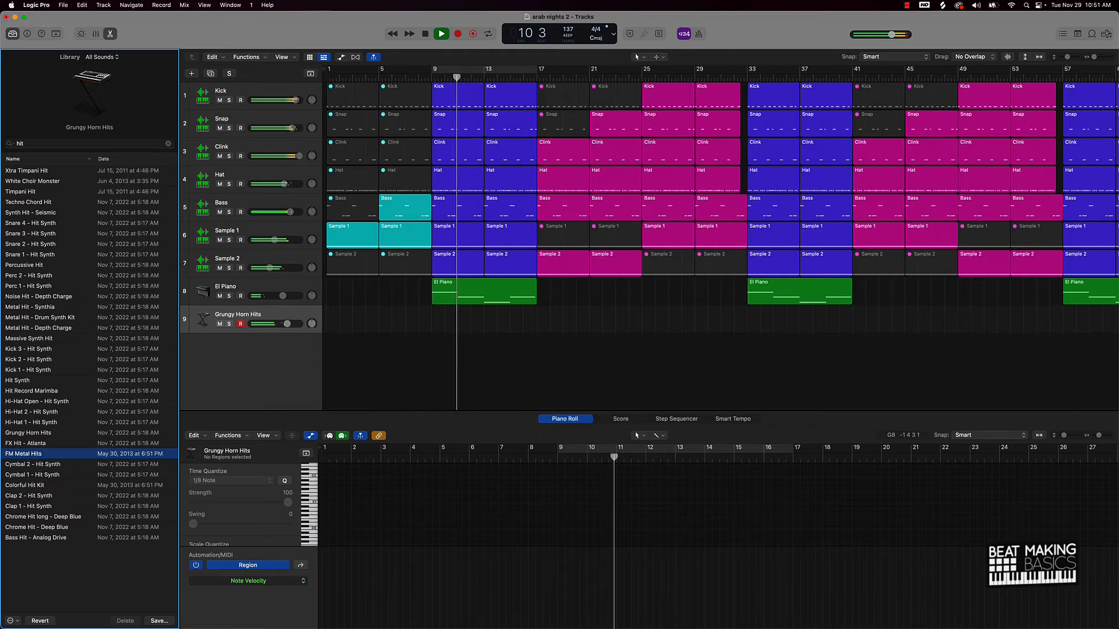
pyautogui.click(41, 412)
pyautogui.click(50, 402)
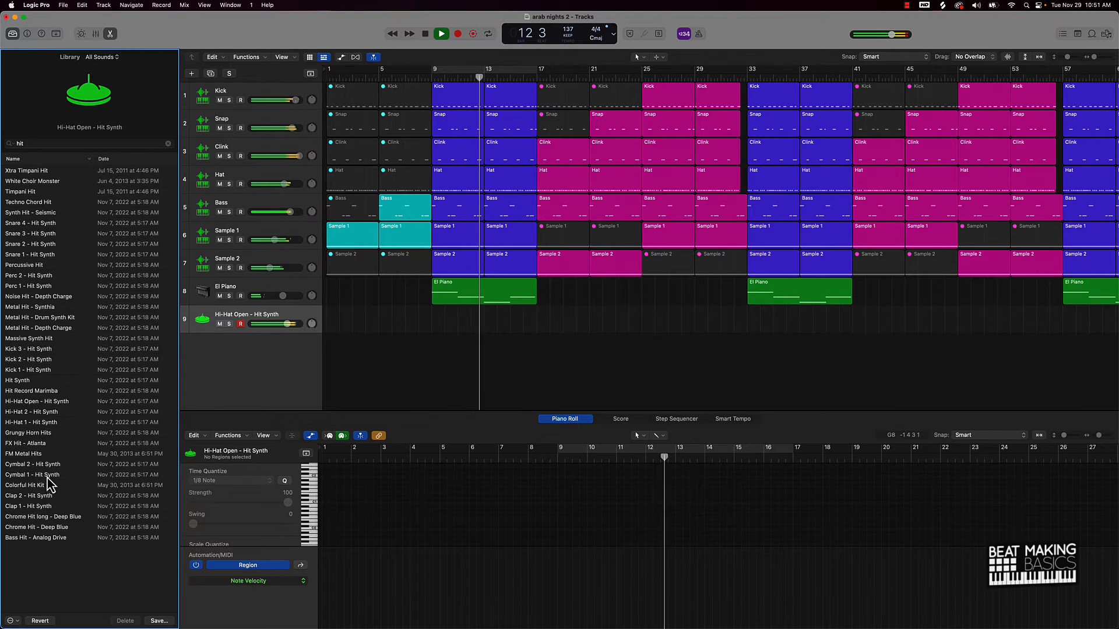
pyautogui.click(36, 527)
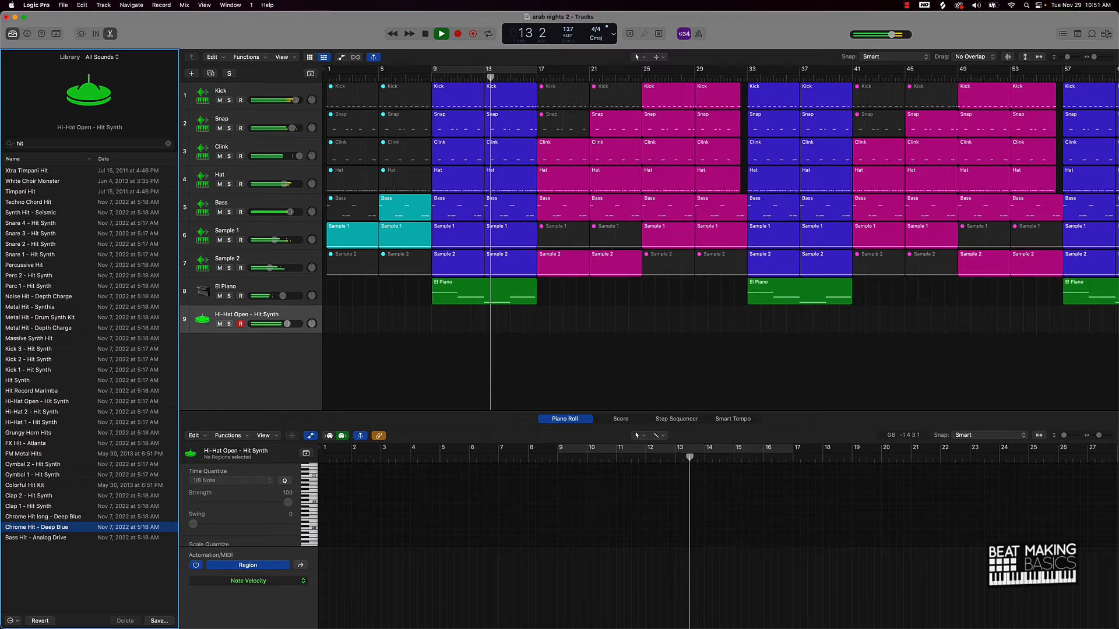
pyautogui.click(46, 516)
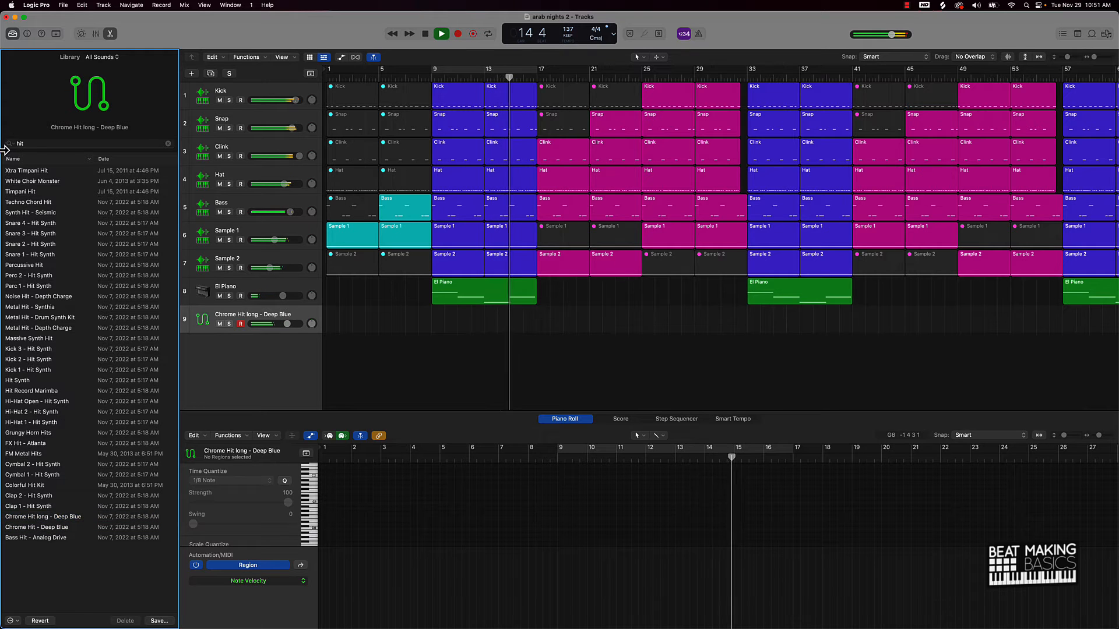
# - Load the Techno Chord Hit patch and record chord hits on the new track from bar 17 until past bar 37
pyautogui.click(28, 204)
pyautogui.press('r')
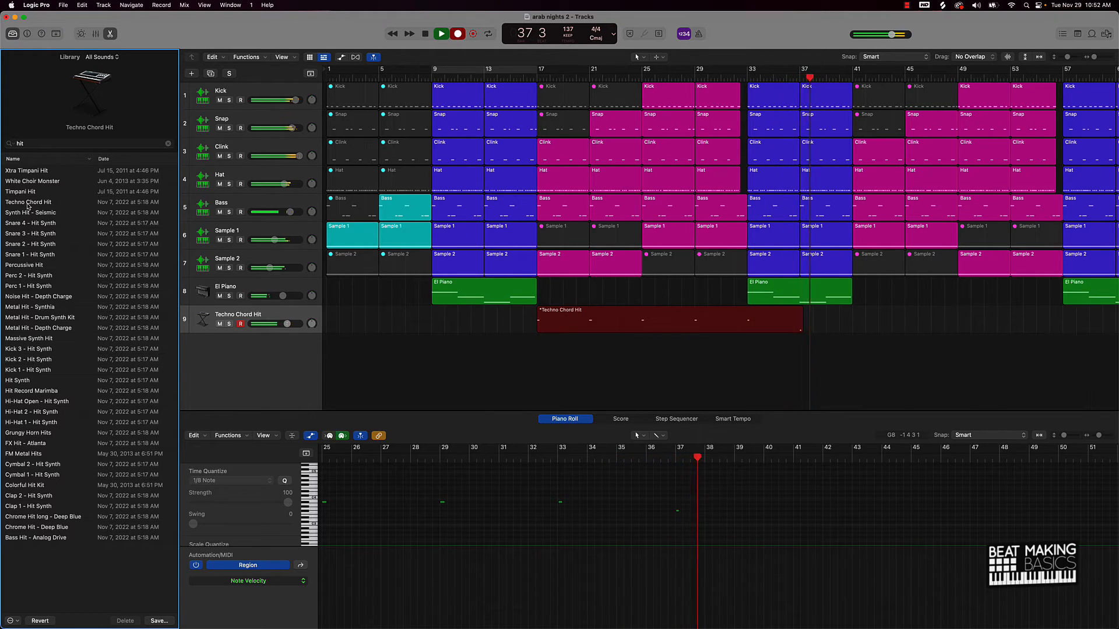
pyautogui.press('space')
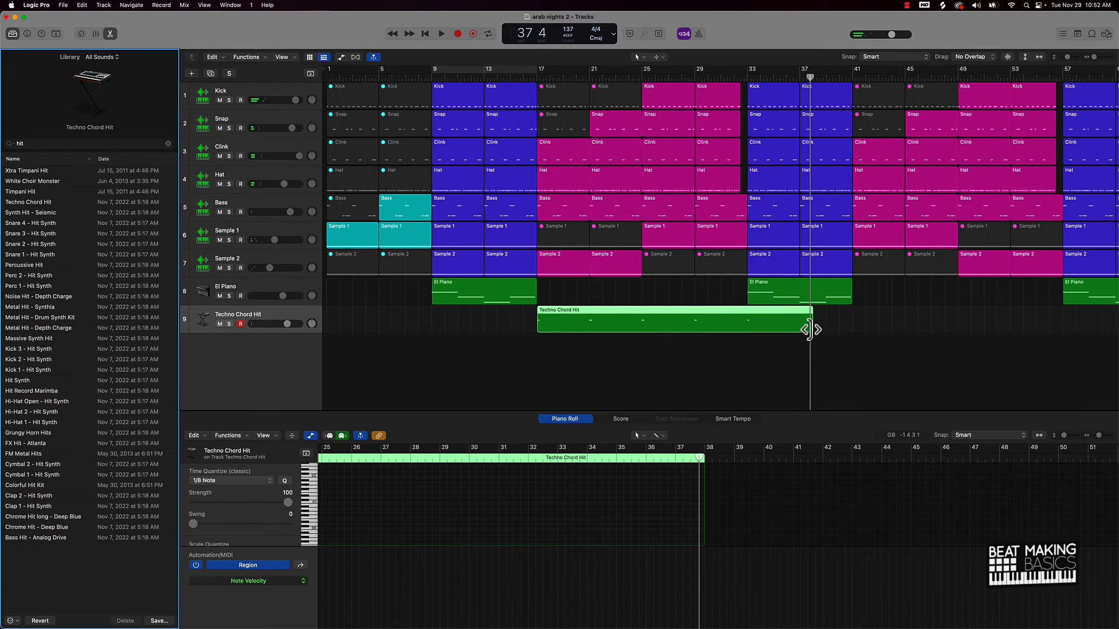
# - Trim the recorded Techno Chord Hit region to end at bar 33 and quantize all its notes to 1/8 Note
pyautogui.moveTo(810, 330); pyautogui.dragTo(746, 331)
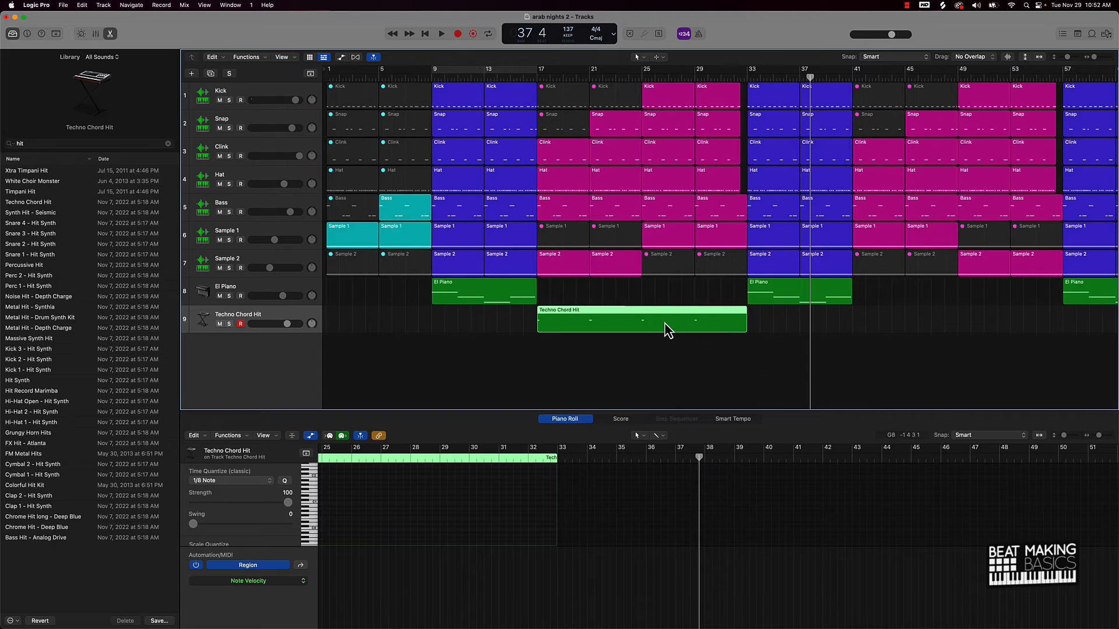
pyautogui.doubleClick(661, 320)
pyautogui.doubleClick(661, 321)
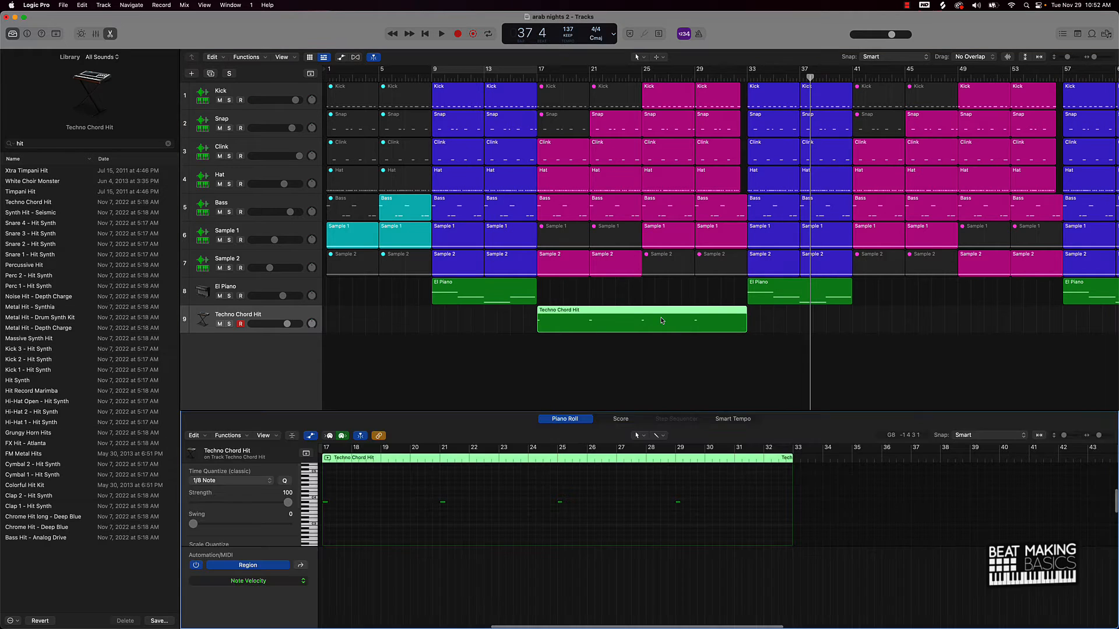
pyautogui.press('super+a')
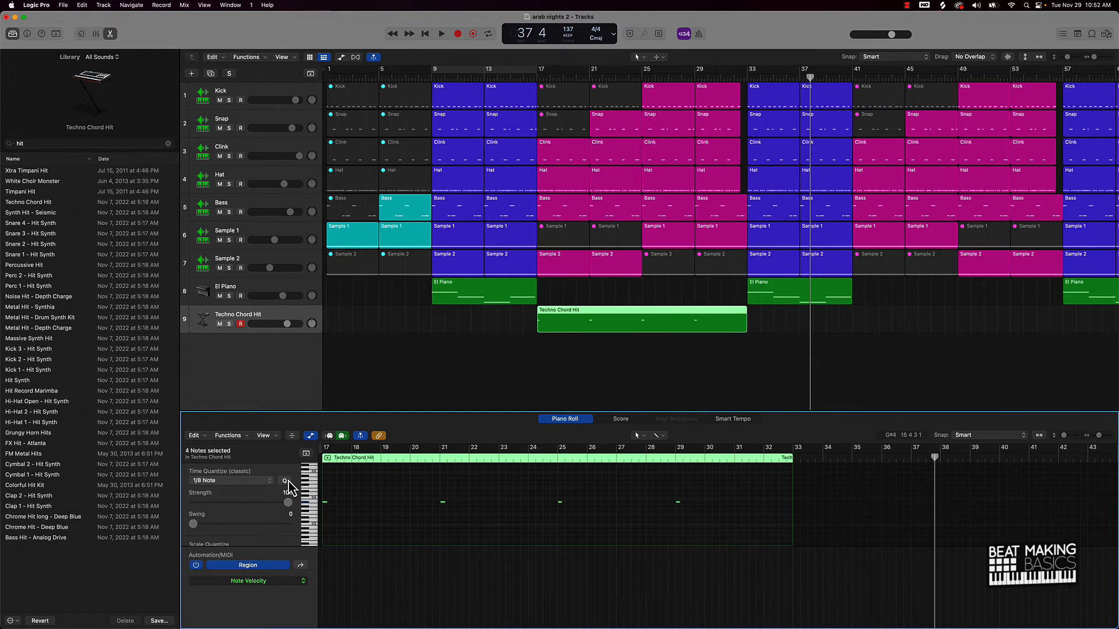
pyautogui.click(655, 365)
# - Copy the Techno Chord Hit region to bar 41
pyautogui.scroll(-3, 619, 348)
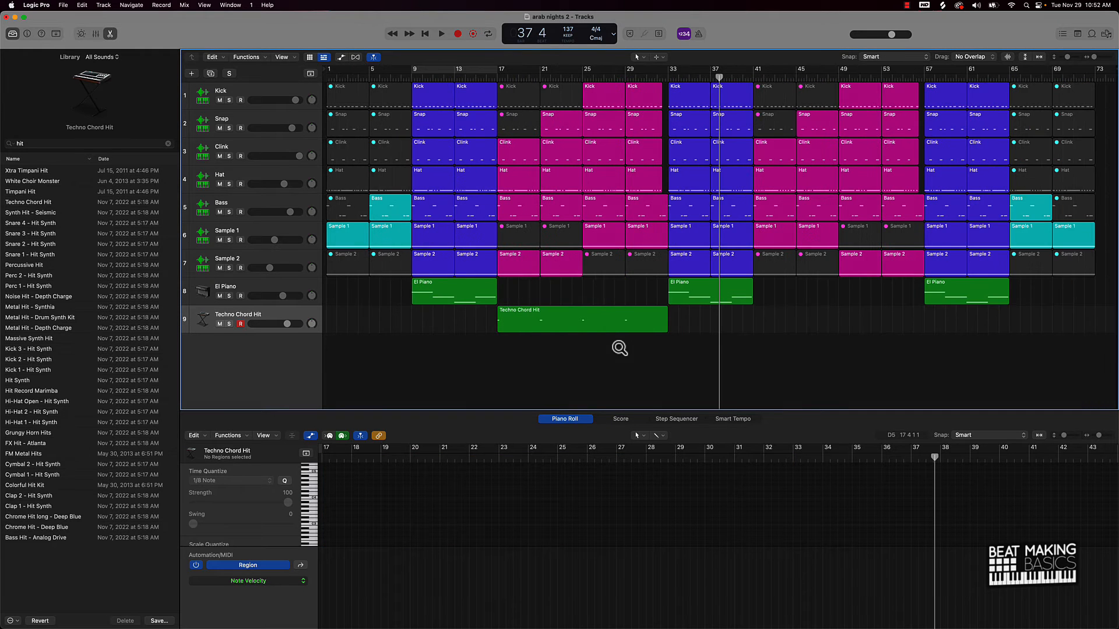
pyautogui.moveTo(530, 328); pyautogui.dragTo(783, 327)
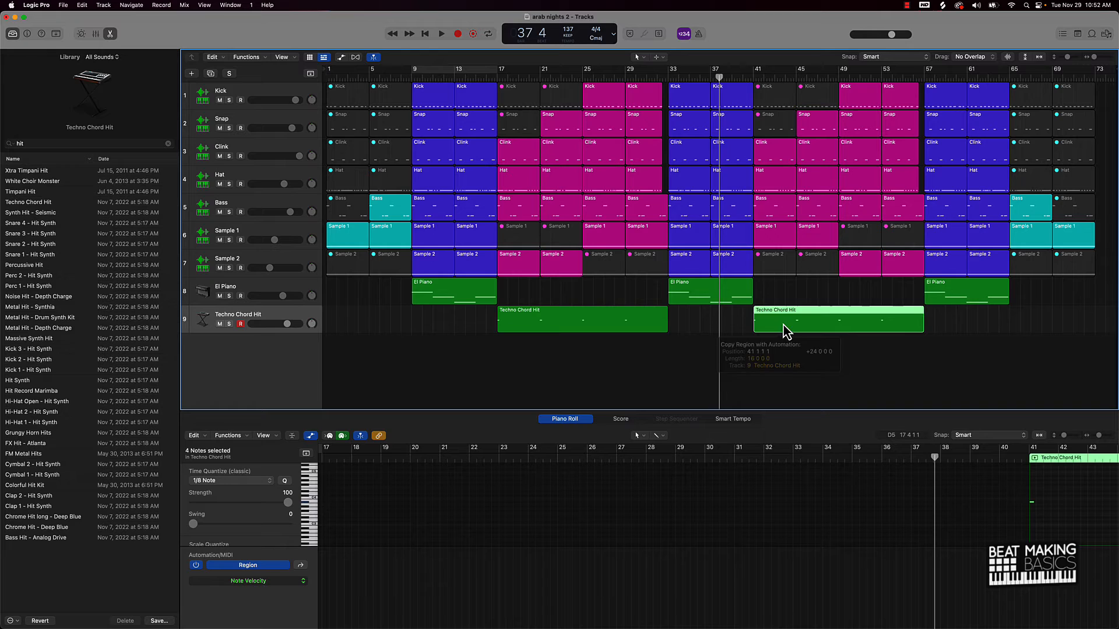
pyautogui.click(869, 364)
# - Play the arrangement from the start to review it and select the regions on the Techno Chord Hit track
pyautogui.press('Return')
pyautogui.press('space')
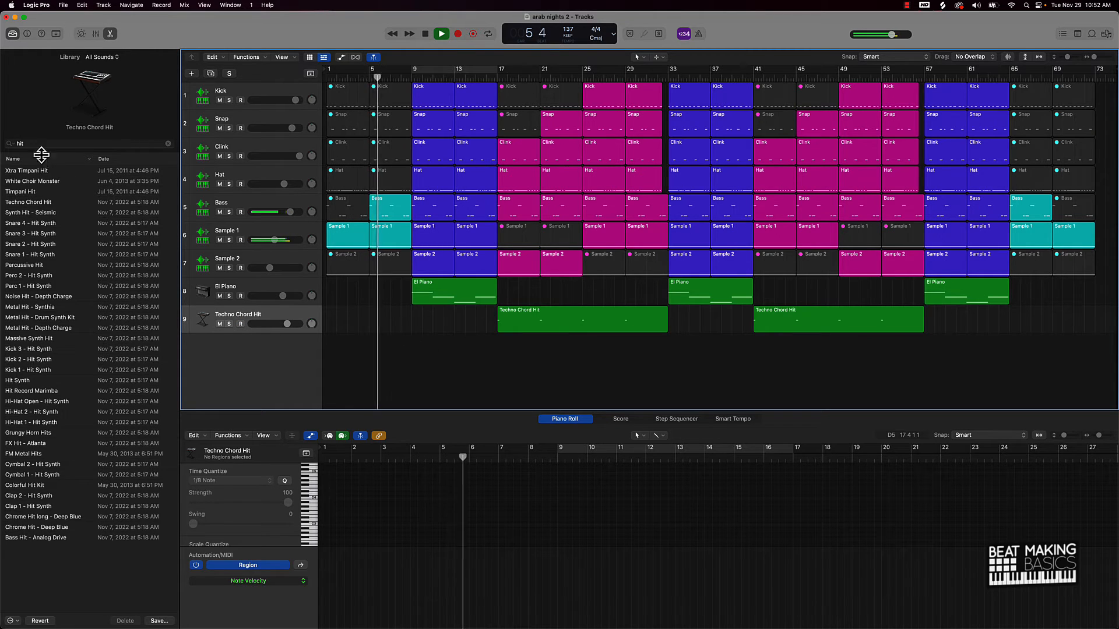
pyautogui.click(205, 314)
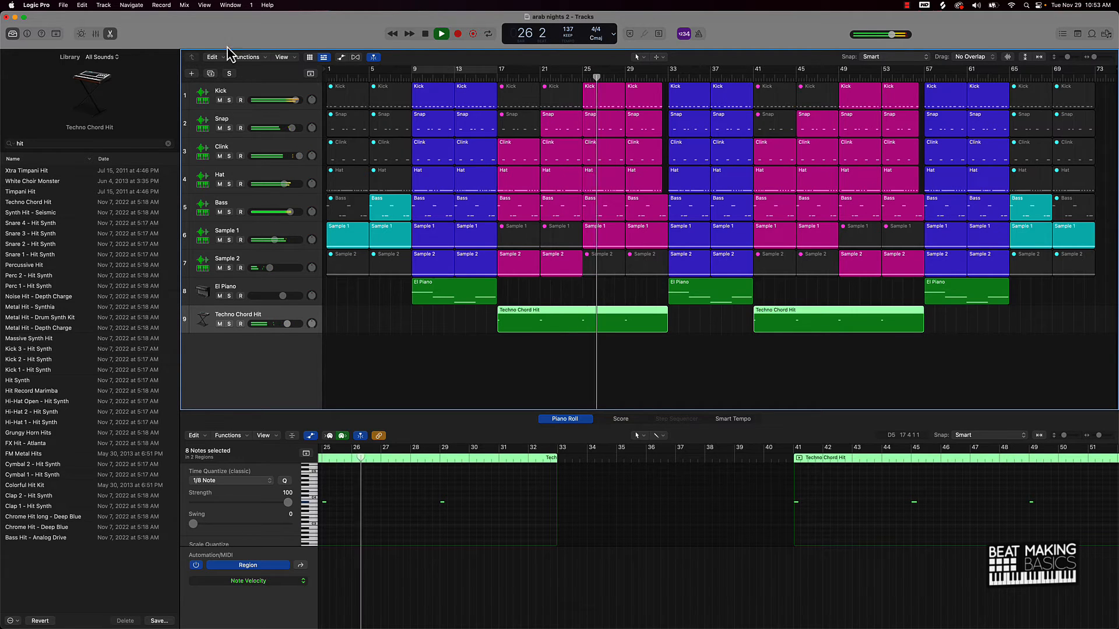
# - Deselect the regions, stop playback, and create a new track with the same settings as the Techno Chord Hit track
pyautogui.click(512, 358)
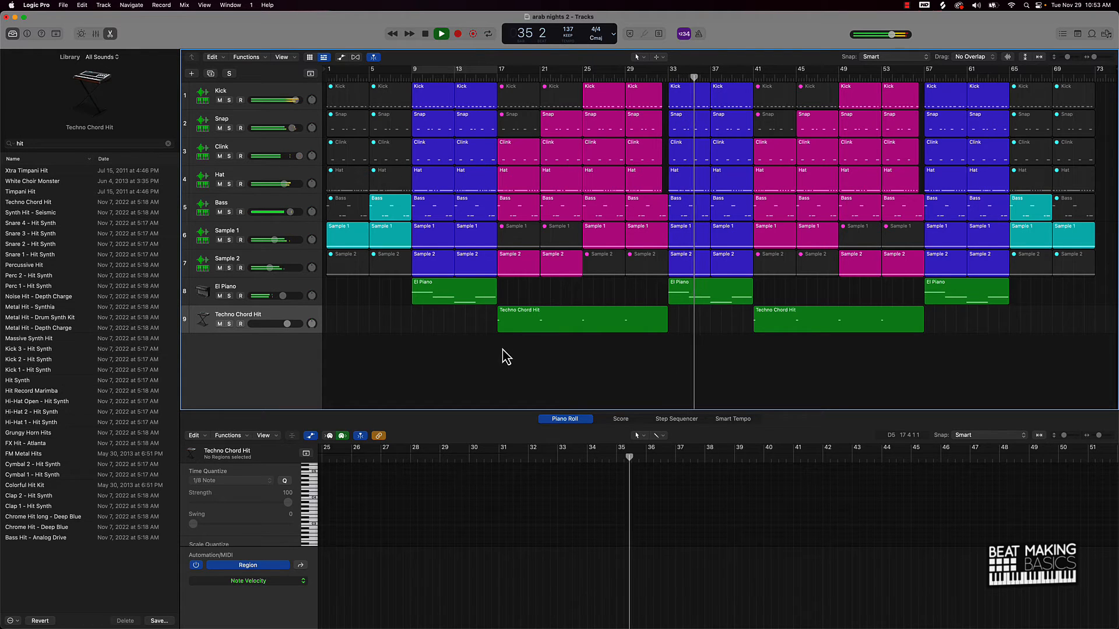
pyautogui.press('space')
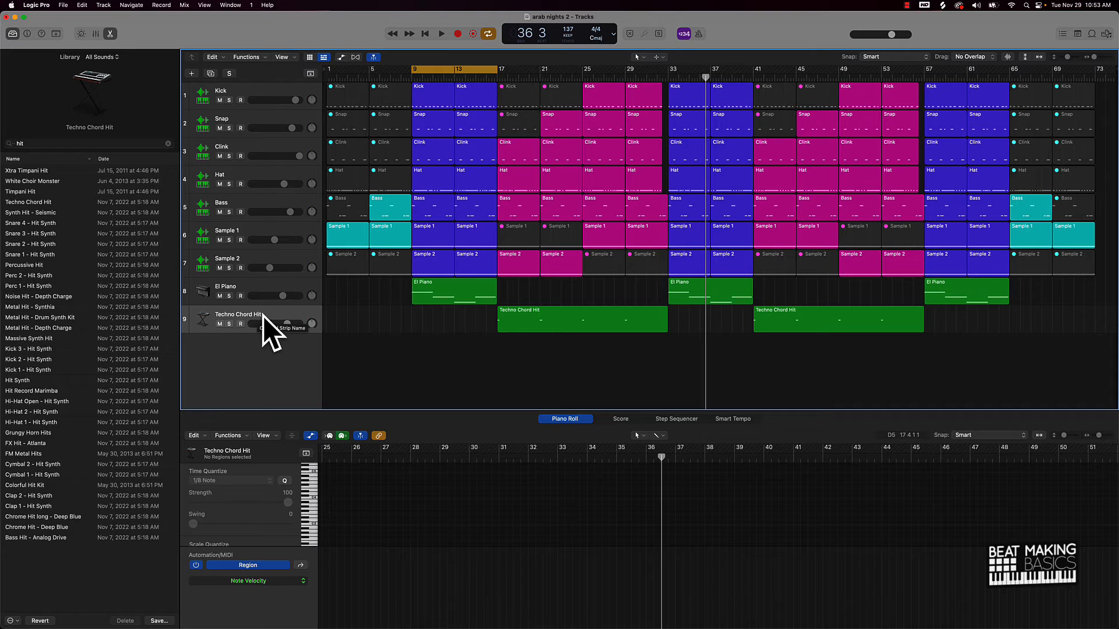
pyautogui.press('super+d')
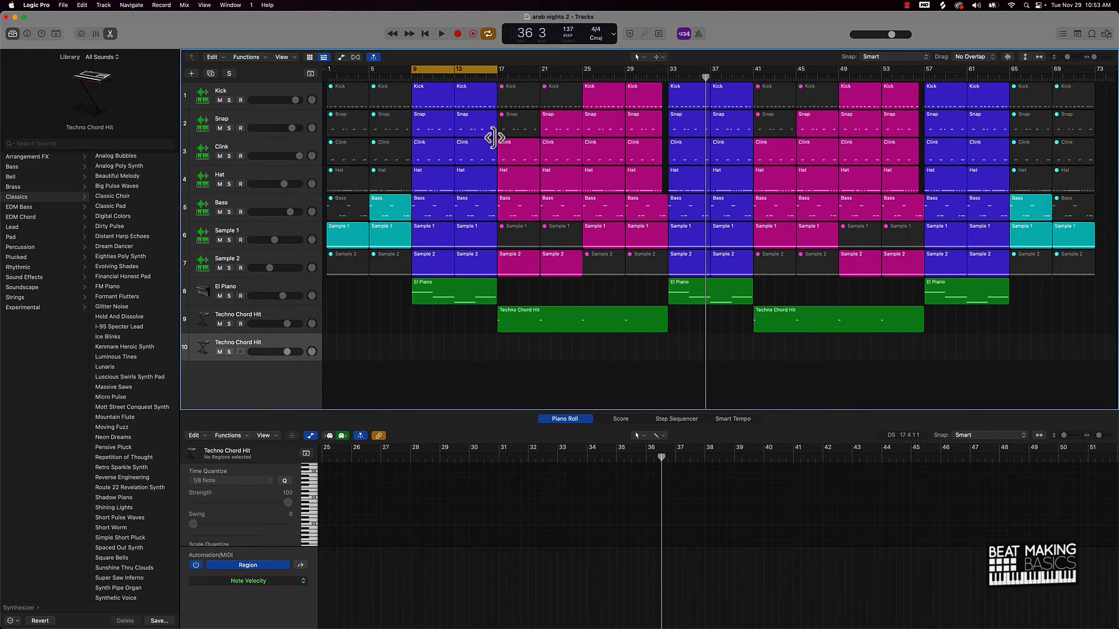
# - Move the playhead to the start of bar 9
pyautogui.press('Return')
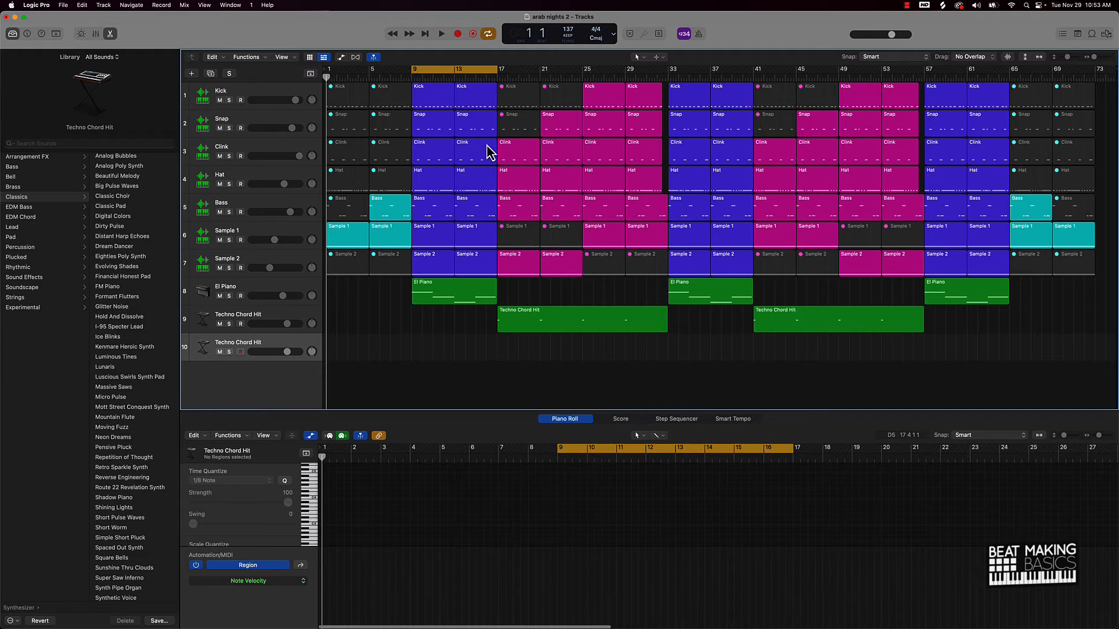
pyautogui.press('.')
pyautogui.press('.')
pyautogui.press('.')
pyautogui.press('.')
pyautogui.press('.')
pyautogui.press('.')
pyautogui.press('.')
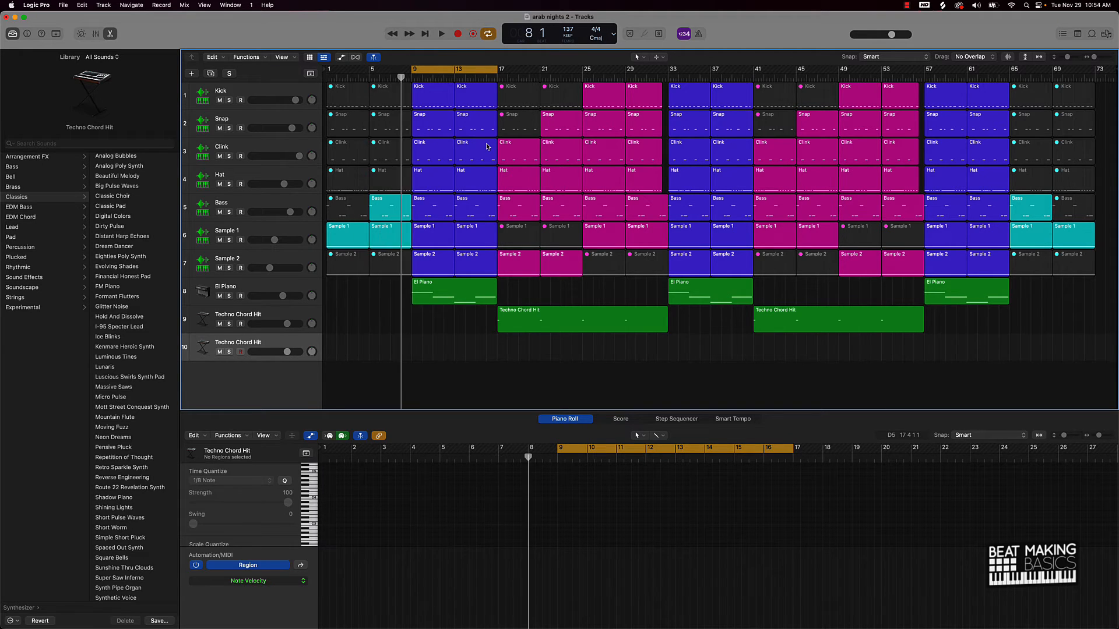
pyautogui.press('Return')
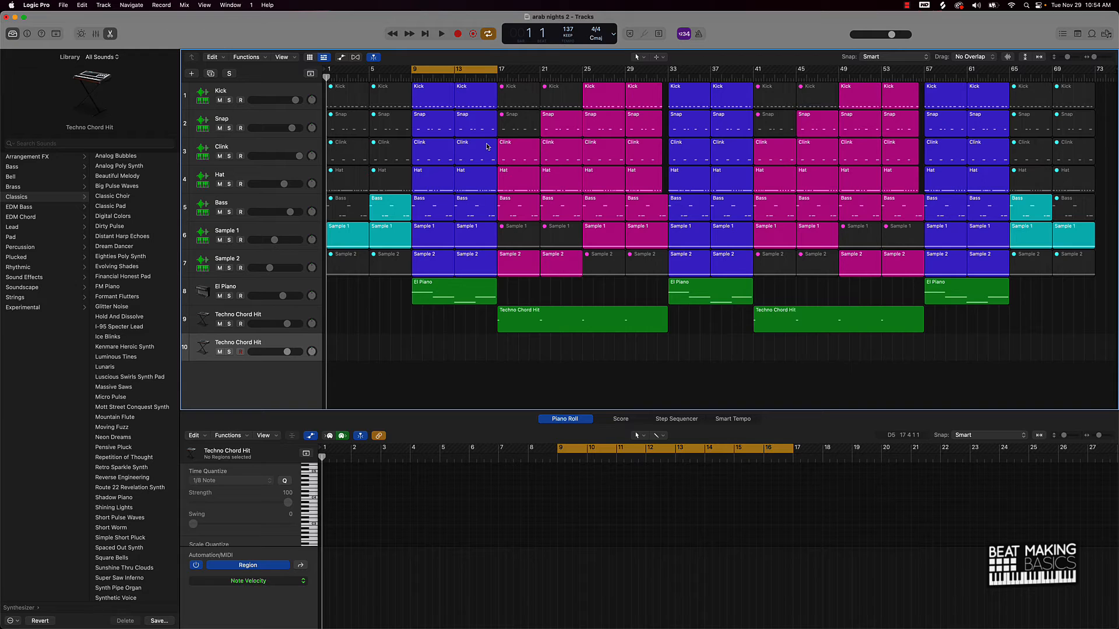
pyautogui.press('.')
pyautogui.press('.')
pyautogui.press('.')
pyautogui.press('.')
pyautogui.press('.')
pyautogui.press('.')
pyautogui.press('.')
pyautogui.press('.')
pyautogui.press('.')
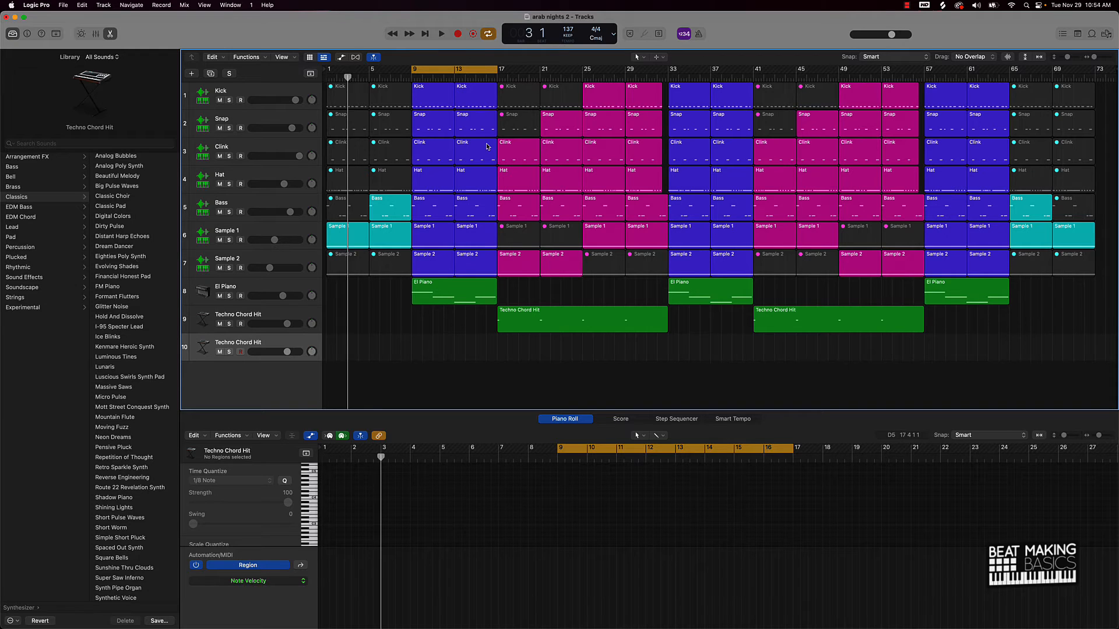
pyautogui.press(',')
pyautogui.press(',')
pyautogui.press(',')
pyautogui.press(',')
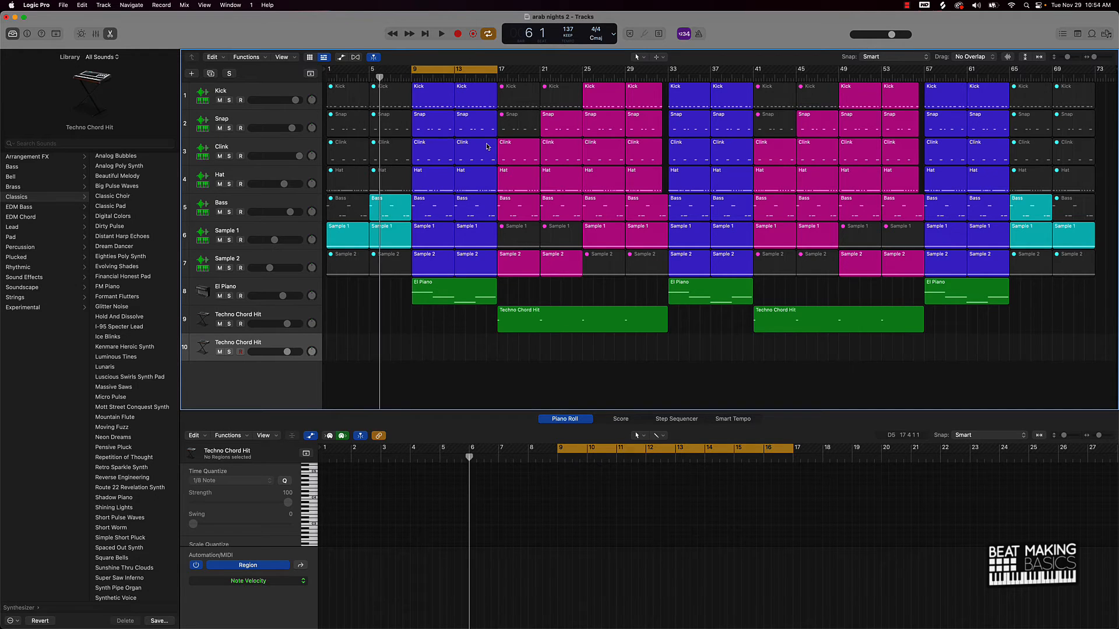
pyautogui.press('.')
pyautogui.press('.')
pyautogui.press('.')
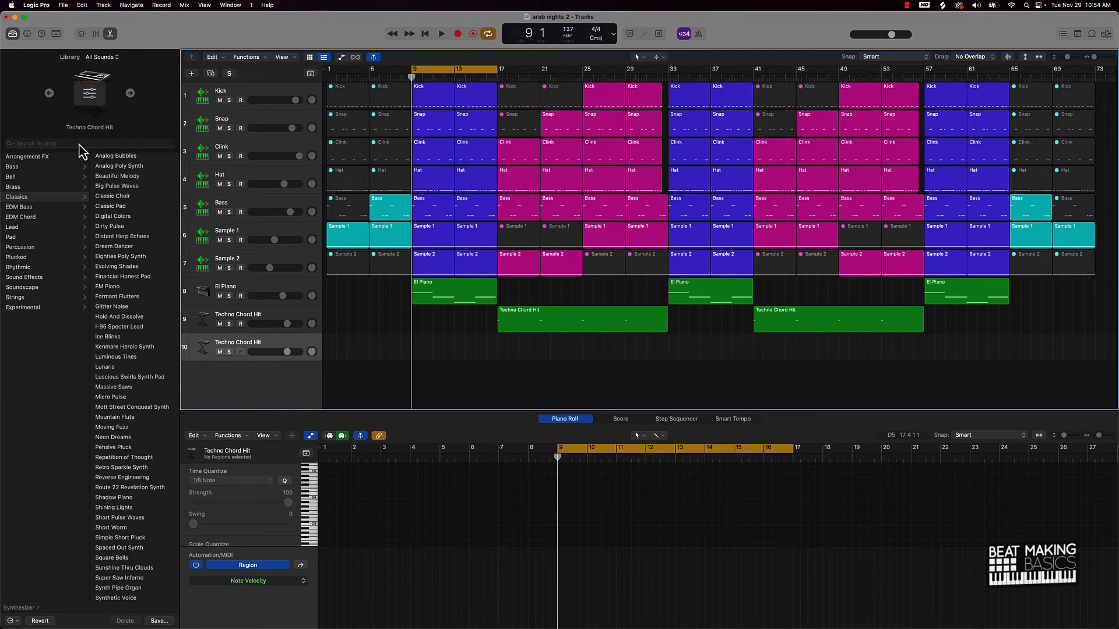
pyautogui.press('space')
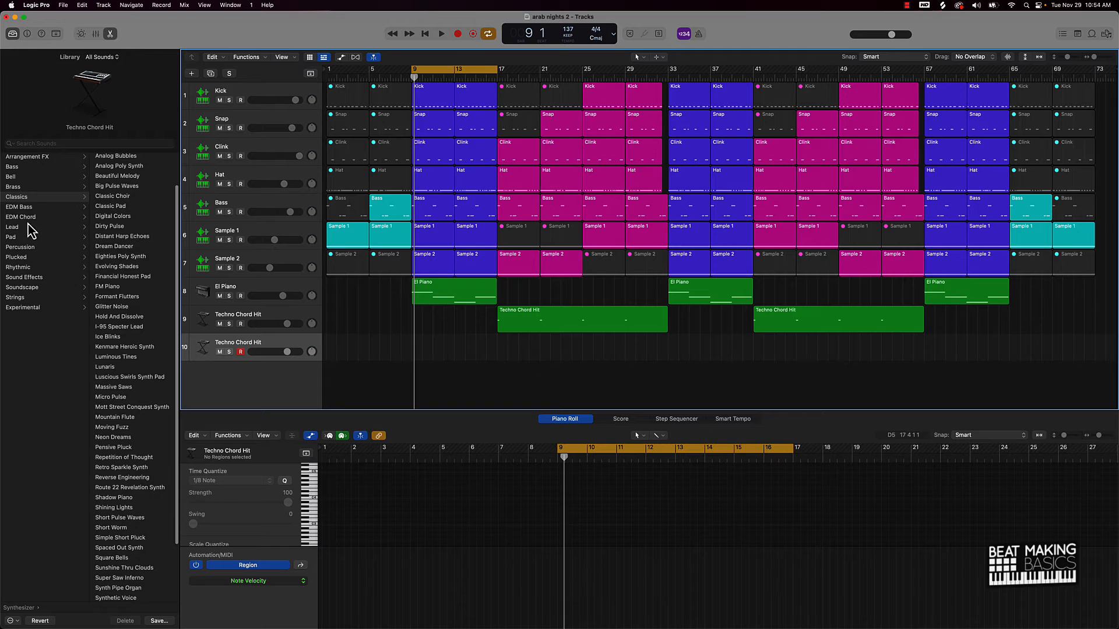
# - Load the Boesendorfer Grand Piano patch on the new track and record a piano part from bar 9 to bar 16
pyautogui.hscroll(-5, 36, 205)
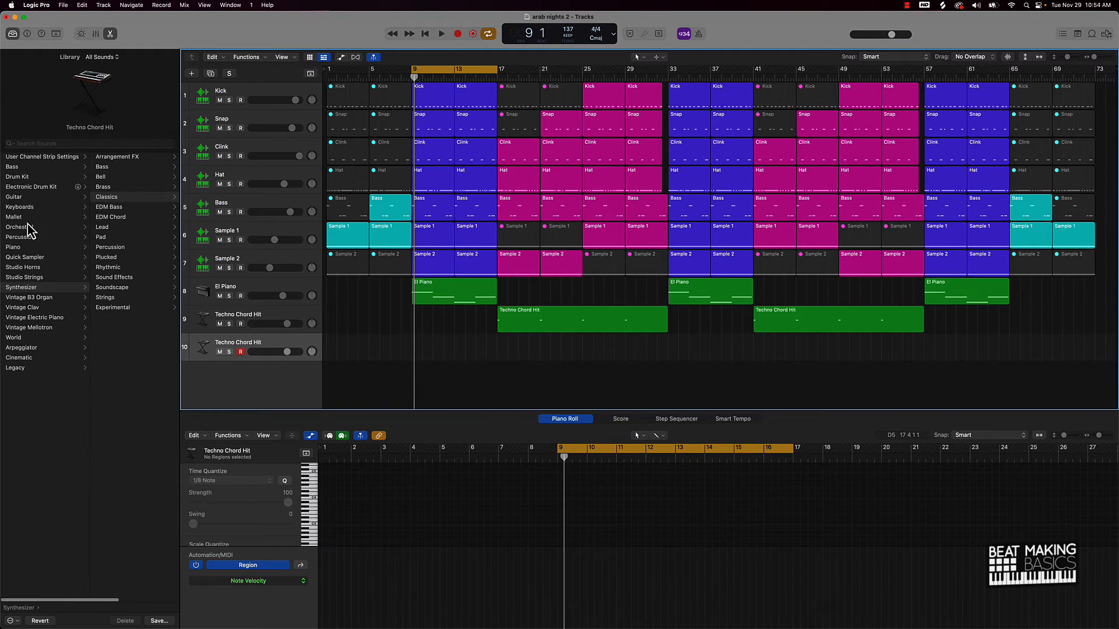
pyautogui.click(24, 247)
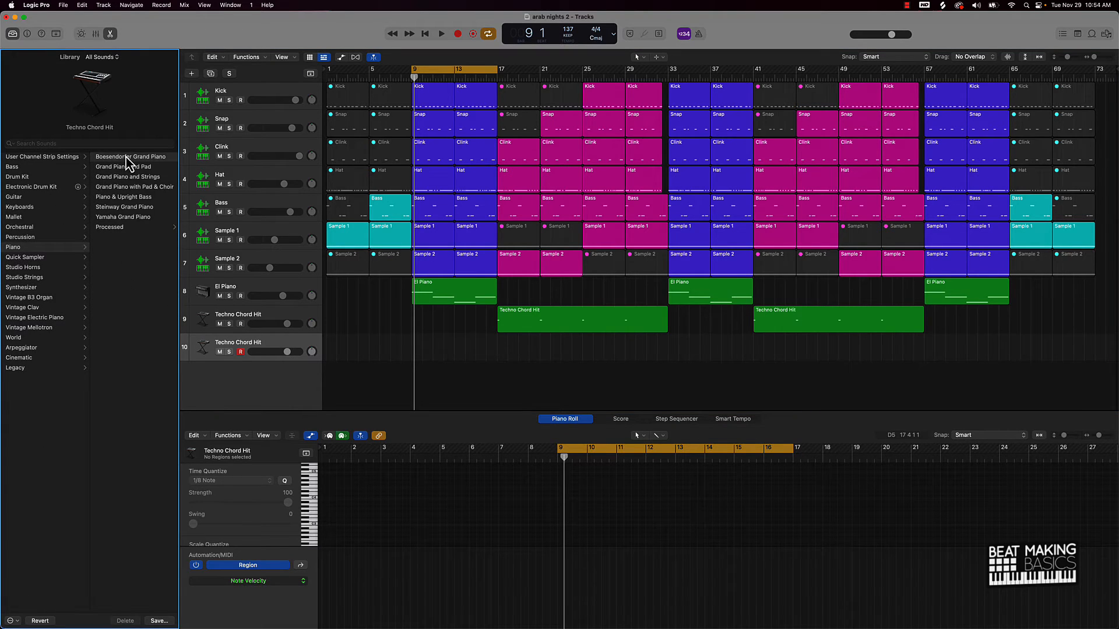
pyautogui.click(127, 157)
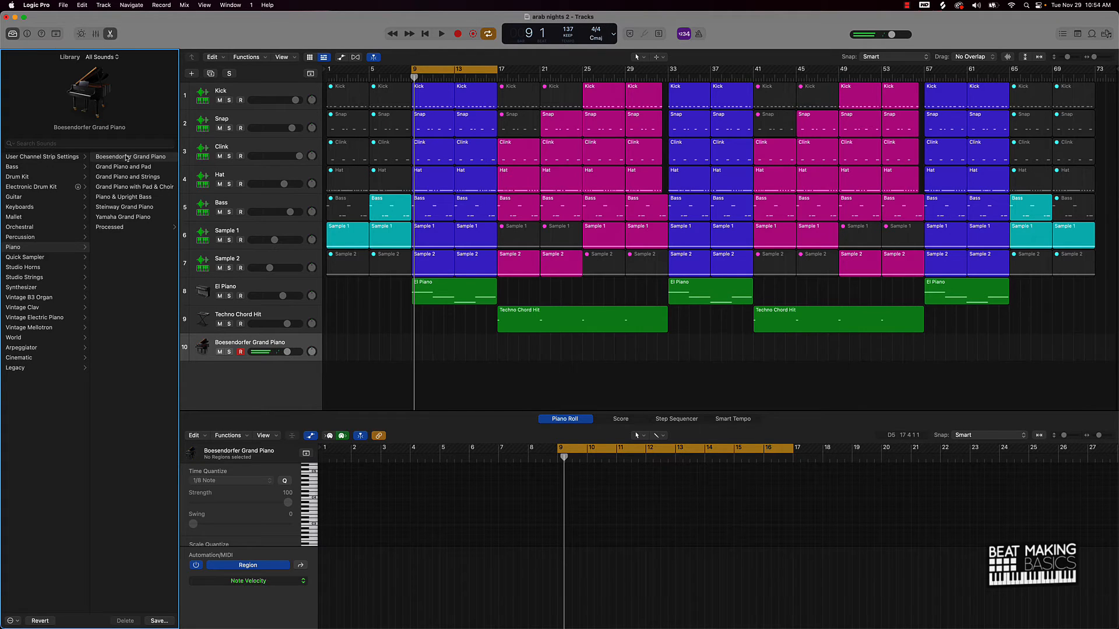
pyautogui.press('r')
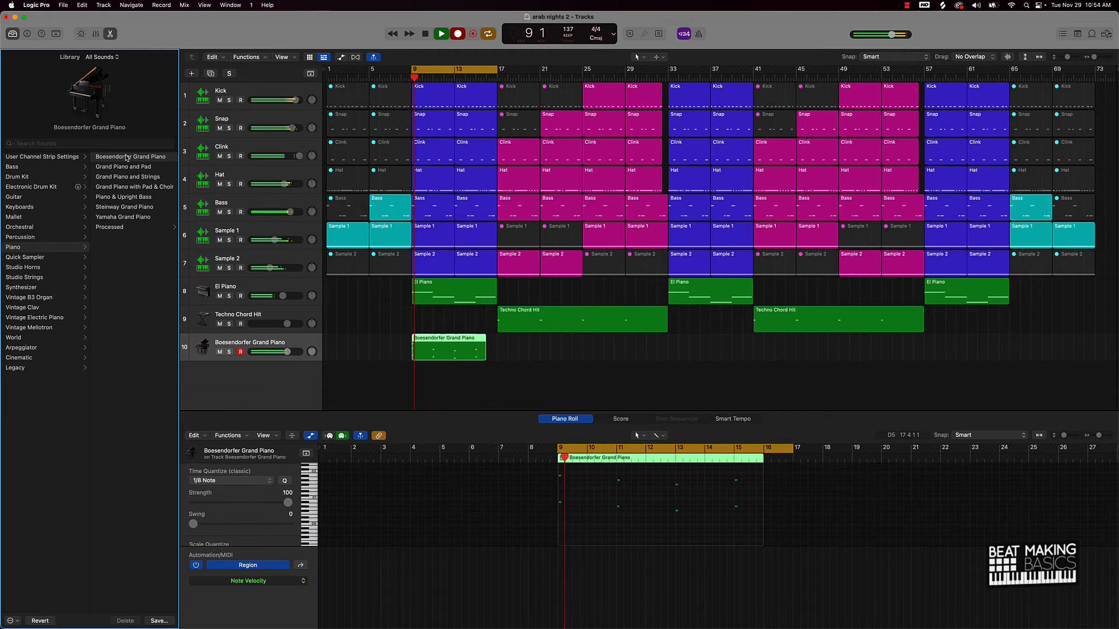
pyautogui.press('space')
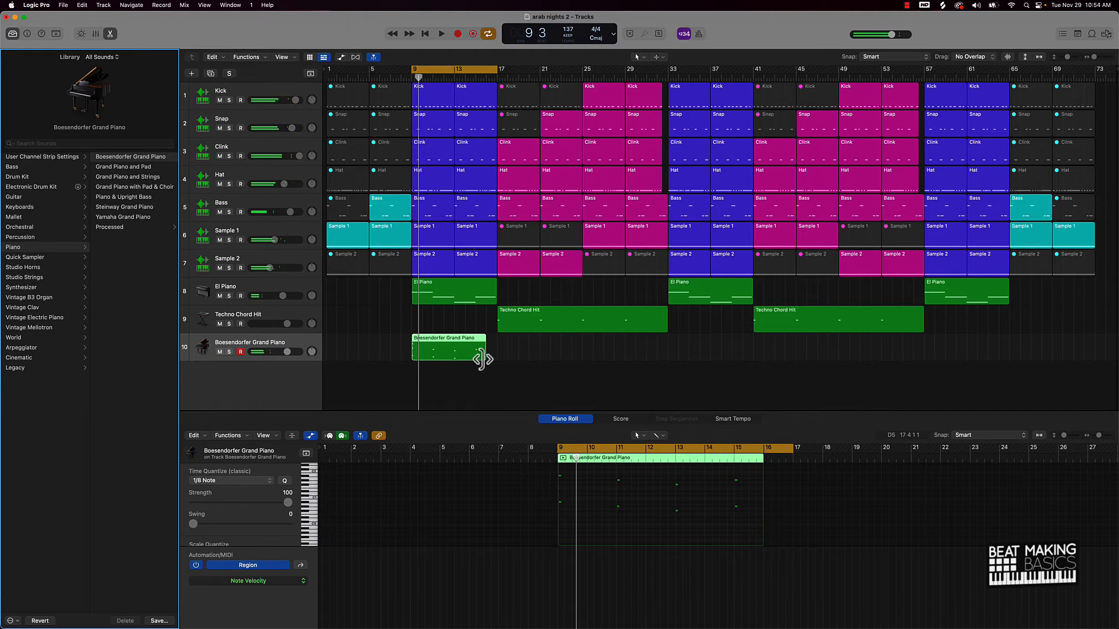
# - Extend the recorded Boesendorfer Grand Piano region to end at bar 17 and quantize all its notes to 1/8 Note
pyautogui.moveTo(482, 359); pyautogui.dragTo(497, 357)
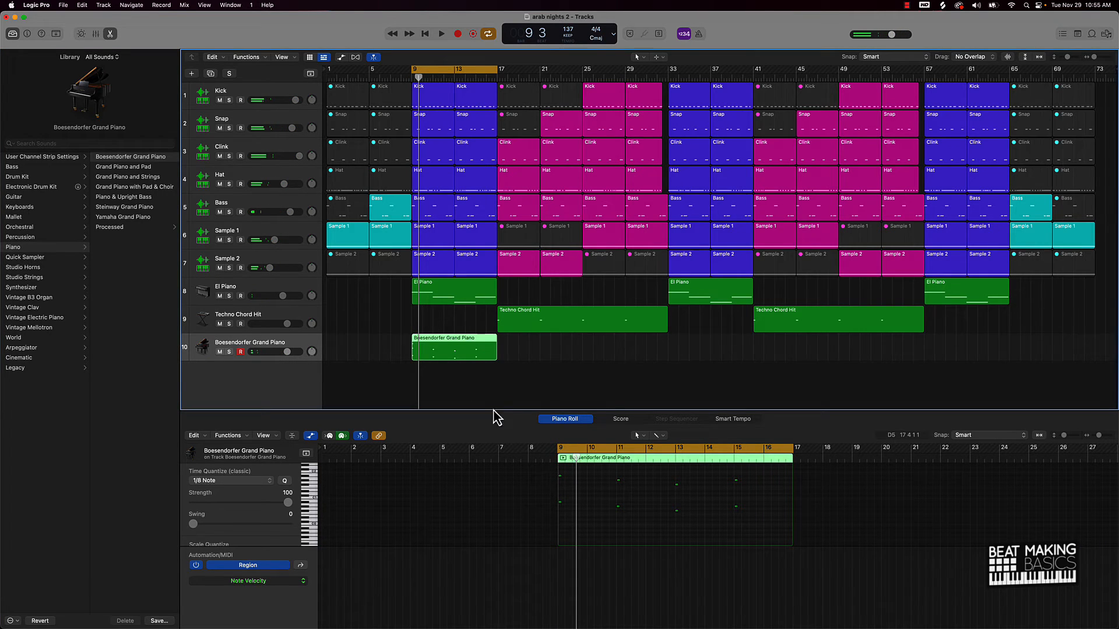
pyautogui.click(606, 546)
pyautogui.press('super+a')
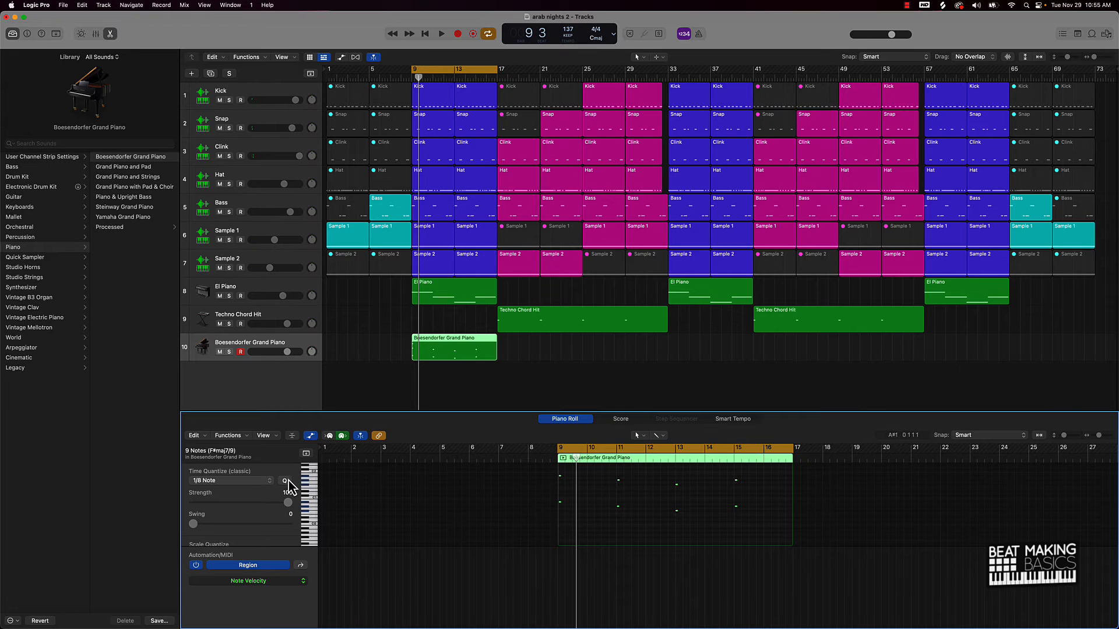
# - Copy the Boesendorfer Grand Piano region to bars 33 and 57
pyautogui.click(473, 372)
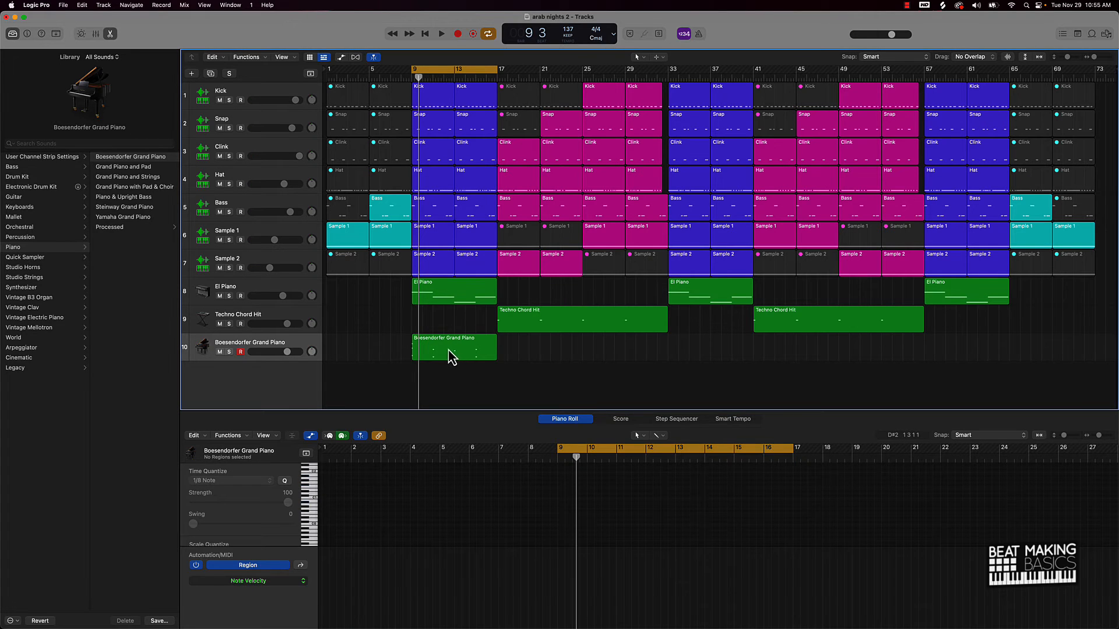
pyautogui.moveTo(450, 351); pyautogui.dragTo(940, 356)
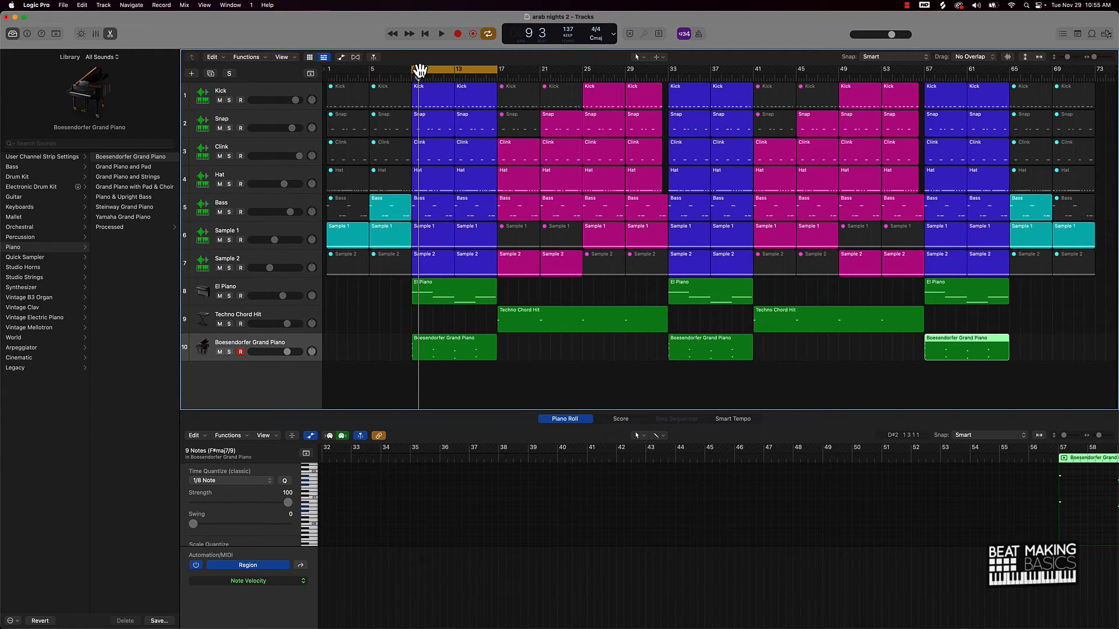
# - Shorten the cycle range to bars 15 through 16 and play it with the bar 13 Bass region open for note editing
pyautogui.moveTo(411, 71); pyautogui.dragTo(476, 71)
pyautogui.click(480, 210)
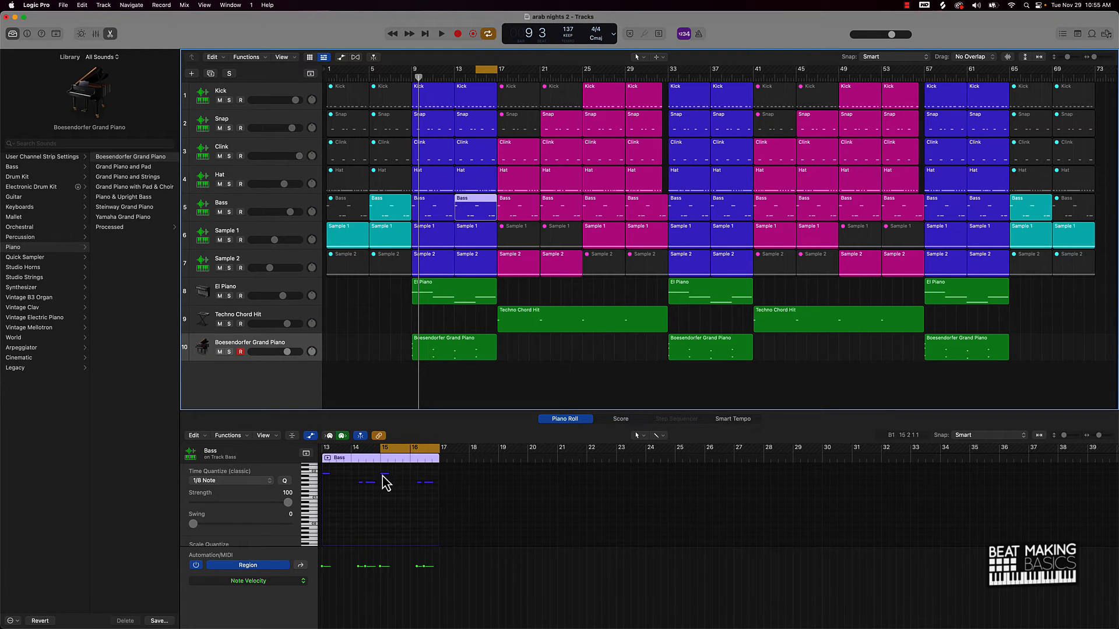
pyautogui.press('space')
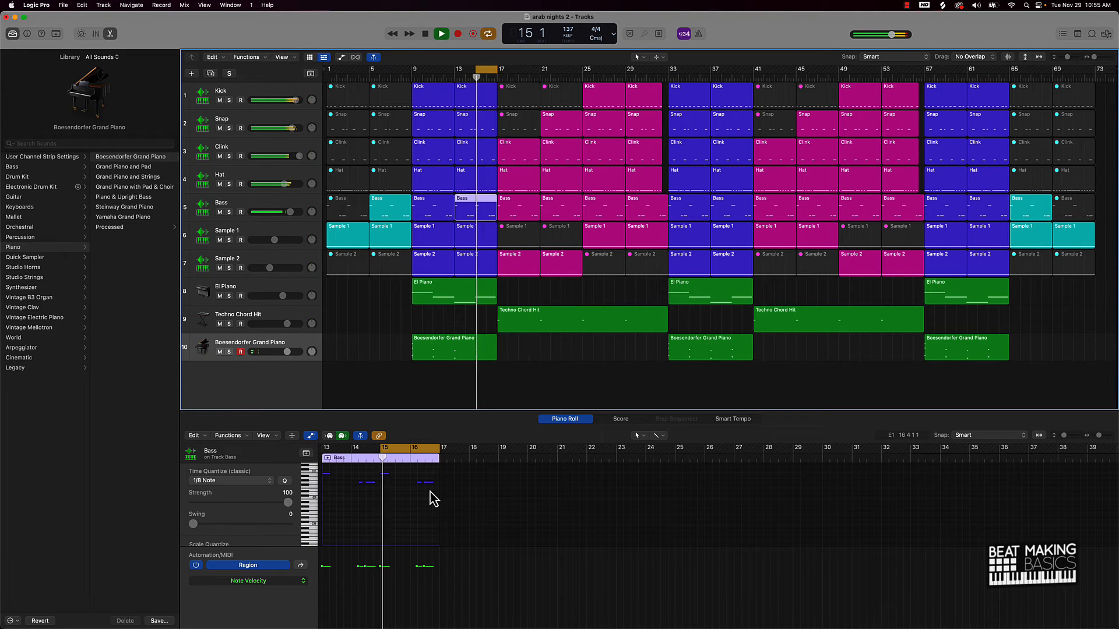
pyautogui.press('space')
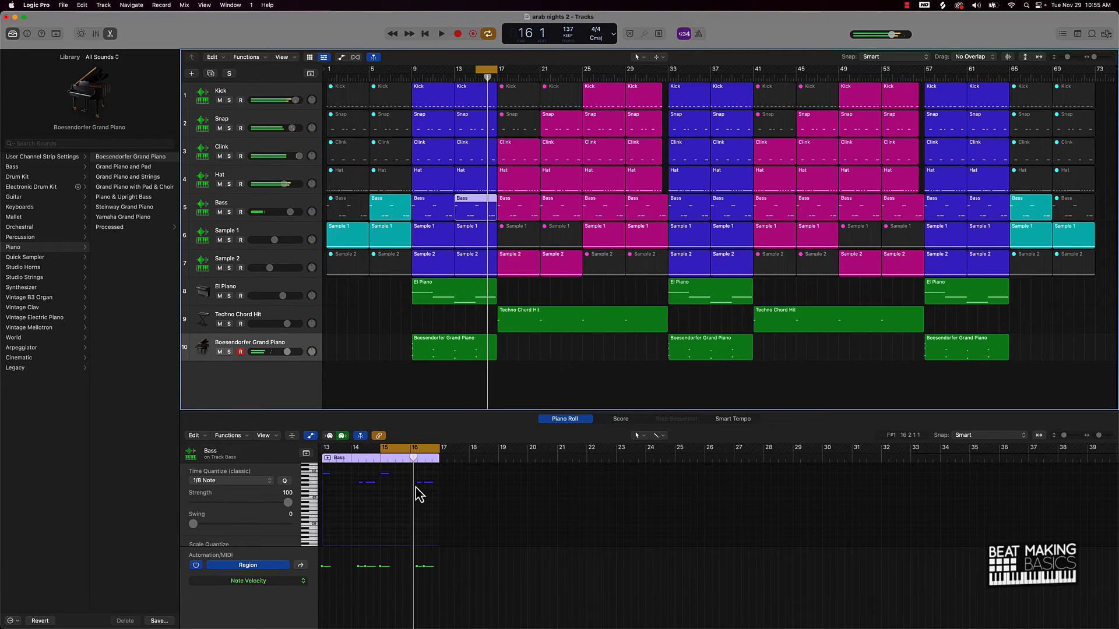
# - Build a five-note fill in bar 16 of the Bass region by copying and repositioning notes at alternating low and high pitches
pyautogui.moveTo(419, 483); pyautogui.dragTo(419, 470)
pyautogui.press('space')
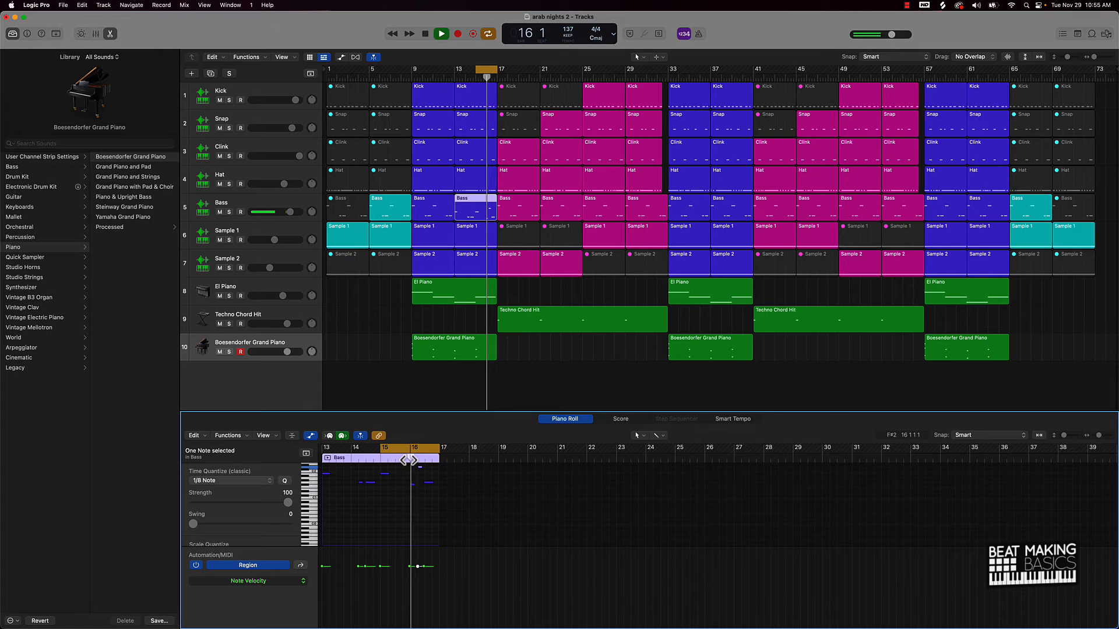
pyautogui.press('space')
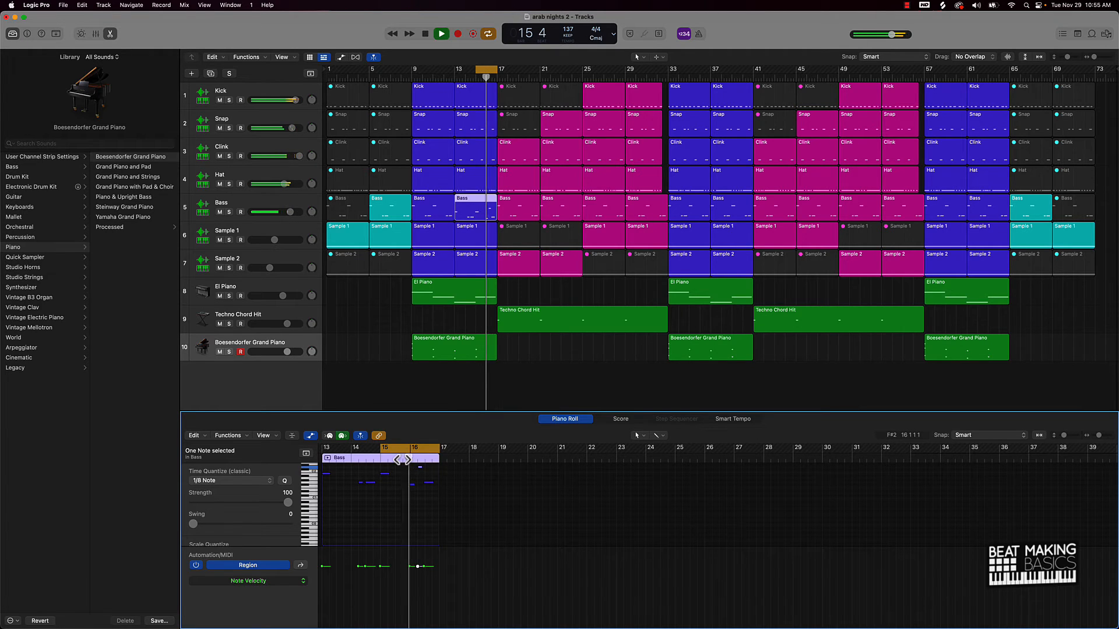
pyautogui.scroll(10, 422, 481)
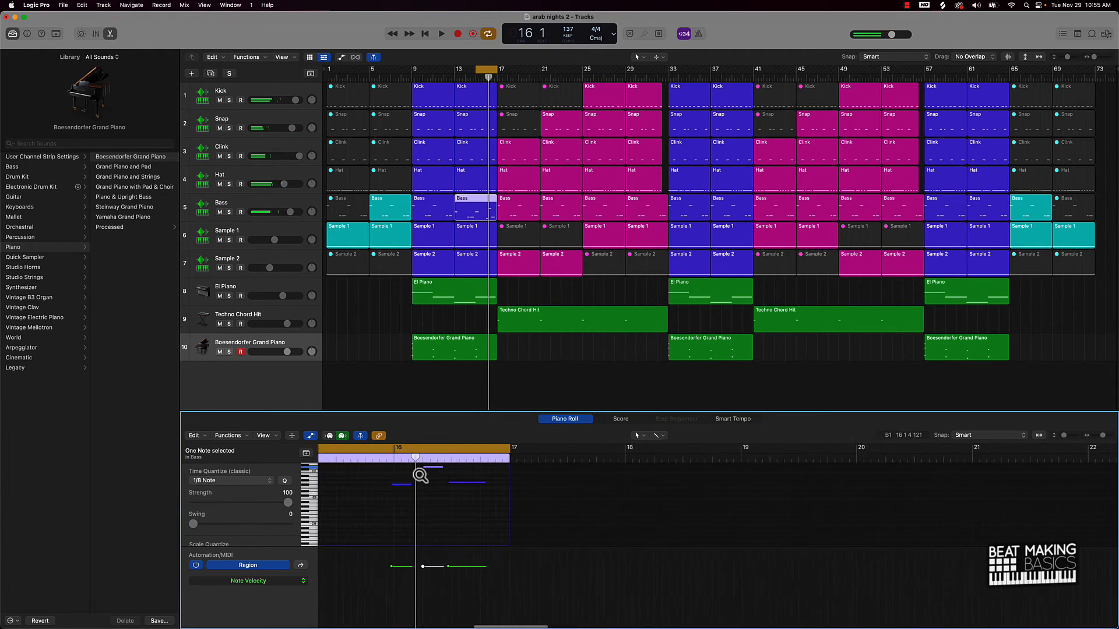
pyautogui.moveTo(443, 468); pyautogui.dragTo(415, 468)
pyautogui.click(431, 485)
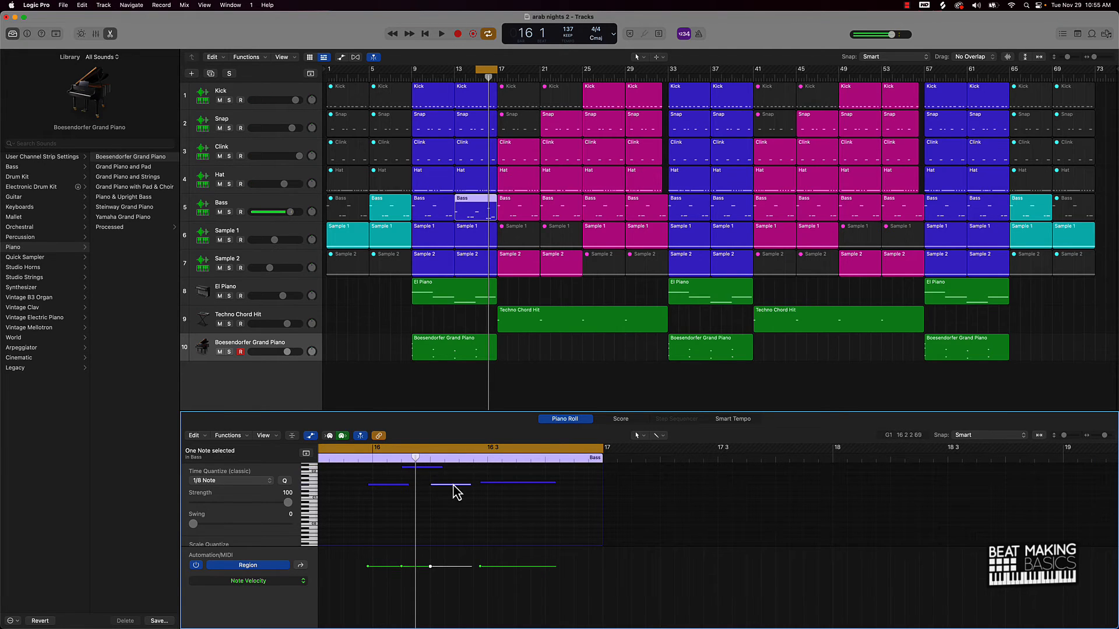
pyautogui.moveTo(466, 469); pyautogui.dragTo(496, 475)
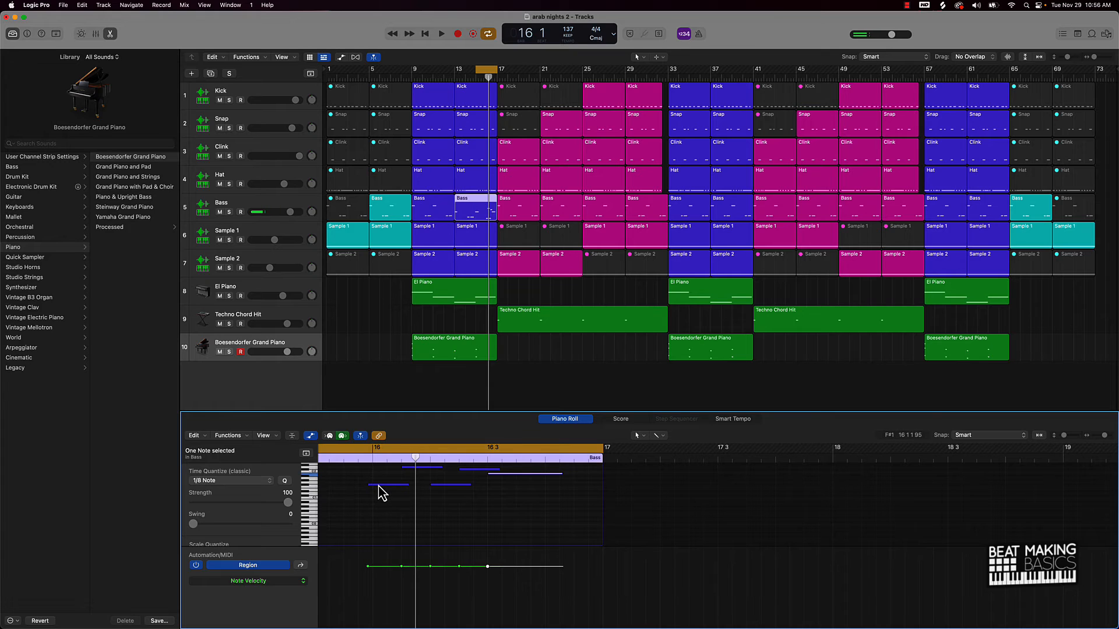
# - Align the first note of the bass fill with the start of bar 16 and play the cycle to check it
pyautogui.click(377, 486)
pyautogui.press('space')
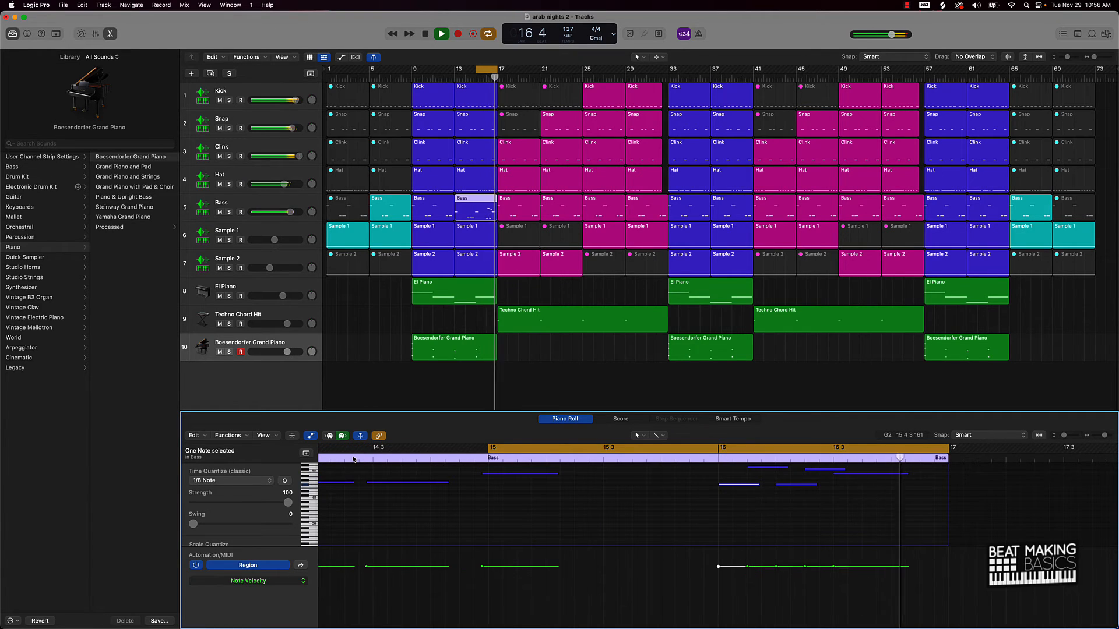
pyautogui.press('space')
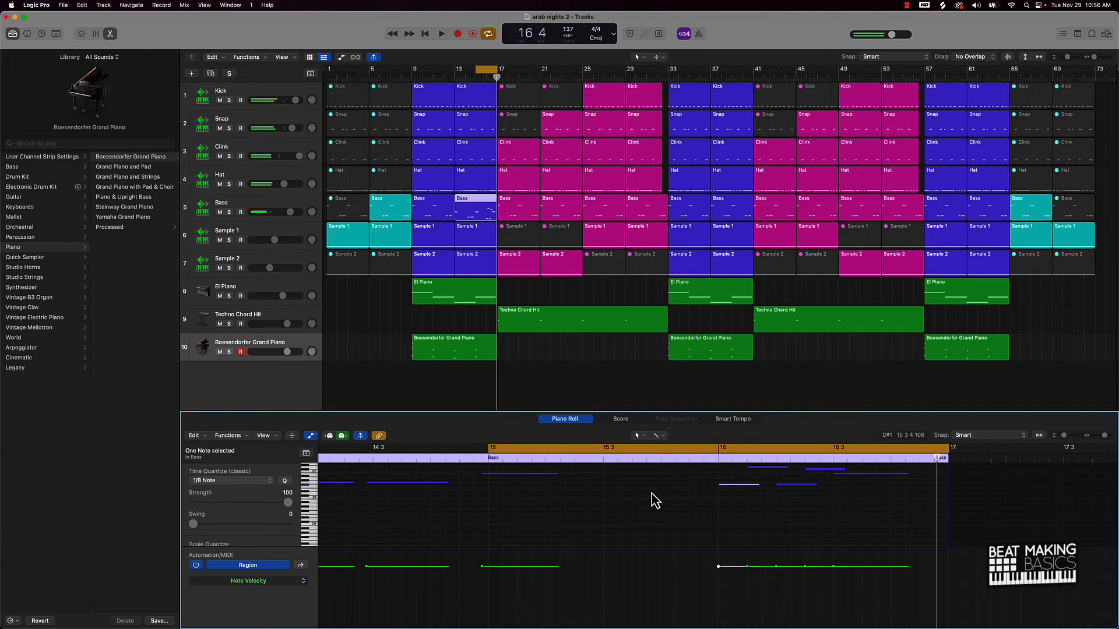
pyautogui.click(463, 460)
pyautogui.press('space')
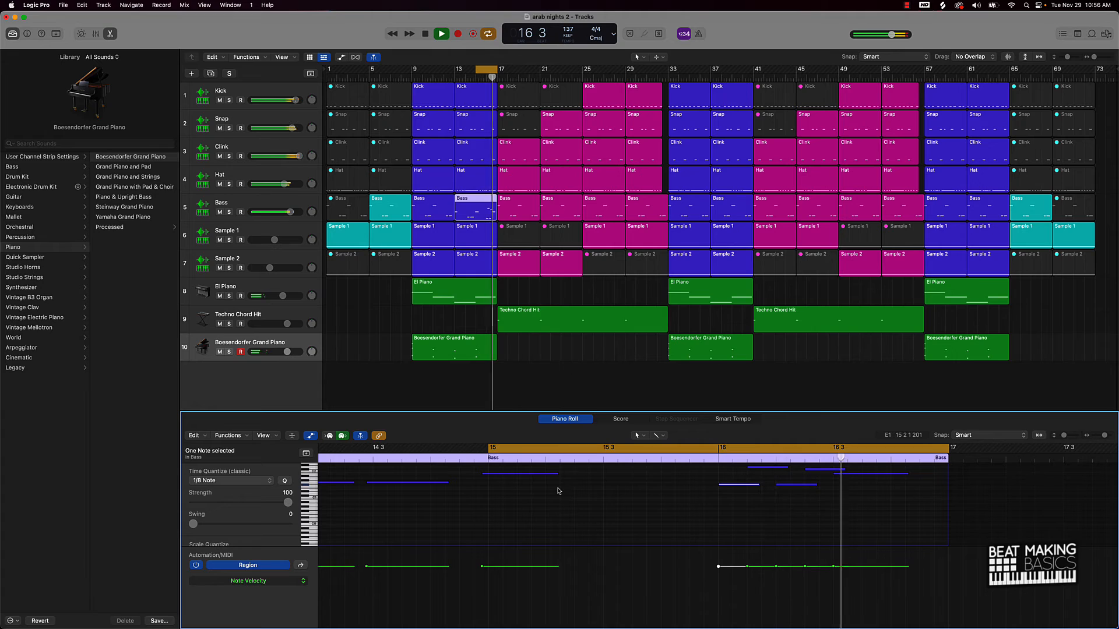
pyautogui.press('space')
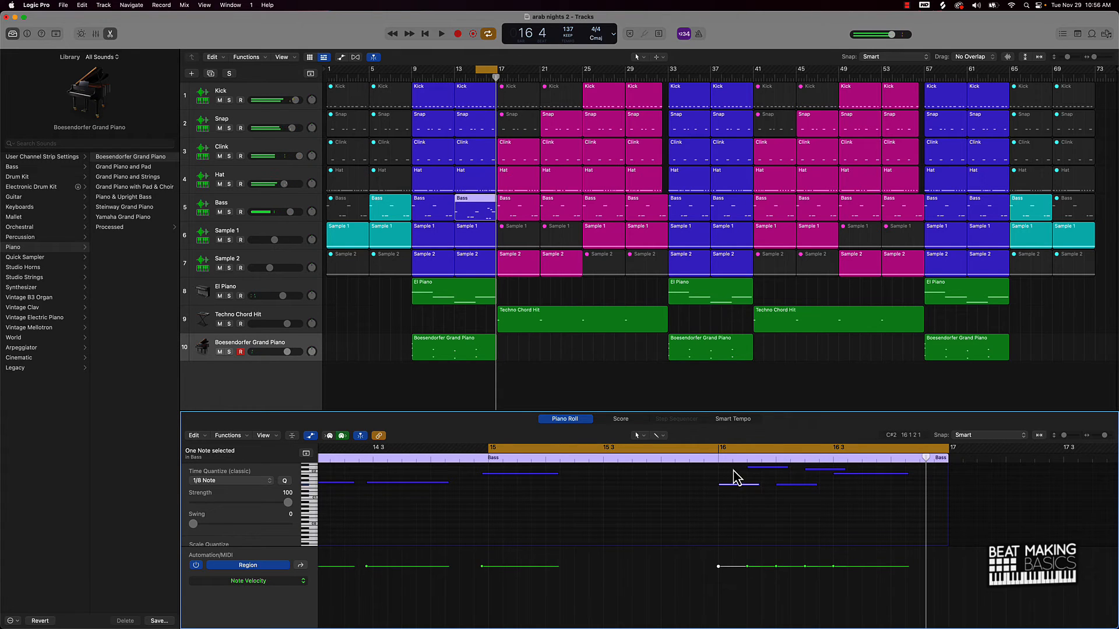
pyautogui.press('space')
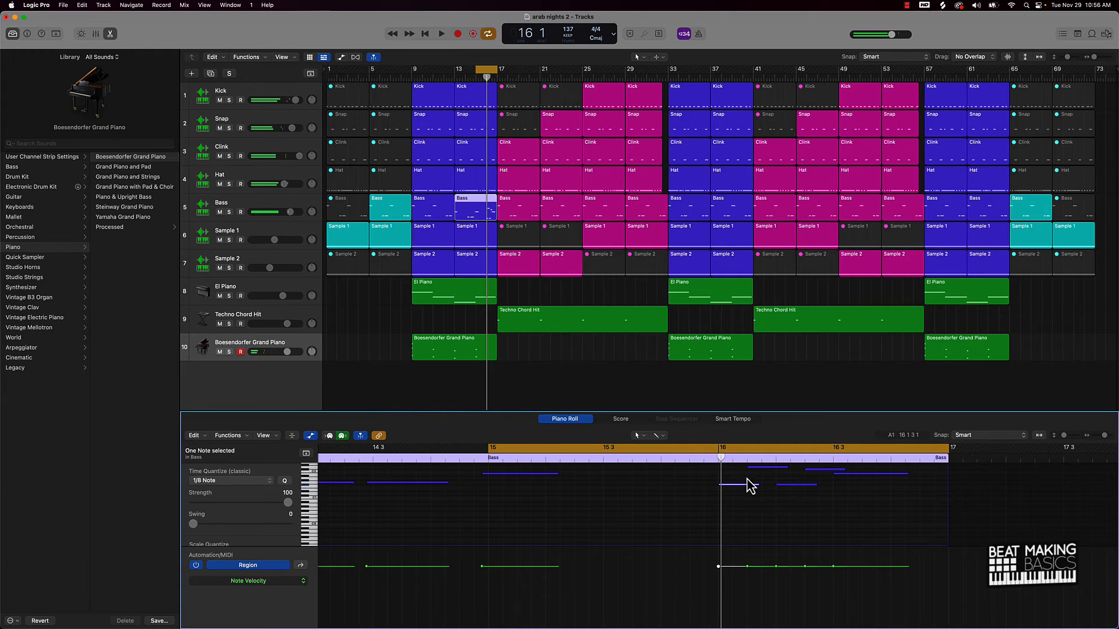
# - Shift all five notes of the bass fill slightly earlier, just ahead of bar 16, and play the result
pyautogui.moveTo(726, 486); pyautogui.dragTo(871, 475)
pyautogui.click(725, 483)
pyautogui.press('super+a')
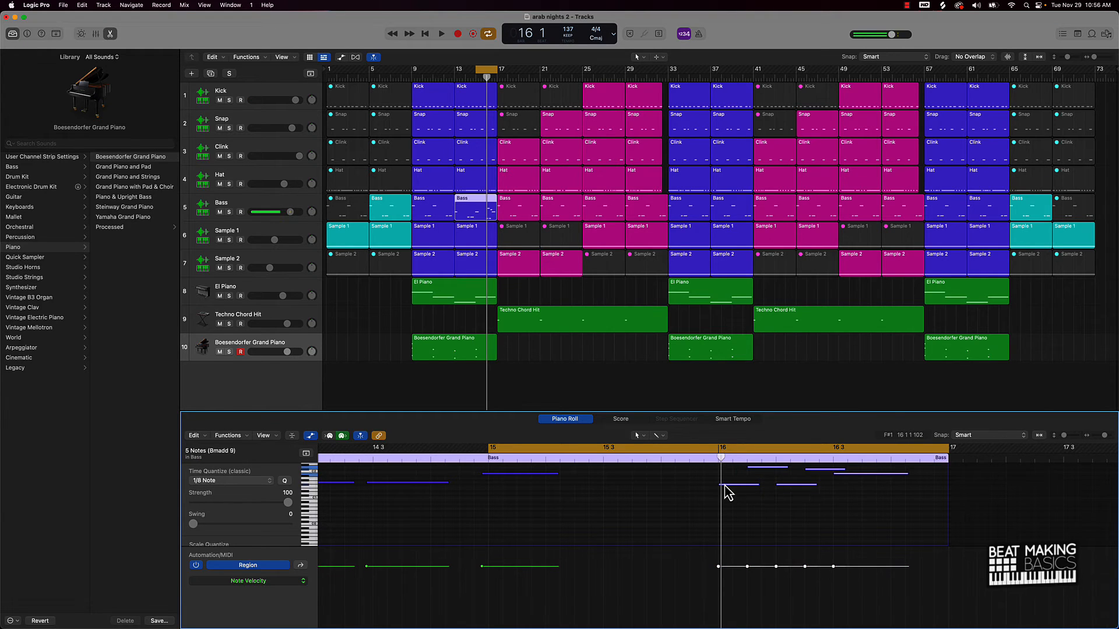
pyautogui.moveTo(725, 492); pyautogui.dragTo(717, 492)
pyautogui.press('space')
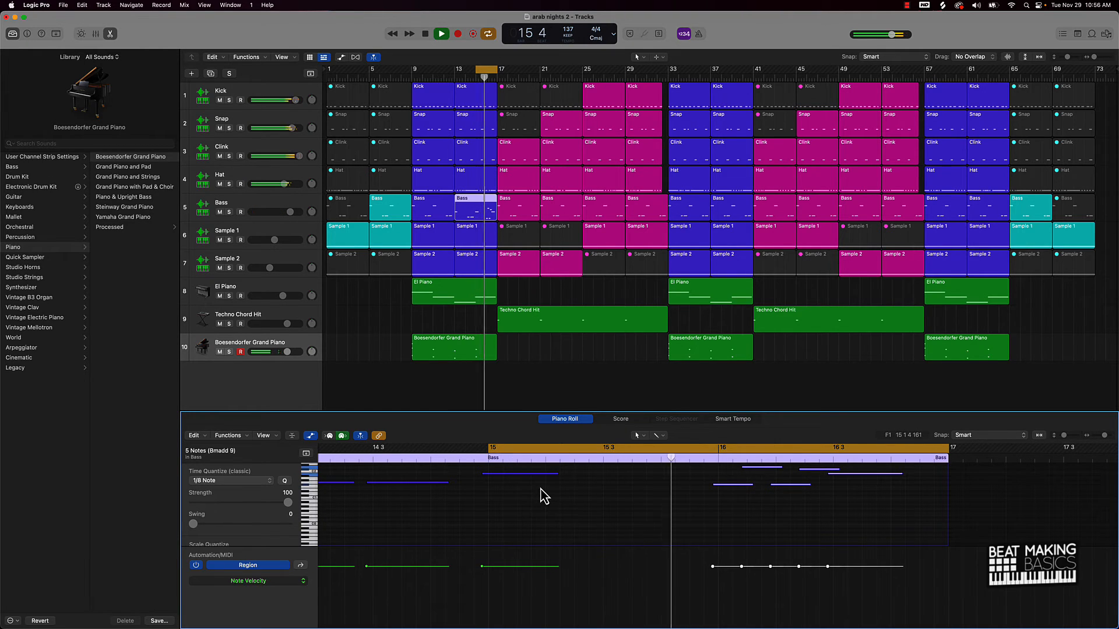
pyautogui.press('space')
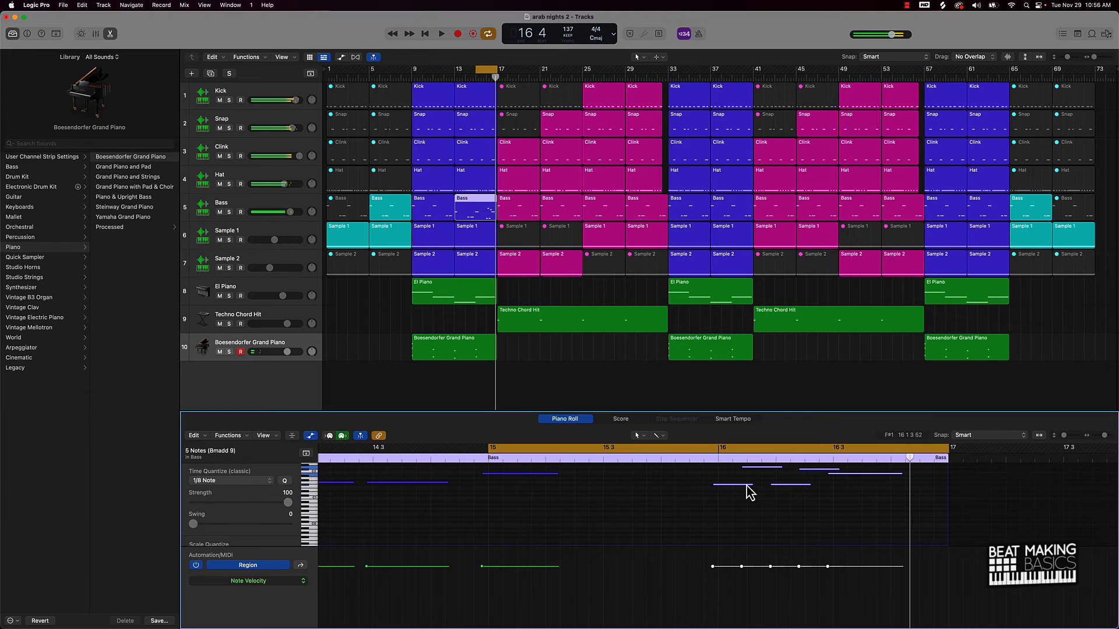
# - Shift all five notes of the bass fill about one beat later in bar 16 and play the cycle
pyautogui.moveTo(729, 487); pyautogui.dragTo(786, 487)
pyautogui.press('space')
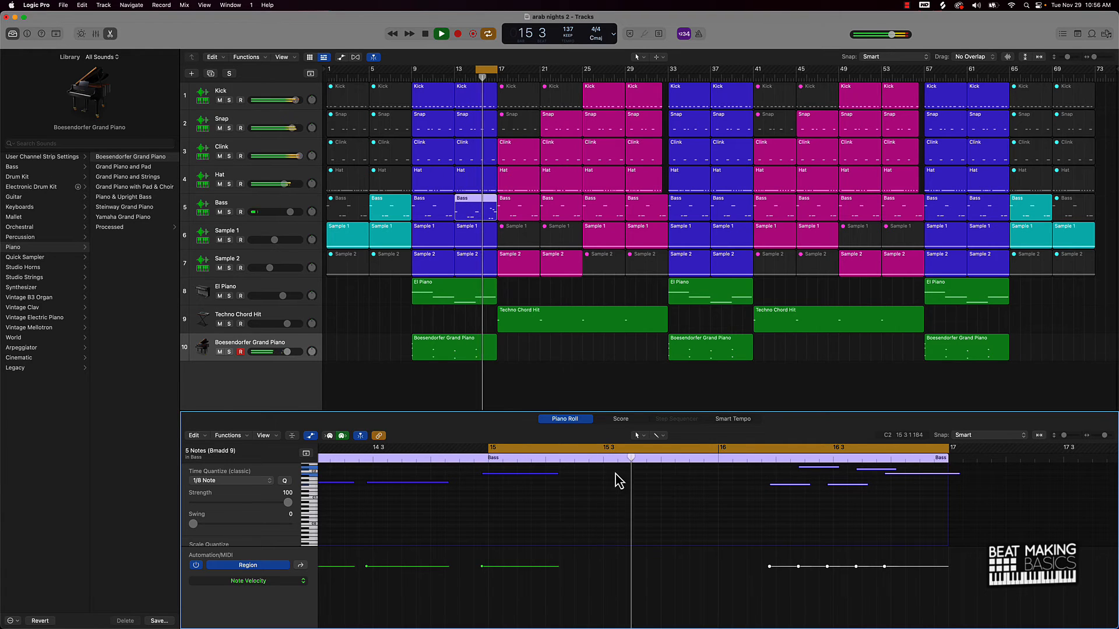
pyautogui.press('space')
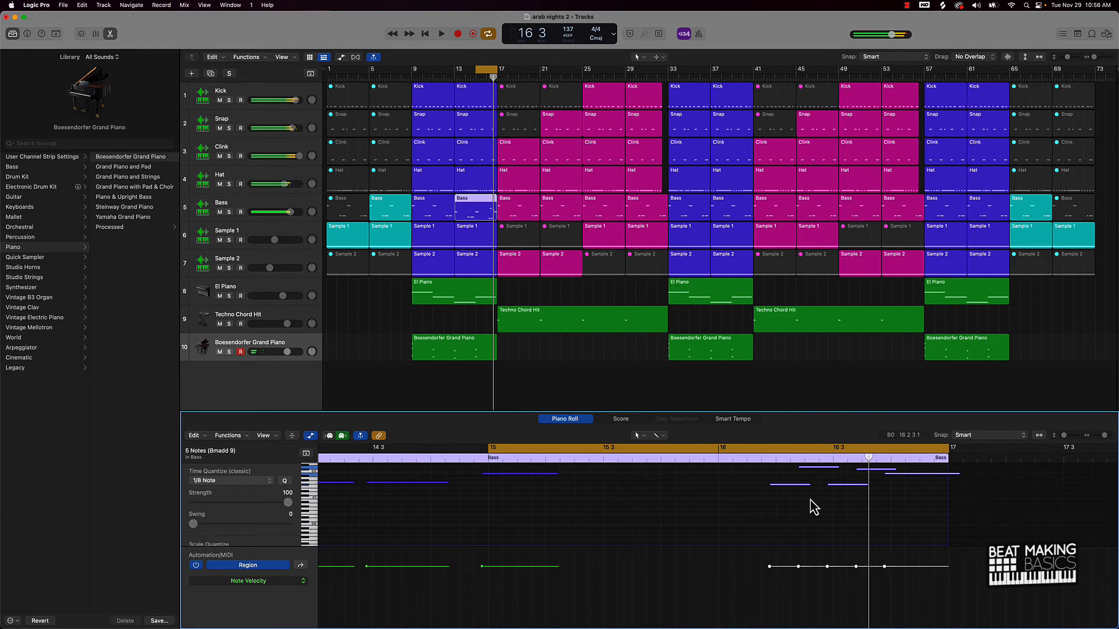
# - Move the five-note bass fill back about half a beat earlier, play the cycle to check it, and deselect the notes
pyautogui.moveTo(785, 486); pyautogui.dragTo(764, 487)
pyautogui.press('space')
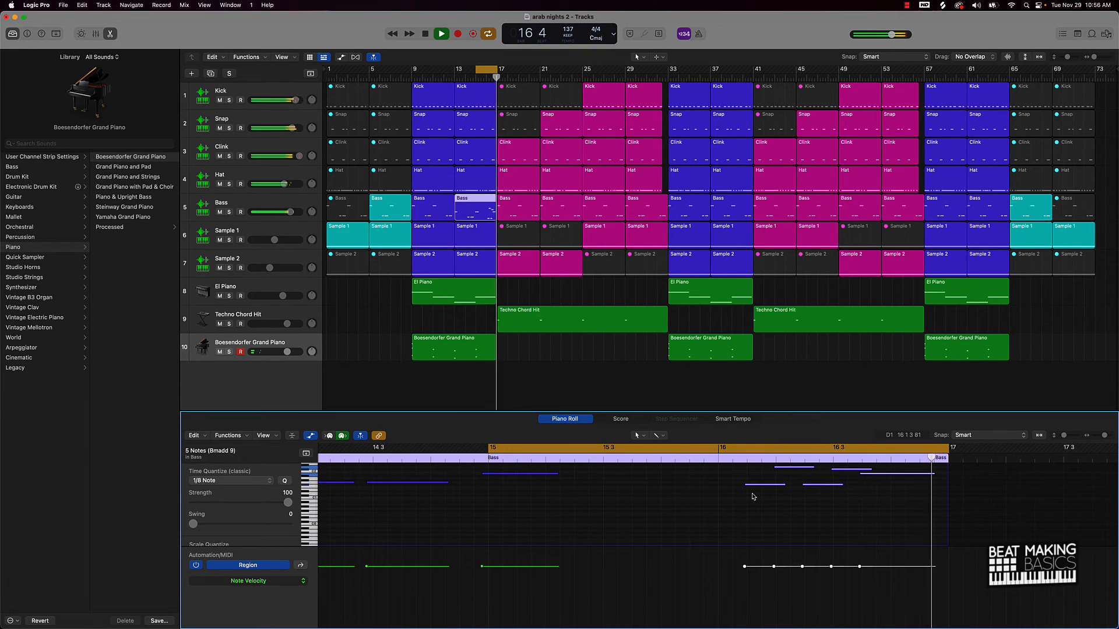
pyautogui.press('space')
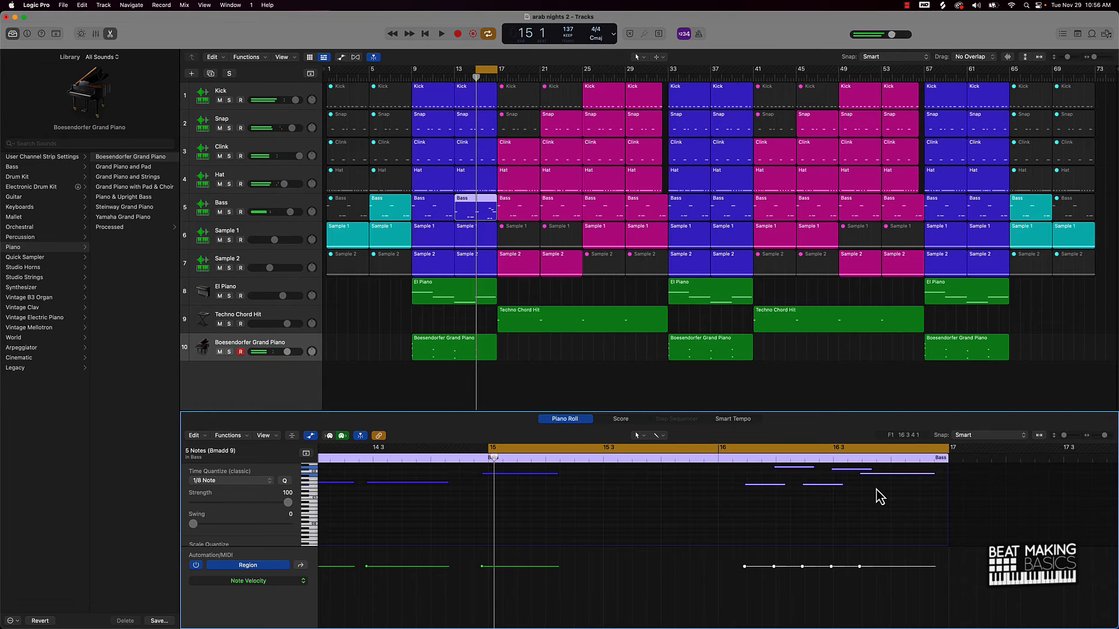
pyautogui.press('space')
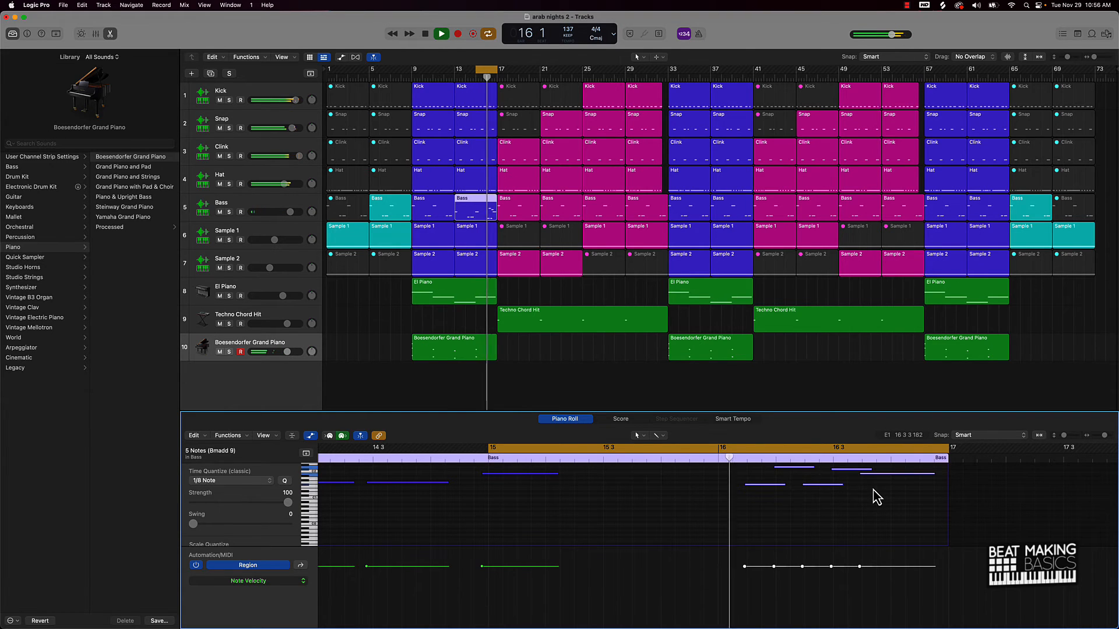
pyautogui.press('space')
pyautogui.click(877, 494)
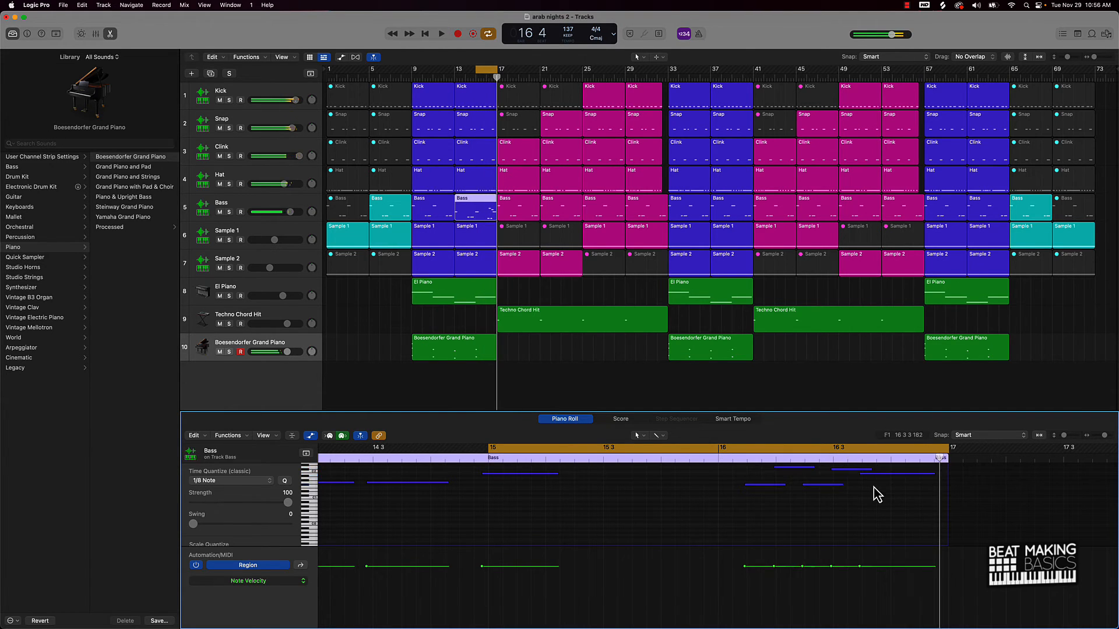
# - Try delaying the start of the fill's last note and adding a low note before it, playing the cycle after each change
pyautogui.moveTo(864, 475); pyautogui.dragTo(883, 470)
pyautogui.press('space')
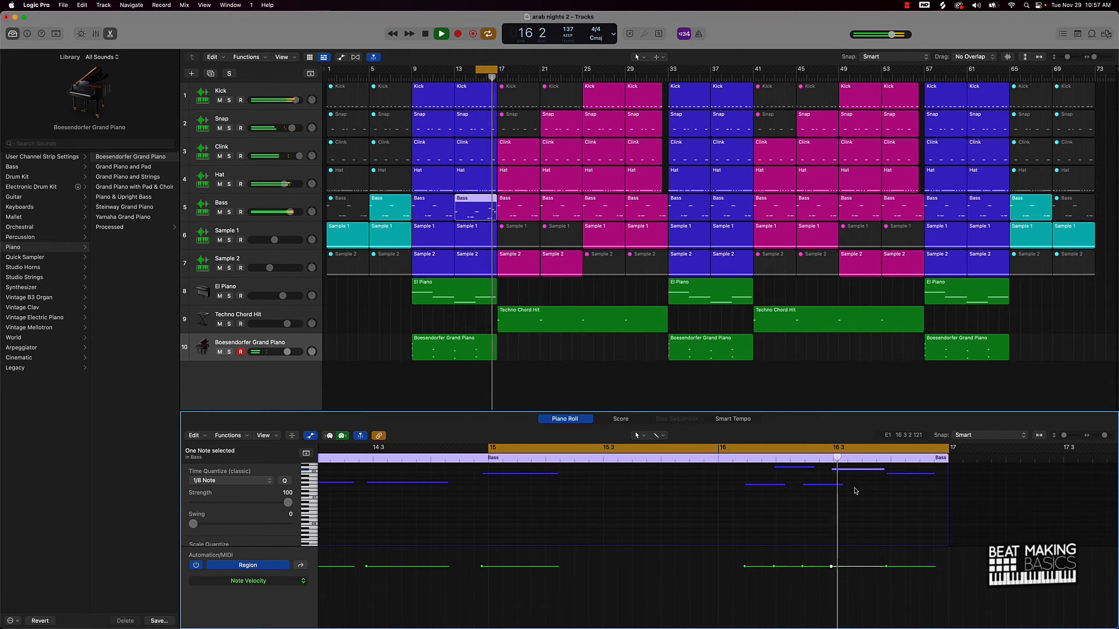
pyautogui.press('space')
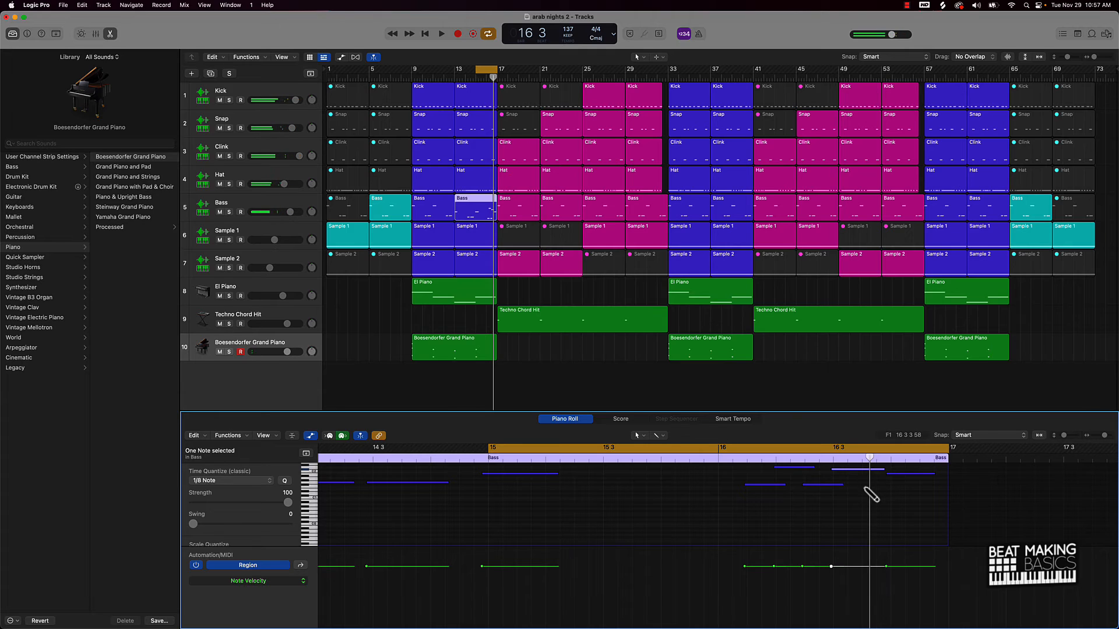
pyautogui.moveTo(869, 490)
pyautogui.mouseDown()
pyautogui.moveTo(895, 475)
pyautogui.moveTo(863, 475)
pyautogui.mouseUp()
pyautogui.press('space')
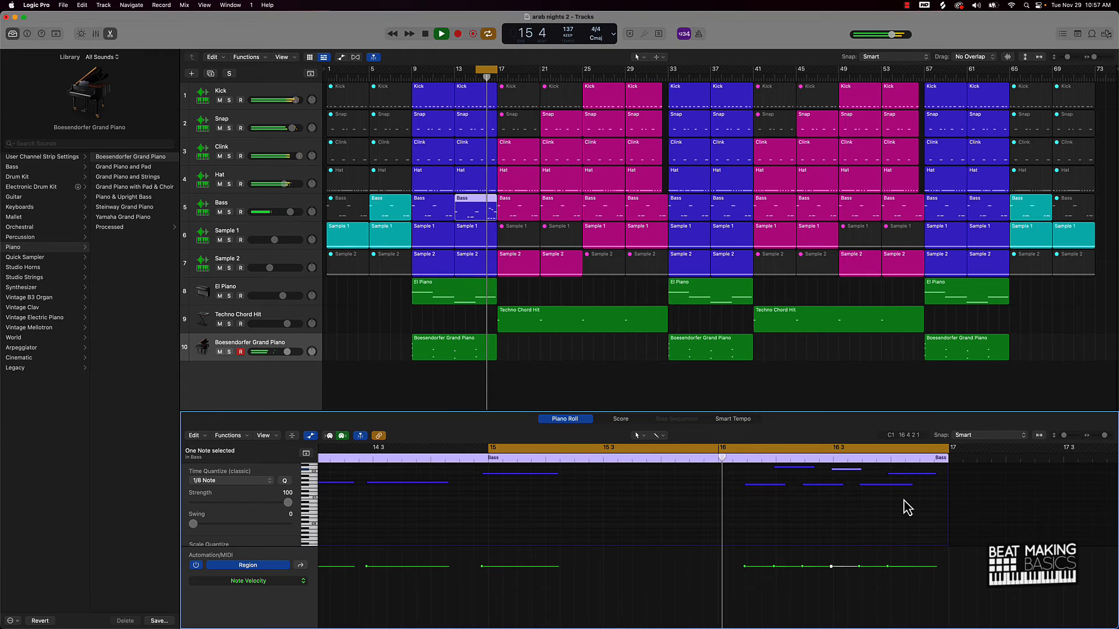
pyautogui.press('space')
# - Delete the added low note, extend the last fill note's start back to the fourth note, play the result, and turn cycling off
pyautogui.moveTo(866, 476); pyautogui.dragTo(875, 493)
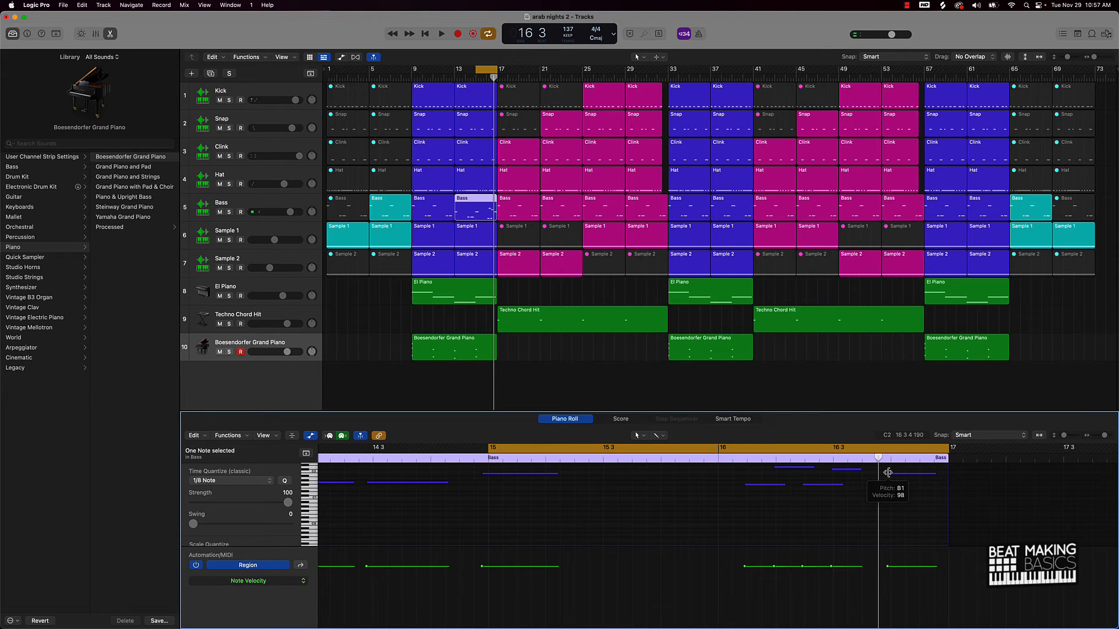
pyautogui.moveTo(888, 473); pyautogui.dragTo(863, 484)
pyautogui.press('space')
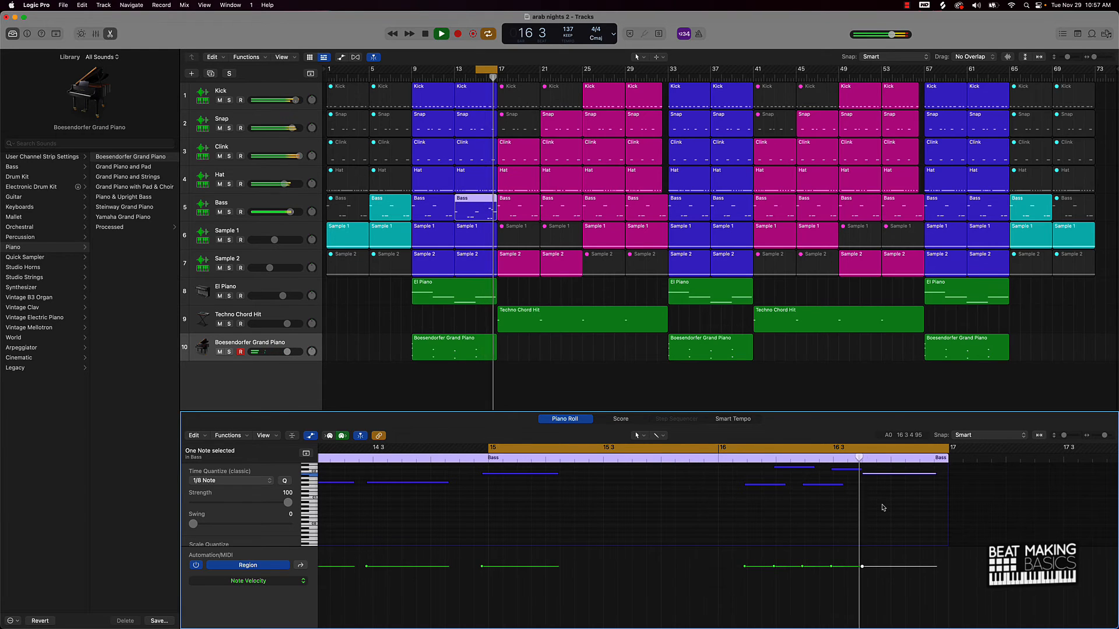
pyautogui.press('space')
pyautogui.press('c')
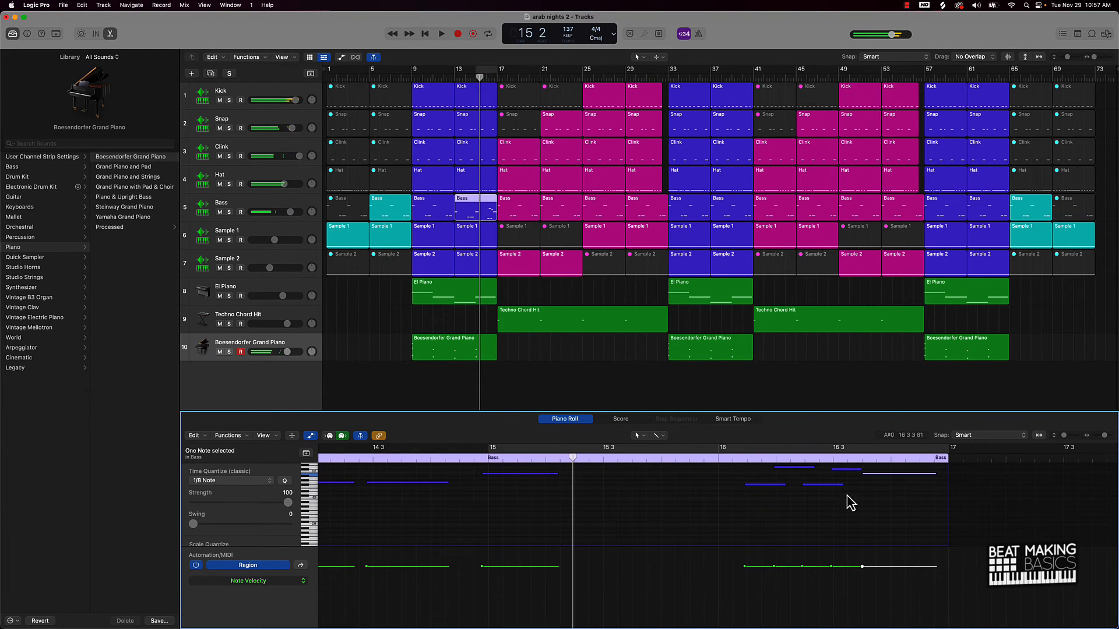
# - Copy the bar 13 Bass region with its fill onto the Bass regions at bars 29, 37, 53 and 61
pyautogui.click(607, 355)
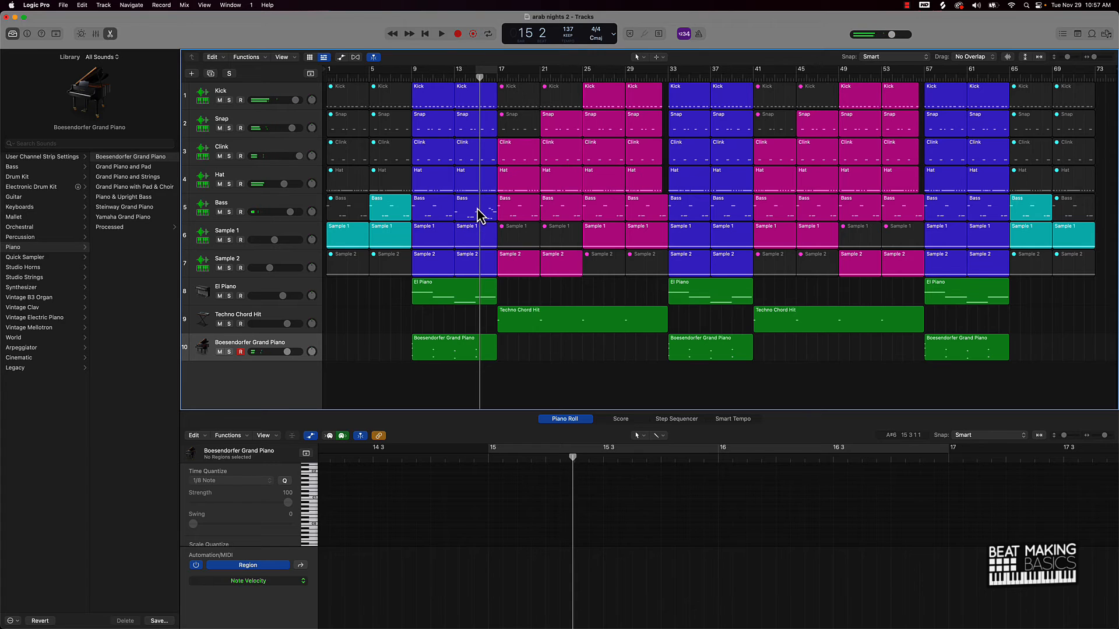
pyautogui.moveTo(470, 218); pyautogui.dragTo(978, 205)
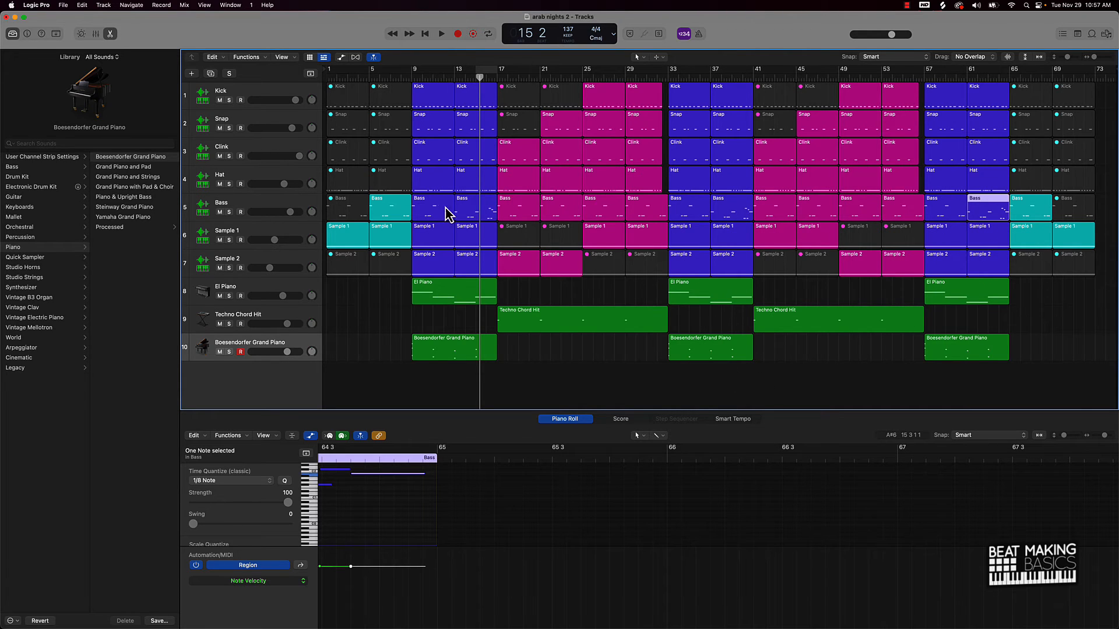
pyautogui.moveTo(475, 219); pyautogui.dragTo(902, 205)
pyautogui.keyDown('shift'); pyautogui.click(631, 205); pyautogui.keyUp('shift')
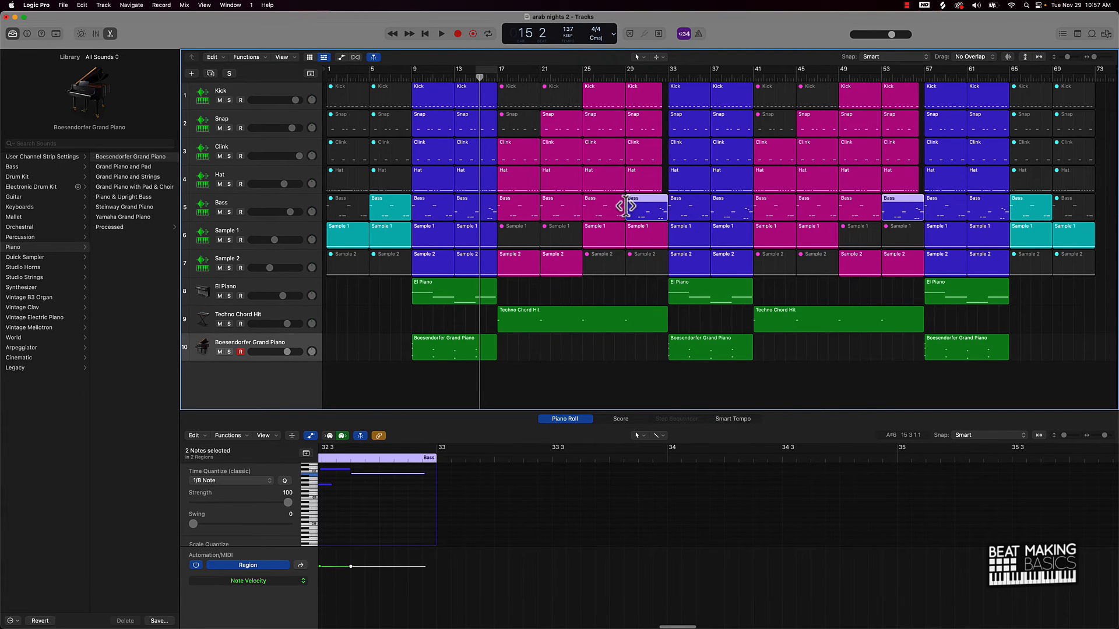
# - Recolor the copied Bass regions at bars 29 and 53 magenta to match their sections
pyautogui.click(1105, 33)
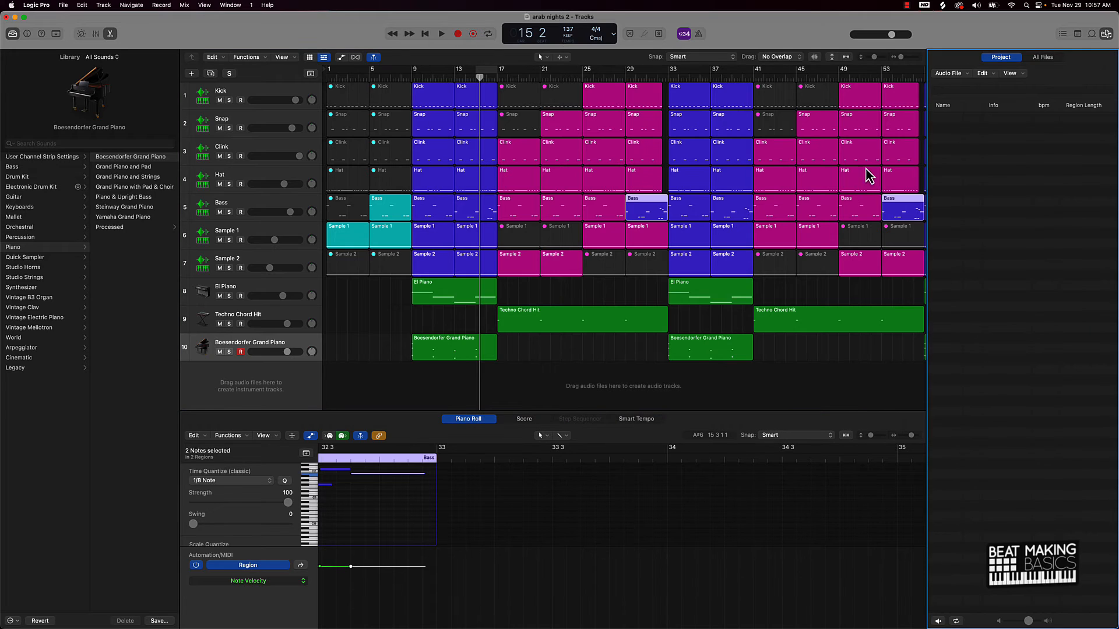
pyautogui.click(1106, 35)
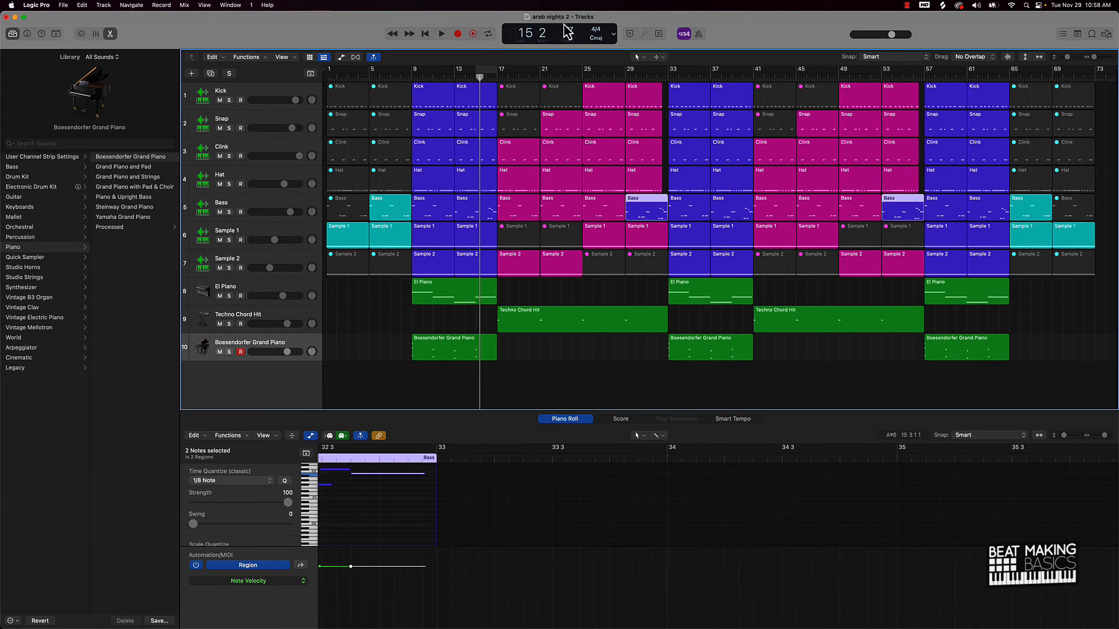
pyautogui.click(57, 34)
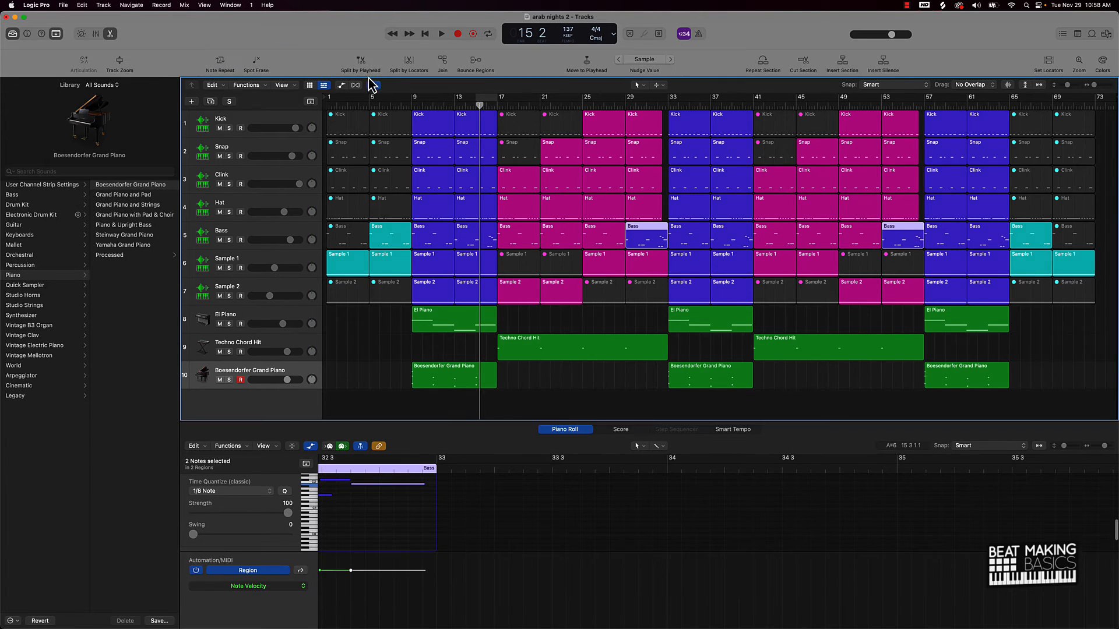
pyautogui.click(1102, 60)
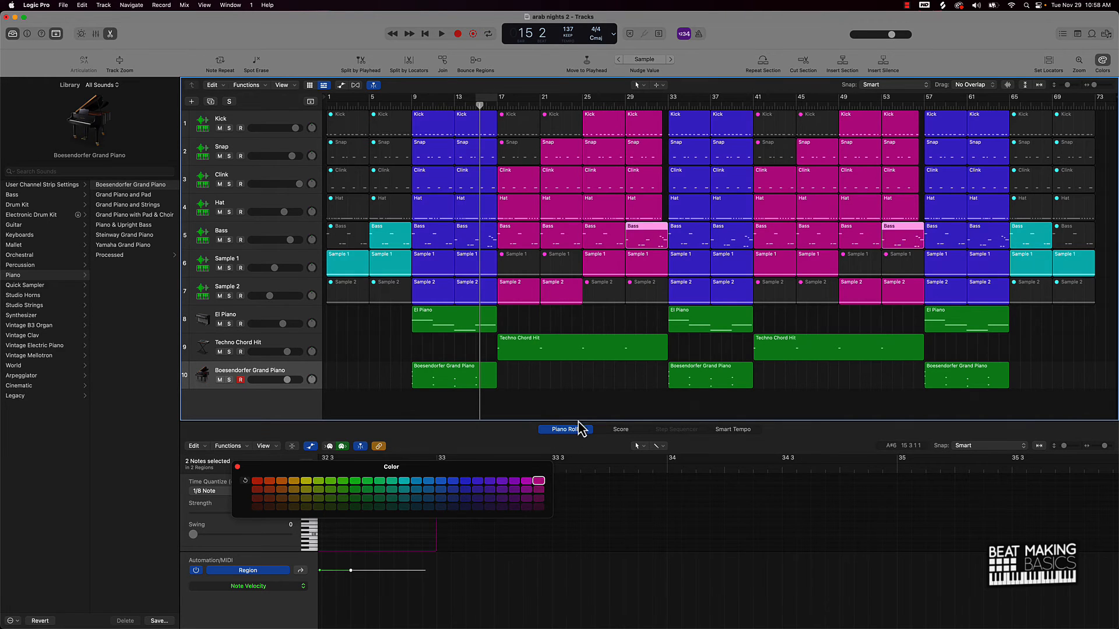
pyautogui.click(561, 405)
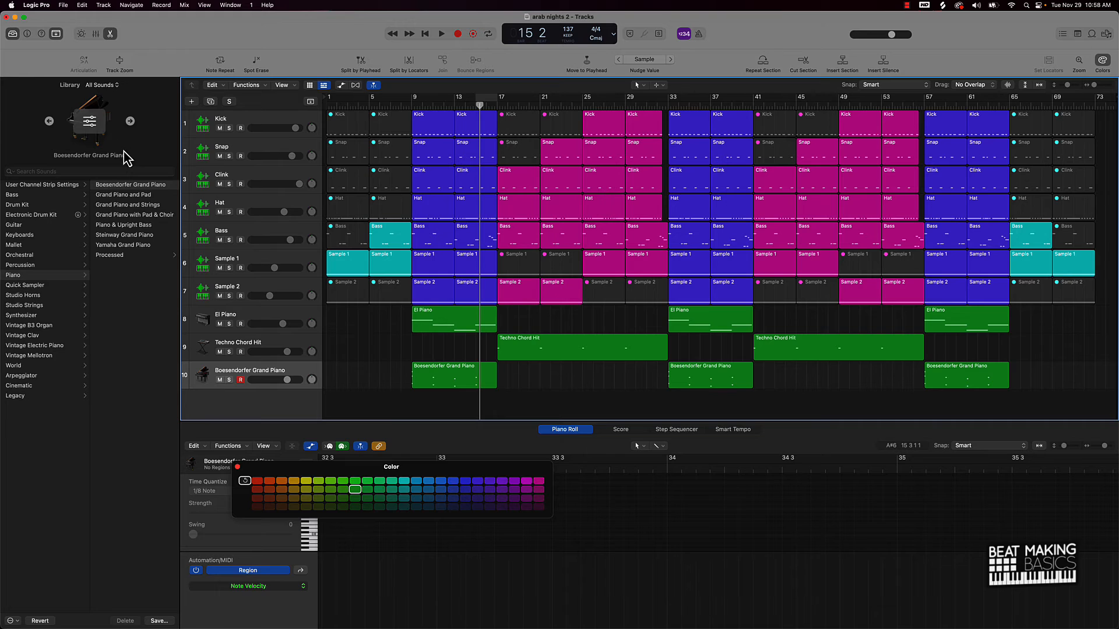
# - Hide the note editor, toolbar, color palette and library, return the playhead to bar 1, and fit the whole arrangement in view
pyautogui.click(110, 35)
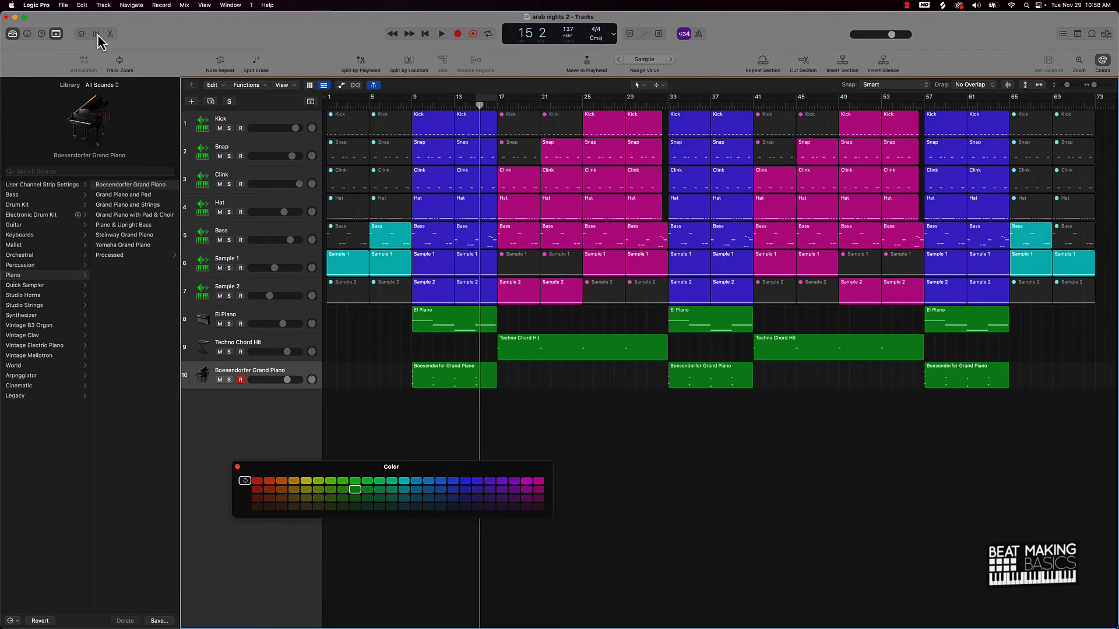
pyautogui.click(56, 33)
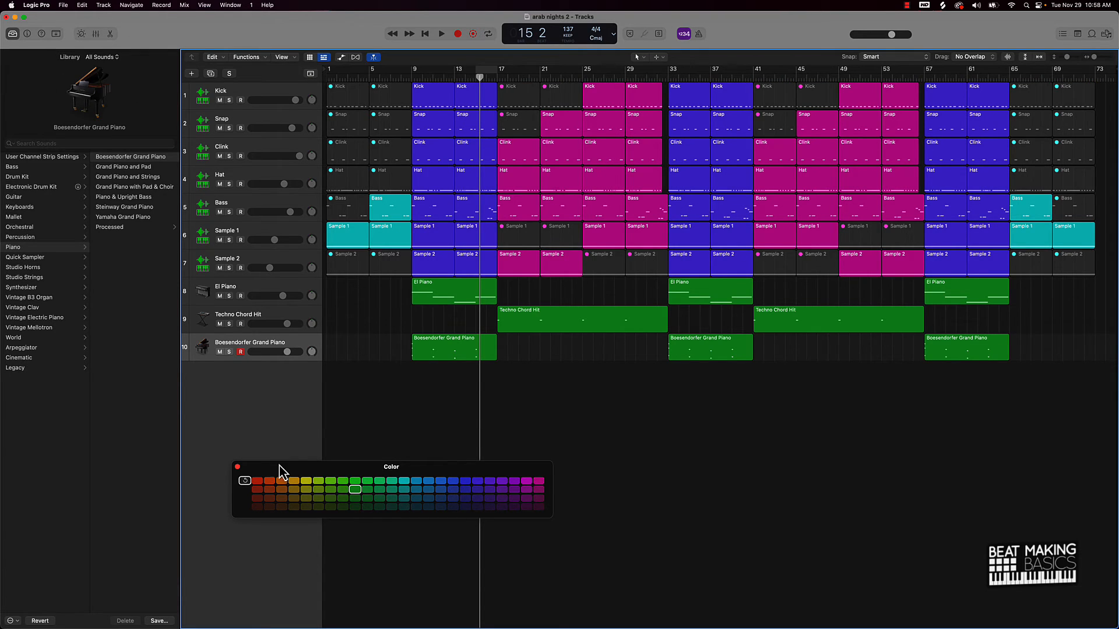
pyautogui.click(238, 466)
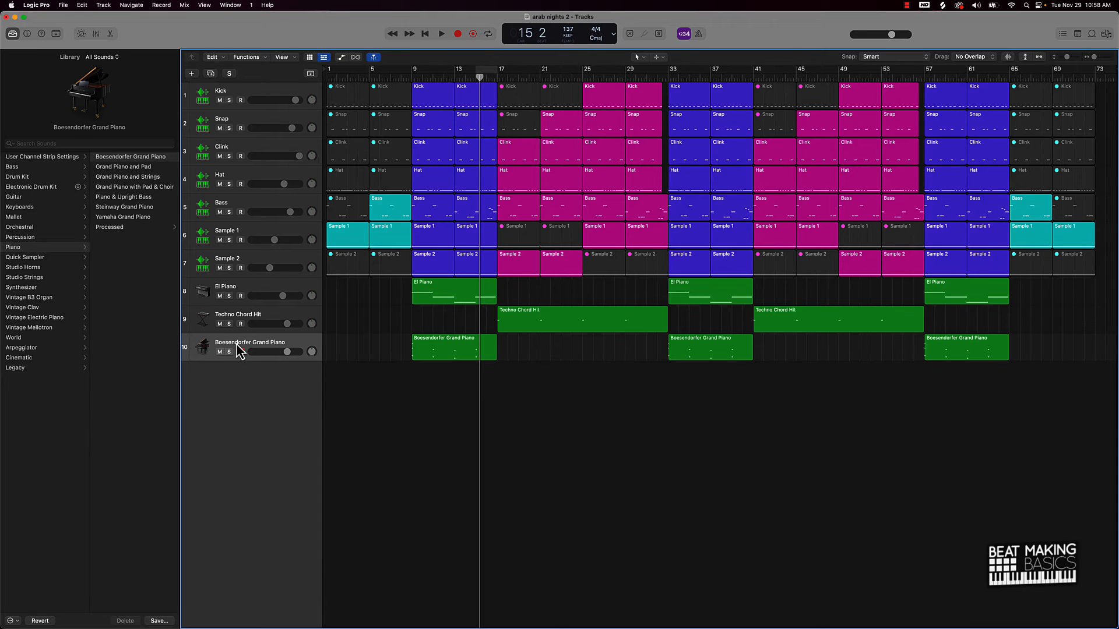
pyautogui.click(12, 34)
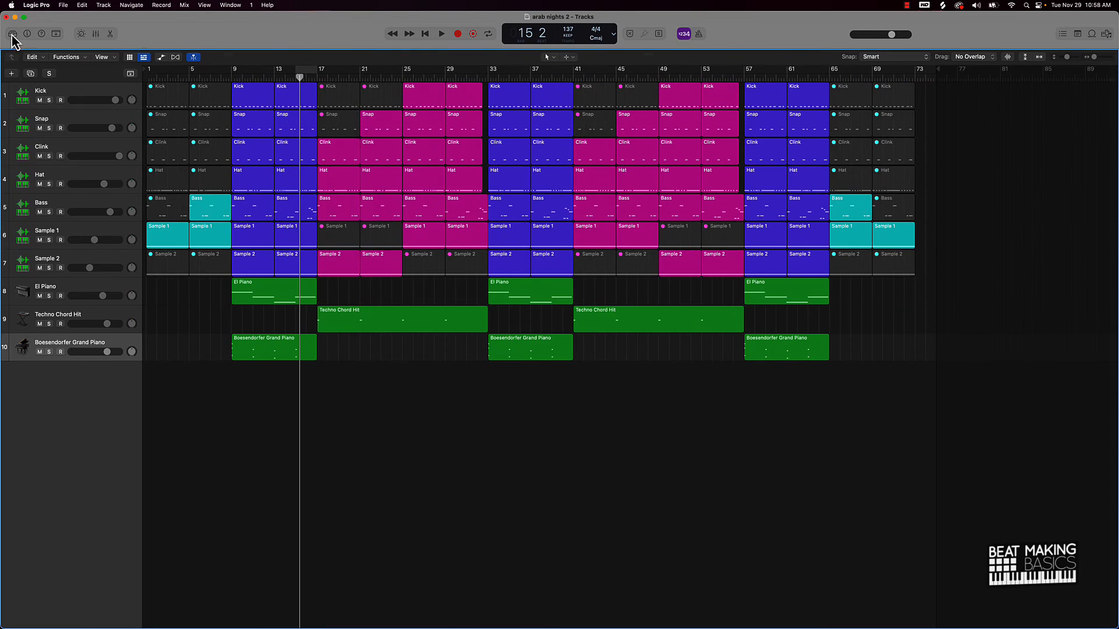
pyautogui.press('Return')
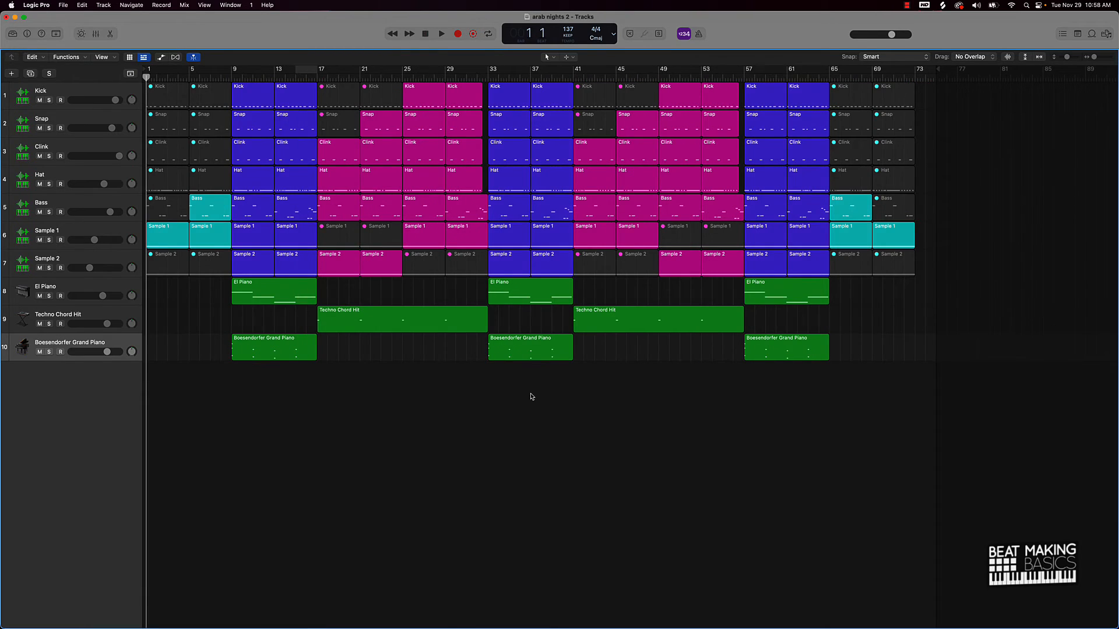
pyautogui.press('z')
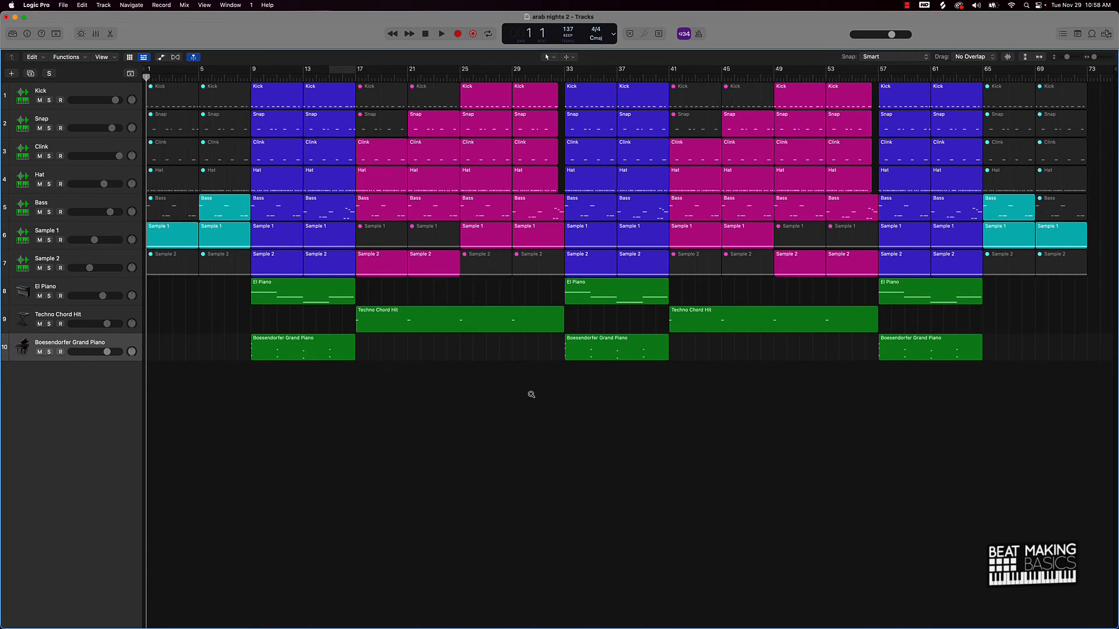
pyautogui.scroll(-3, 532, 395)
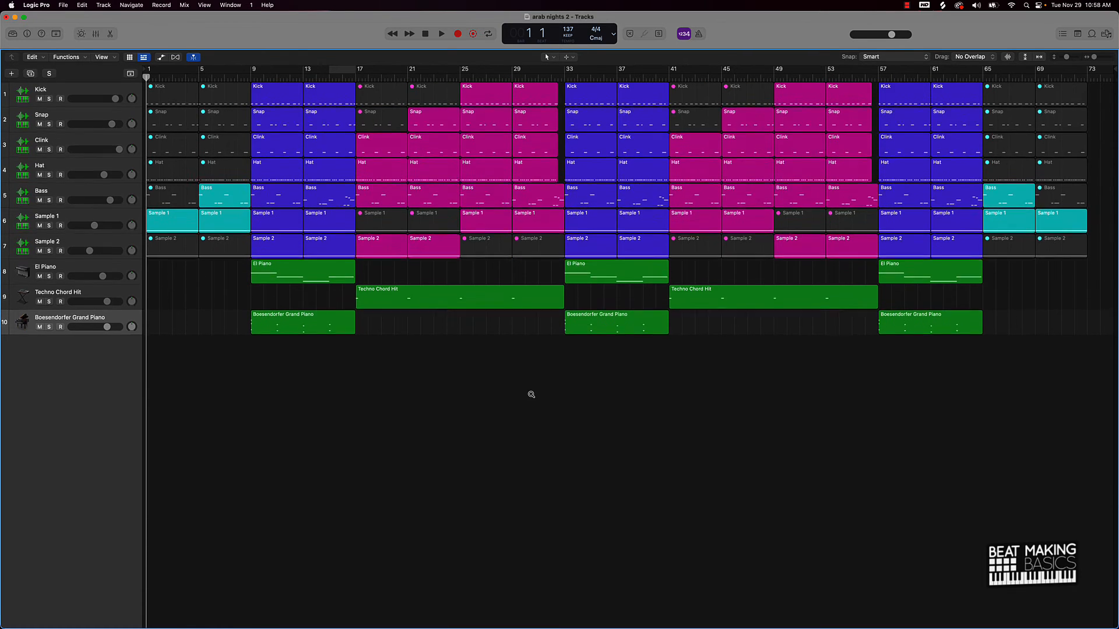
pyautogui.hscroll(-1, 532, 395)
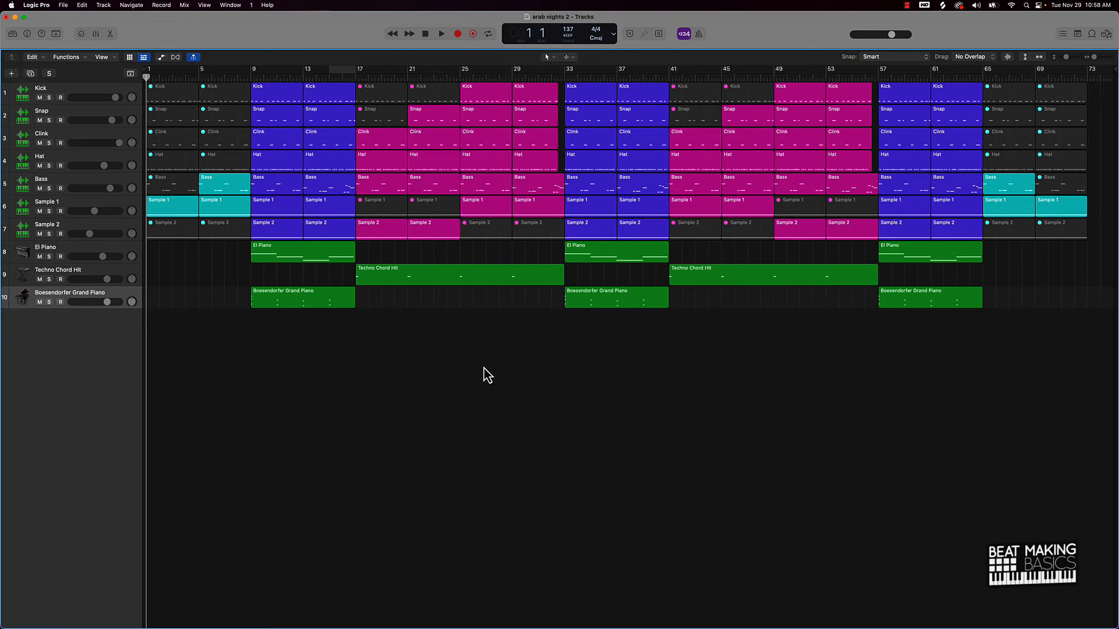
# - Rename the Techno Chord Hit track Chord Hit and the Boesendorfer Grand Piano track Piano Hit, and name all regions after their tracks
pyautogui.doubleClick(53, 270)
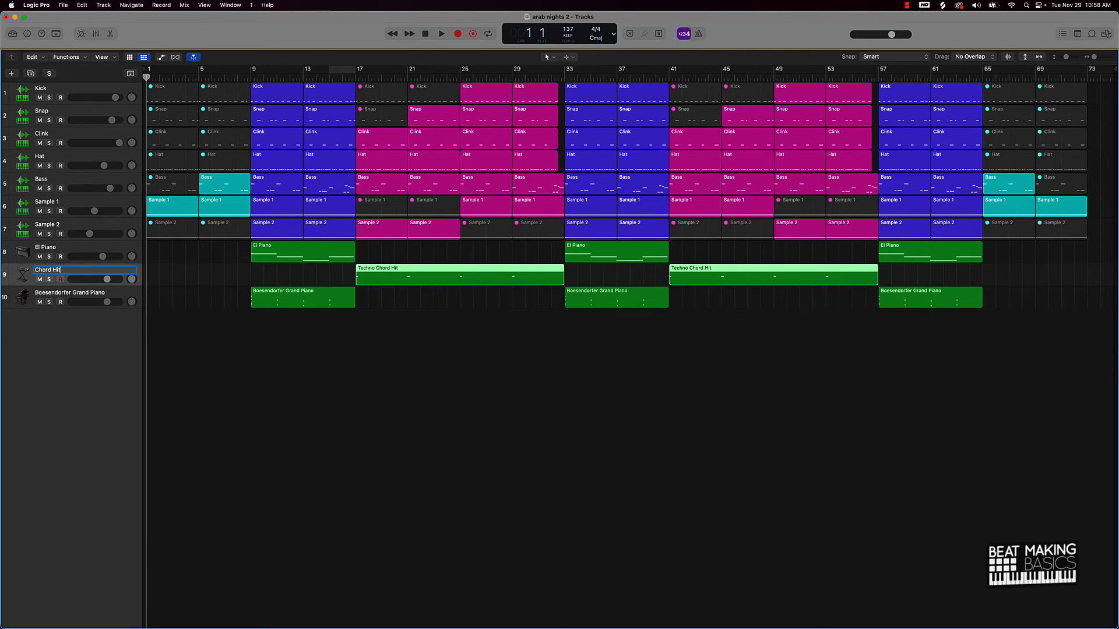
pyautogui.doubleClick(54, 294)
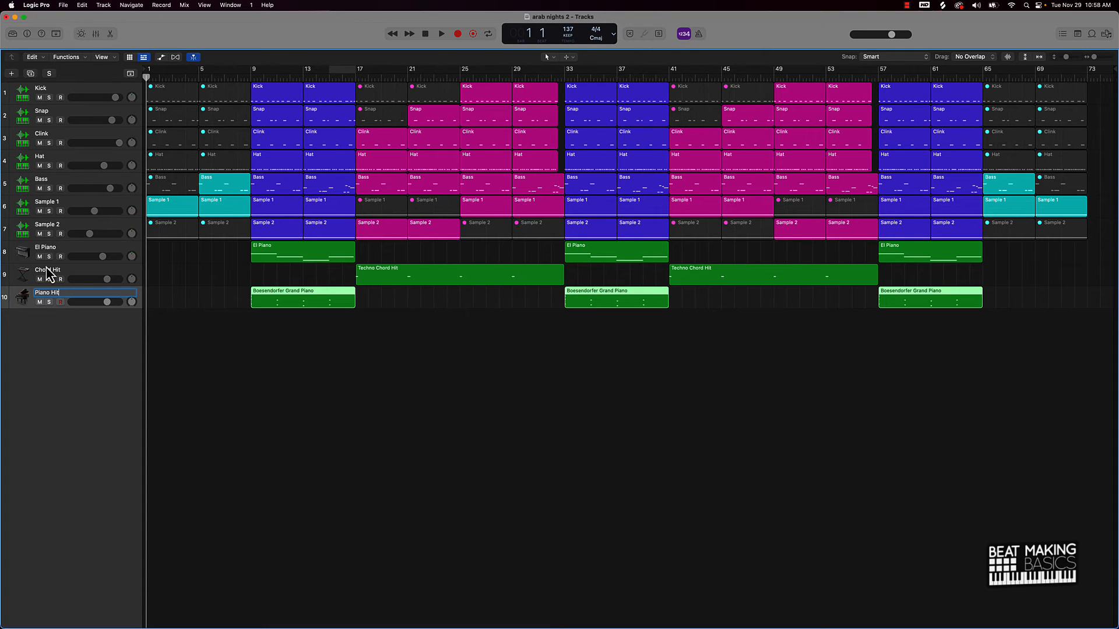
pyautogui.click(243, 364)
pyautogui.press('super+a')
pyautogui.hotkey('alt', 'shift', 'n')
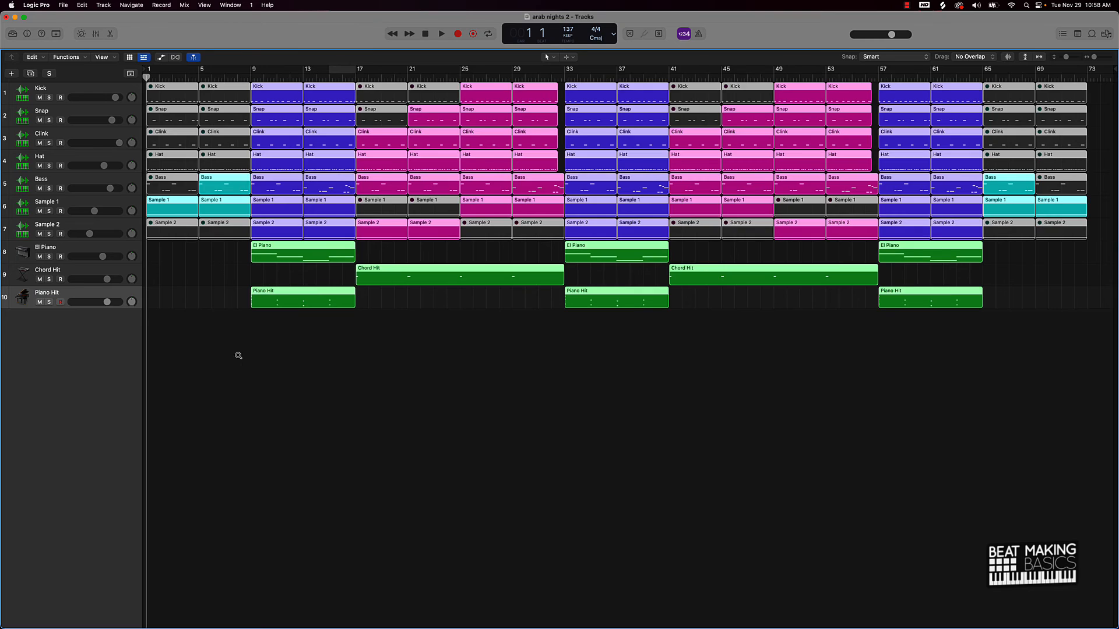
pyautogui.click(253, 355)
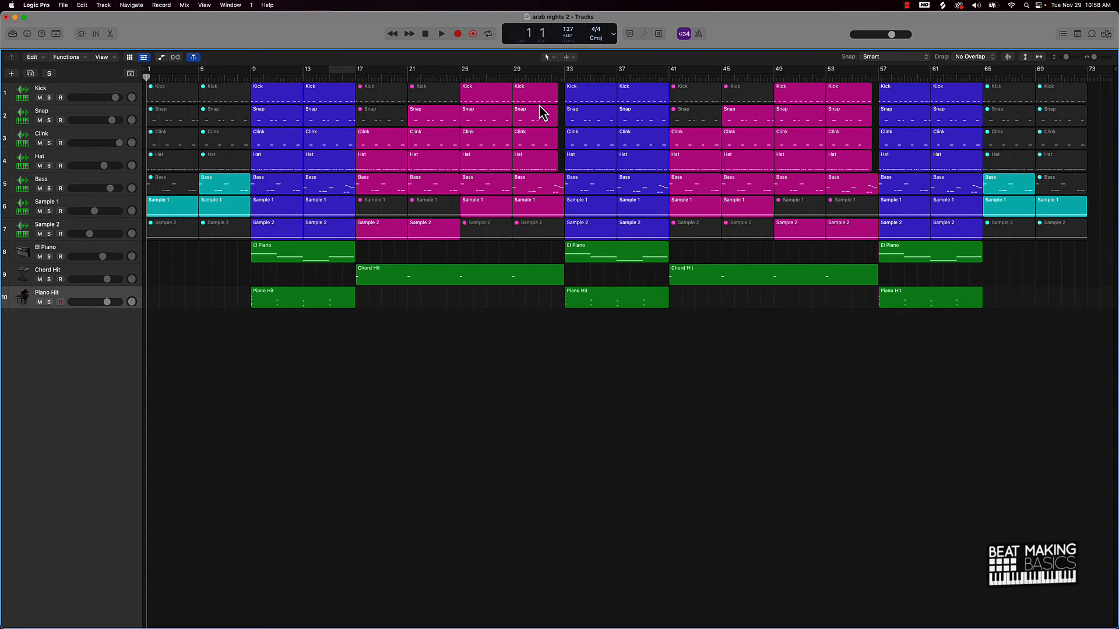
# - Play the arrangement, mute the El Piano track, and restart playback from bar 1
pyautogui.press('space')
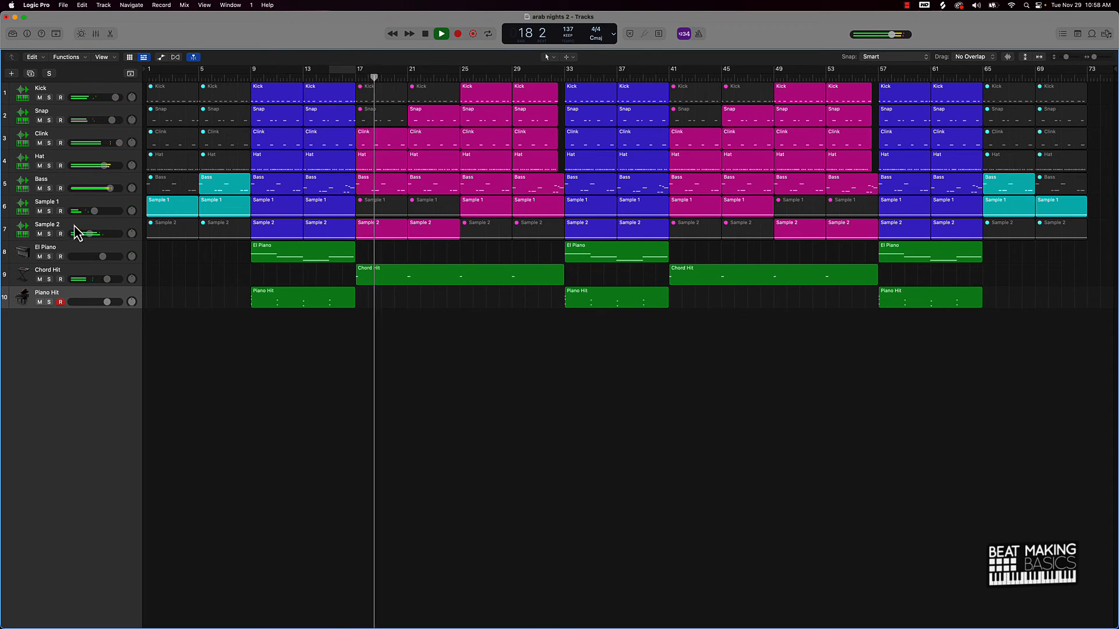
pyautogui.click(40, 257)
pyautogui.press('space')
pyautogui.press('Return')
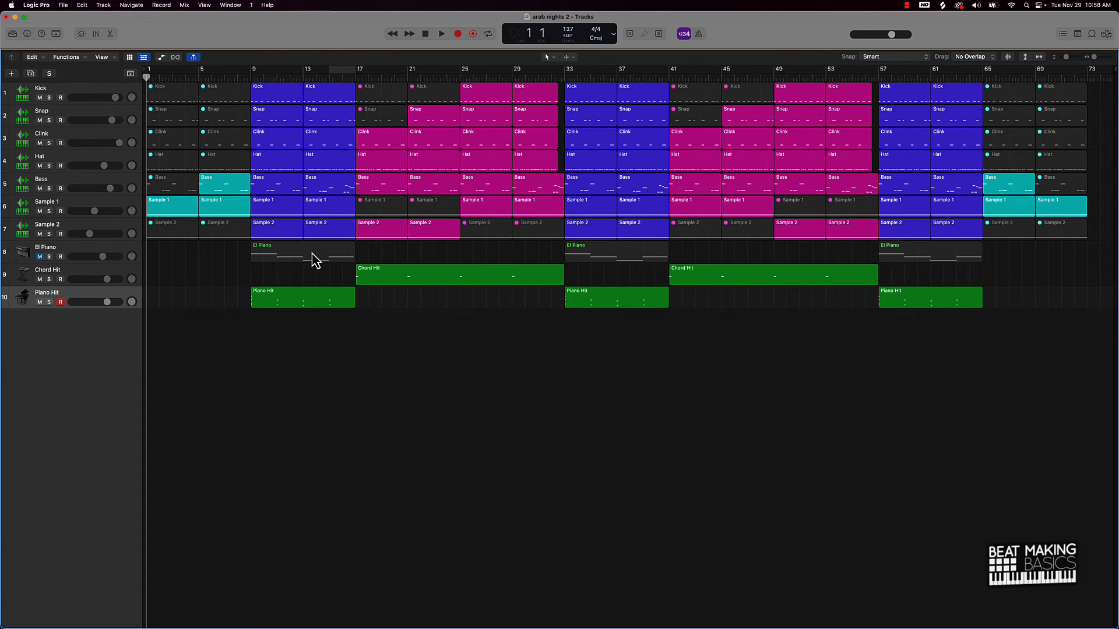
pyautogui.press('space')
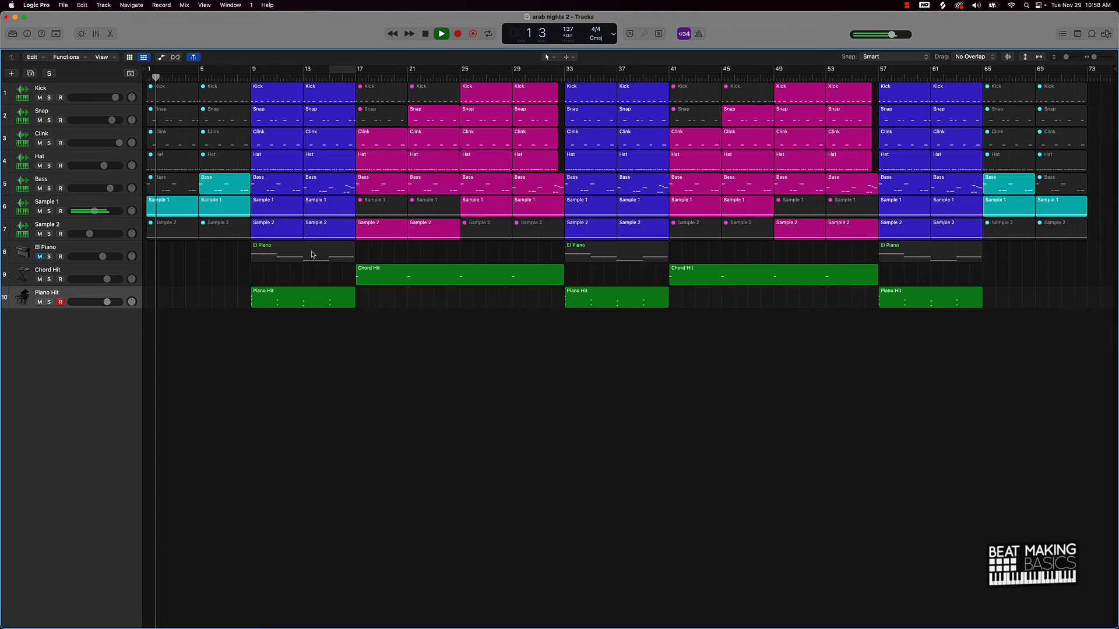
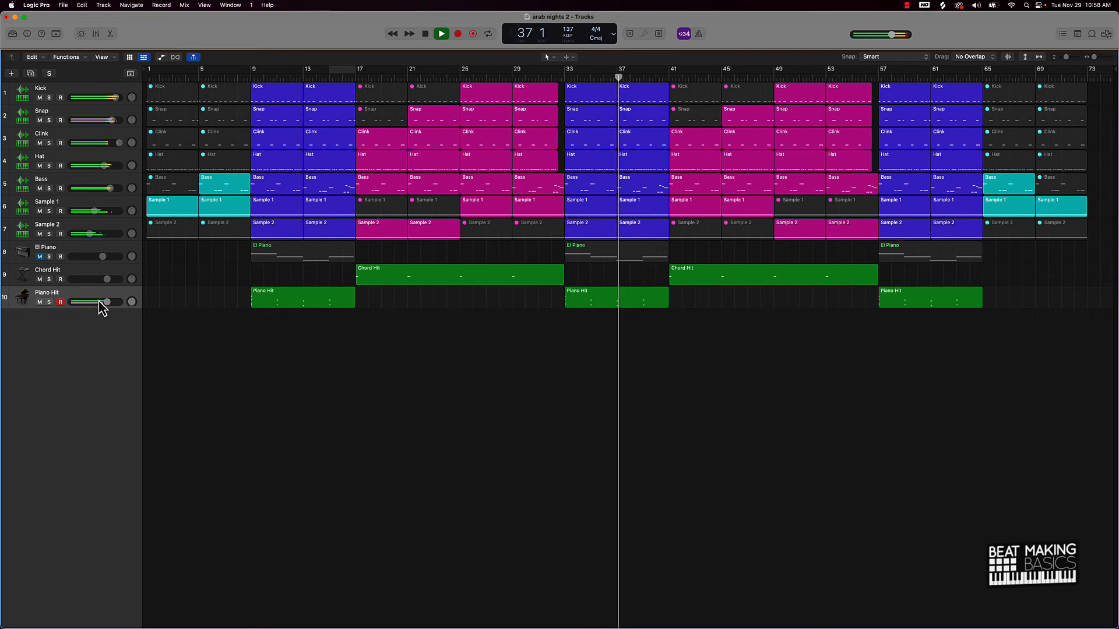
# - Raise the Piano Hit track's volume slightly, stop playback, and set the cycle range from bar 33 to bar 41
pyautogui.moveTo(99, 302); pyautogui.dragTo(113, 302)
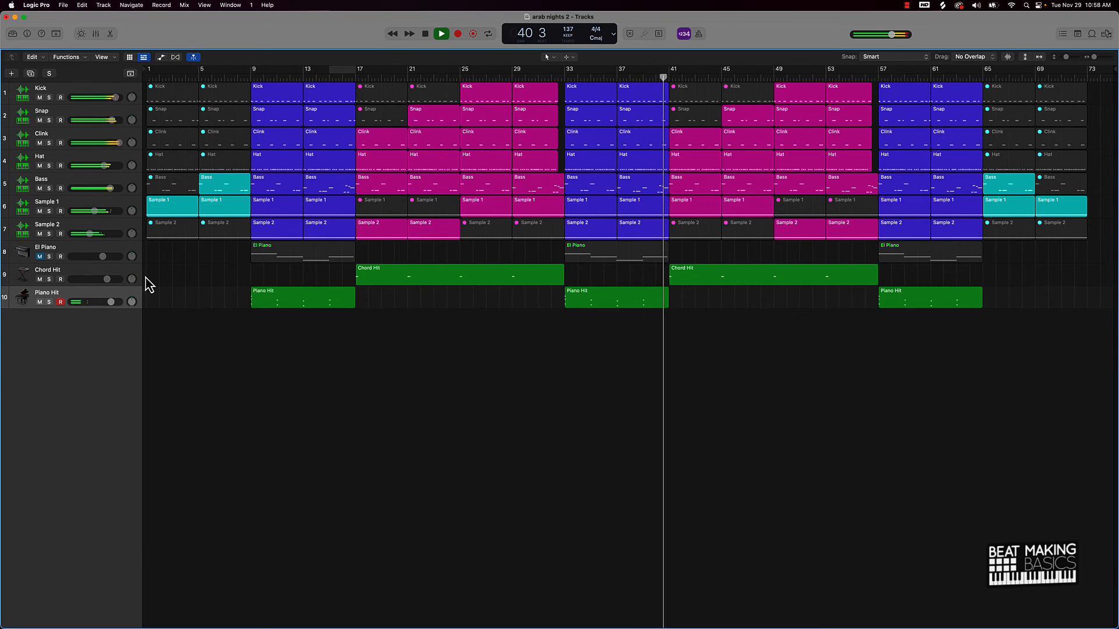
pyautogui.press('space')
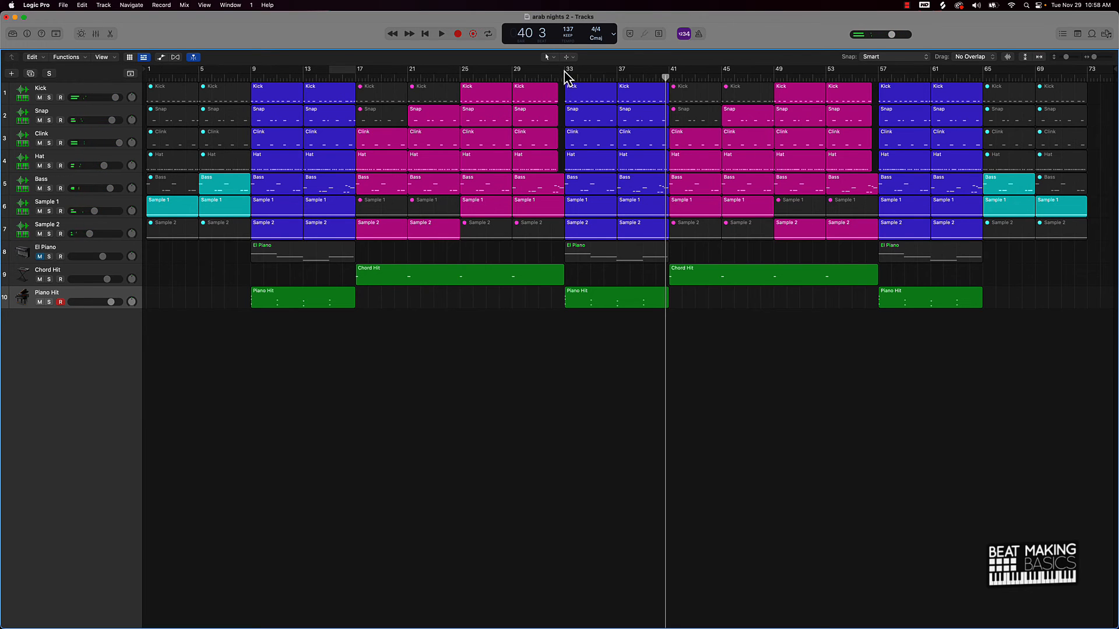
pyautogui.moveTo(565, 71); pyautogui.dragTo(669, 73)
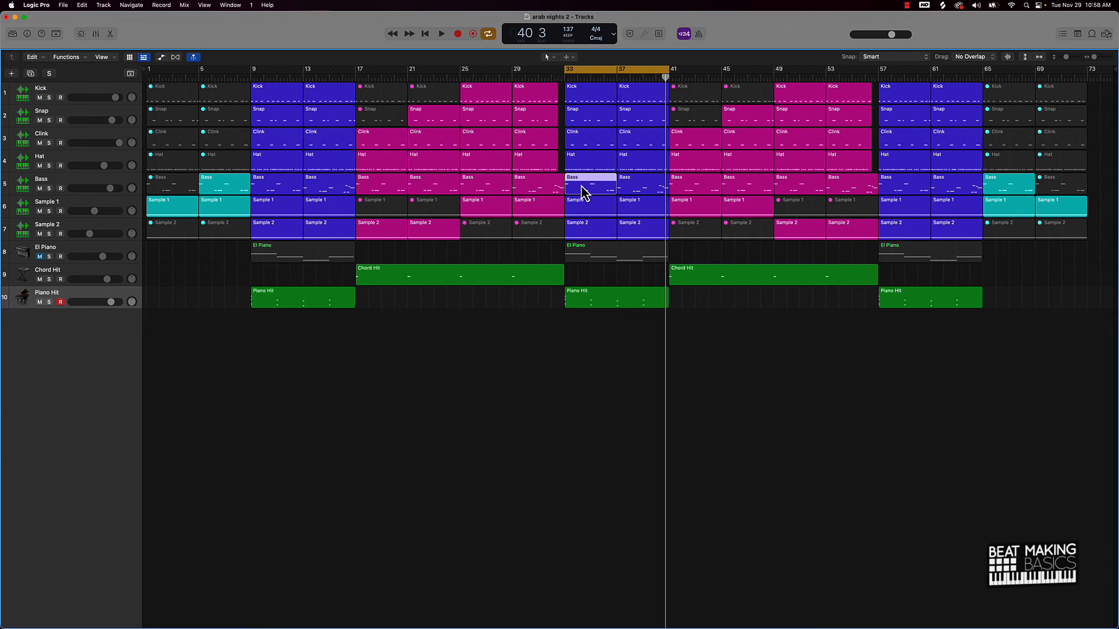
# - Open the Bass region at bar 33 for note editing, audition it, and lower the bar 35 note two semitones to A1
pyautogui.doubleClick(582, 190)
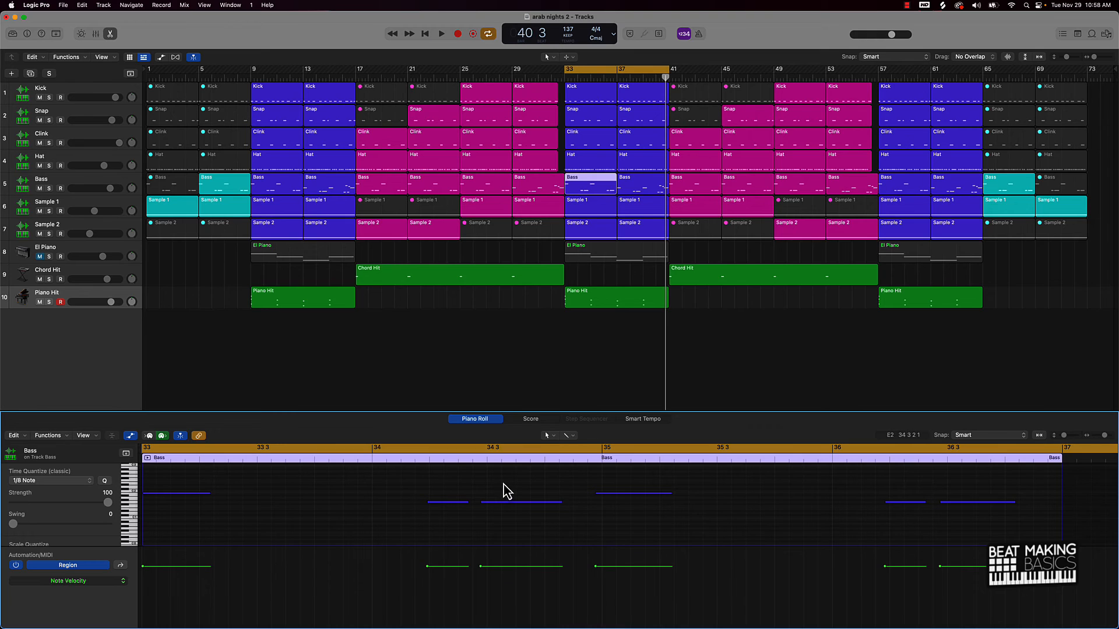
pyautogui.press('space')
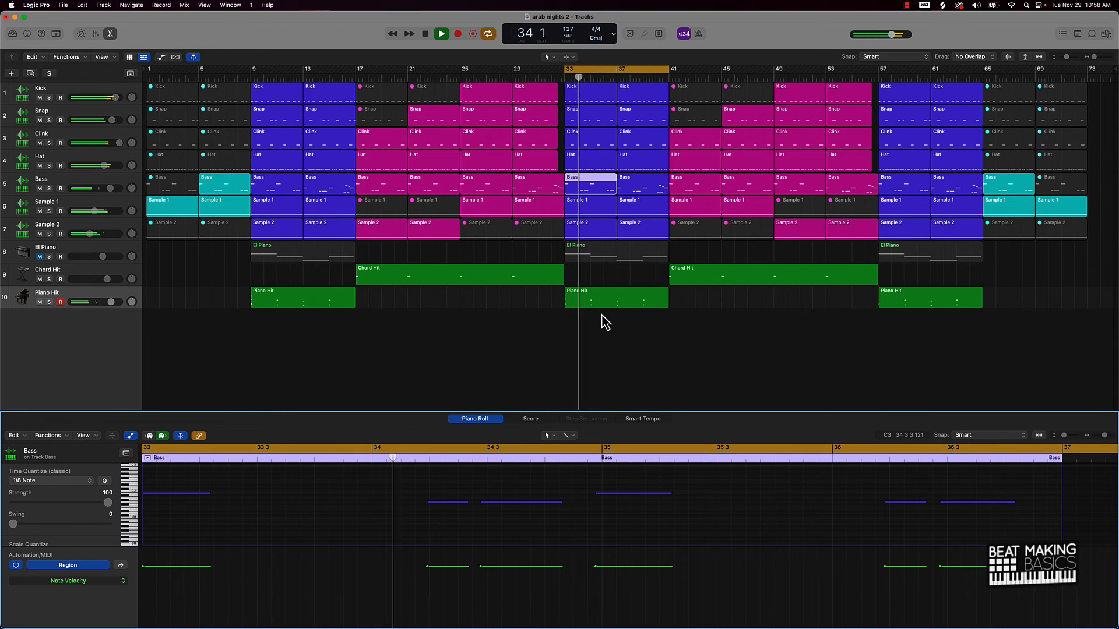
pyautogui.press('space')
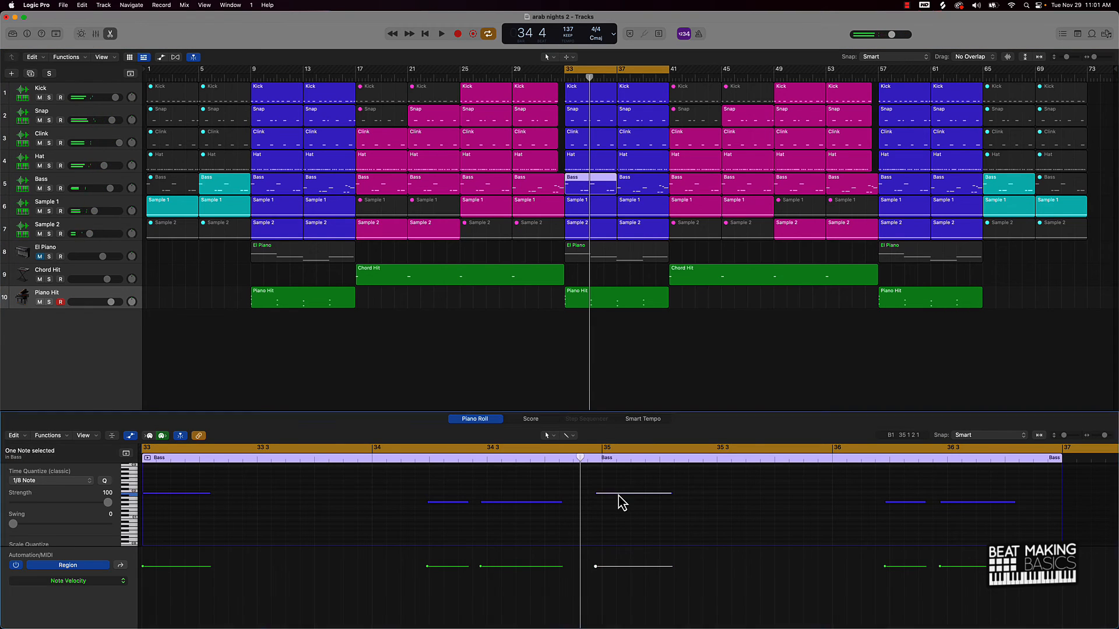
pyautogui.moveTo(618, 498); pyautogui.dragTo(618, 500)
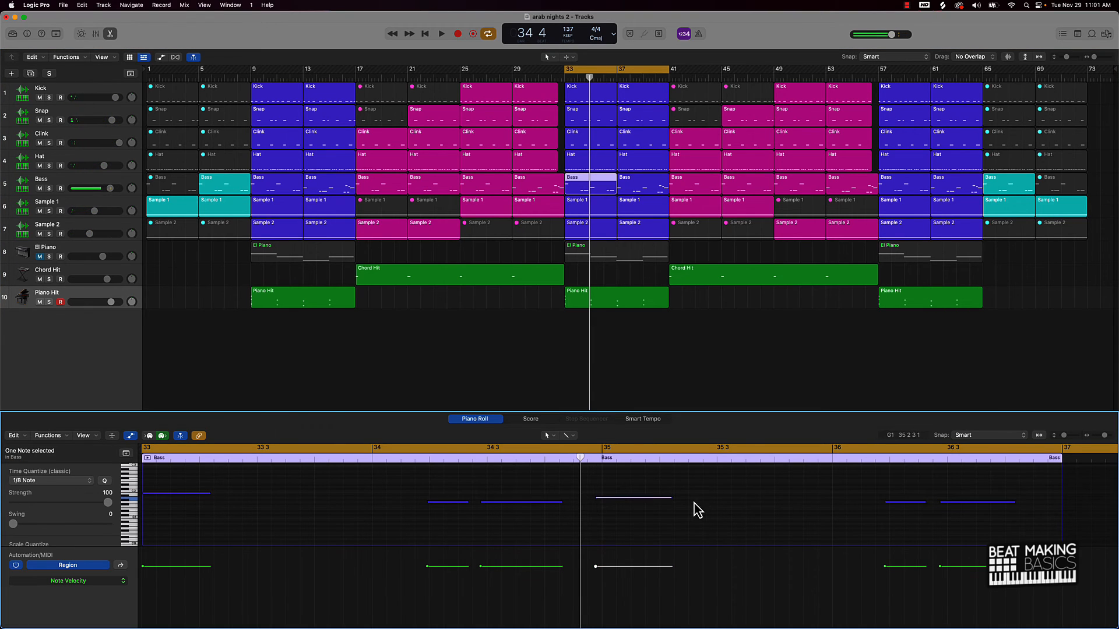
# - In the Bass region at bar 37, lower the opening note and move the bar 39 note down two semitones to A1, and play the cycle
pyautogui.click(622, 190)
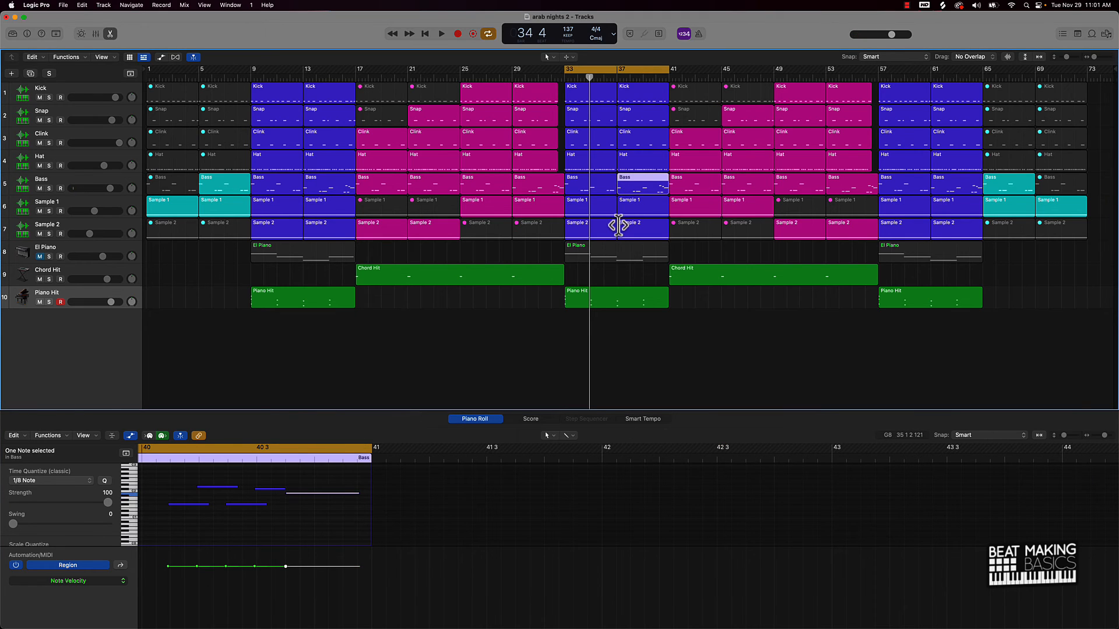
pyautogui.click(350, 514)
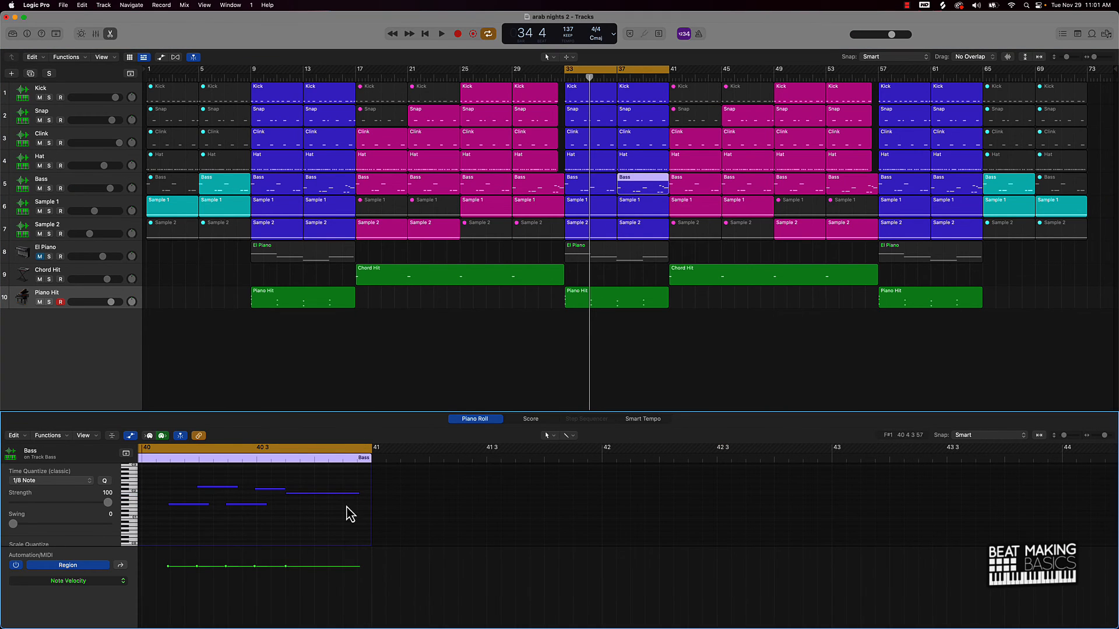
pyautogui.click(639, 286)
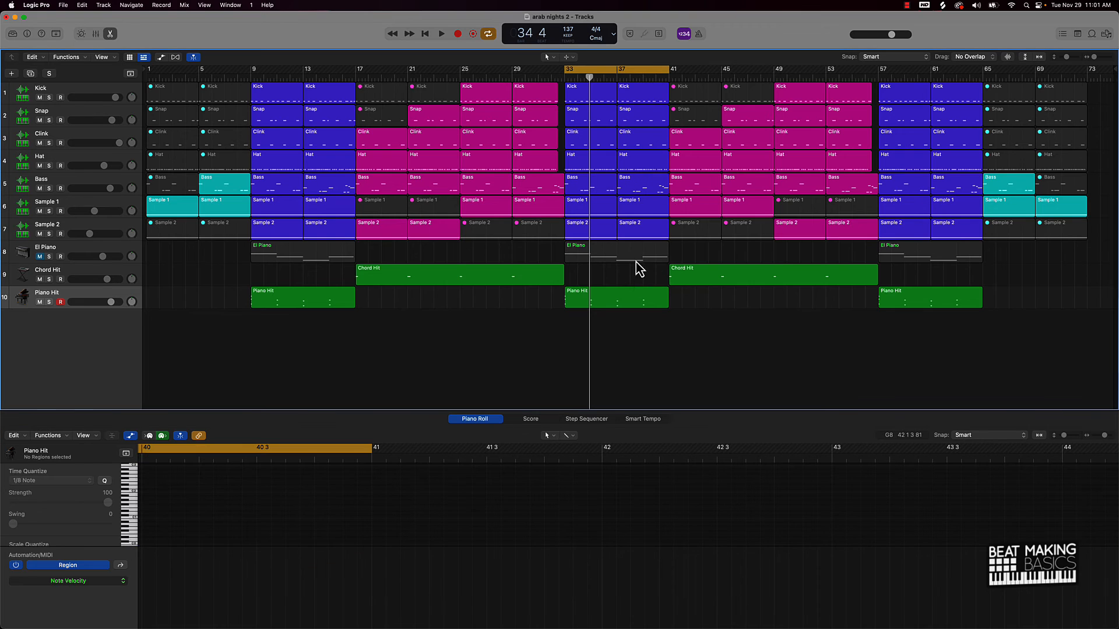
pyautogui.click(640, 188)
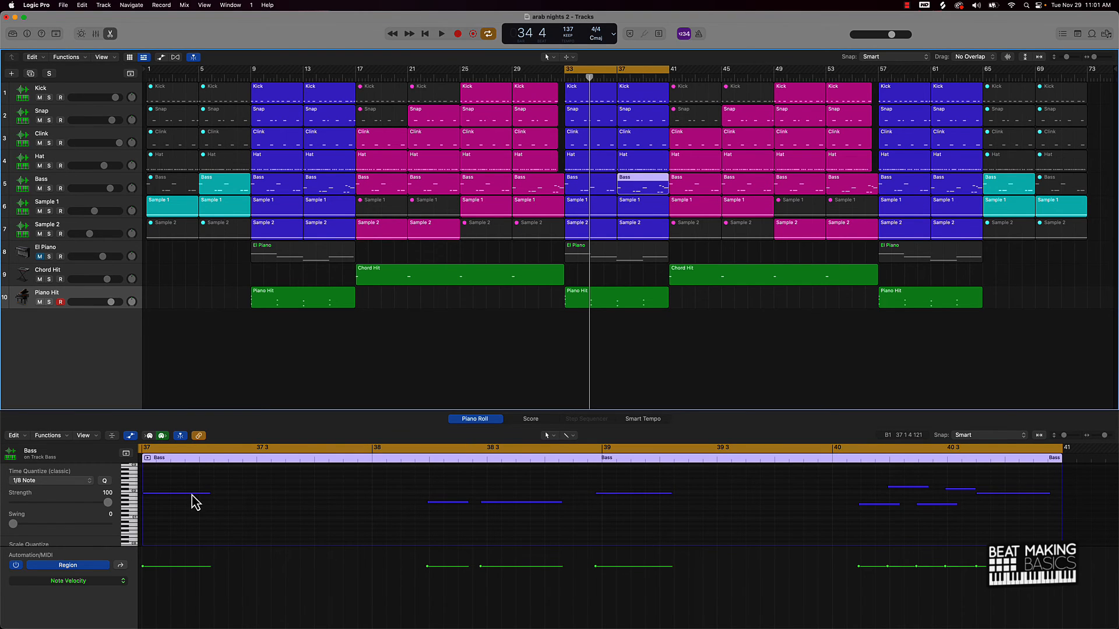
pyautogui.moveTo(192, 495); pyautogui.dragTo(190, 505)
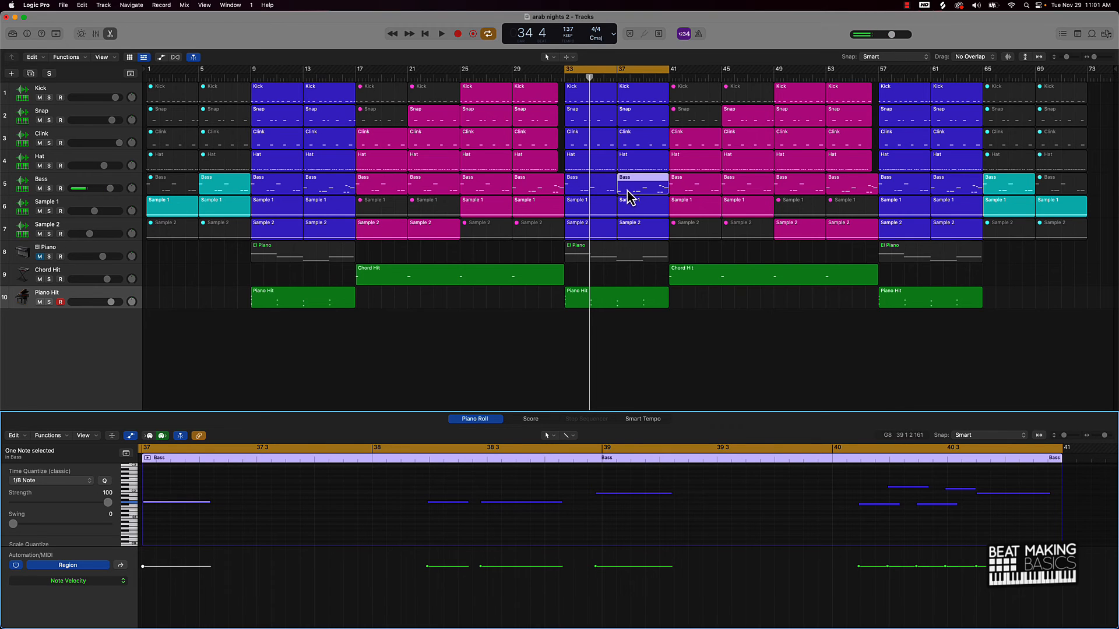
pyautogui.moveTo(617, 495); pyautogui.dragTo(617, 500)
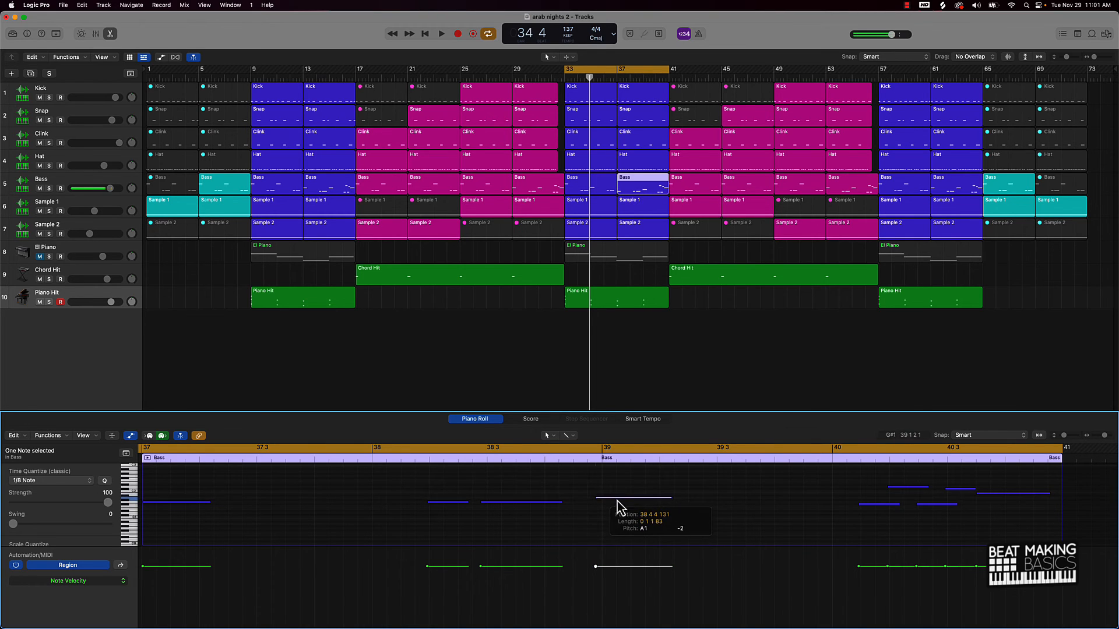
pyautogui.click(687, 378)
pyautogui.press('space')
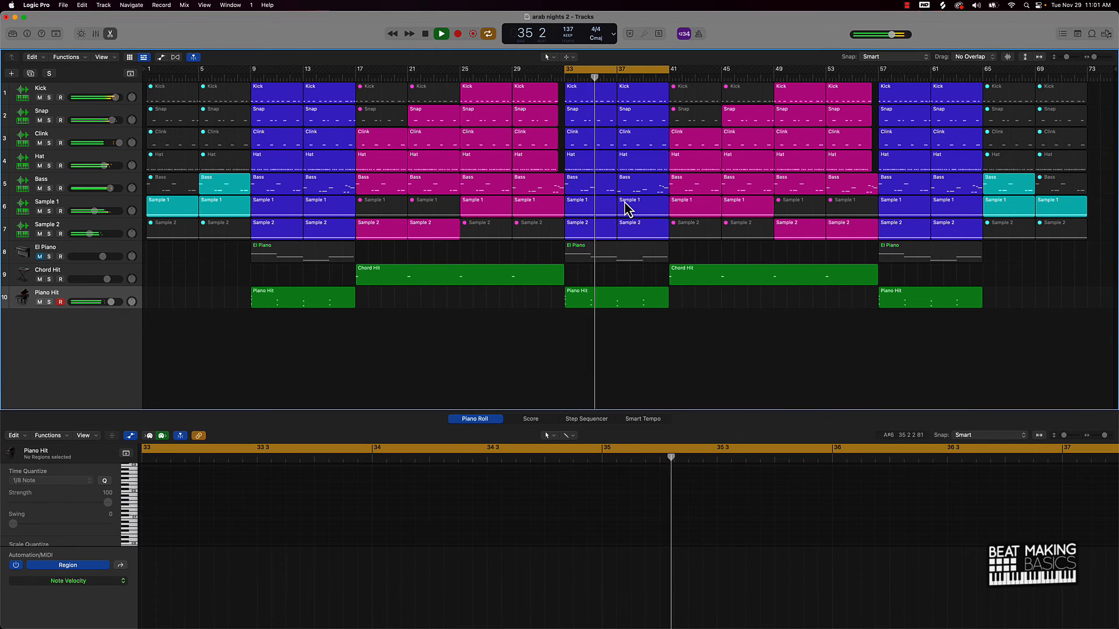
# - Show the Bass regions at bars 33 and 37 together and raise the two bar 34 notes to the opening note's pitch, checking by playback
pyautogui.click(600, 187)
pyautogui.keyDown('shift'); pyautogui.click(636, 185); pyautogui.keyUp('shift')
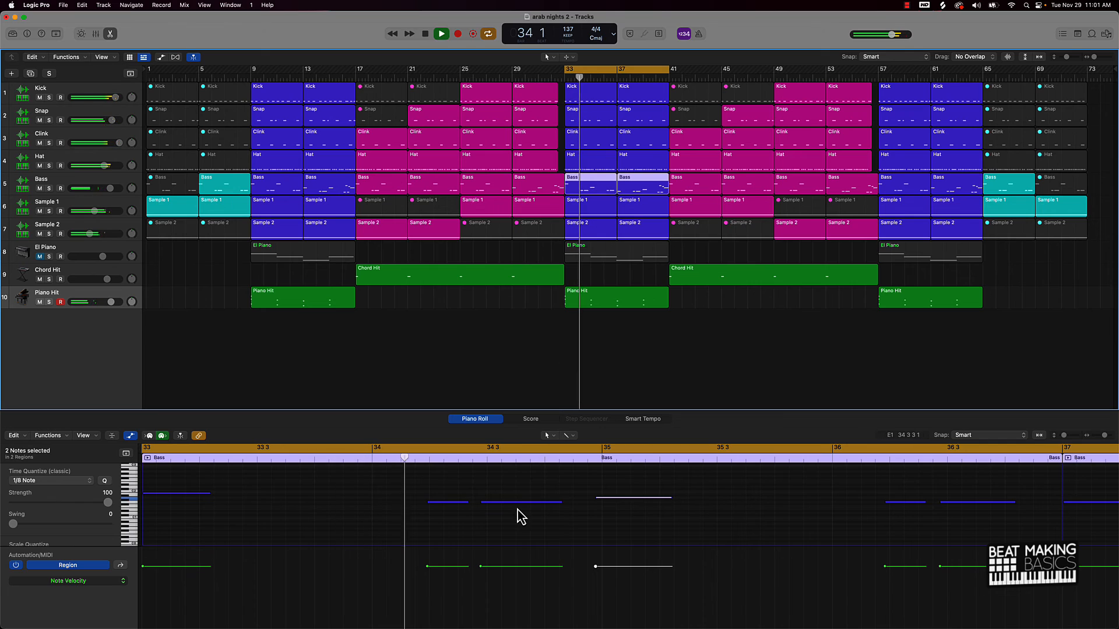
pyautogui.press('space')
pyautogui.click(455, 491)
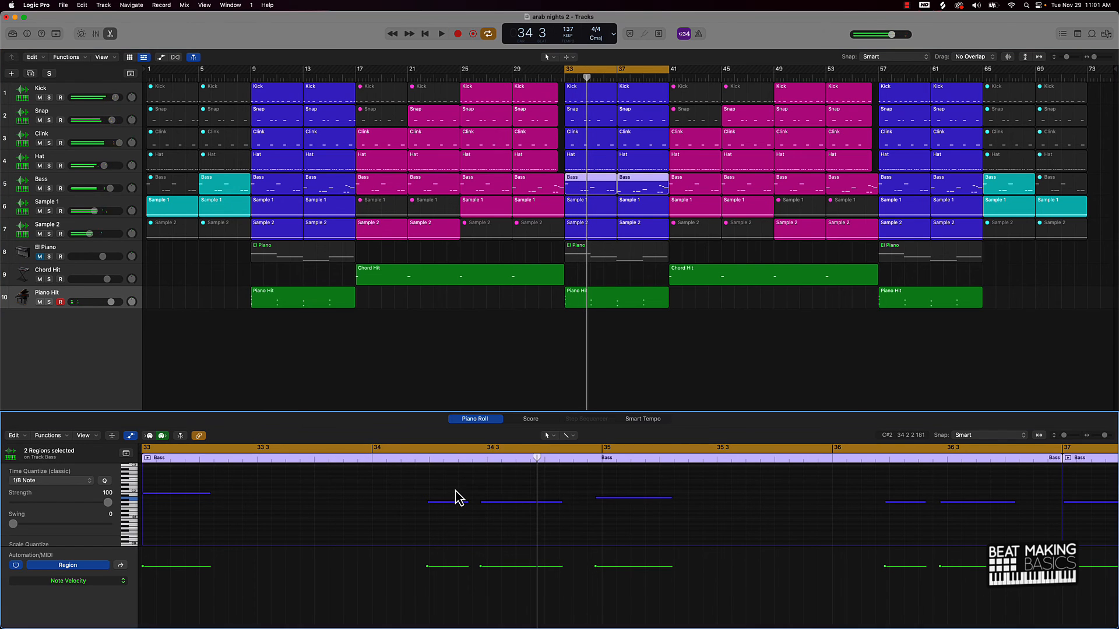
pyautogui.moveTo(455, 492); pyautogui.dragTo(508, 511)
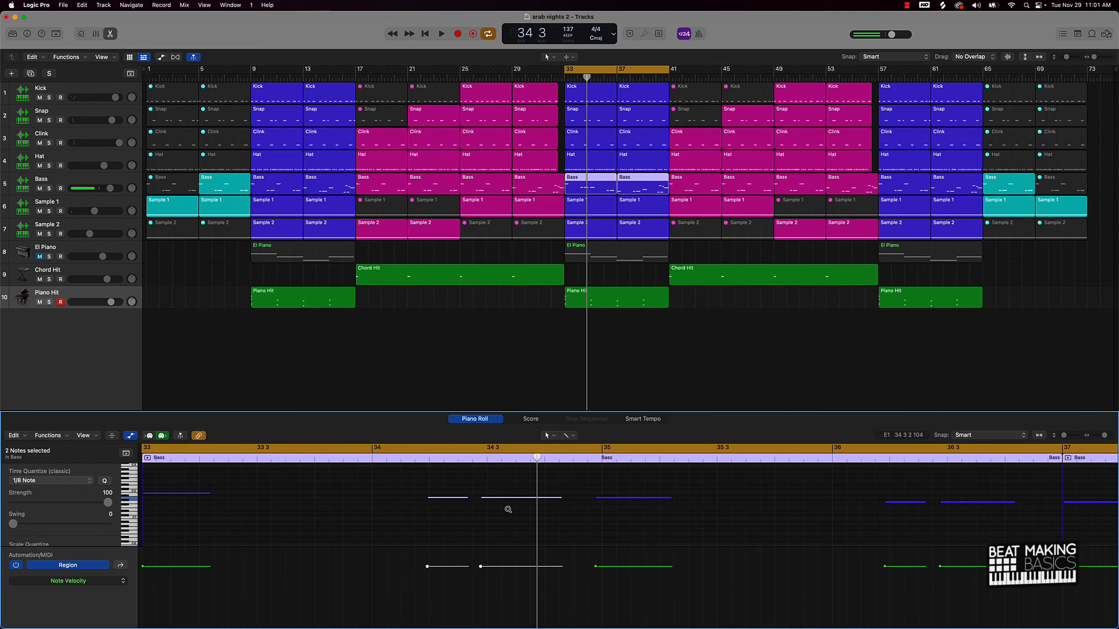
pyautogui.press('space')
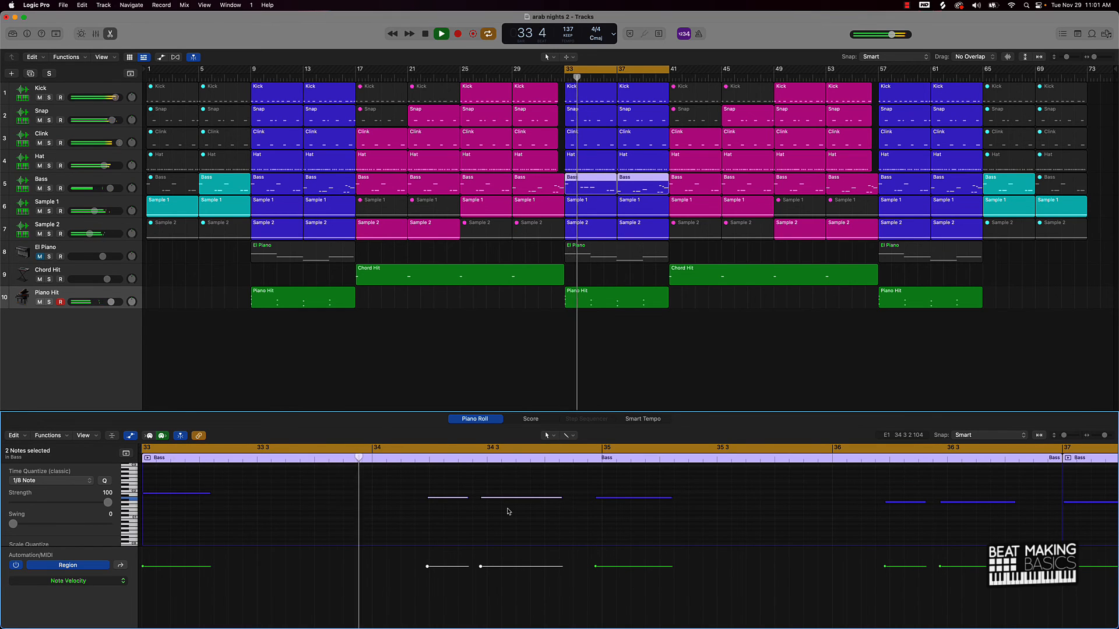
pyautogui.press('space')
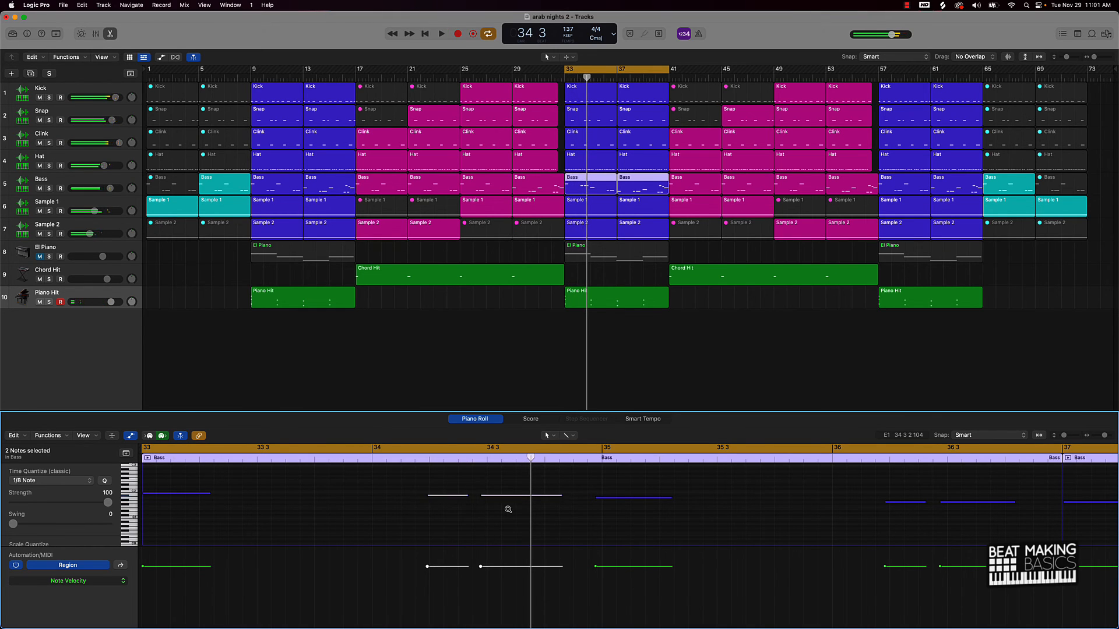
pyautogui.press('space')
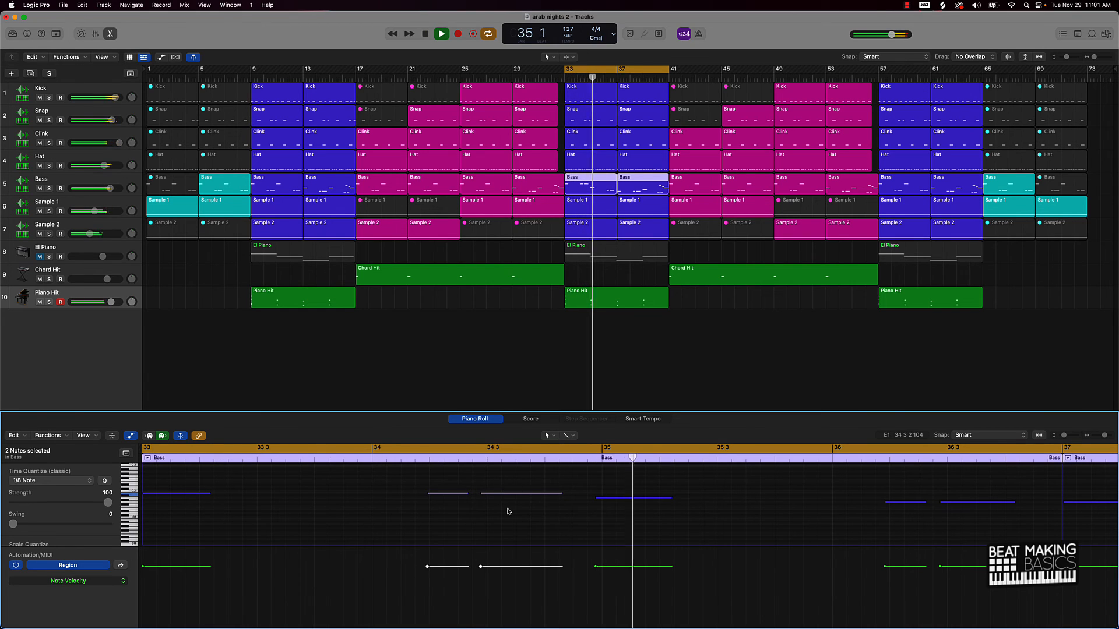
# - Raise the two bass notes in bar 36 to match the bar 35 note, check the bar 38 pair, and play the cycle through
pyautogui.moveTo(922, 476); pyautogui.dragTo(961, 509)
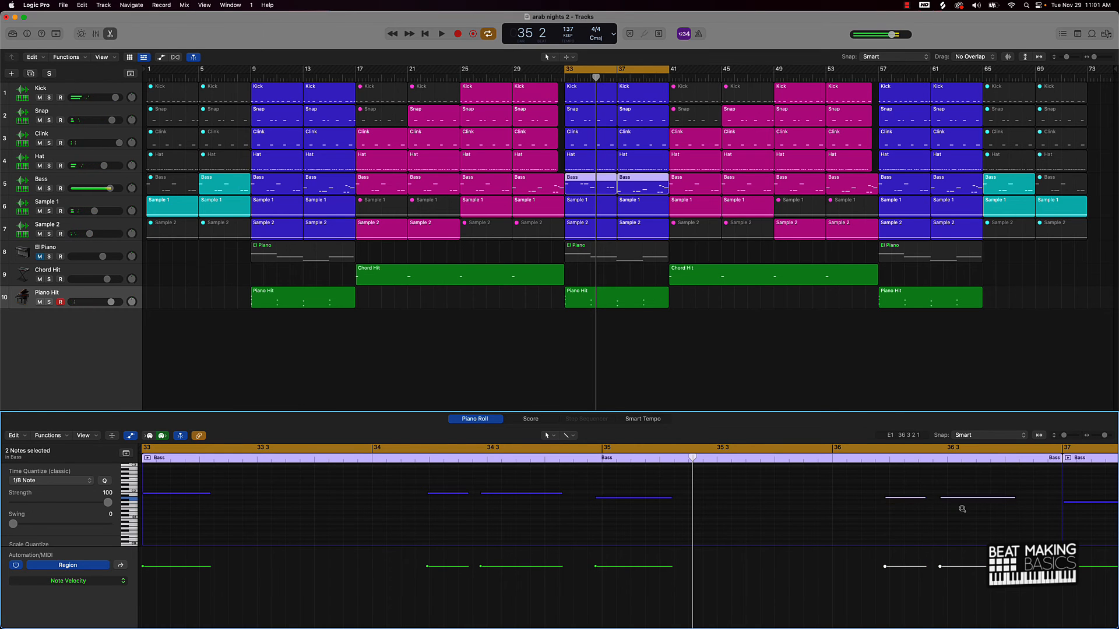
pyautogui.hscroll(10, 963, 511)
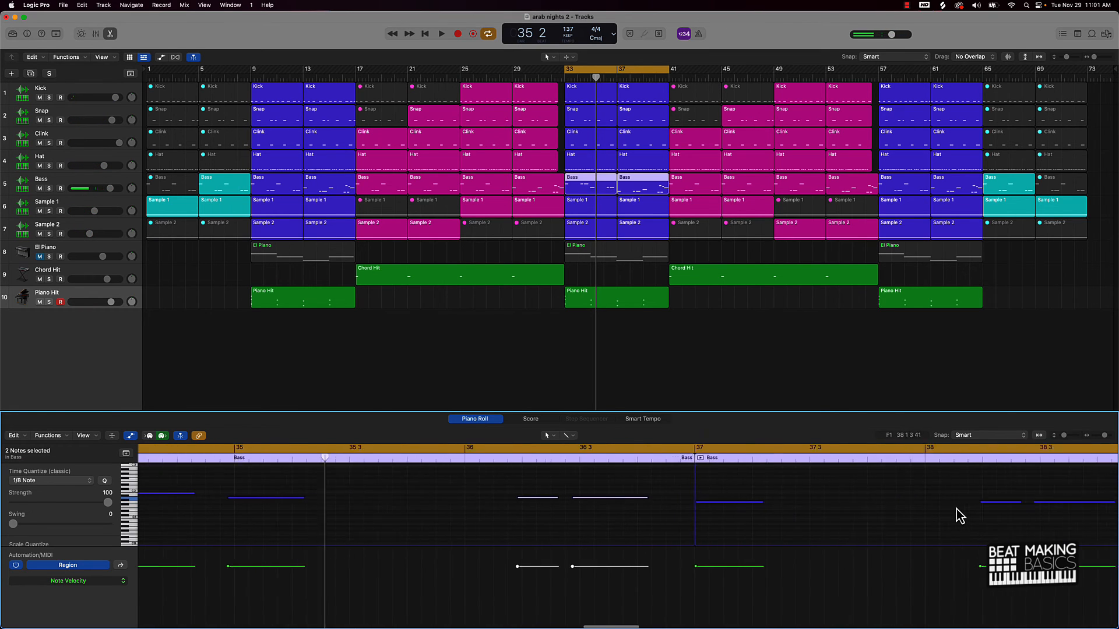
pyautogui.moveTo(967, 498); pyautogui.dragTo(1032, 517)
pyautogui.hscroll(10, 1031, 517)
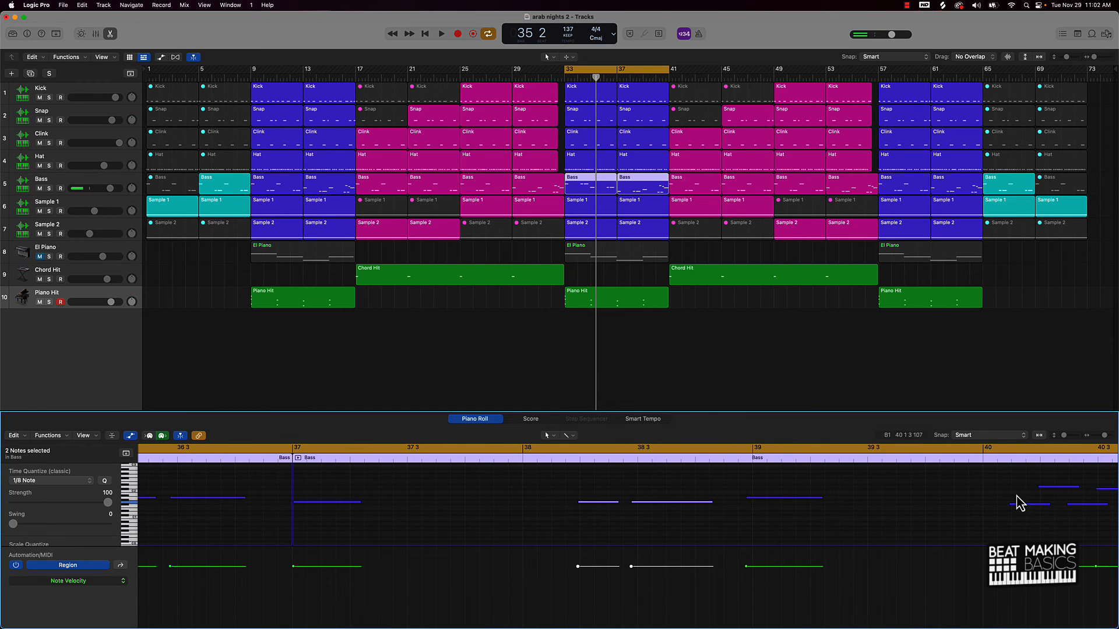
pyautogui.click(874, 526)
pyautogui.press('space')
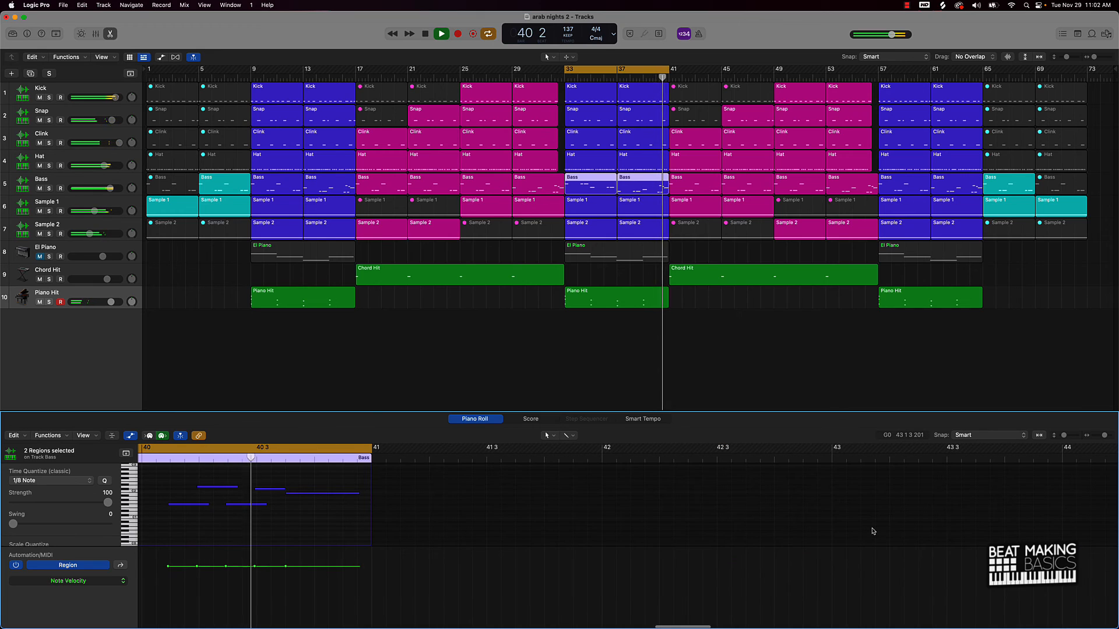
pyautogui.press('space')
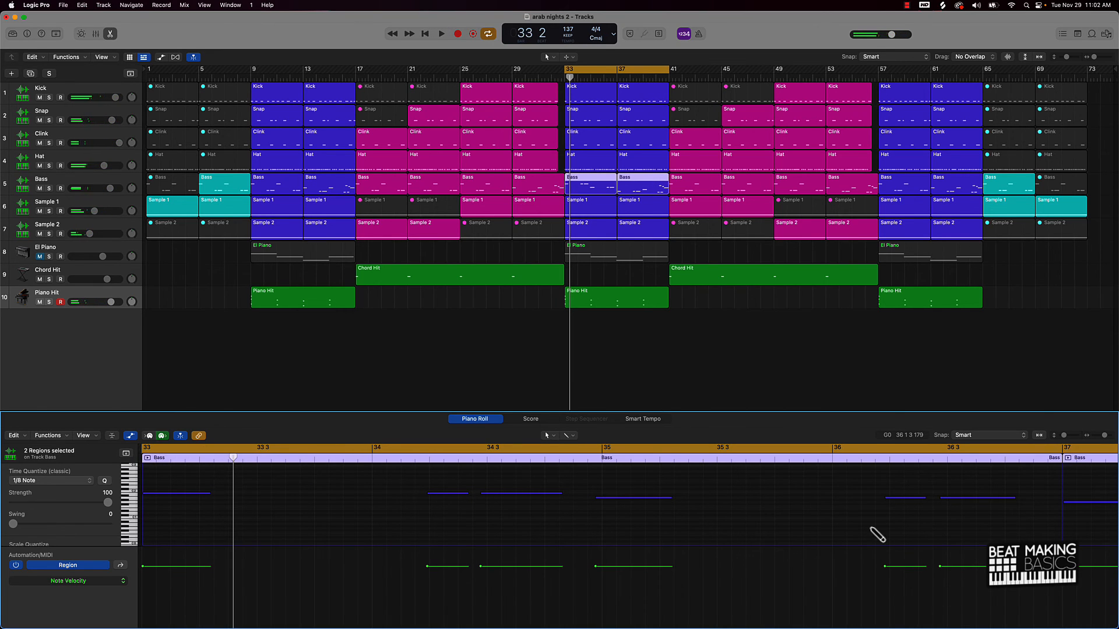
# - Undo the bass pitch edits and play the cycled section with the original bass line for comparison
pyautogui.press('super+z')
pyautogui.press('super+z')
pyautogui.press('super+z')
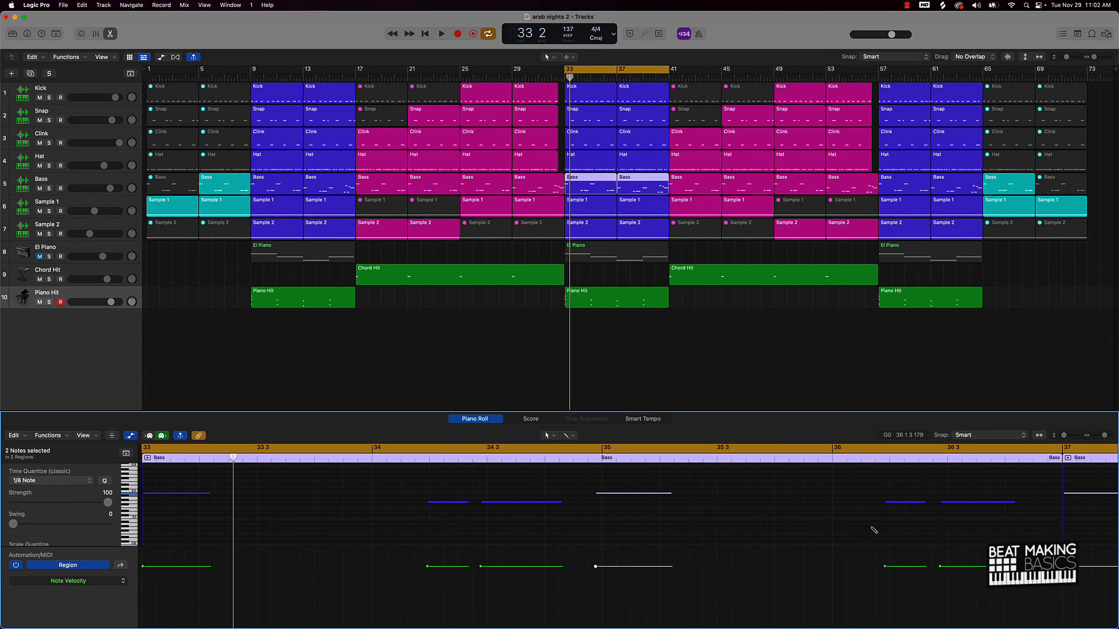
pyautogui.press('space')
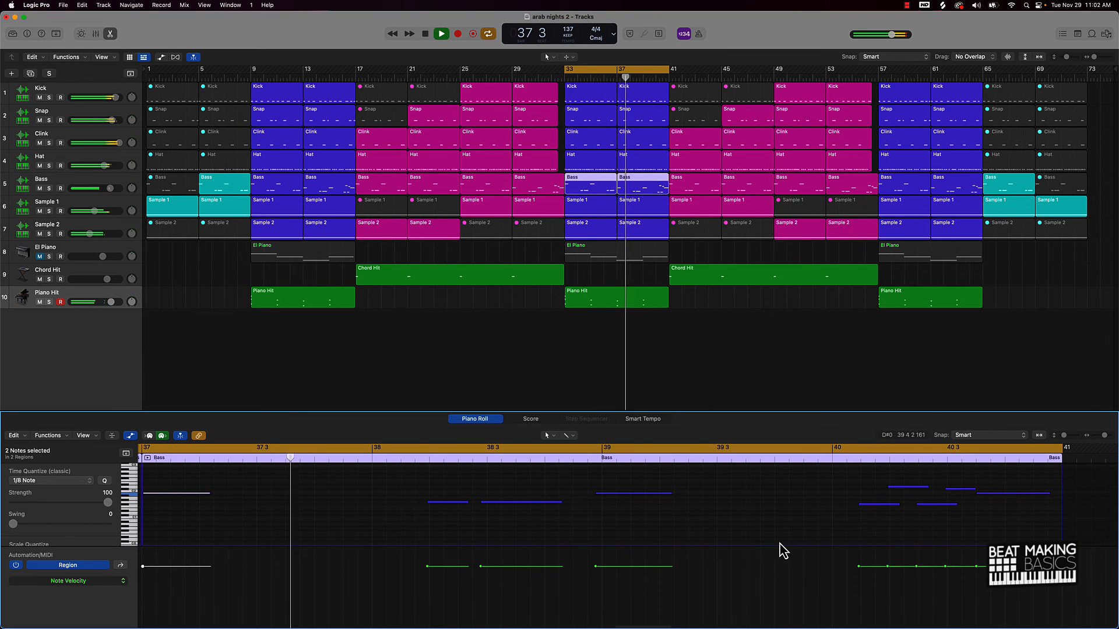
pyautogui.click(608, 349)
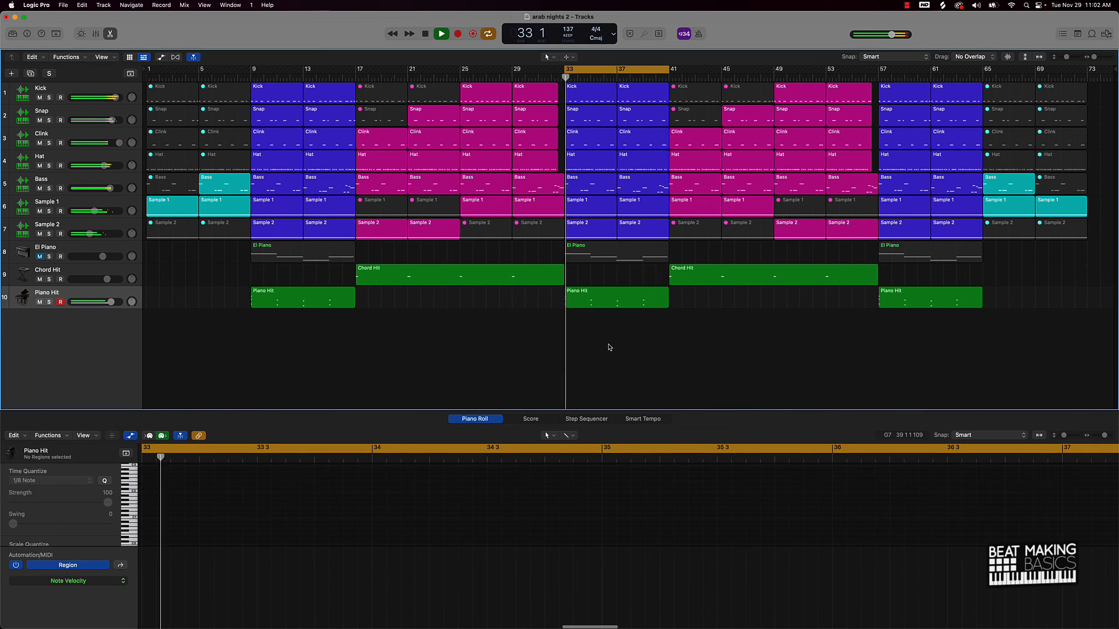
pyautogui.press('space')
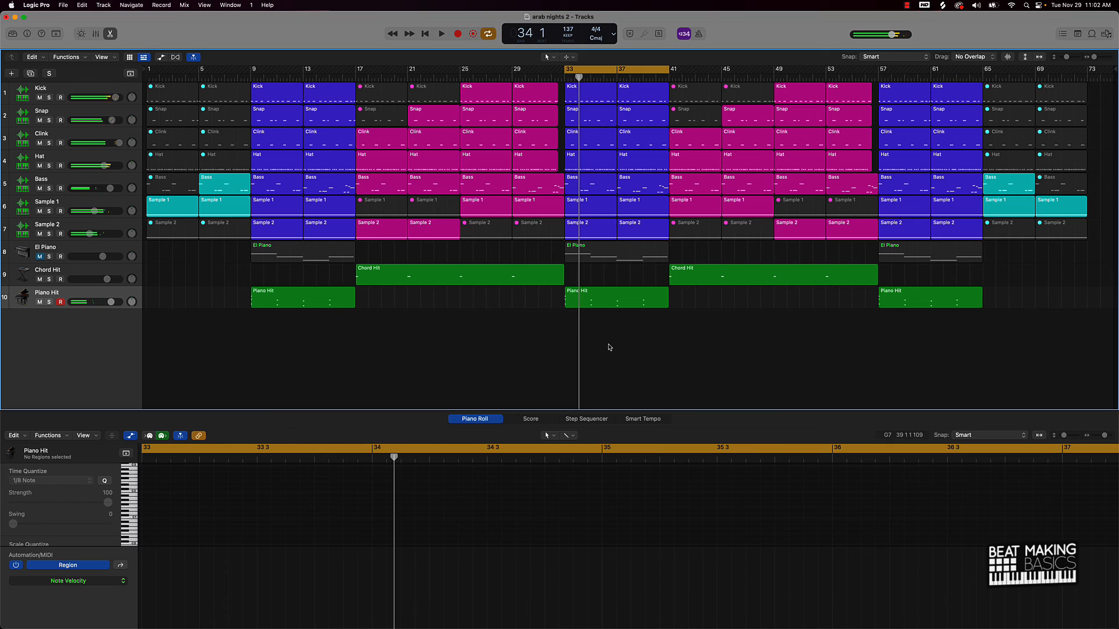
# - Redo the pitch edits in the Bass regions at bars 33 and 37, mute the note pairs in bars 34, 36 and 38, and play the cycle
pyautogui.click(598, 187)
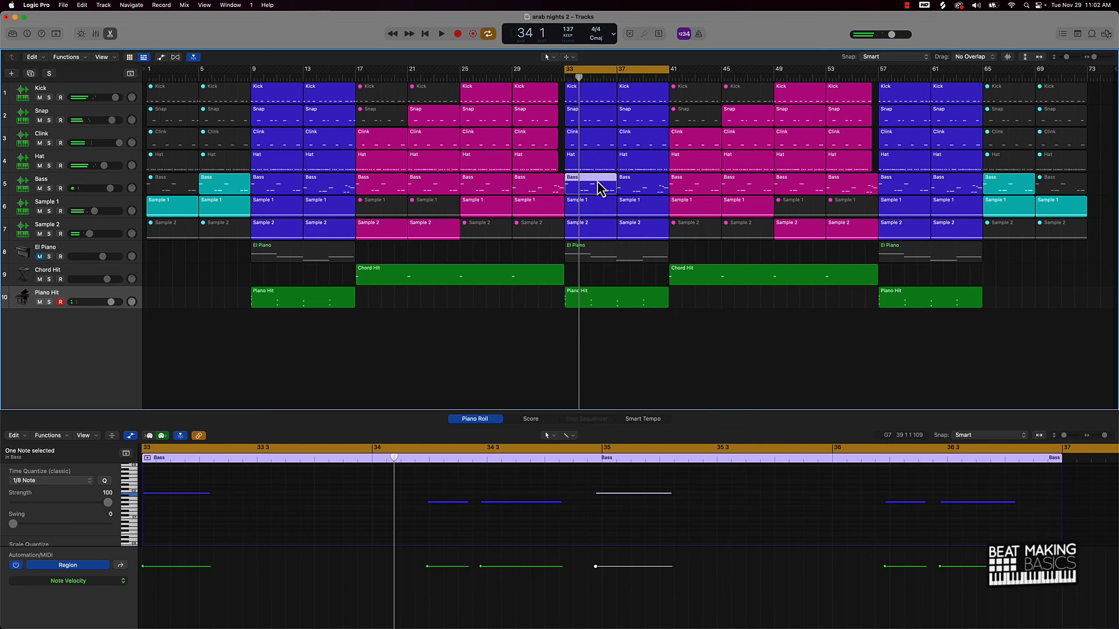
pyautogui.keyDown('shift'); pyautogui.click(638, 182); pyautogui.keyUp('shift')
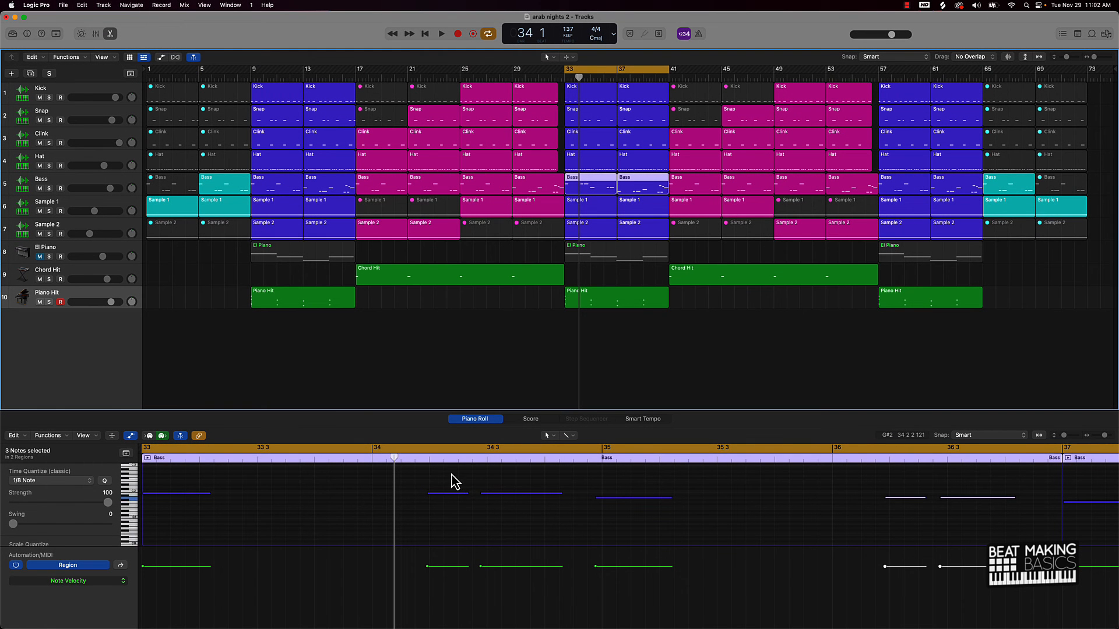
pyautogui.moveTo(437, 475); pyautogui.dragTo(570, 537)
pyautogui.moveTo(885, 475); pyautogui.dragTo(974, 512)
pyautogui.hscroll(10, 974, 508)
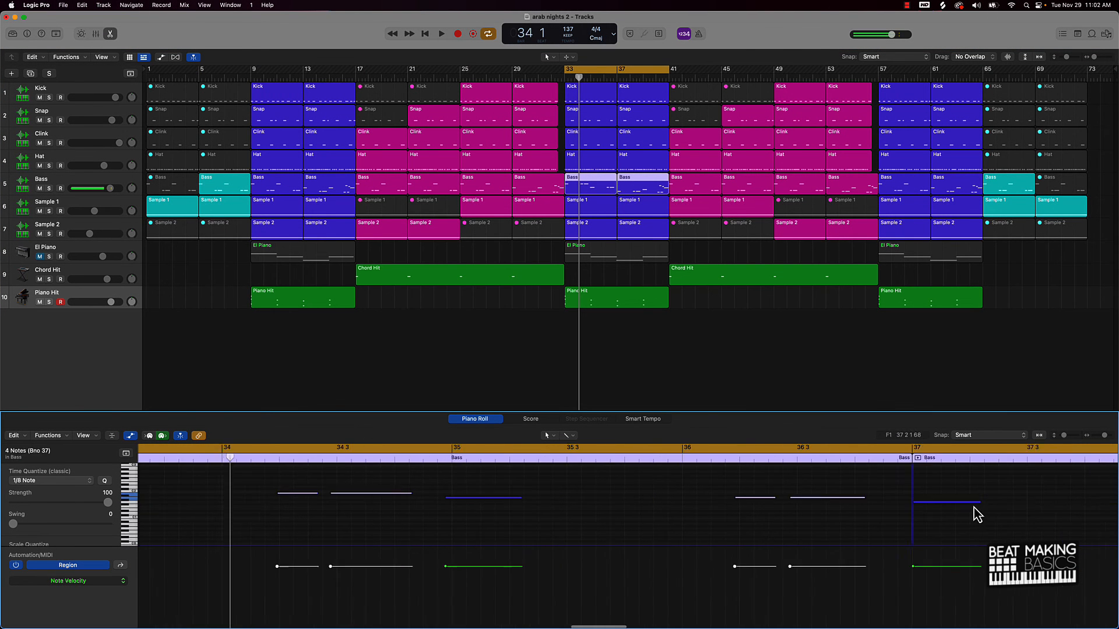
pyautogui.moveTo(775, 488); pyautogui.dragTo(866, 535)
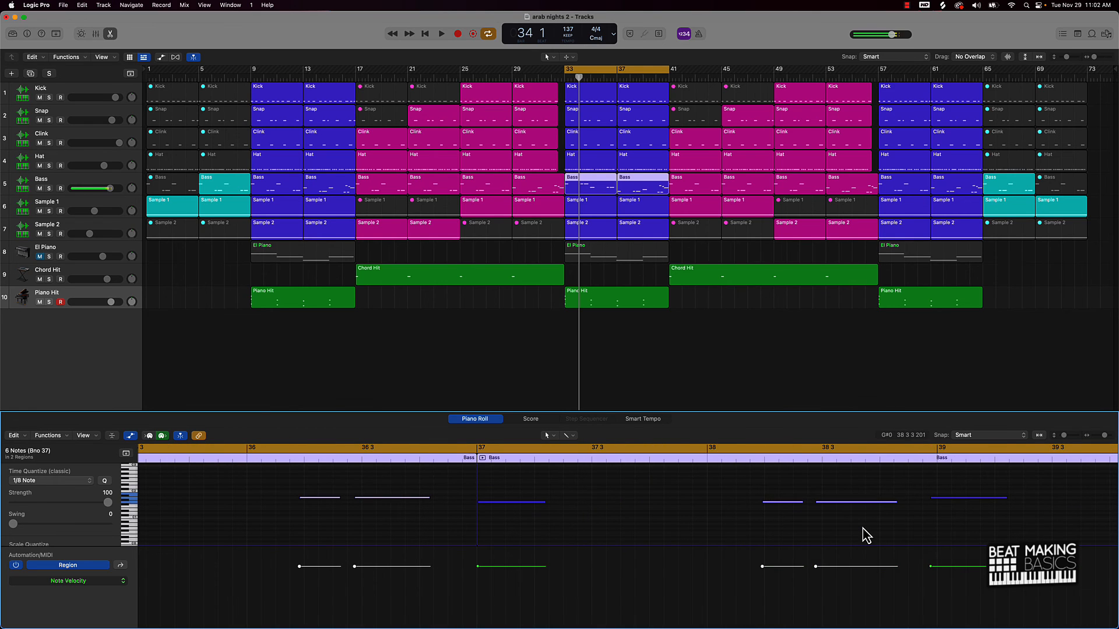
pyautogui.press('space')
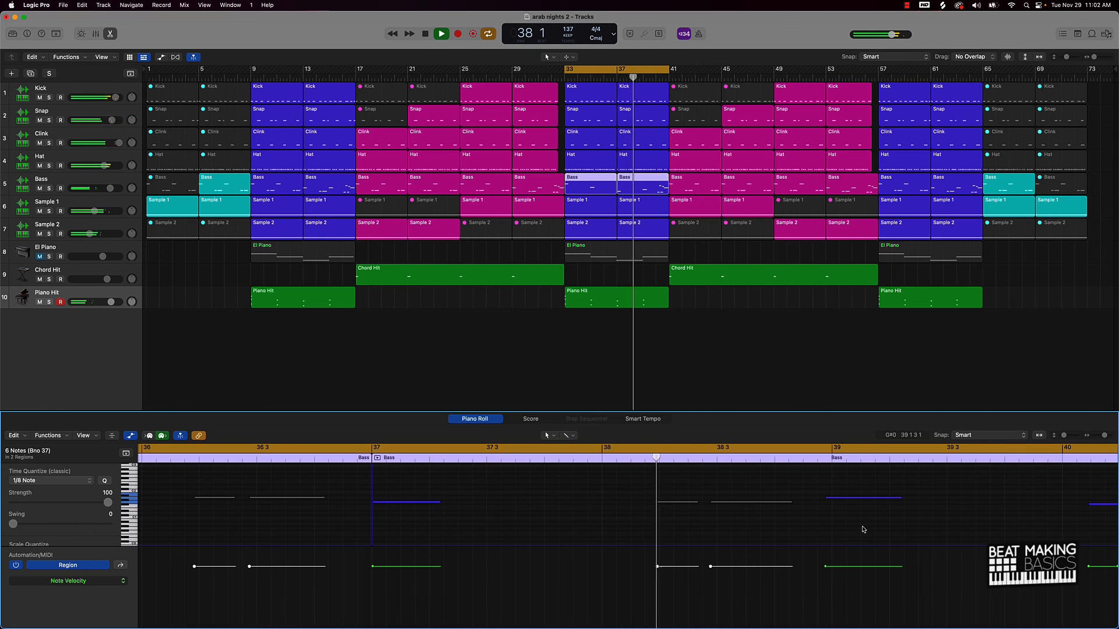
# - Undo the note mutes and pitch edits in the Bass regions at bars 33 and 37, and play from bar 33
pyautogui.press('space')
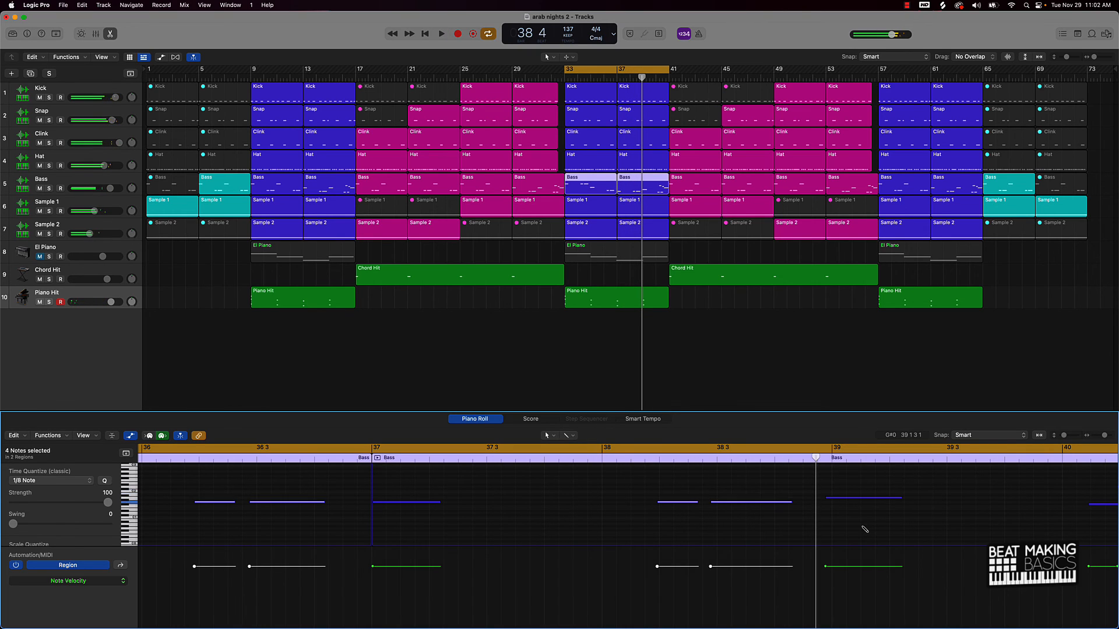
pyautogui.press('Left')
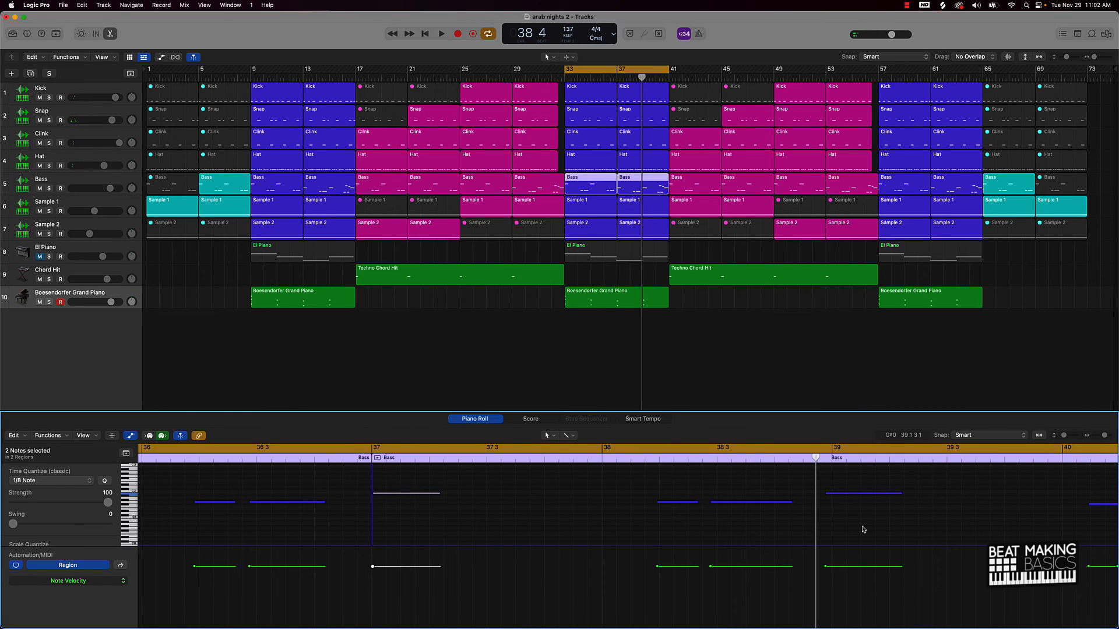
pyautogui.press('space')
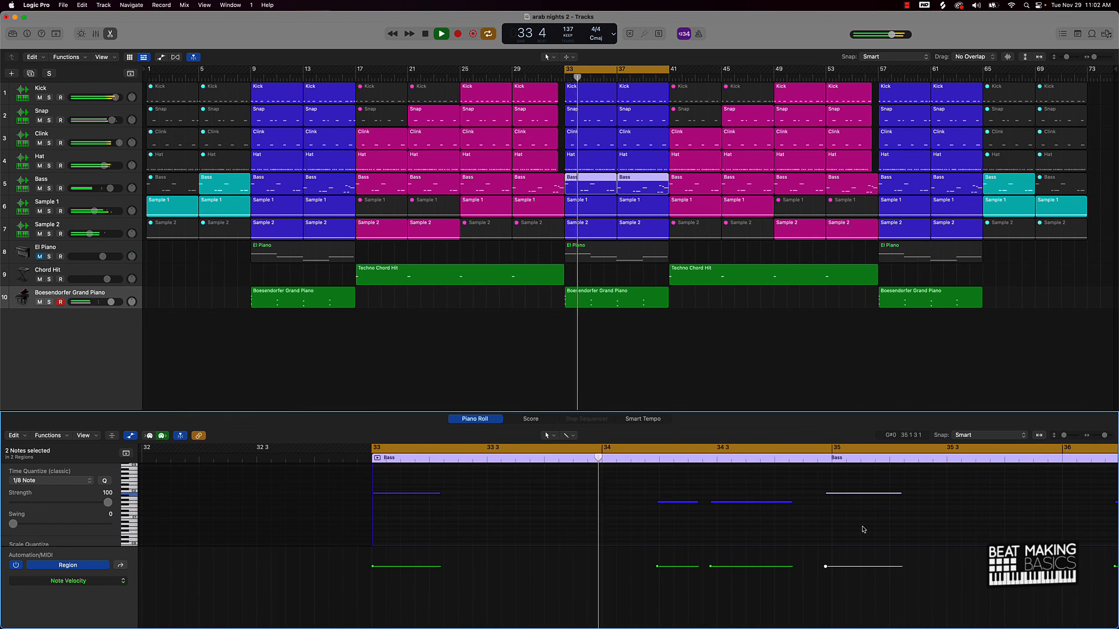
pyautogui.press('space')
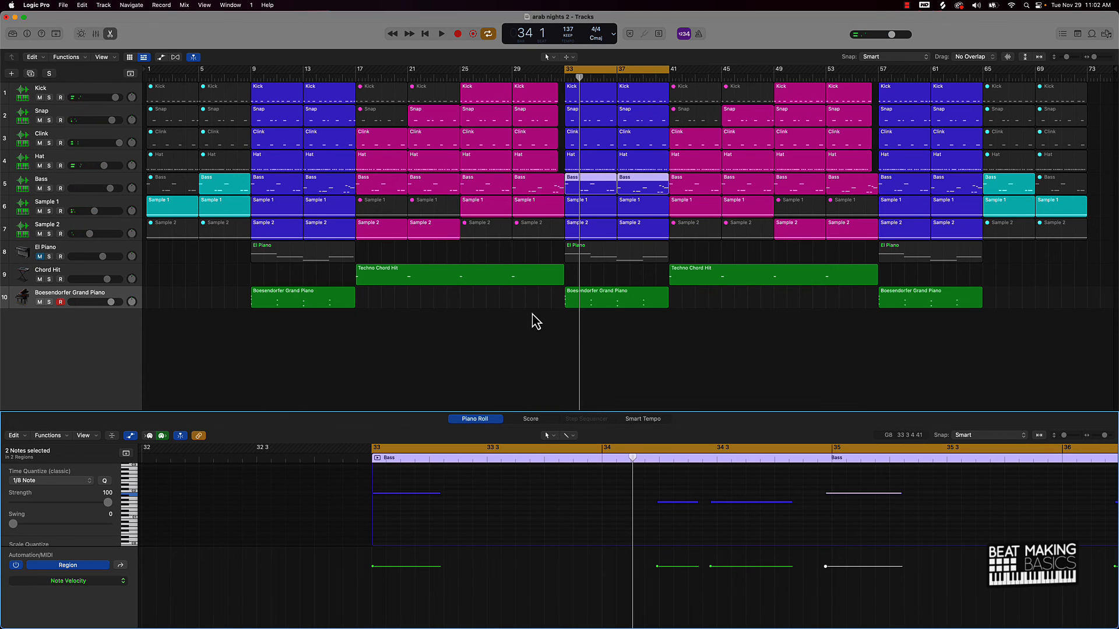
# - Delete the piano hits at bars 35, 37 and 39 in the Boesendorfer Grand Piano region at bar 33
pyautogui.click(598, 302)
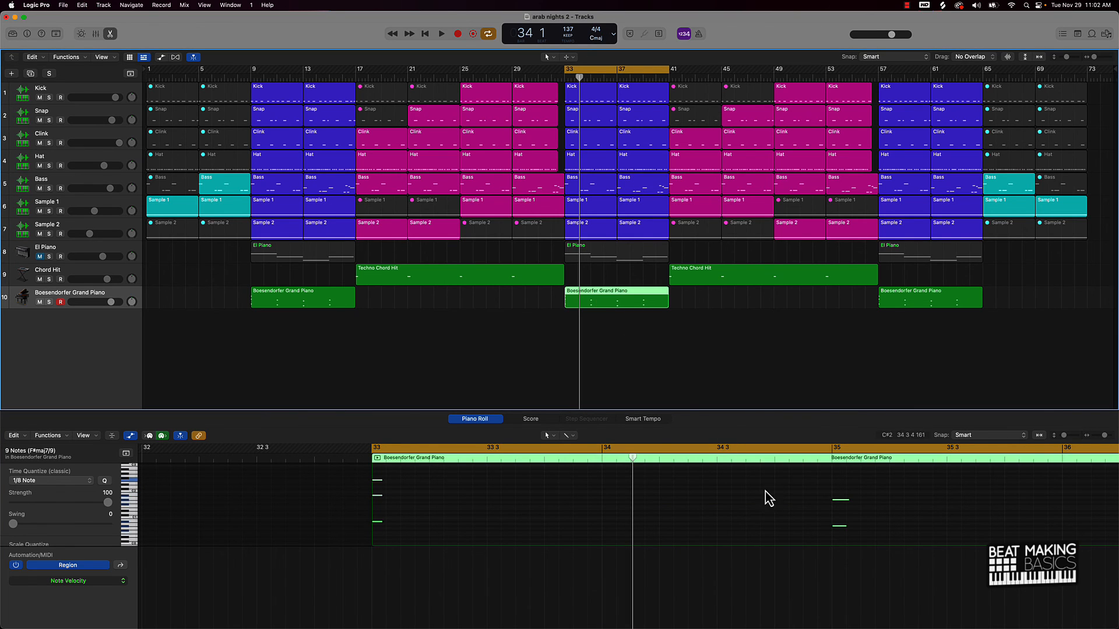
pyautogui.keyDown('ctrl'); pyautogui.keyDown('alt'); pyautogui.click(747, 493); pyautogui.keyUp('alt'); pyautogui.keyUp('ctrl')
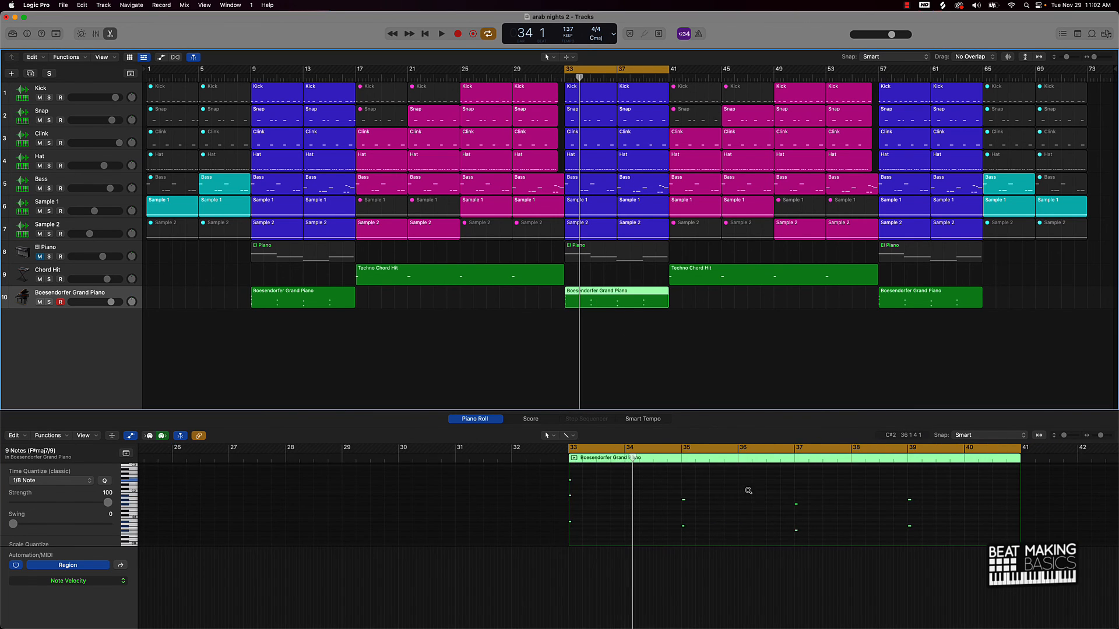
pyautogui.moveTo(669, 466); pyautogui.dragTo(1025, 546)
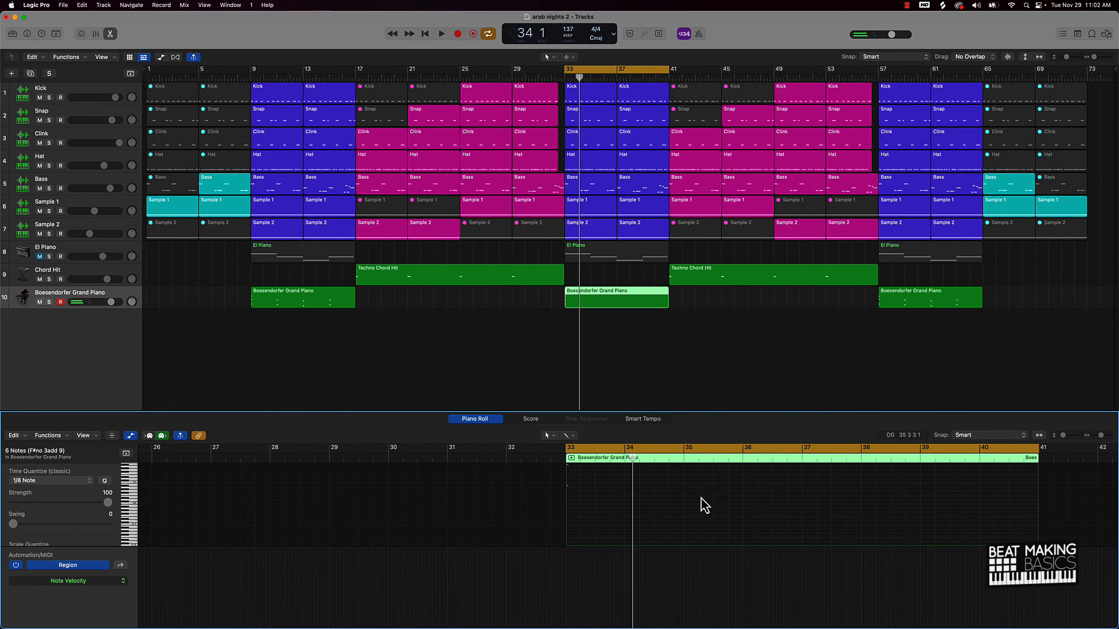
# - Copy the opening three-note piano chord at bar 33 to bars 35, 37 and 39 of the same region
pyautogui.moveTo(581, 478); pyautogui.dragTo(556, 540)
pyautogui.click(618, 450)
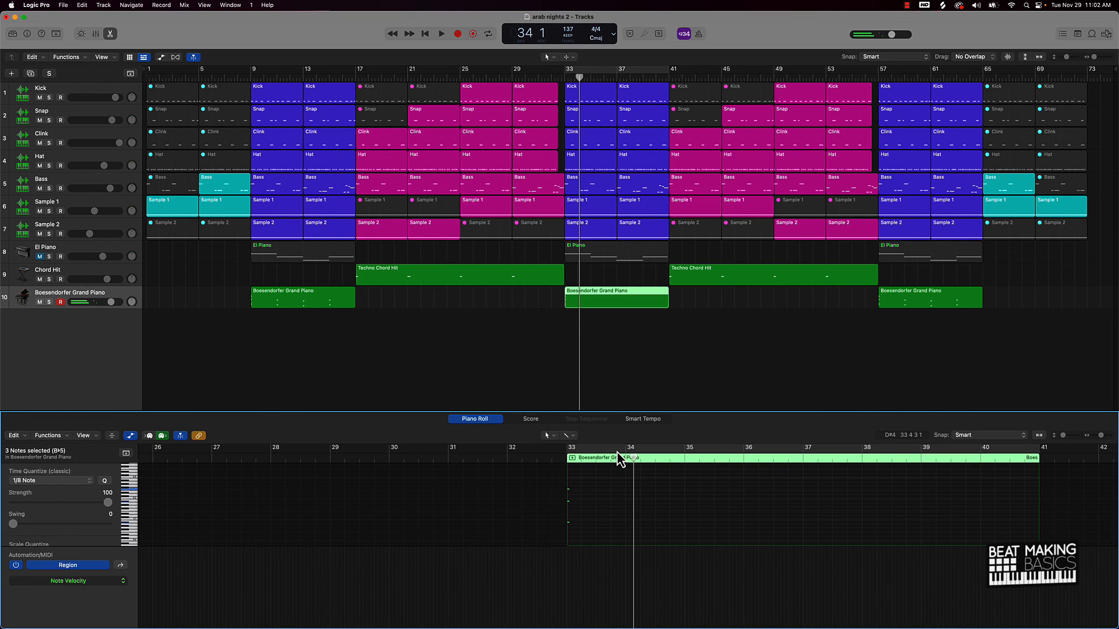
pyautogui.click(685, 459)
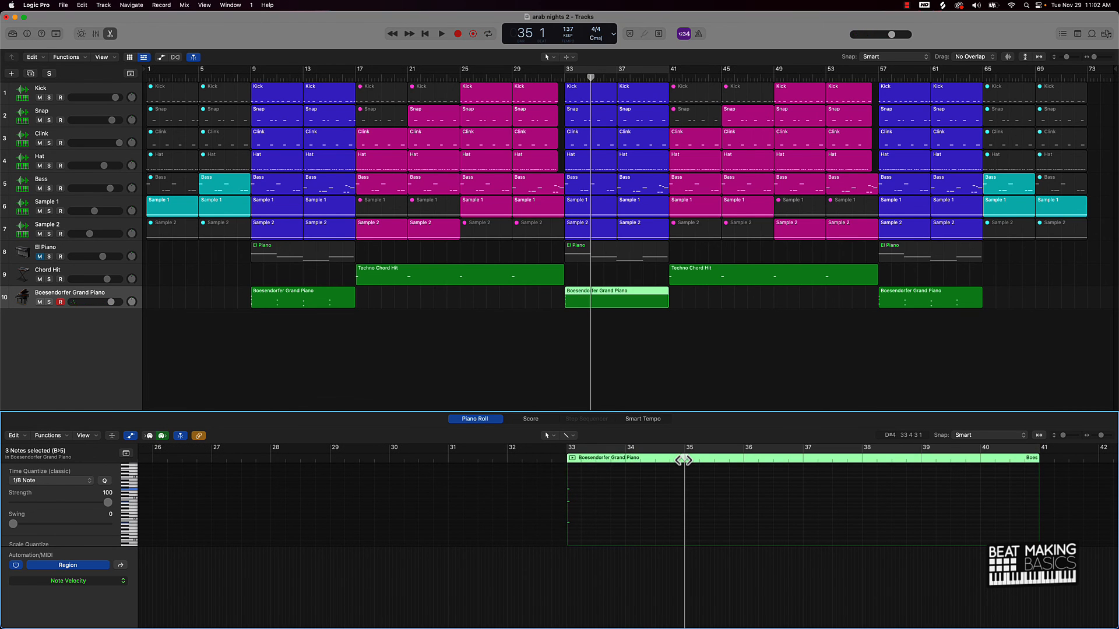
pyautogui.press('super+v')
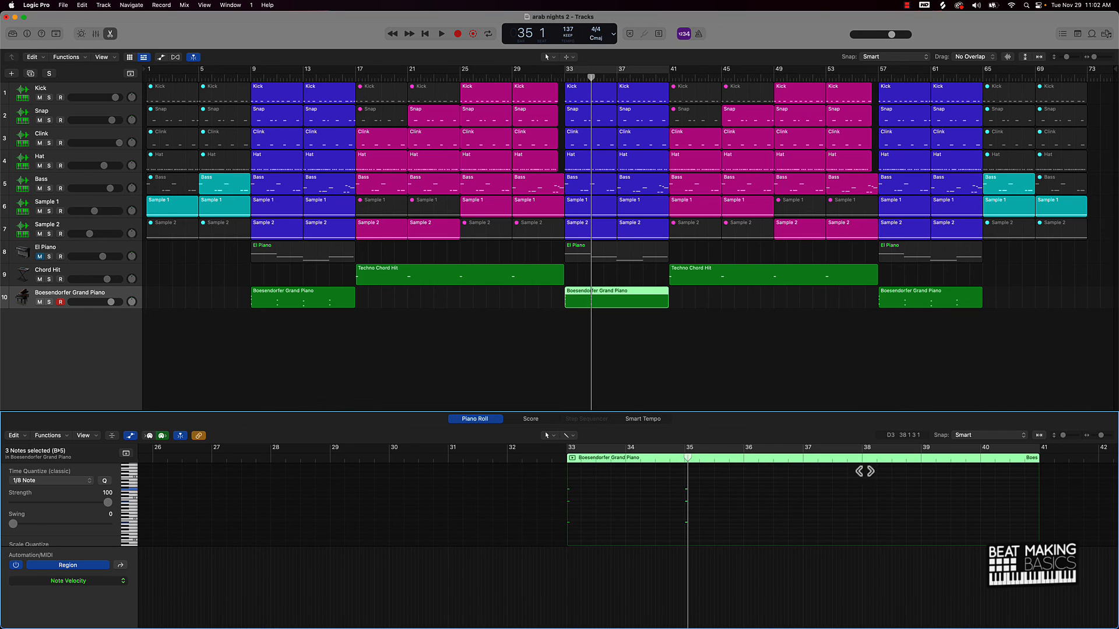
pyautogui.click(799, 460)
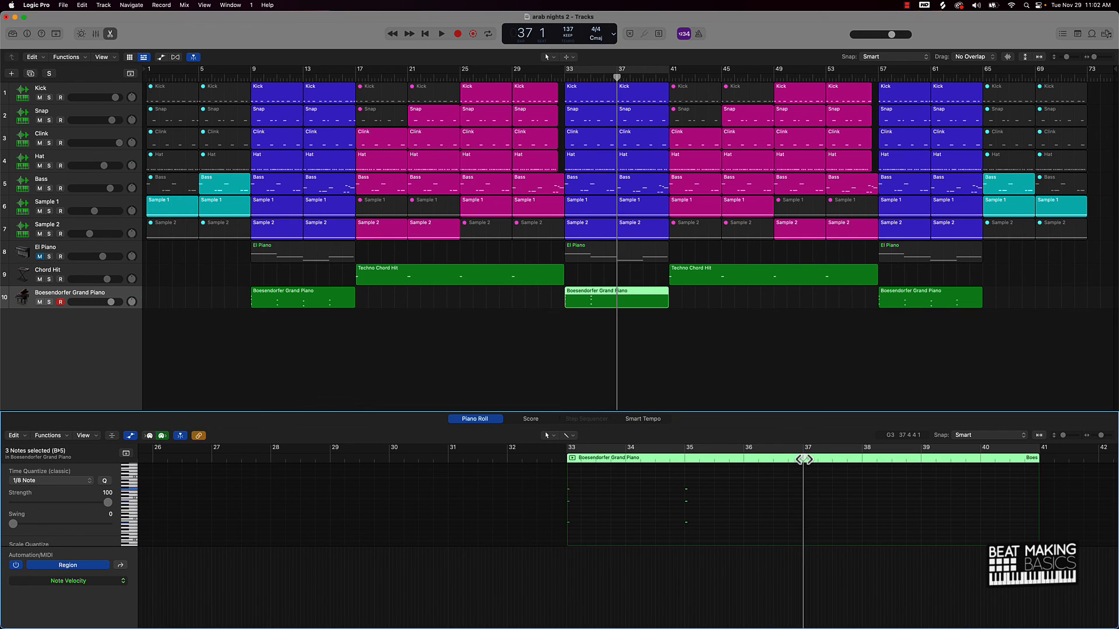
pyautogui.press('super+v')
pyautogui.click(924, 460)
pyautogui.press('super+v')
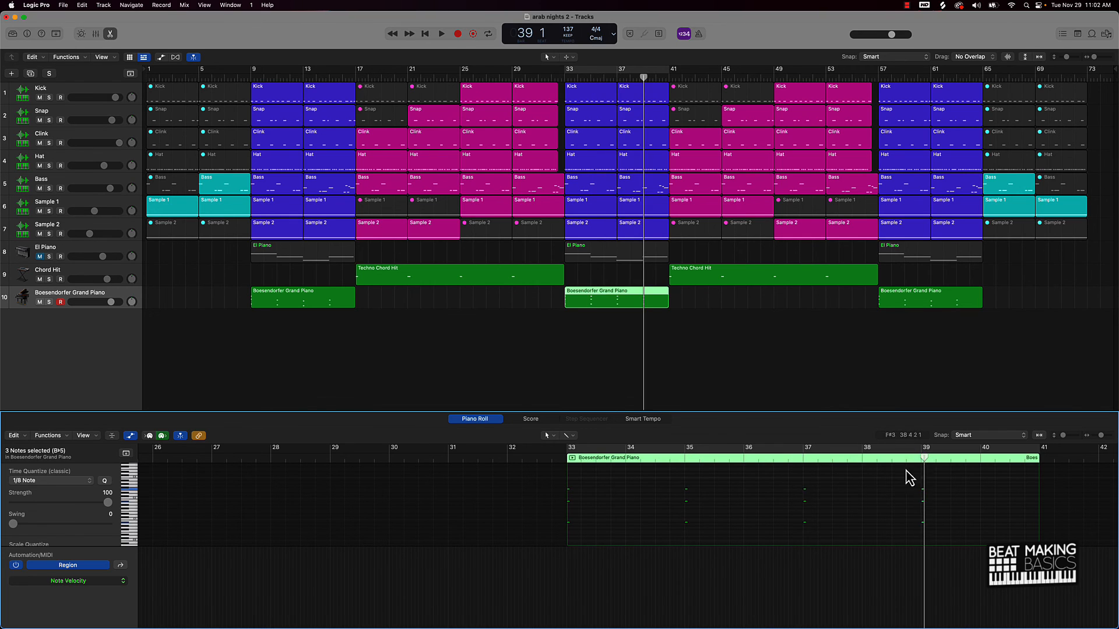
pyautogui.click(841, 473)
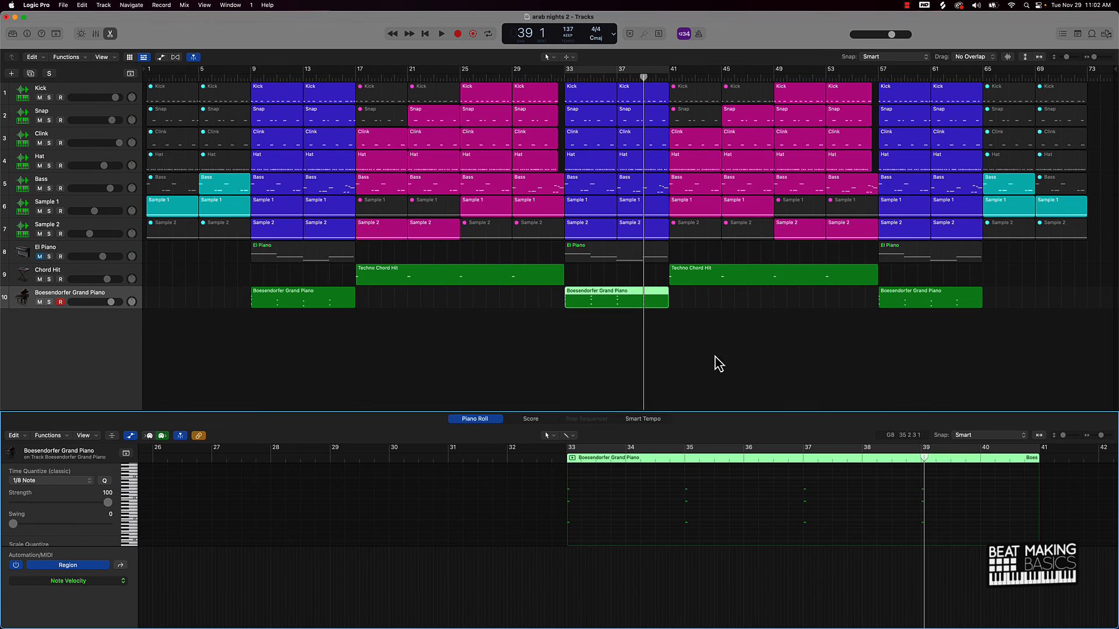
# - Cycle bars 33 to 41 and play the section to check the repeated piano chord against the bass
pyautogui.click(592, 76)
pyautogui.press('space')
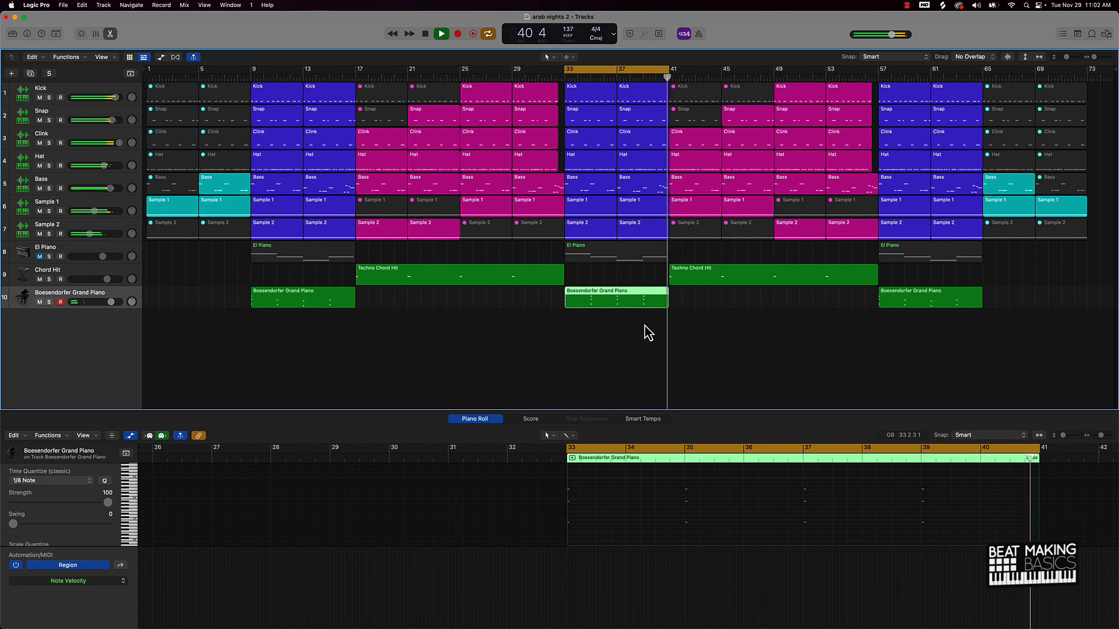
pyautogui.press('space')
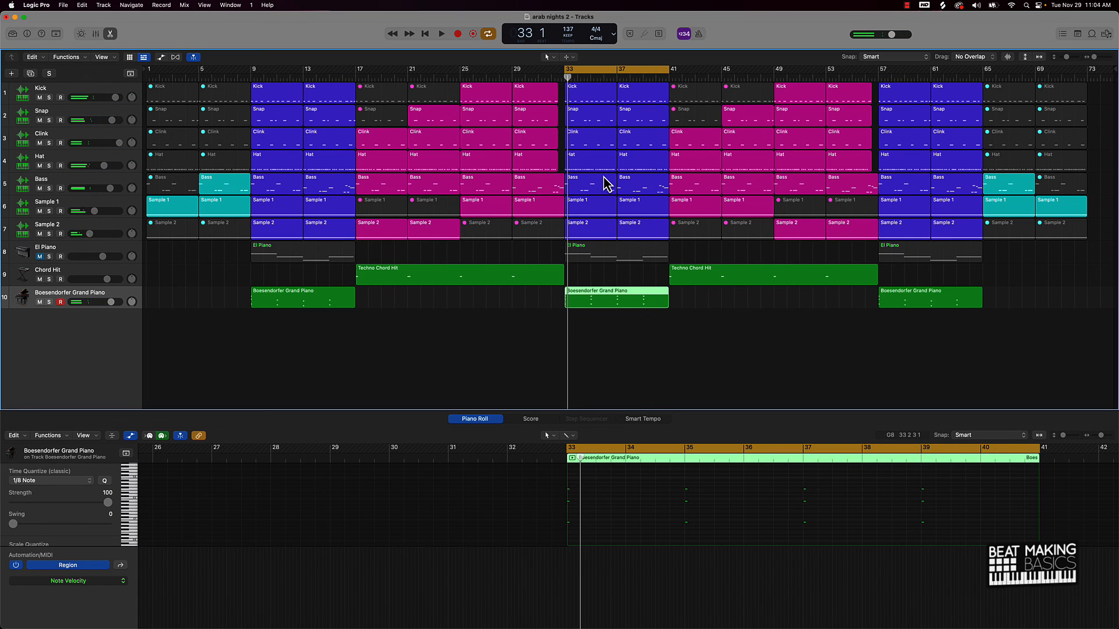
# - Copy the Bass and piano regions from bars 33–41 over those at bars 9 and 57, turn off cycling, and return to the start
pyautogui.click(607, 184)
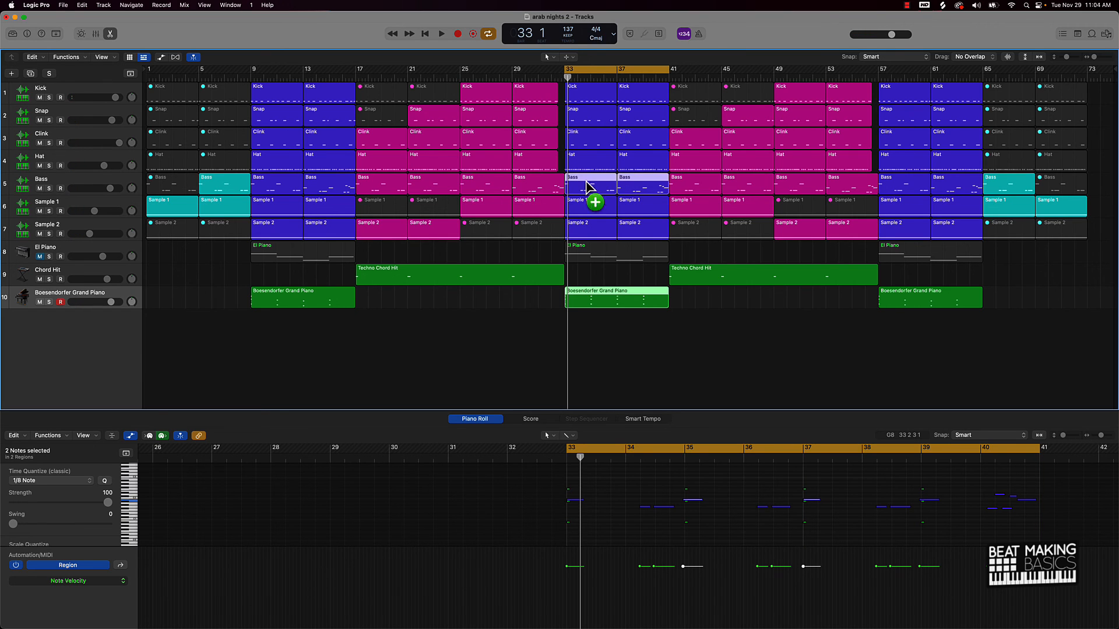
pyautogui.moveTo(587, 184); pyautogui.dragTo(901, 198)
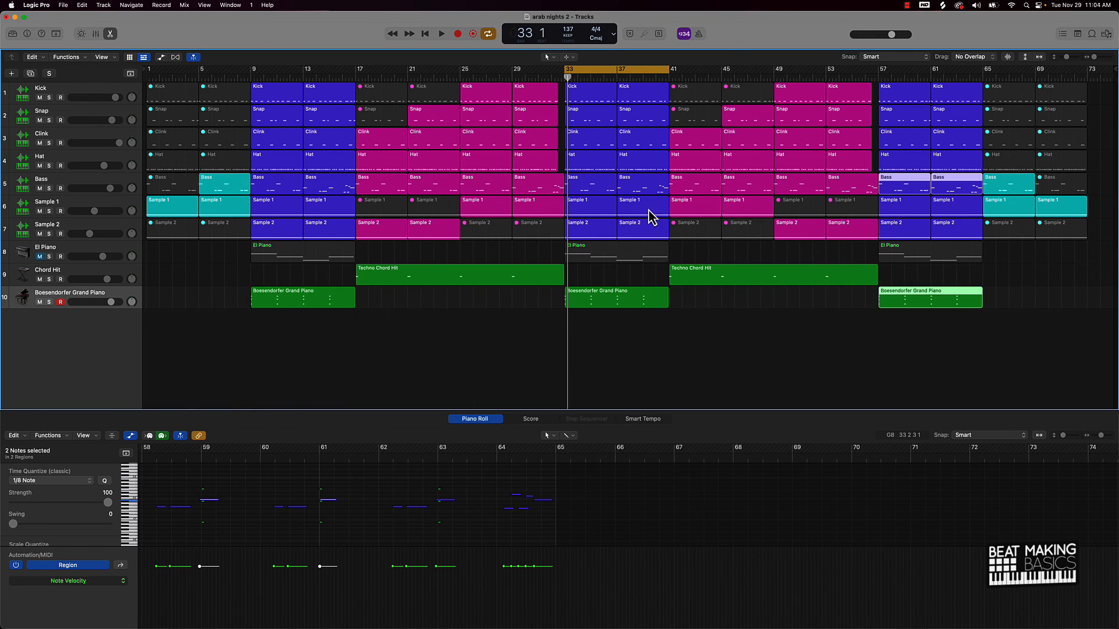
pyautogui.click(613, 78)
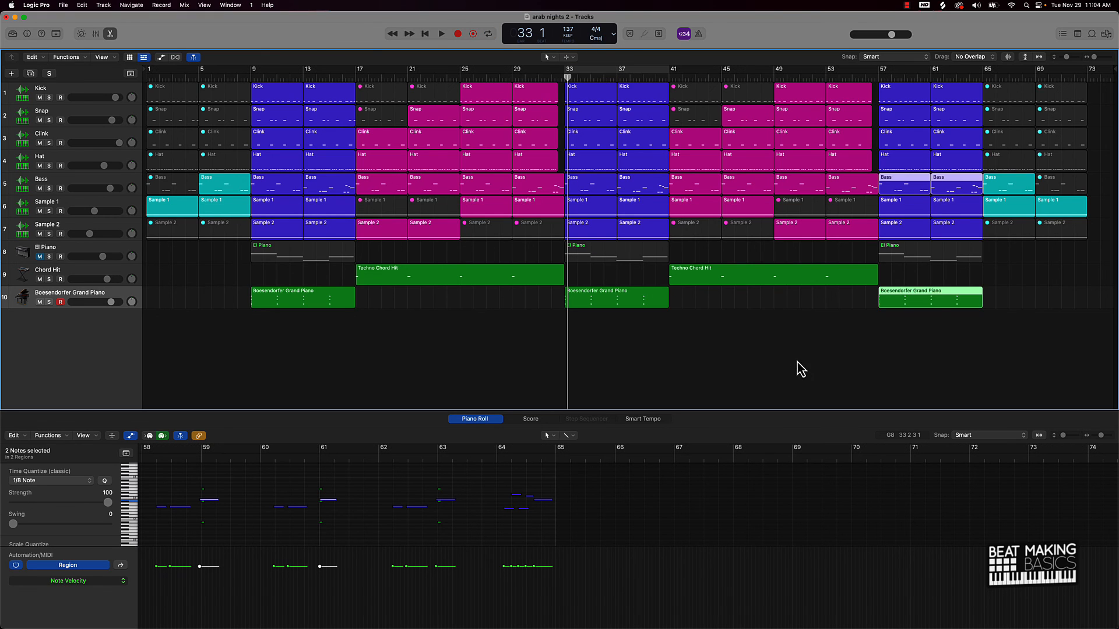
pyautogui.click(788, 330)
pyautogui.press('Return')
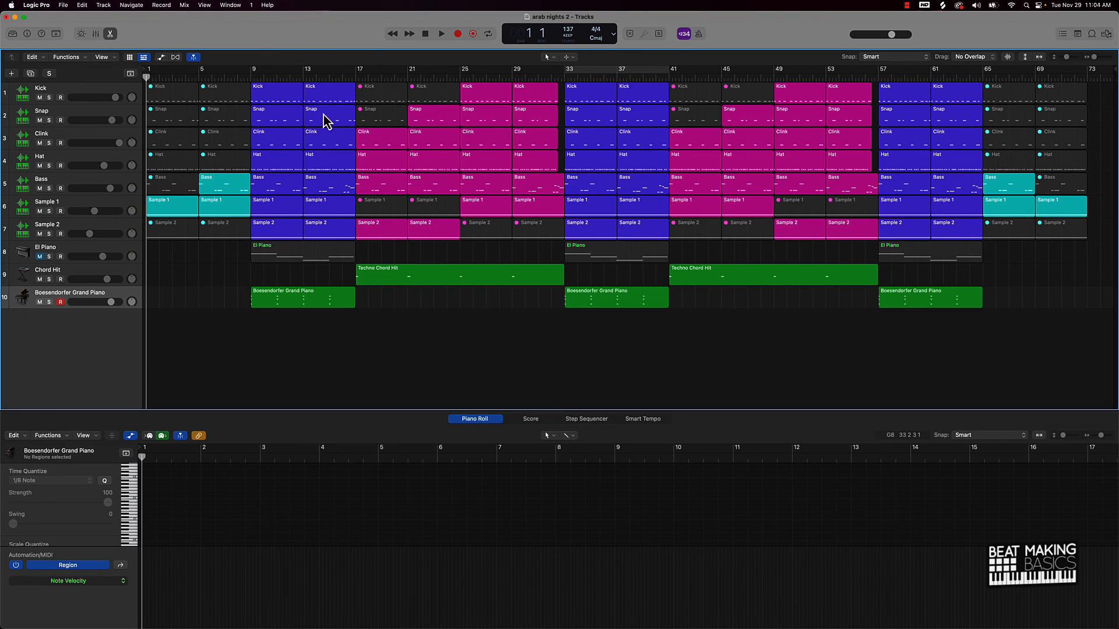
# - Close the note editor, rename the Boesendorfer Grand Piano track as Piano, and name all regions after their tracks
pyautogui.click(111, 35)
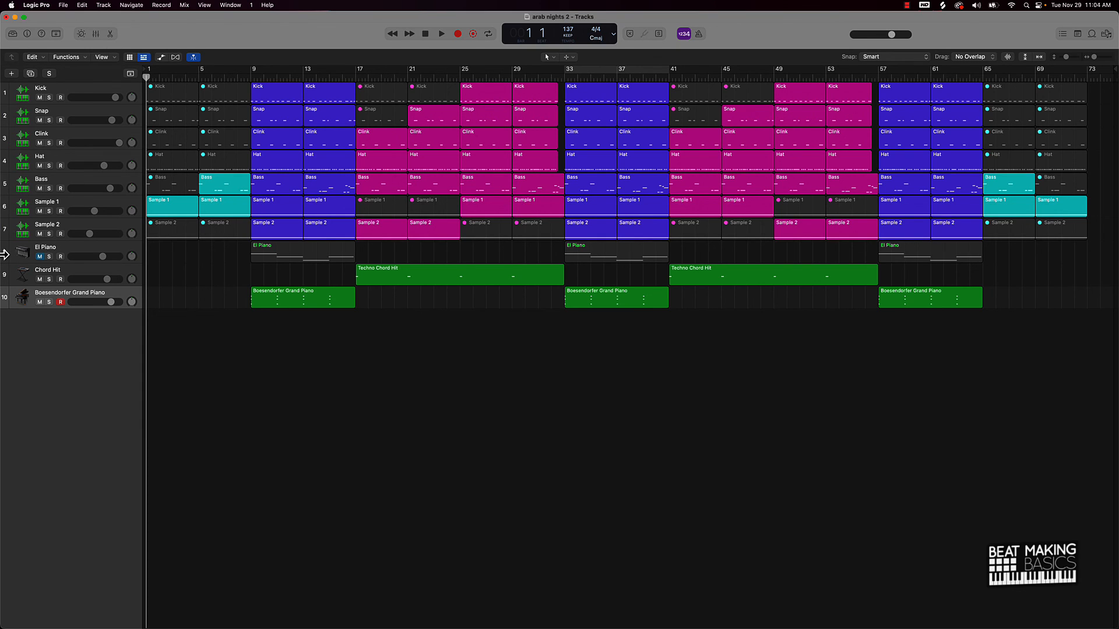
pyautogui.doubleClick(95, 296)
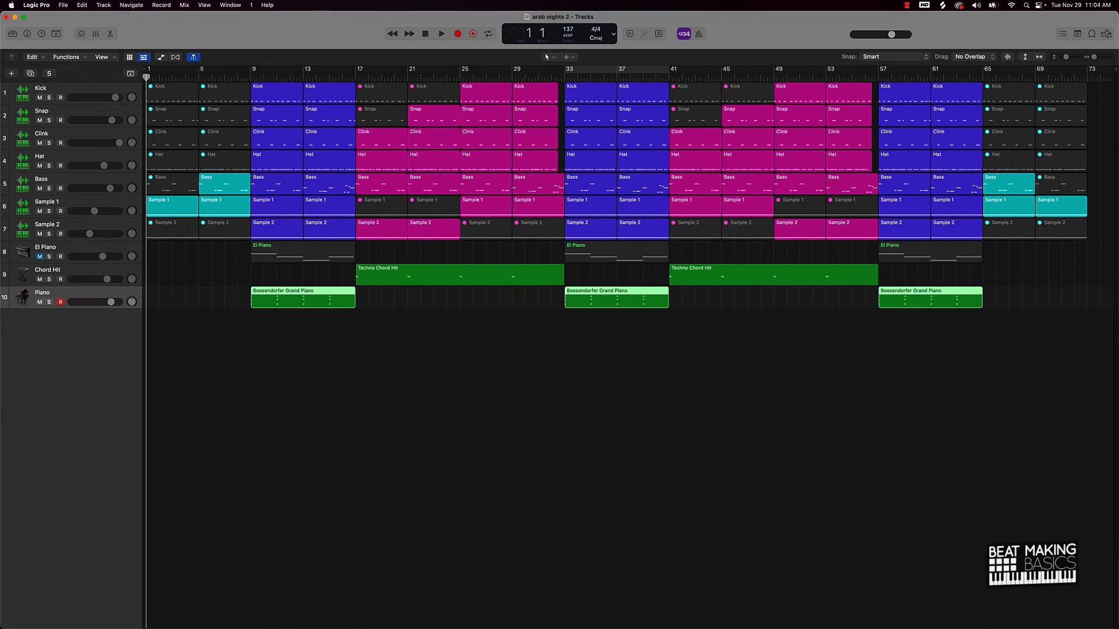
pyautogui.press('super+a')
pyautogui.hotkey('alt', 'shift', 'n')
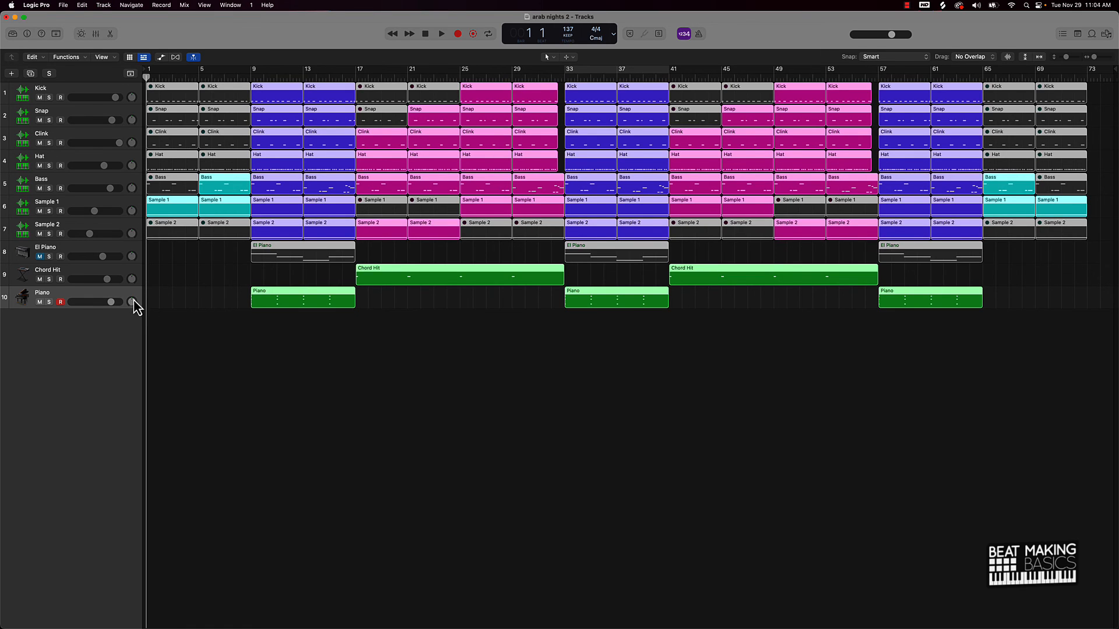
pyautogui.click(268, 348)
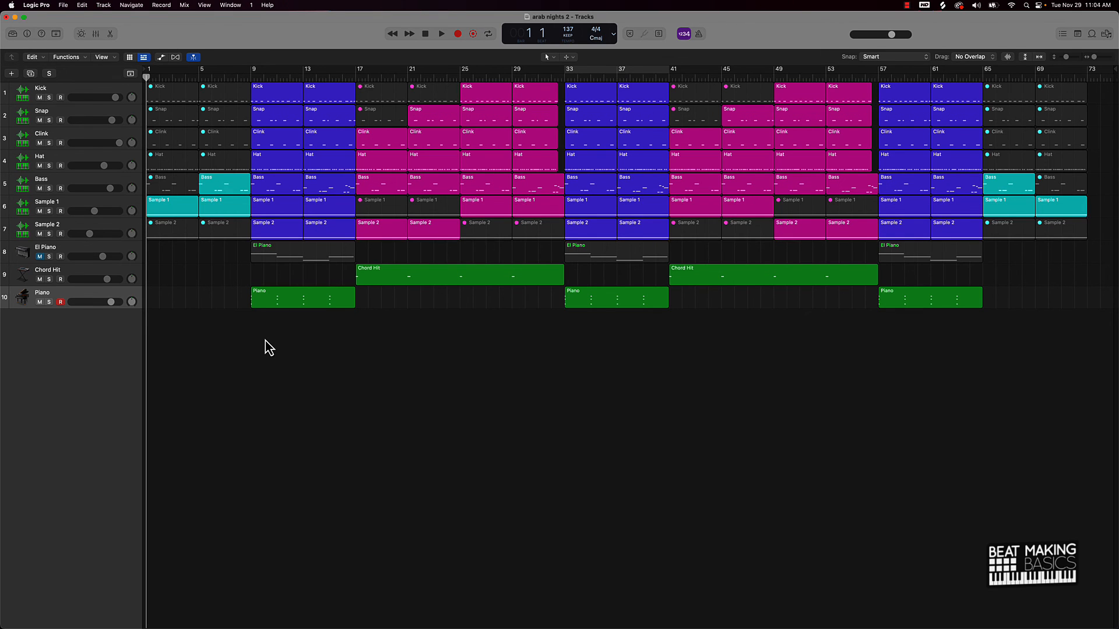